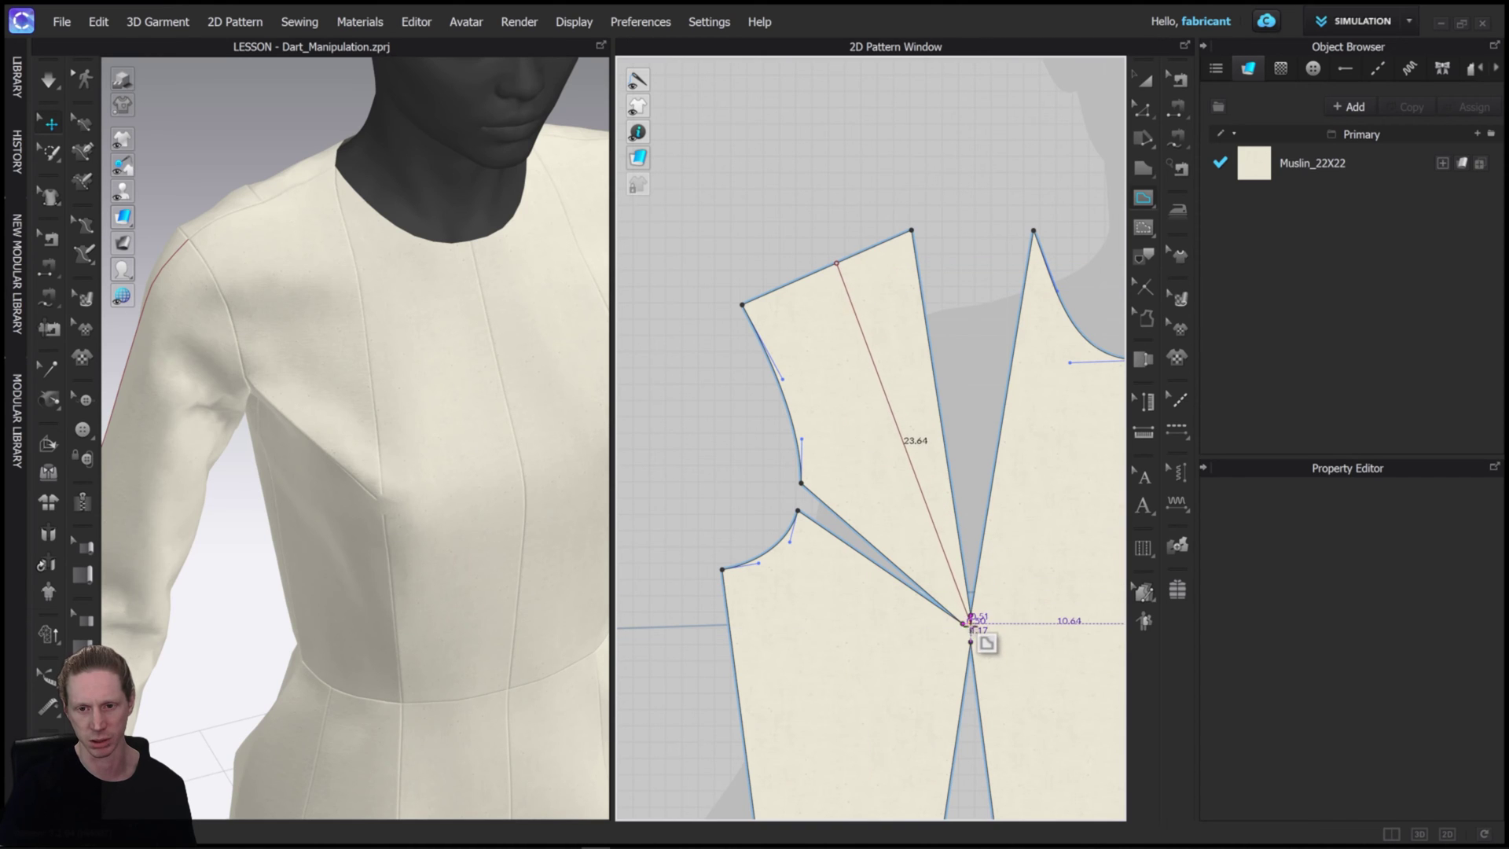
Step: Finish the internal line from the shoulder edge at the vertical line between the dart tips, about 23.8 cm long
scroll(969, 626, "up", 5)
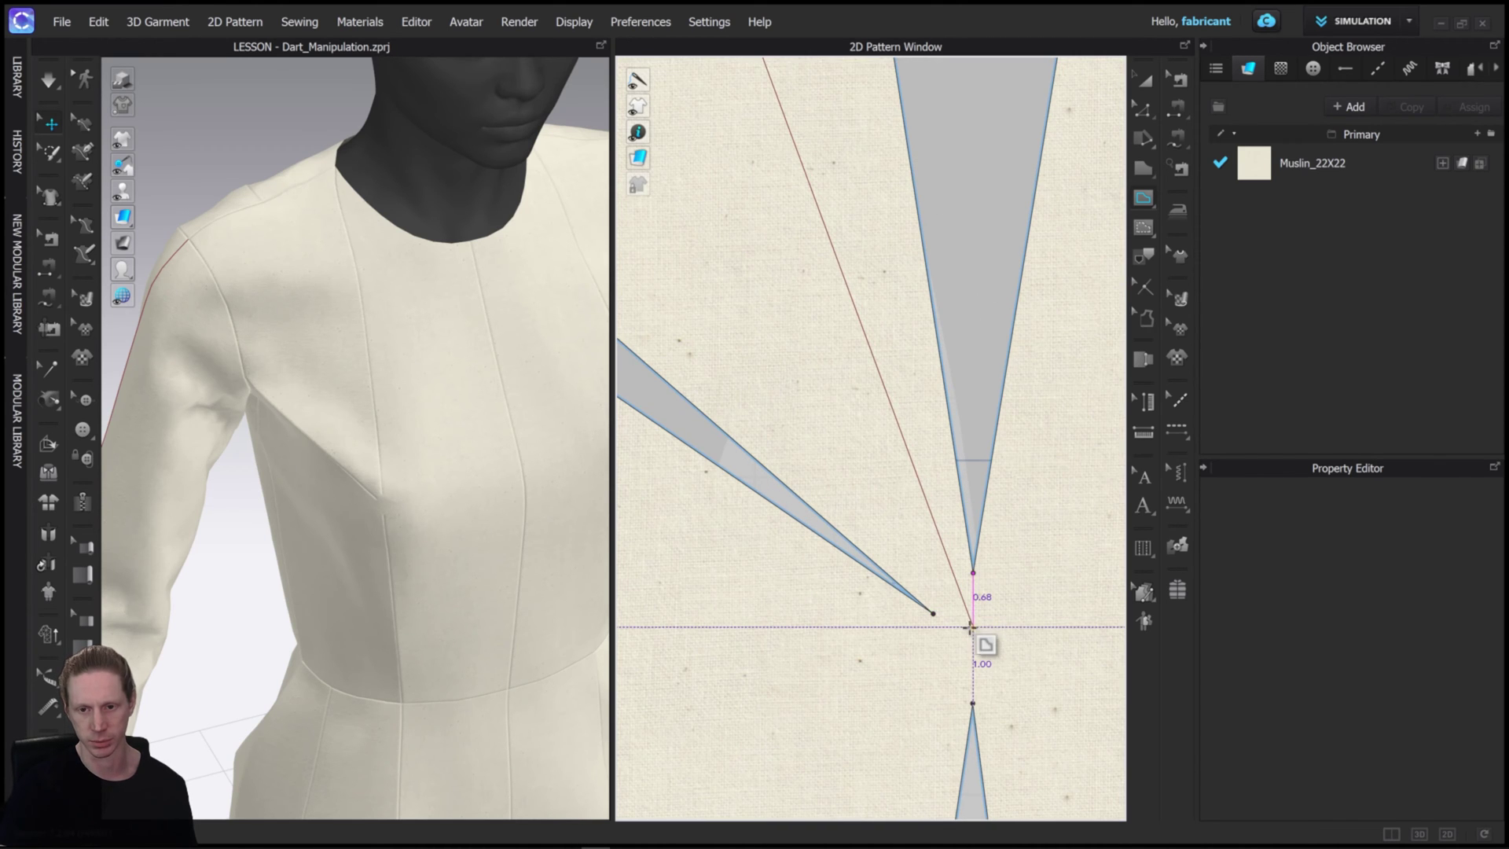
left_click(982, 628)
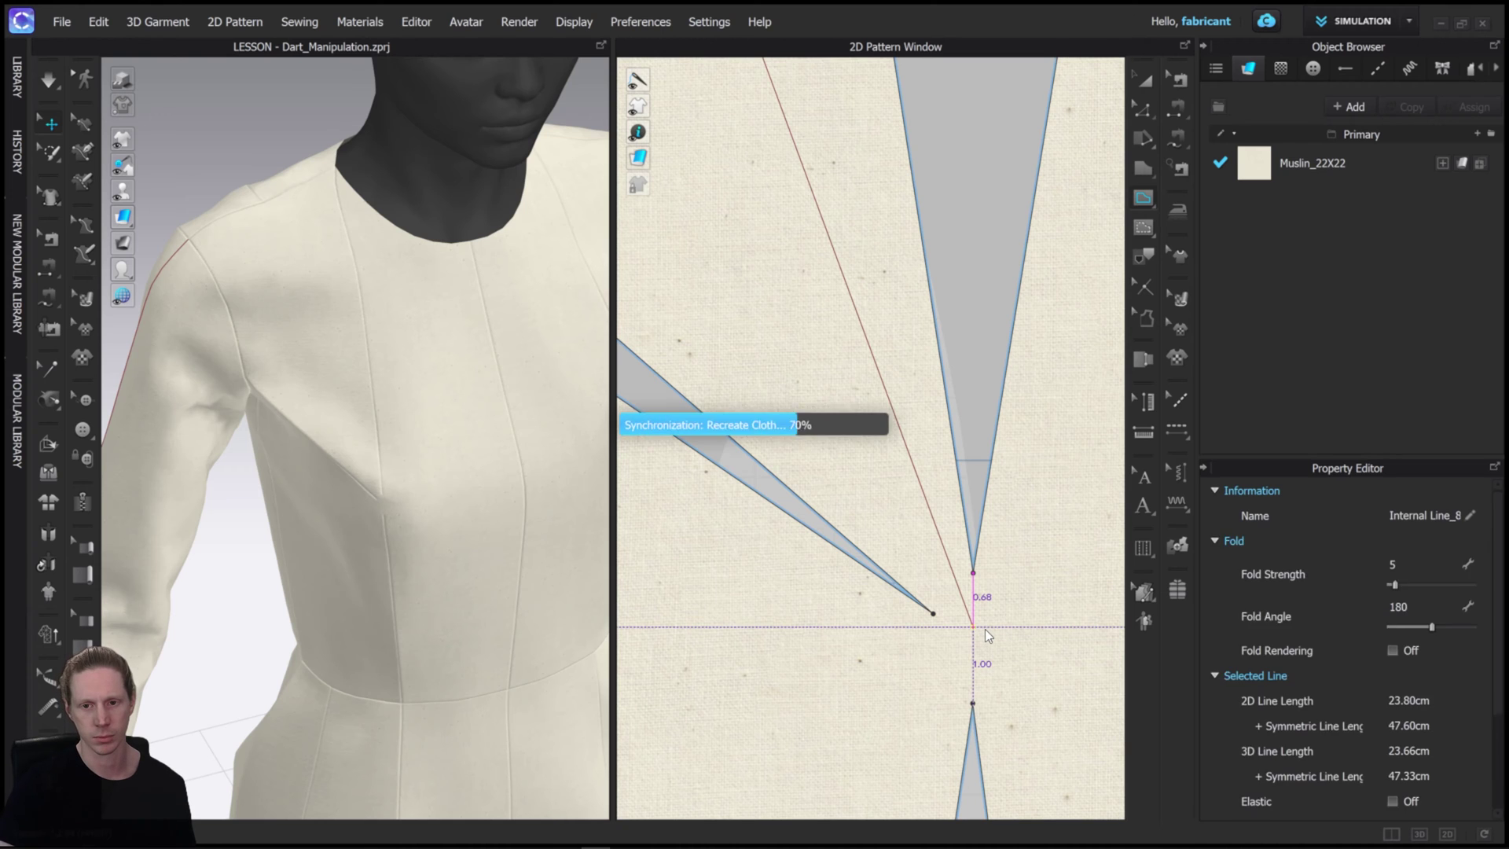
scroll(909, 377, "down", 8)
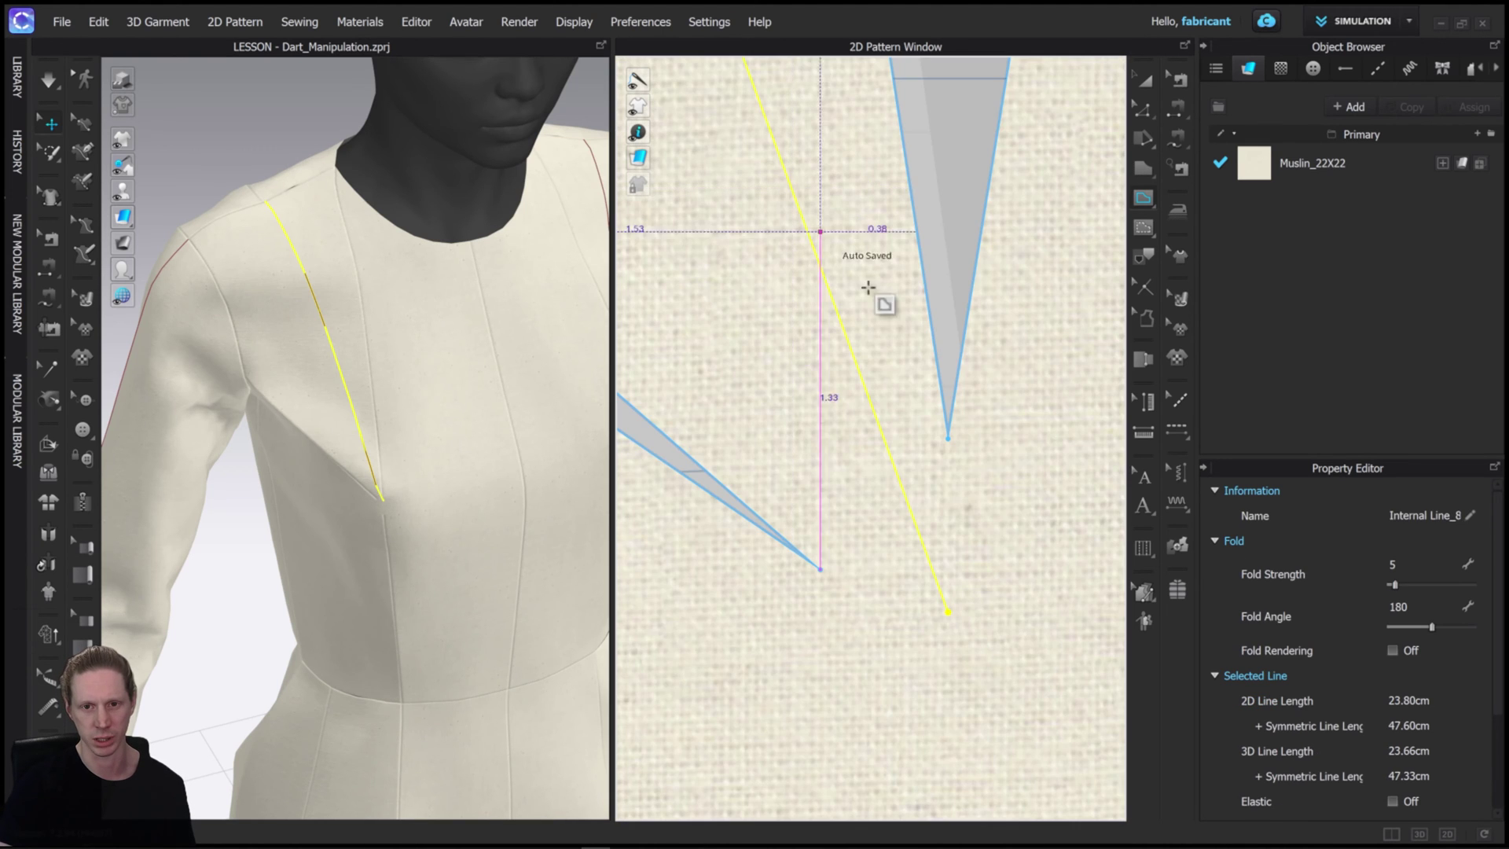
right_click_drag(372, 417, 385, 373)
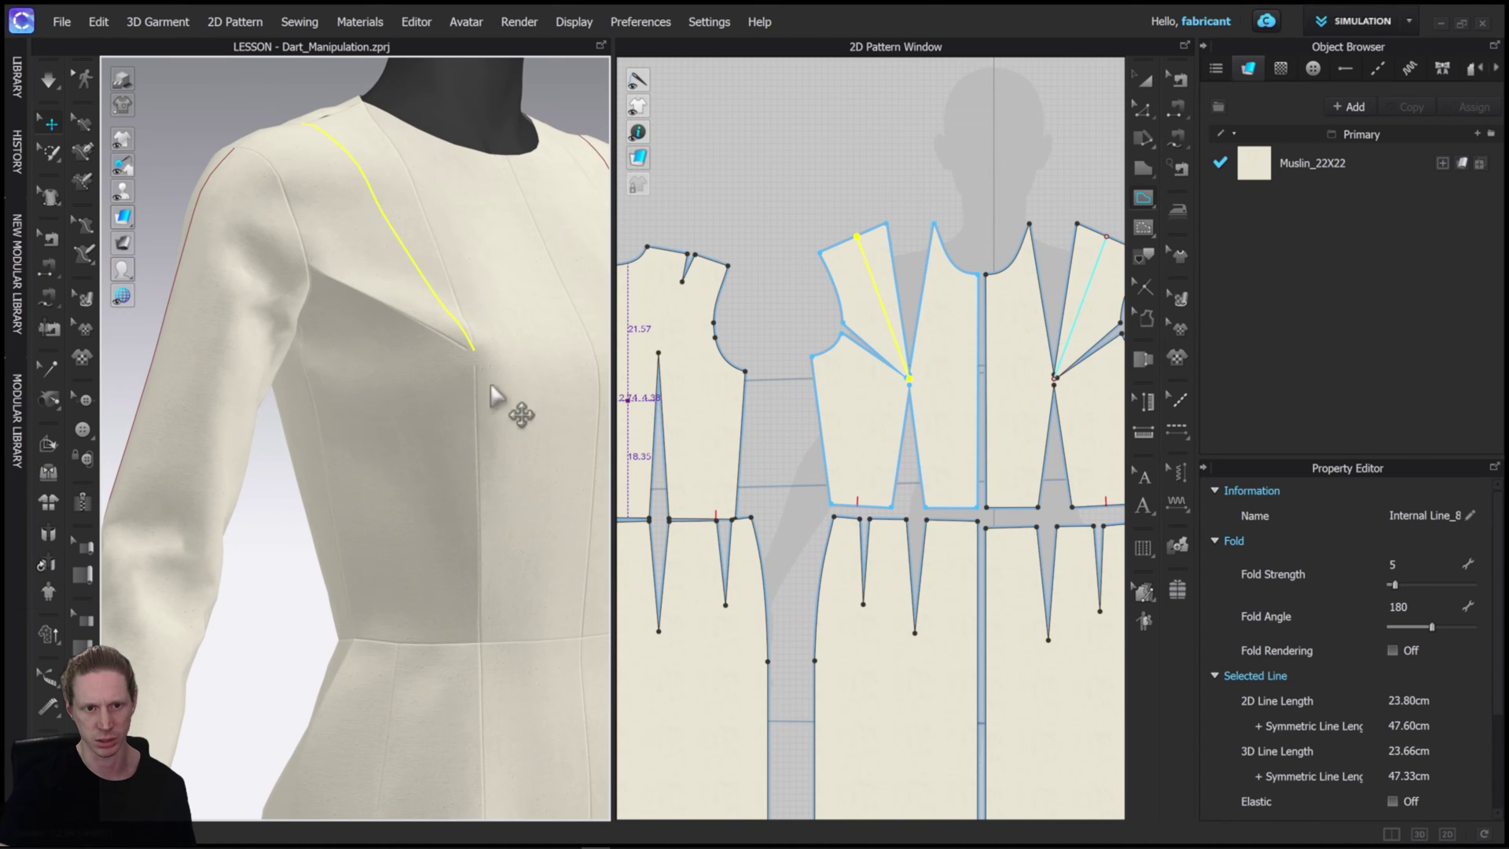
Step: Connect the tips of the shoulder and waist darts with a vertical internal line and cut the front bodice along it
scroll(932, 411, "up", 10)
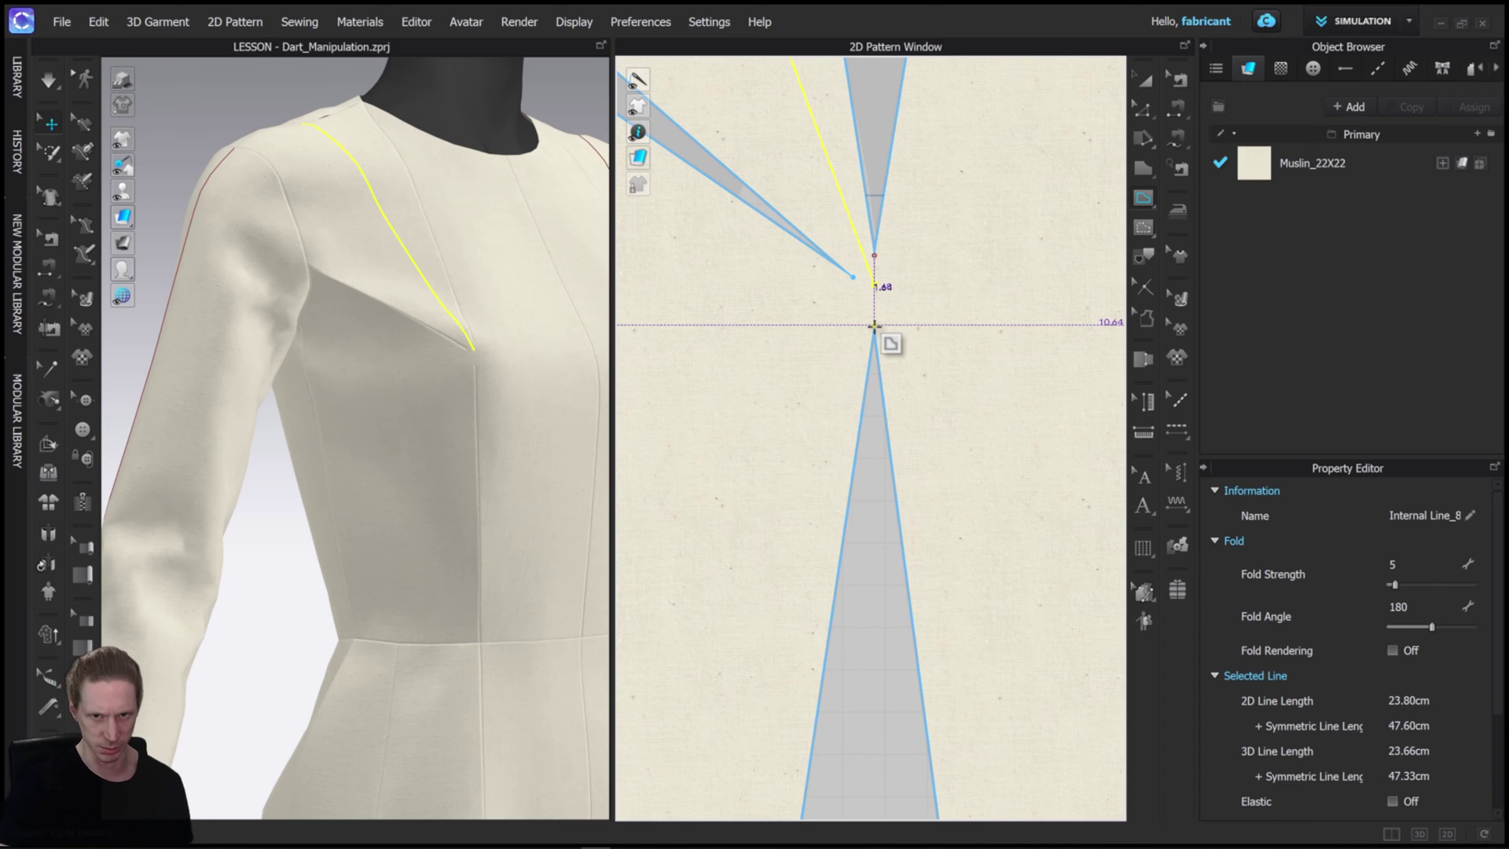
double_click(874, 324)
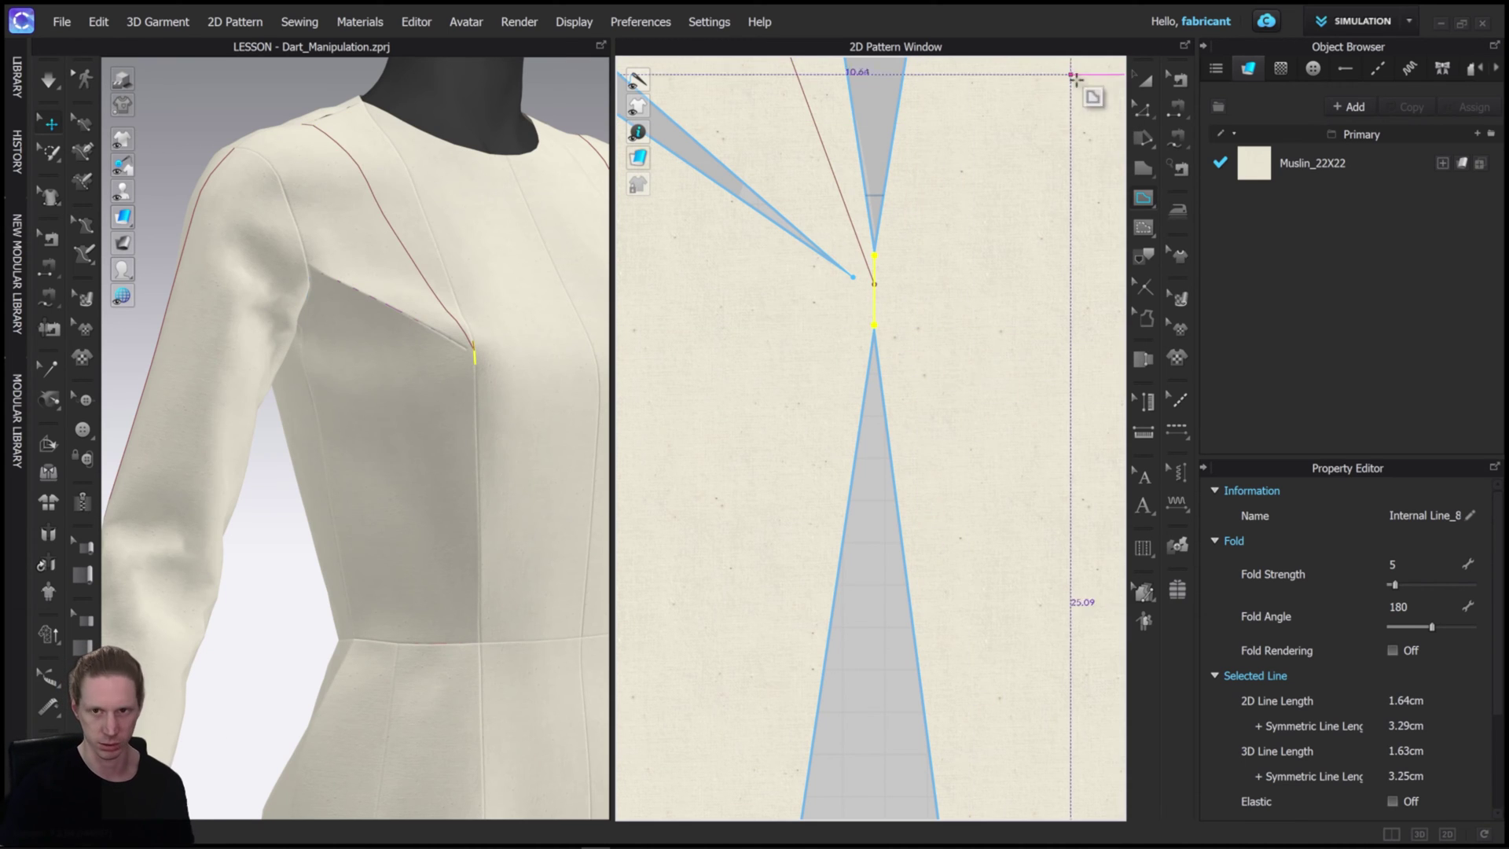
left_click(1144, 110)
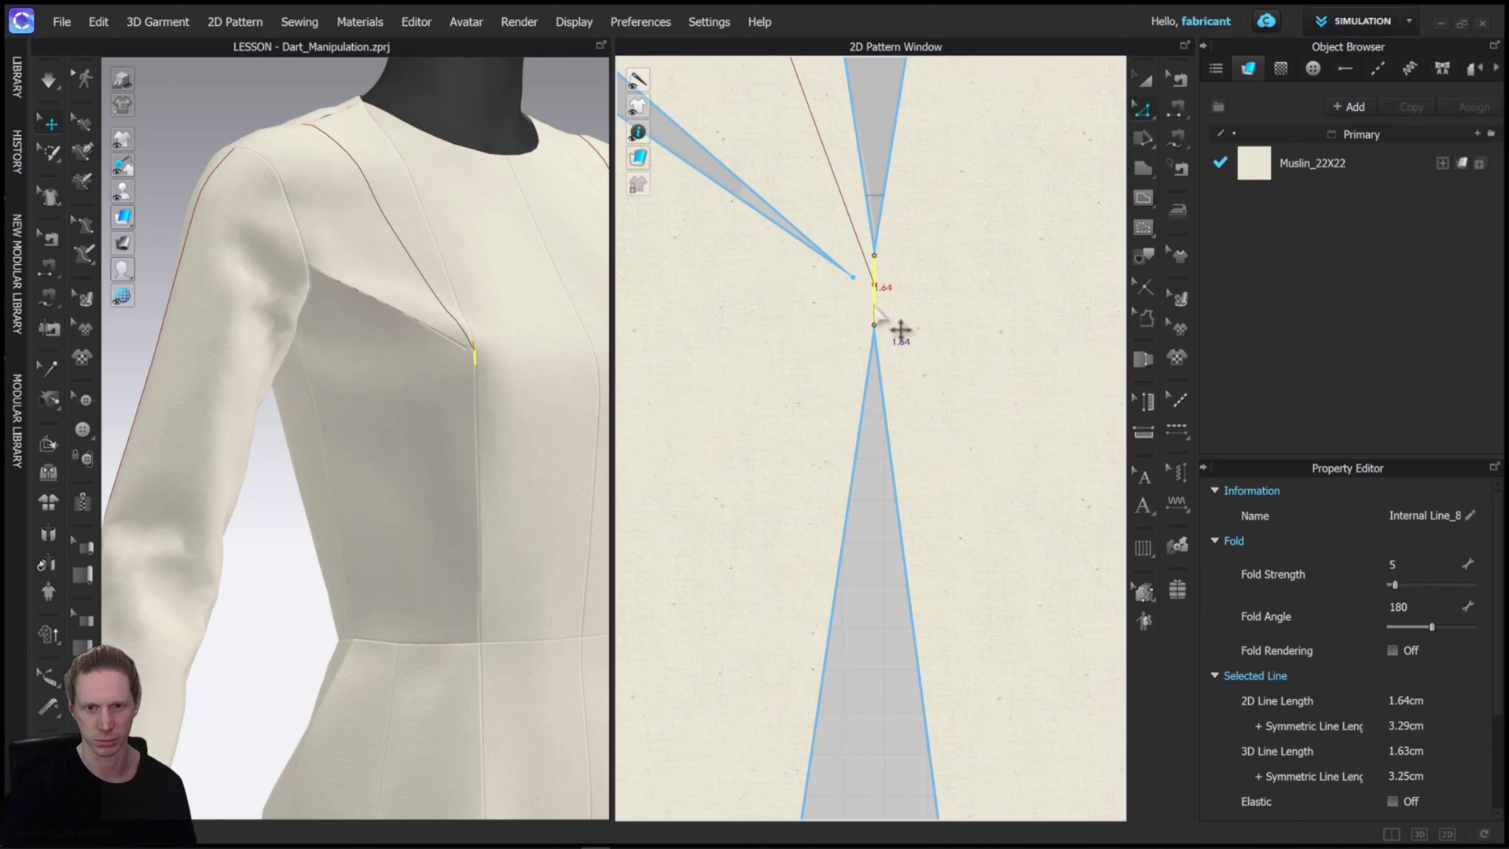
right_click(874, 303)
left_click(918, 540)
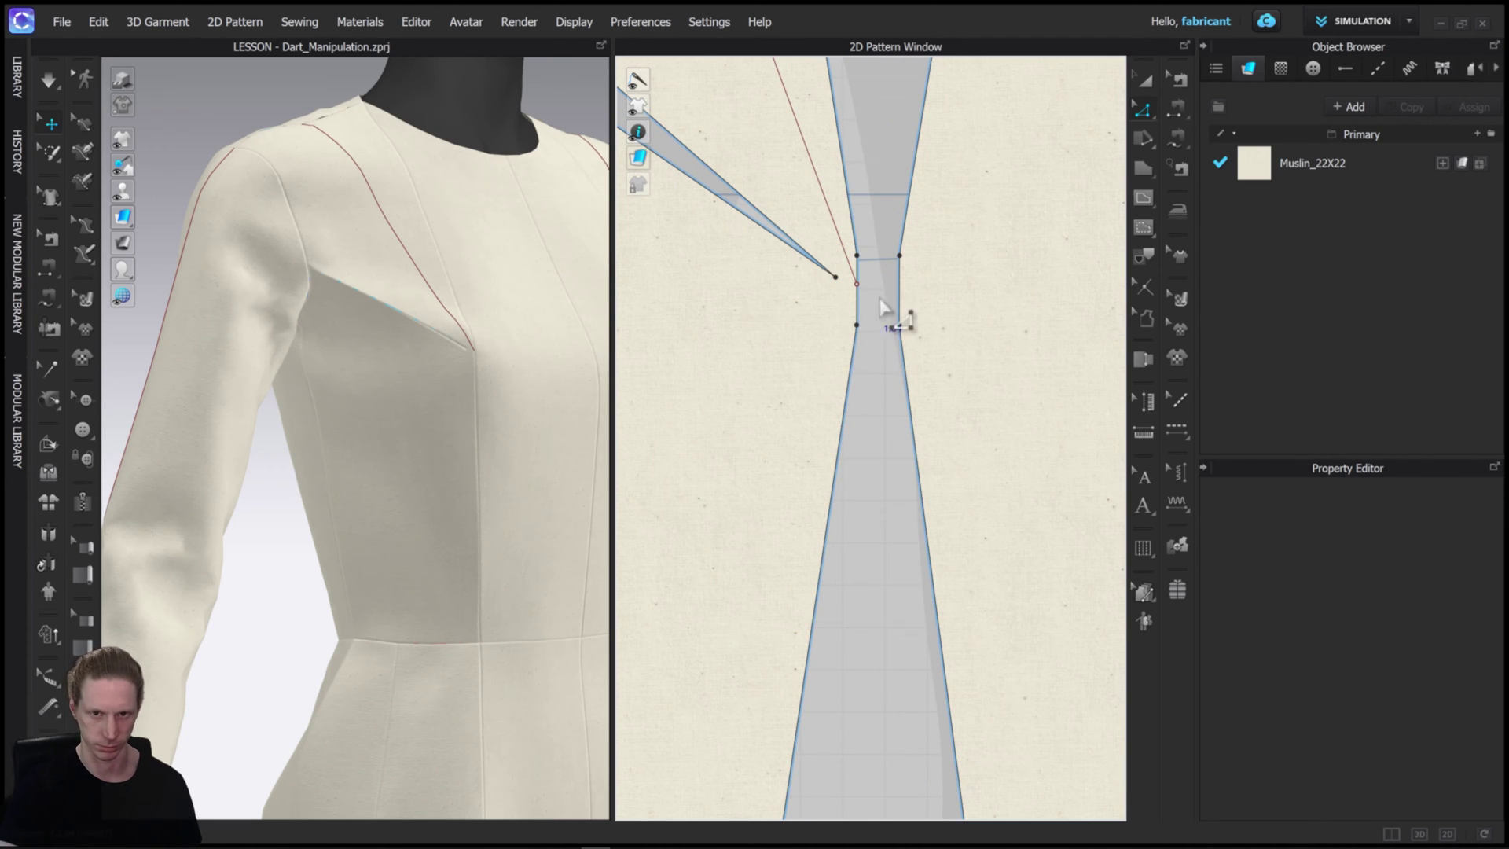
middle_click_drag(888, 343, 906, 588)
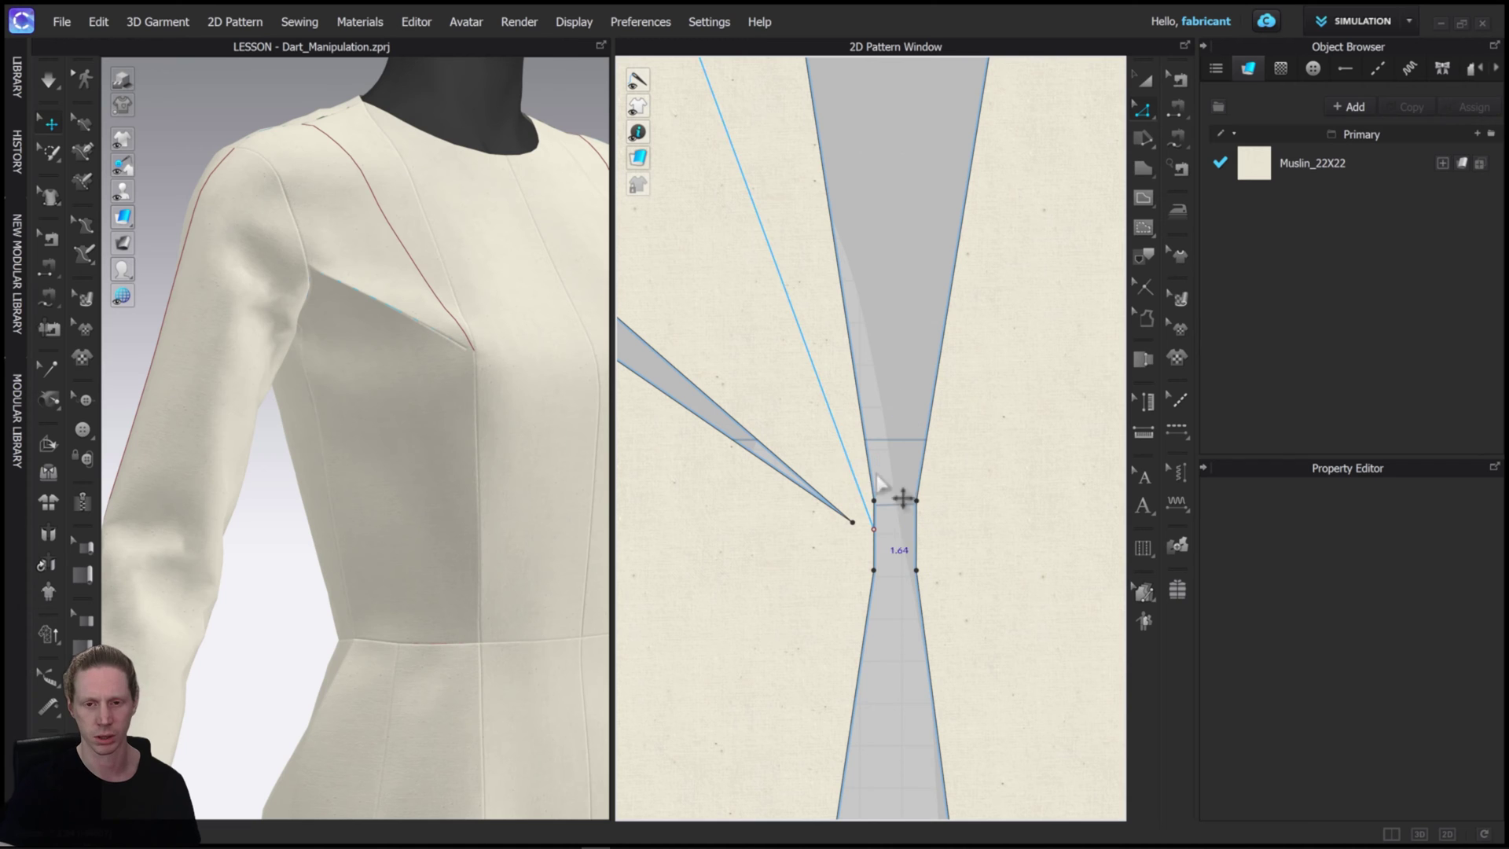
Step: Lower the two upper corner points of the cut to the level of the shoulder line's end point
right_click_drag(460, 323, 436, 360)
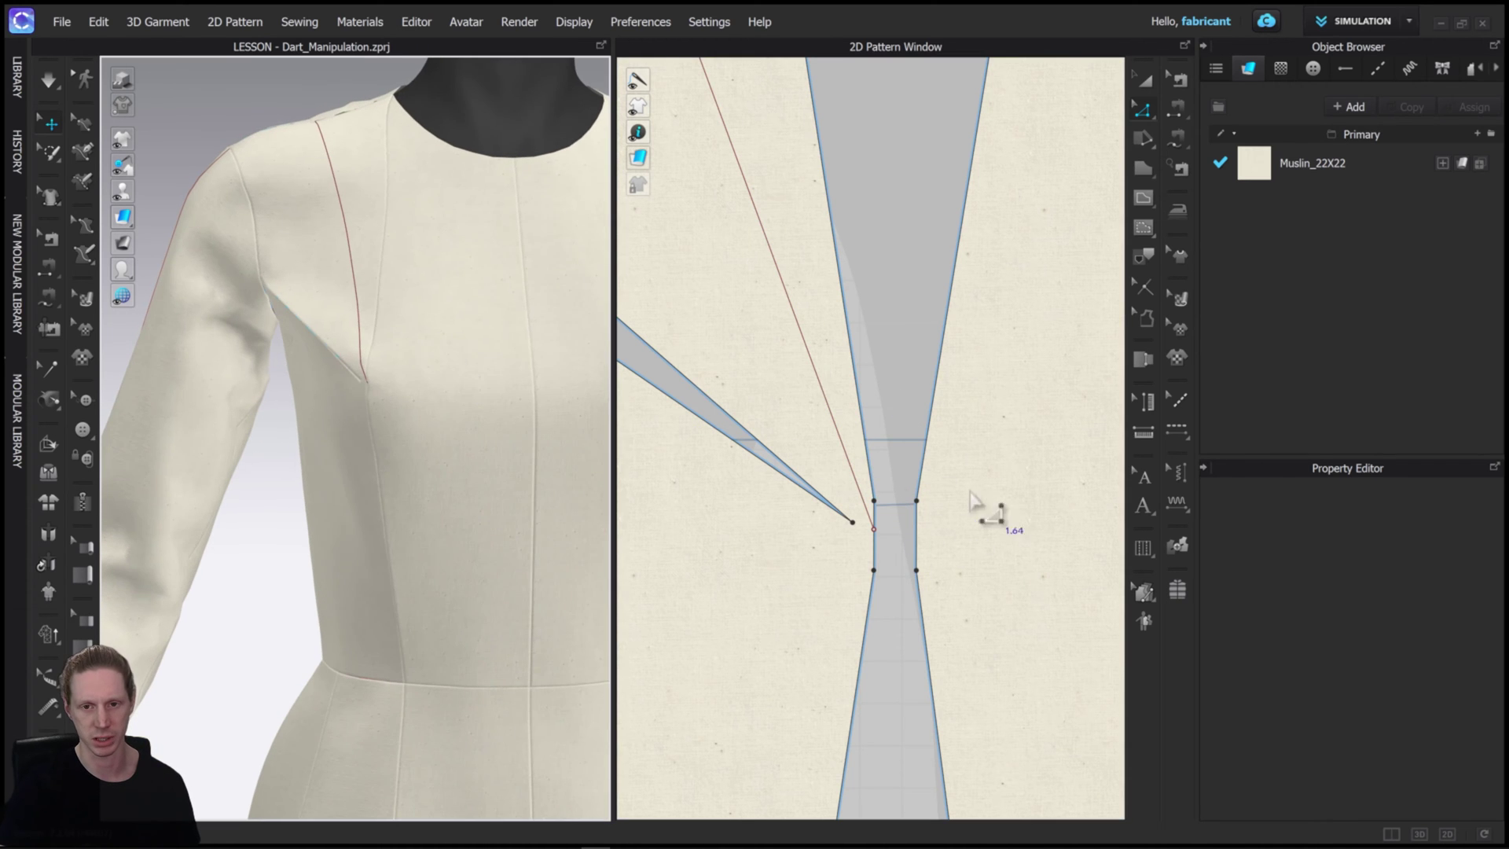
scroll(896, 486, "up", 4)
scroll(911, 507, "down", 8)
scroll(873, 505, "up", 7)
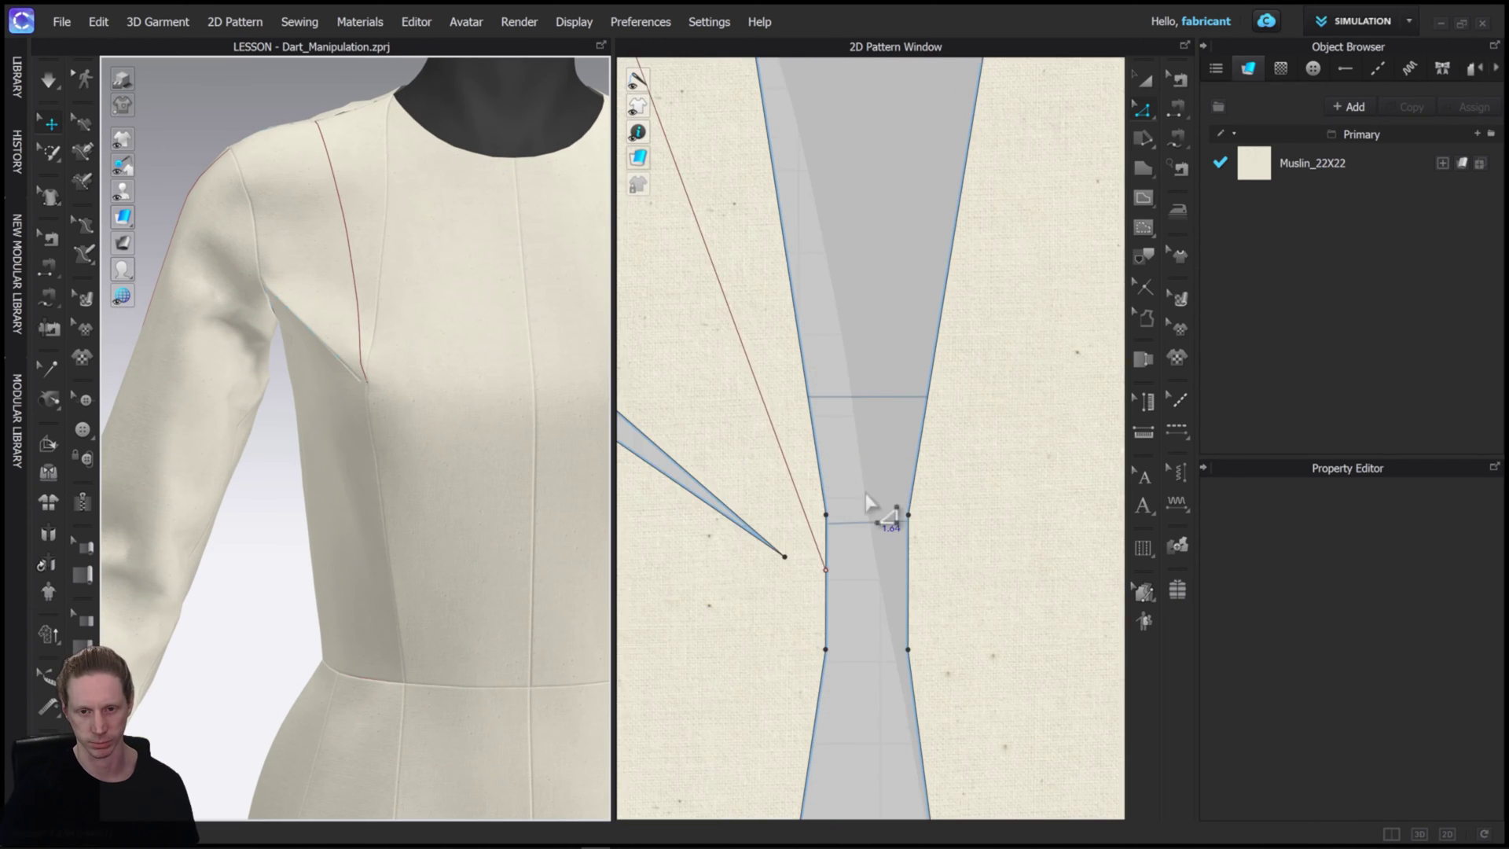
scroll(819, 563, "down", 2)
left_click(817, 540)
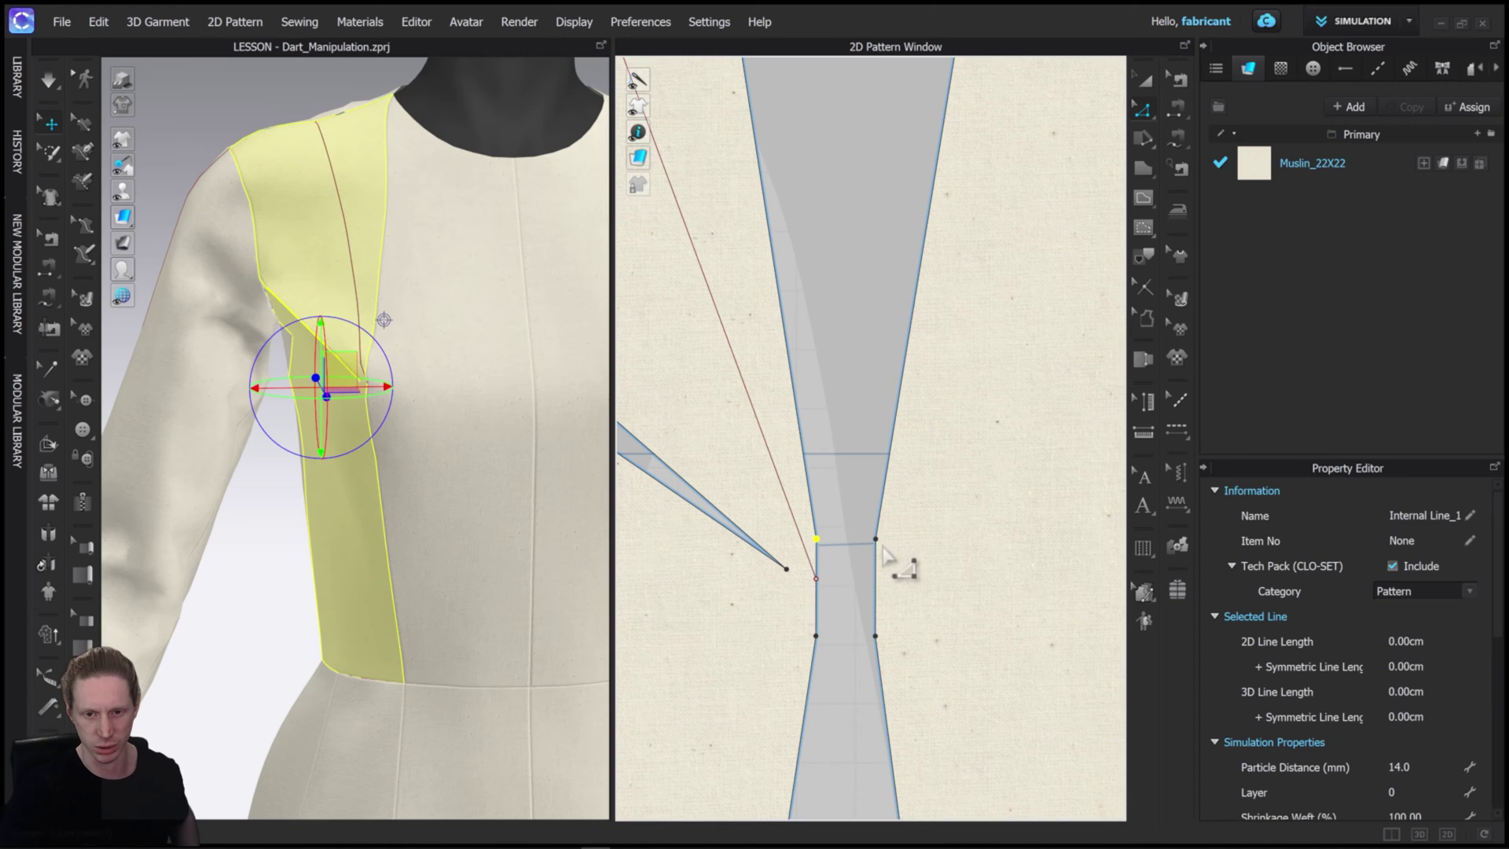
left_click(876, 541, "shift")
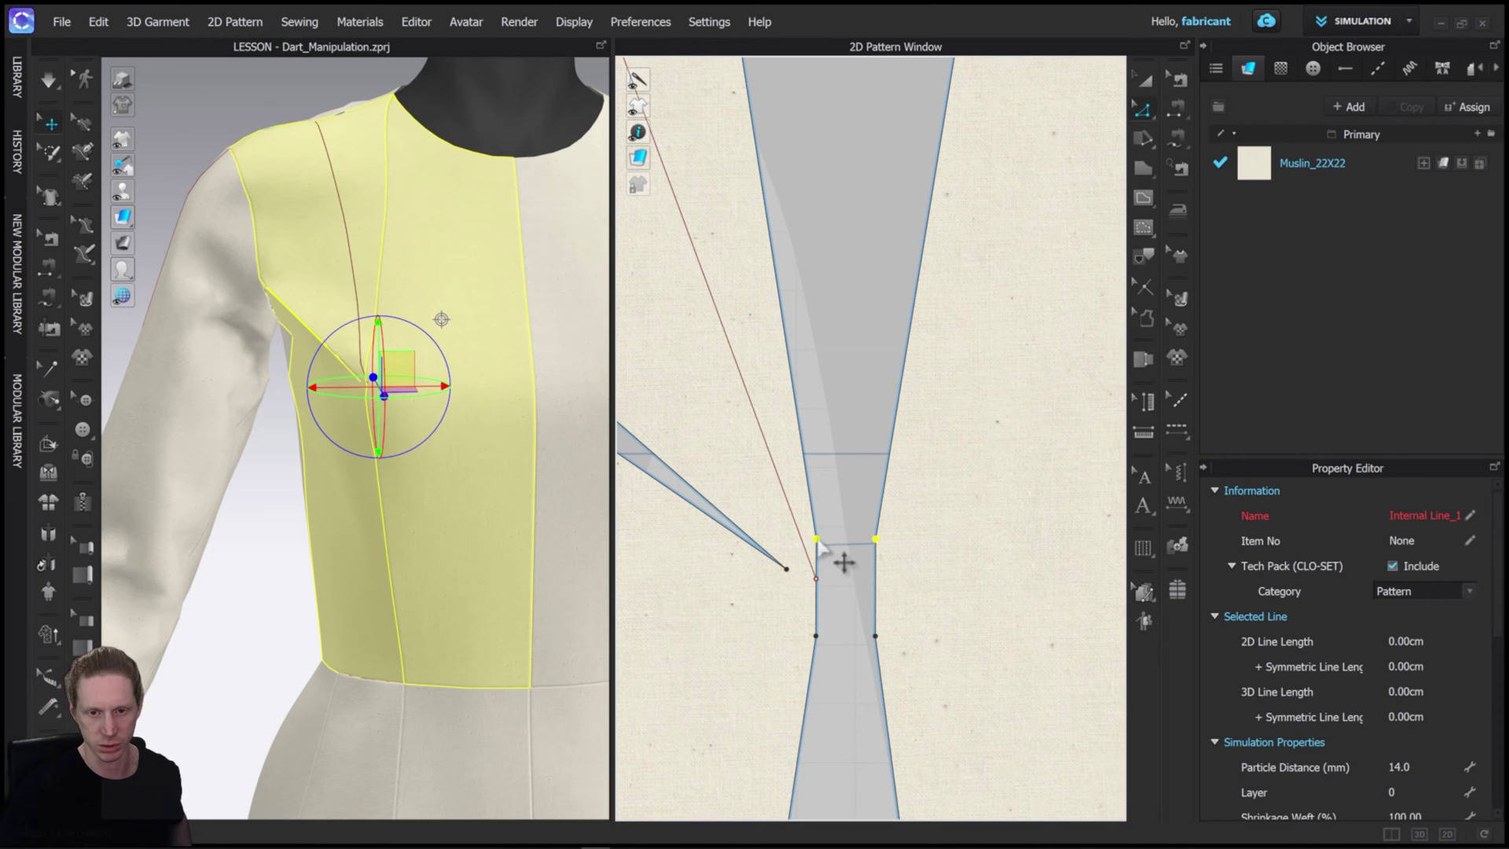
left_click_drag(819, 545, 820, 638)
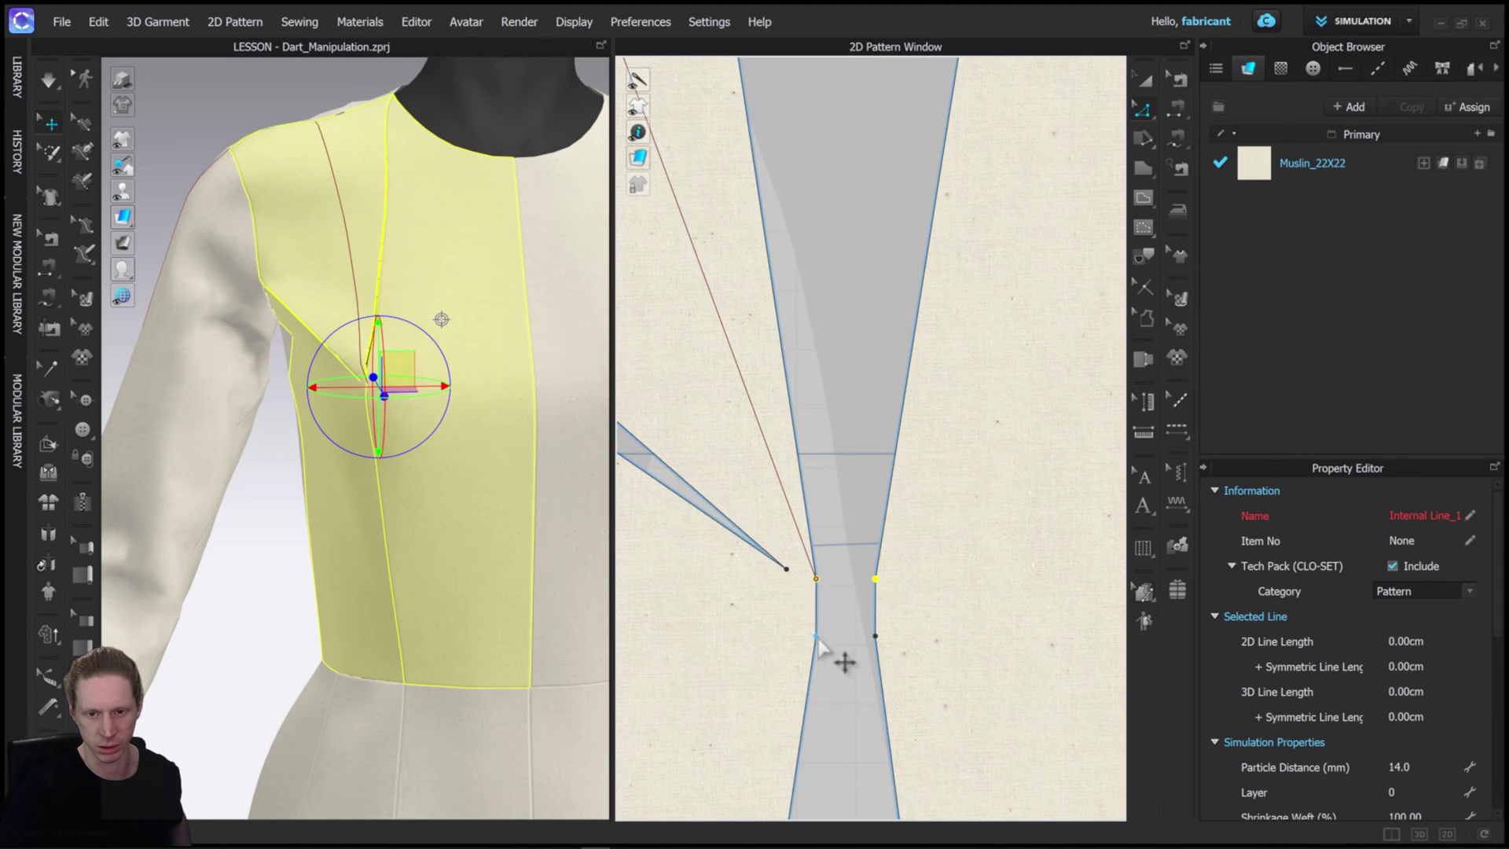
Step: Raise the two lower corner points of the cut to just below the shoulder line's end and delete them
left_click(816, 636)
left_click(875, 636, "shift")
key("ctrl+z")
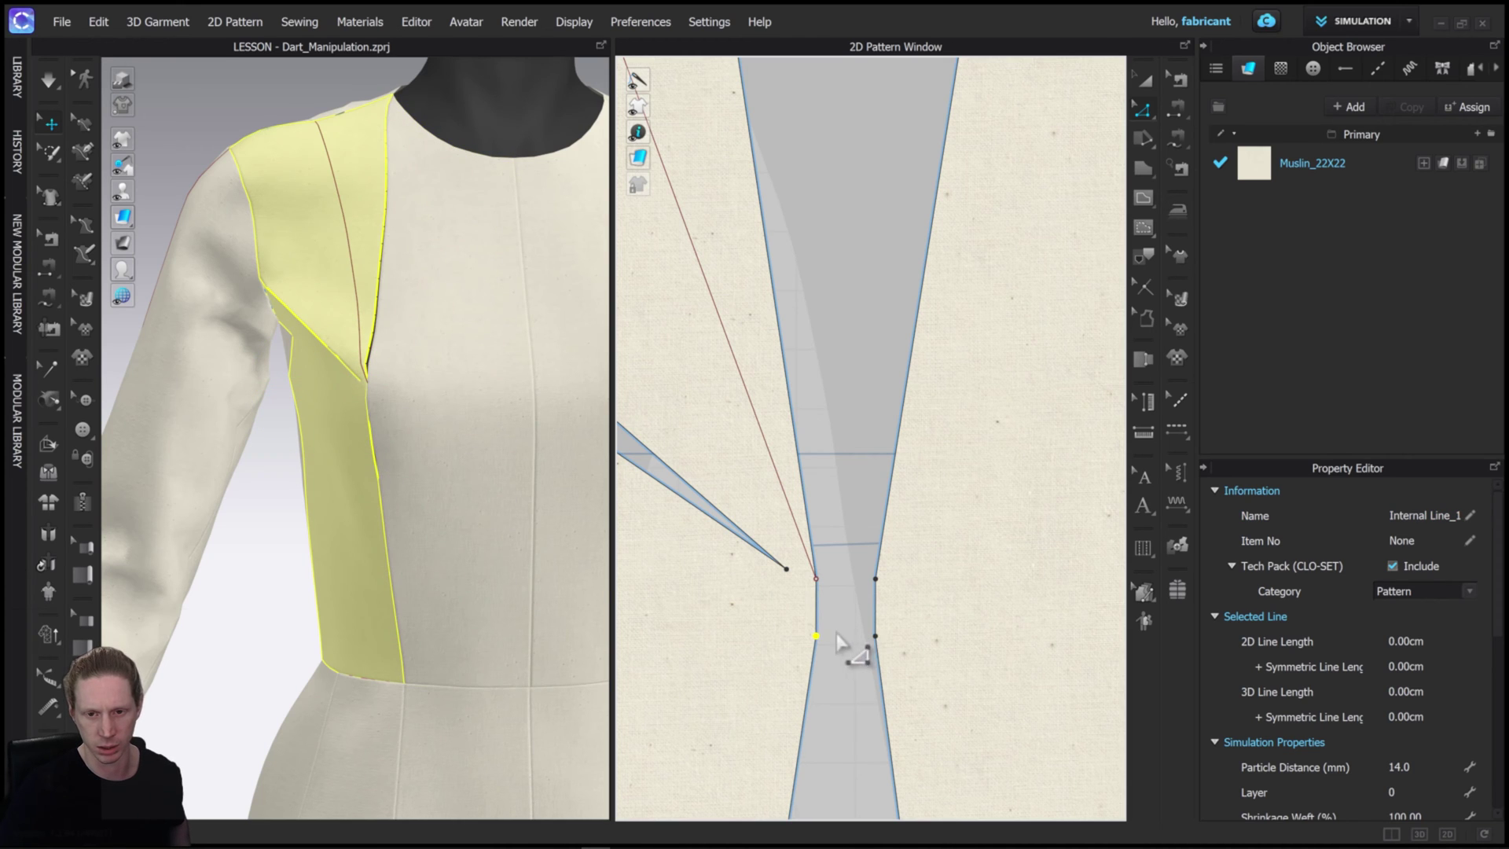
left_click(875, 636, "shift")
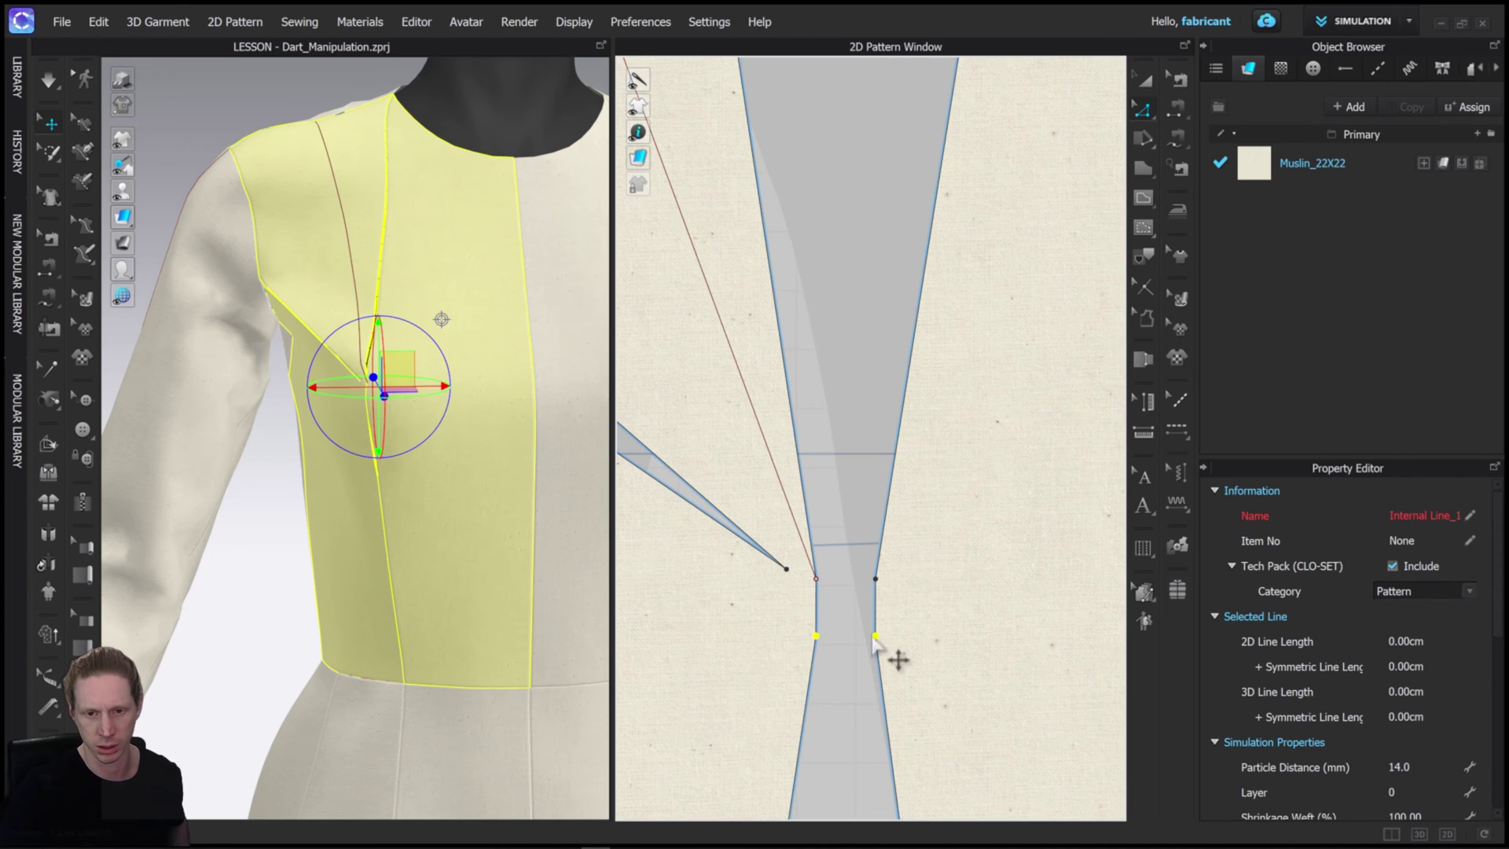
left_click_drag(873, 638, 876, 592)
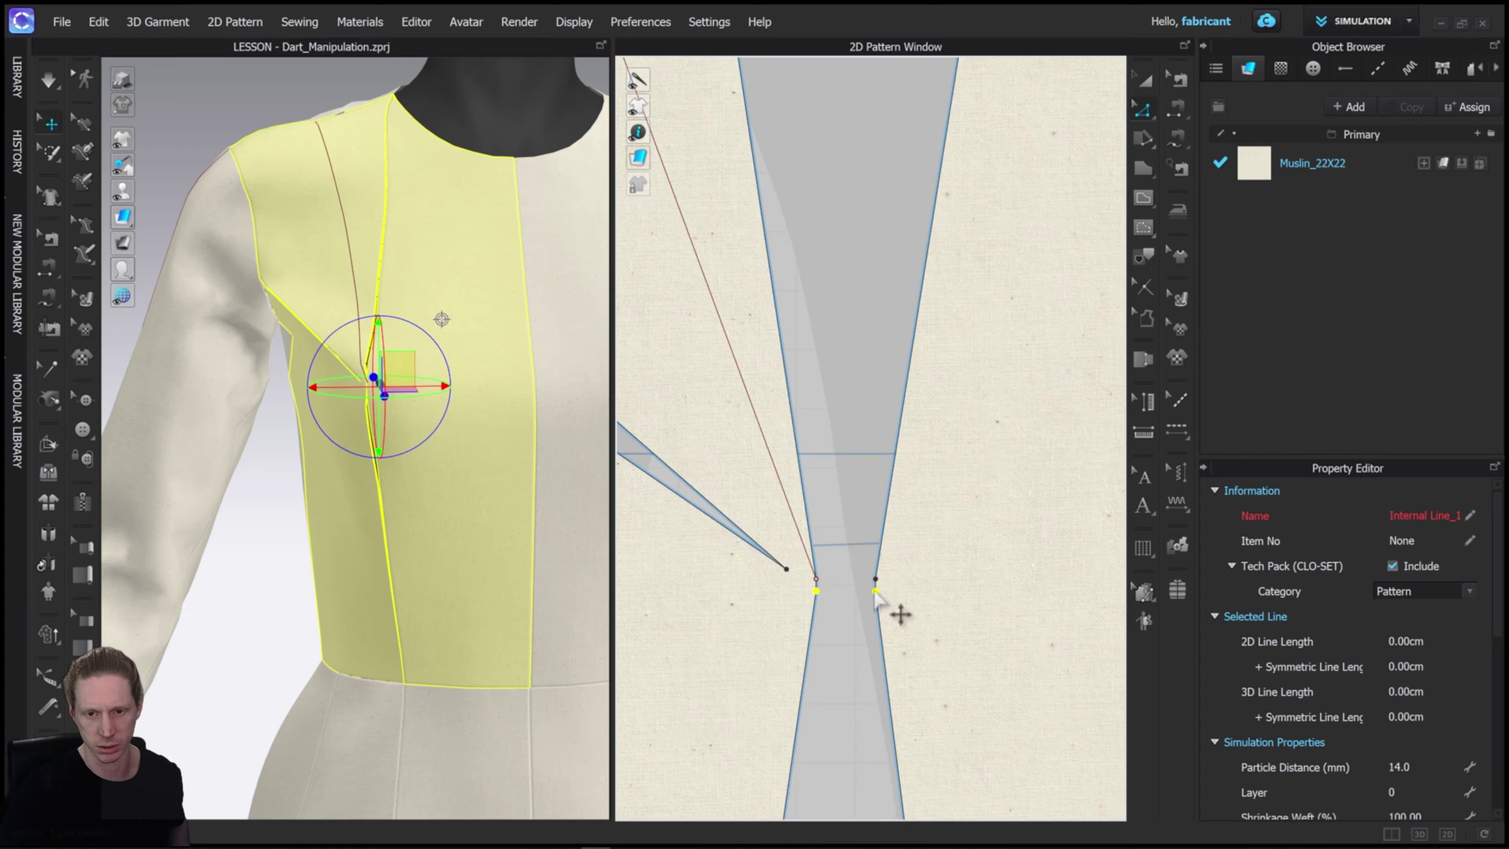
left_click(876, 611)
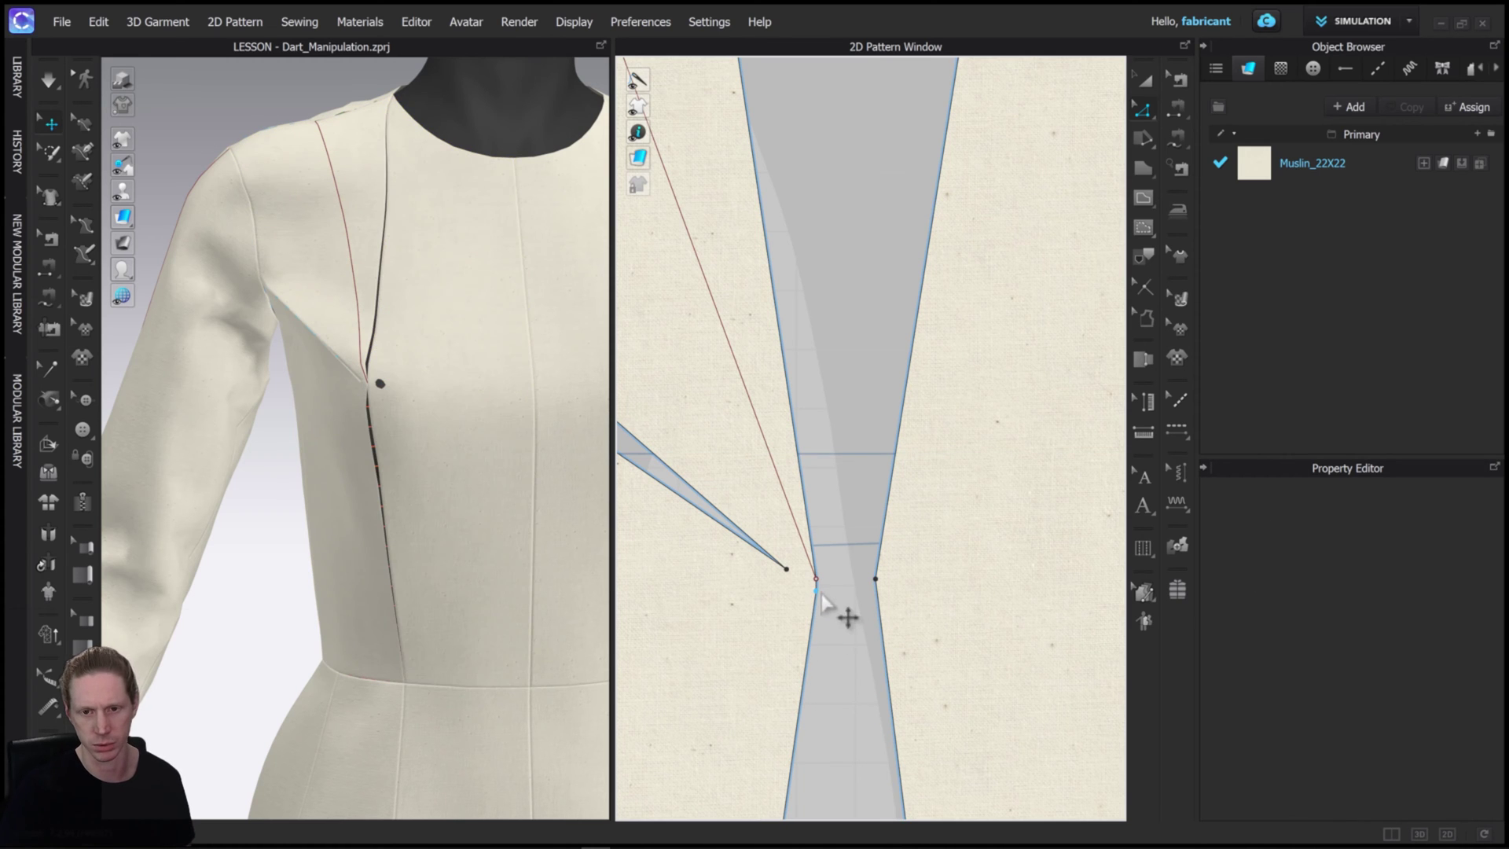
Step: Draw a short internal line from the armhole dart's tip to the side panel's bust corner, about 0.53 cm long
scroll(859, 613, "down", 2)
scroll(829, 604, "up", 4)
middle_click_drag(808, 598, 837, 631)
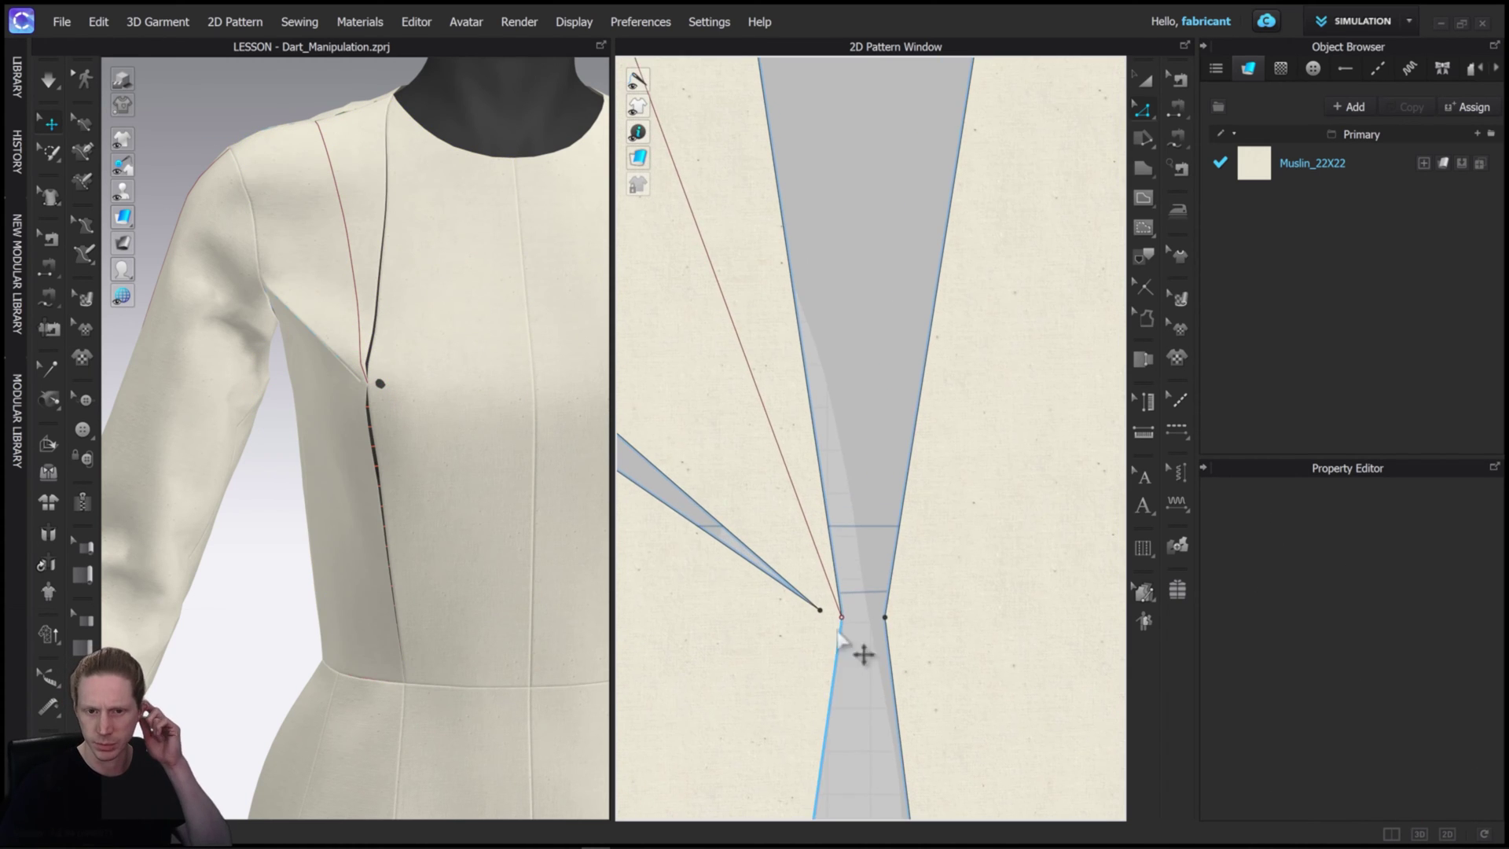
scroll(835, 621, "up", 5)
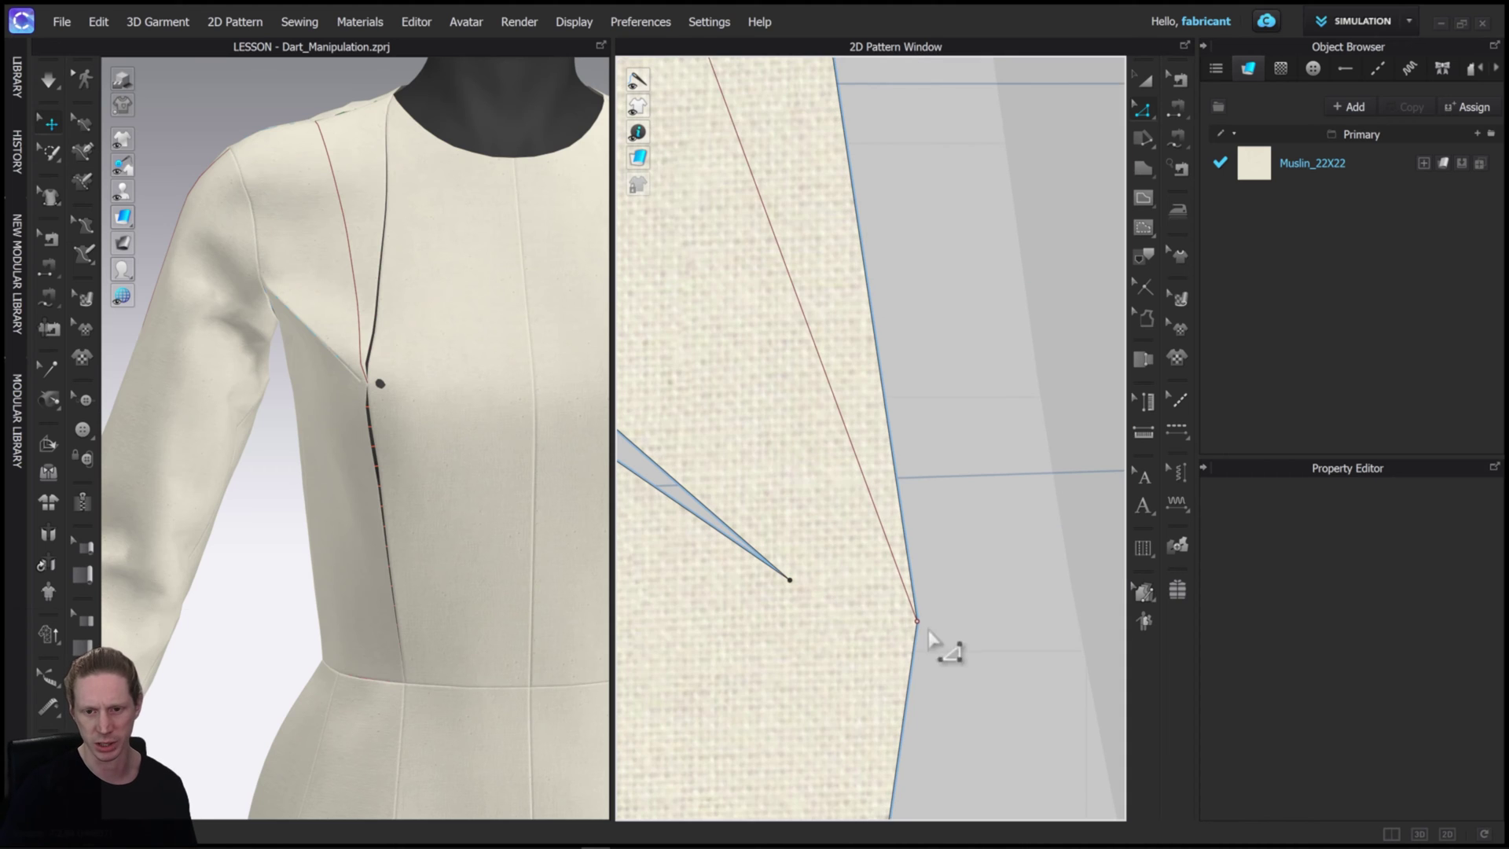
scroll(788, 593, "down", 5)
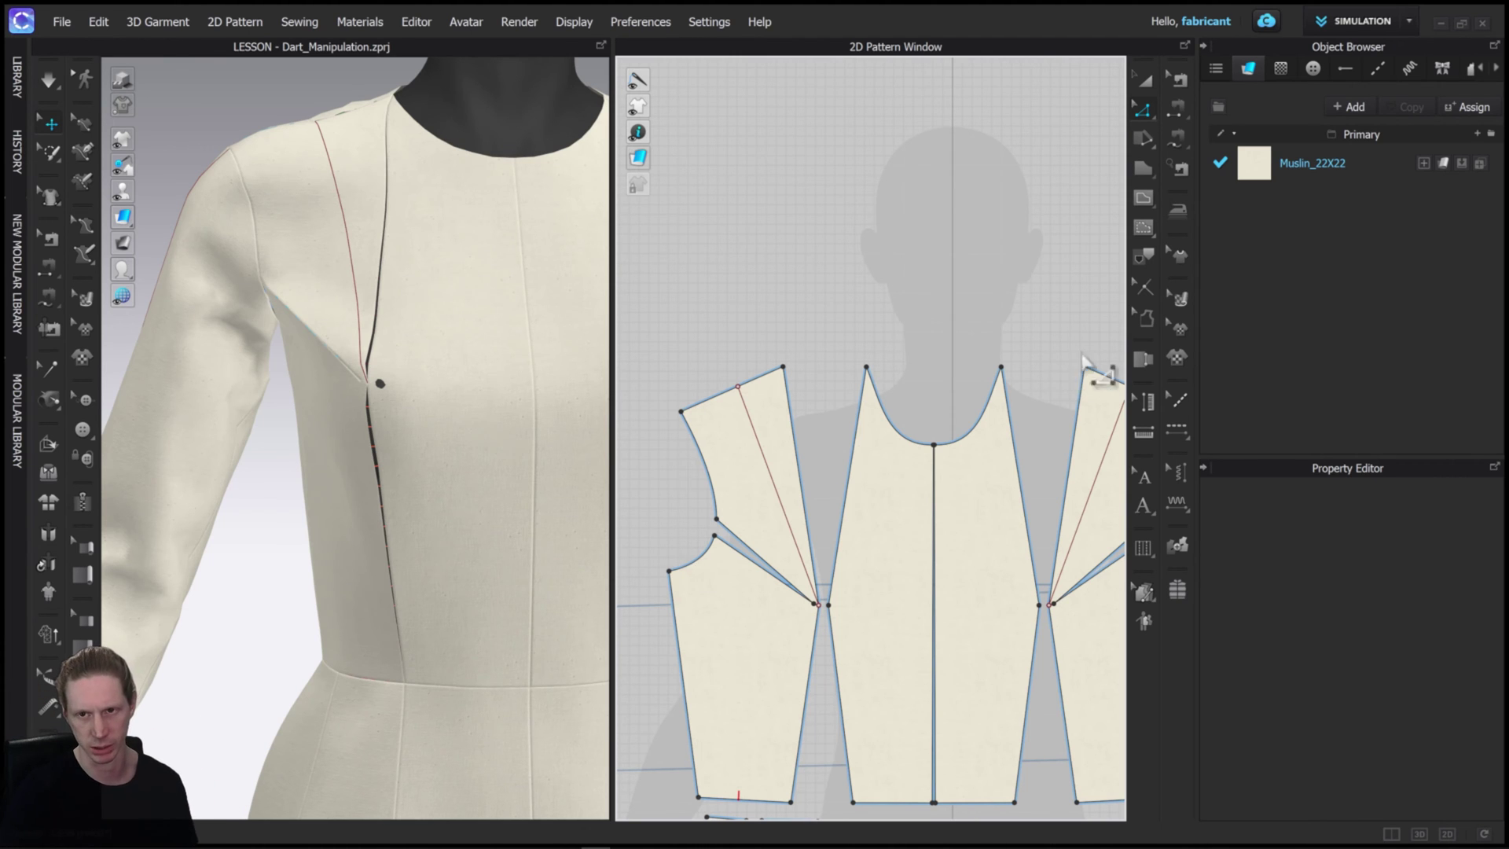
scroll(890, 562, "down", 5)
middle_click_drag(836, 589, 1152, 475)
middle_click_drag(845, 502, 942, 465)
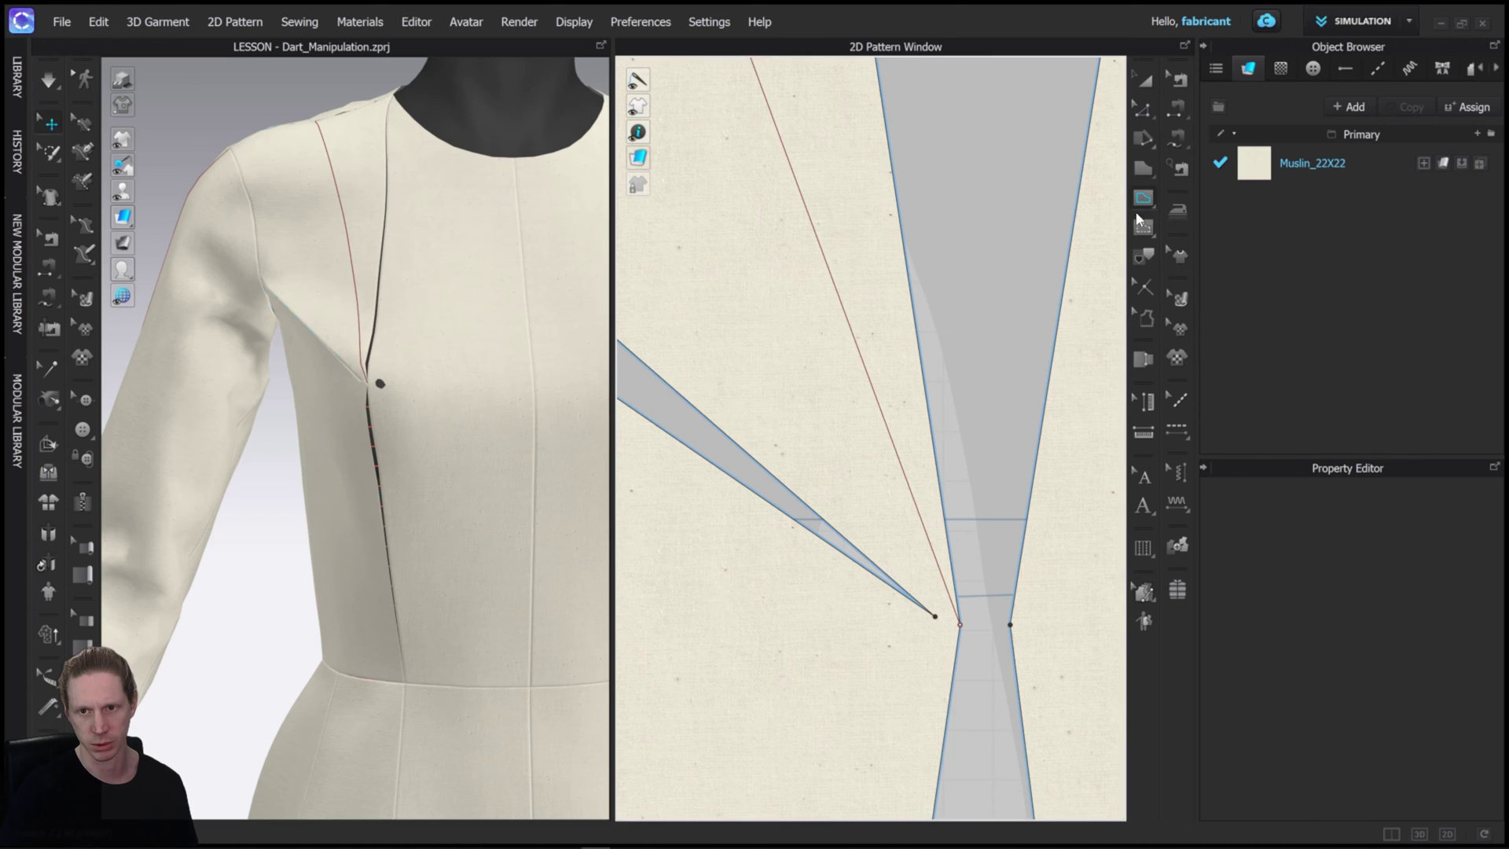
scroll(935, 613, "up", 2)
left_click(939, 597)
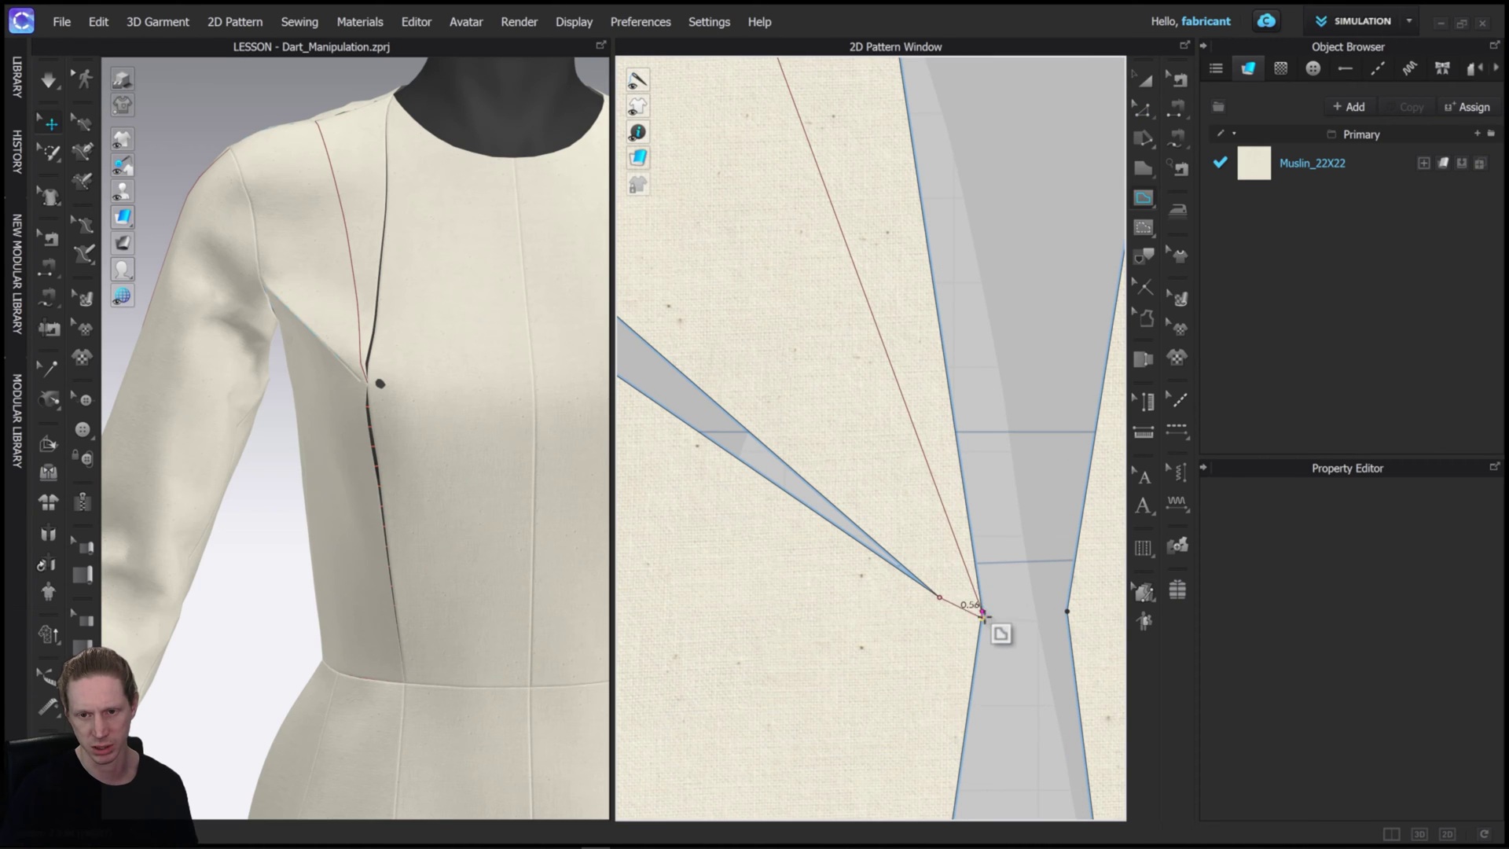
double_click(982, 610)
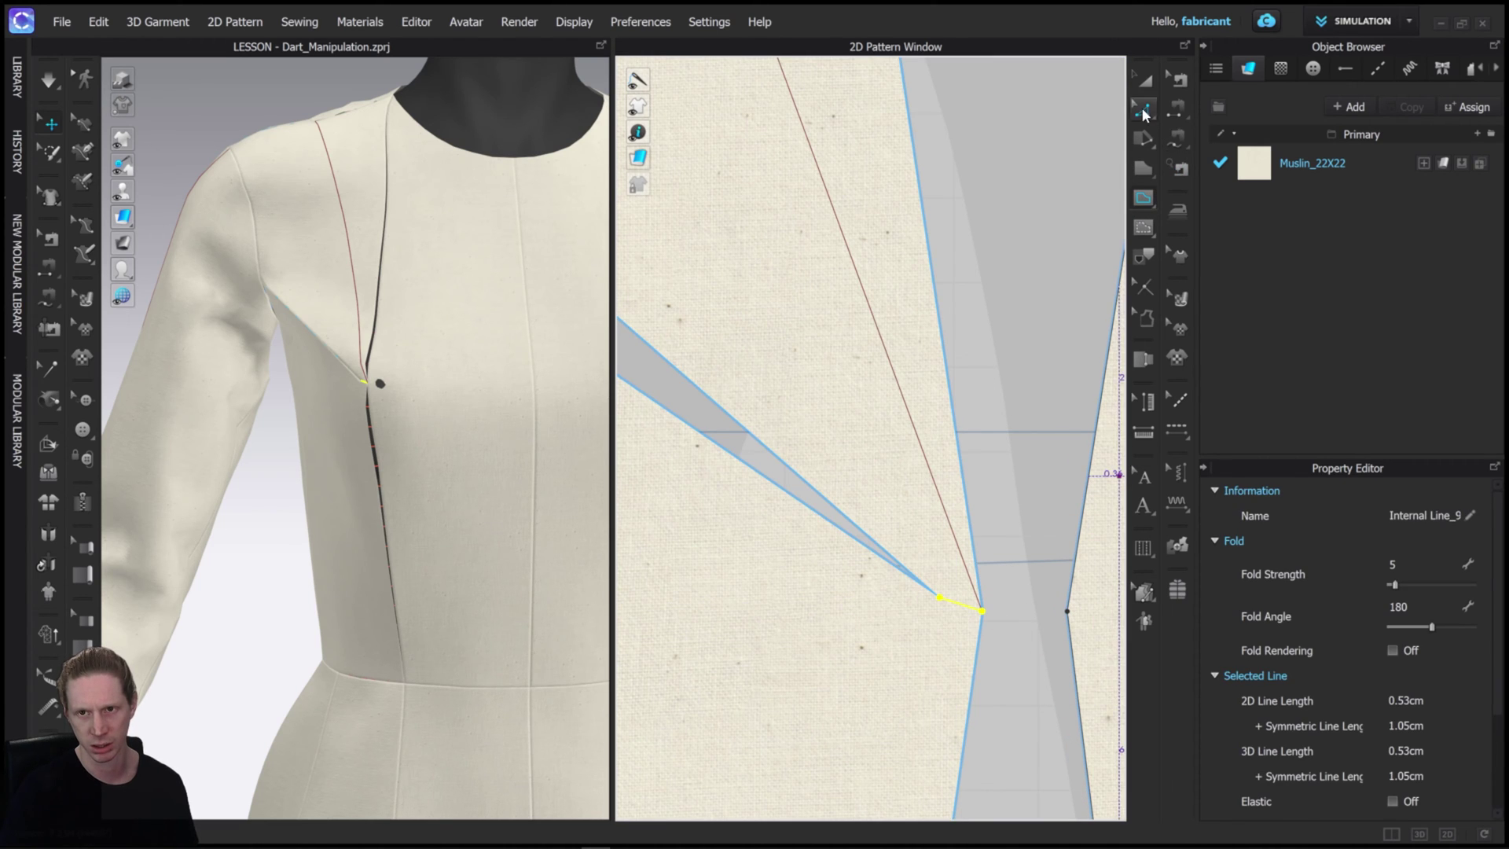
Step: Cut the side panel along the short line at the armhole dart's tip and move the upper piece up
left_click(1143, 112)
right_click(959, 605)
key("Escape")
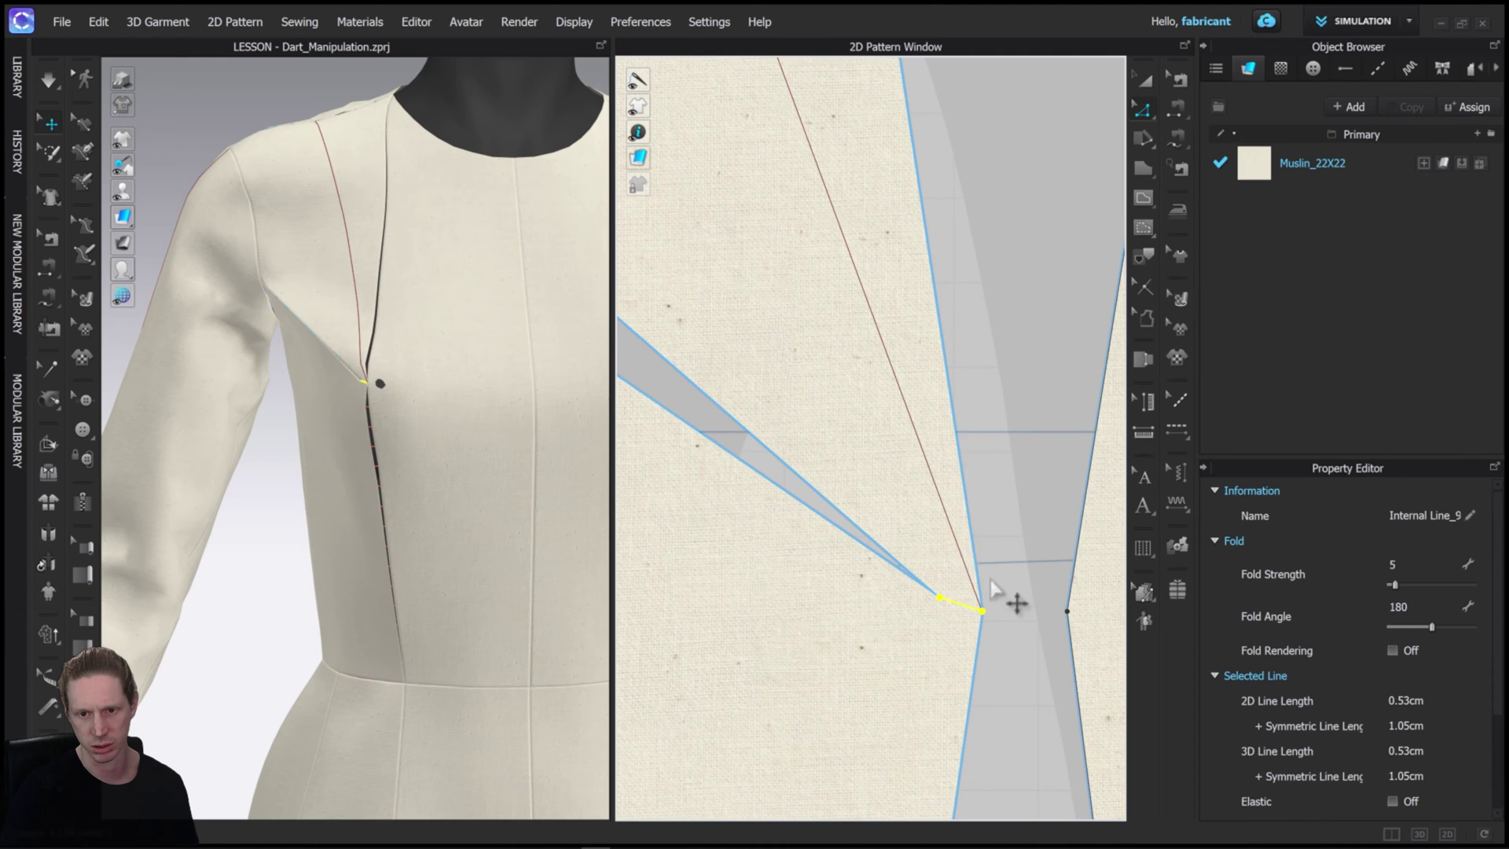
left_click_drag(992, 587, 953, 559)
Step: Delete the two leftover armhole dart points on the cut edges of the upper and lower side pieces
left_click(943, 526)
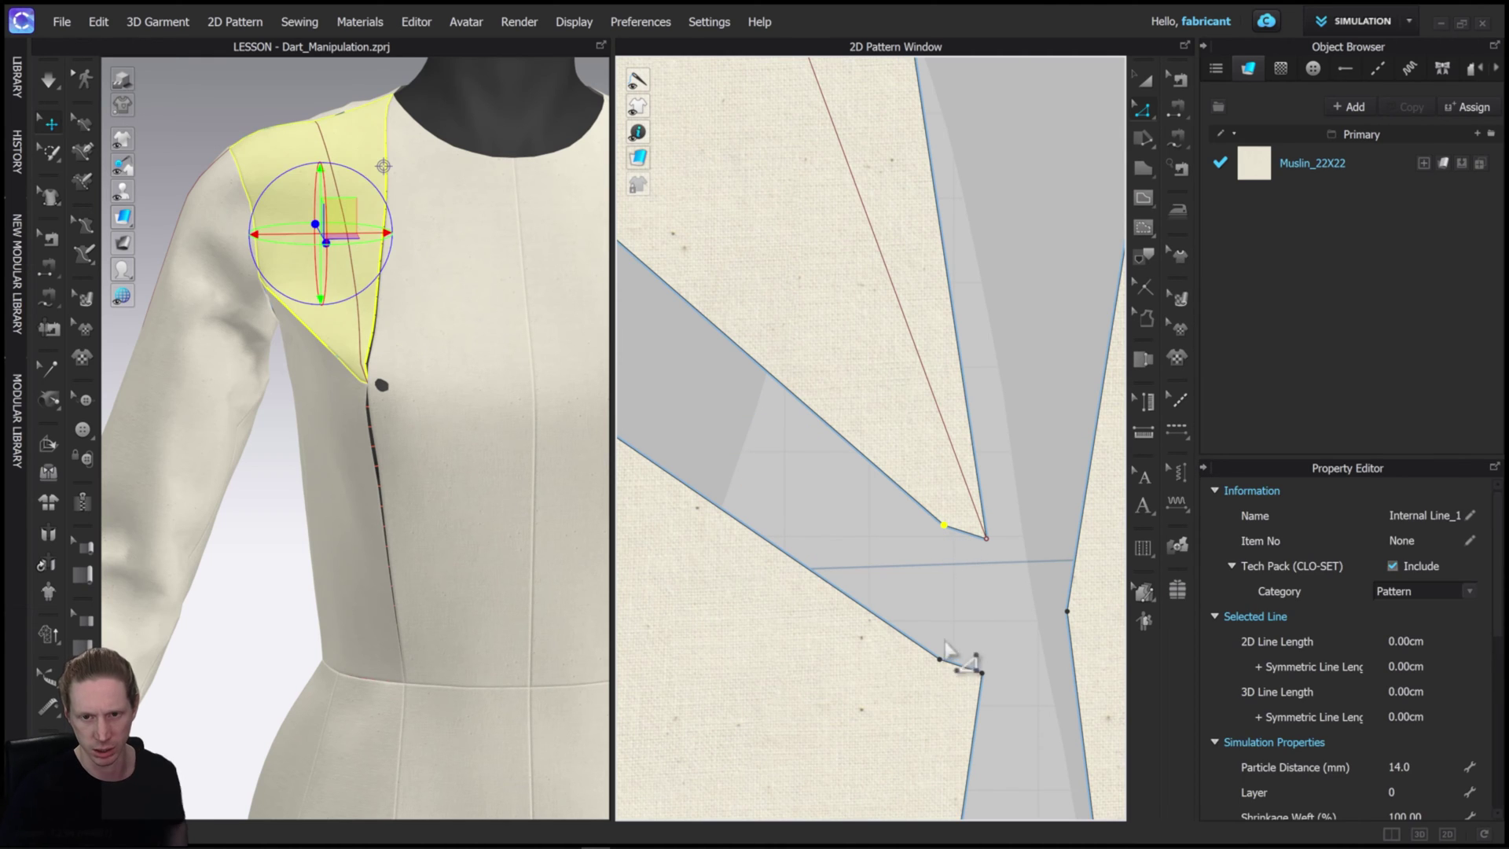
left_click(940, 658, "shift")
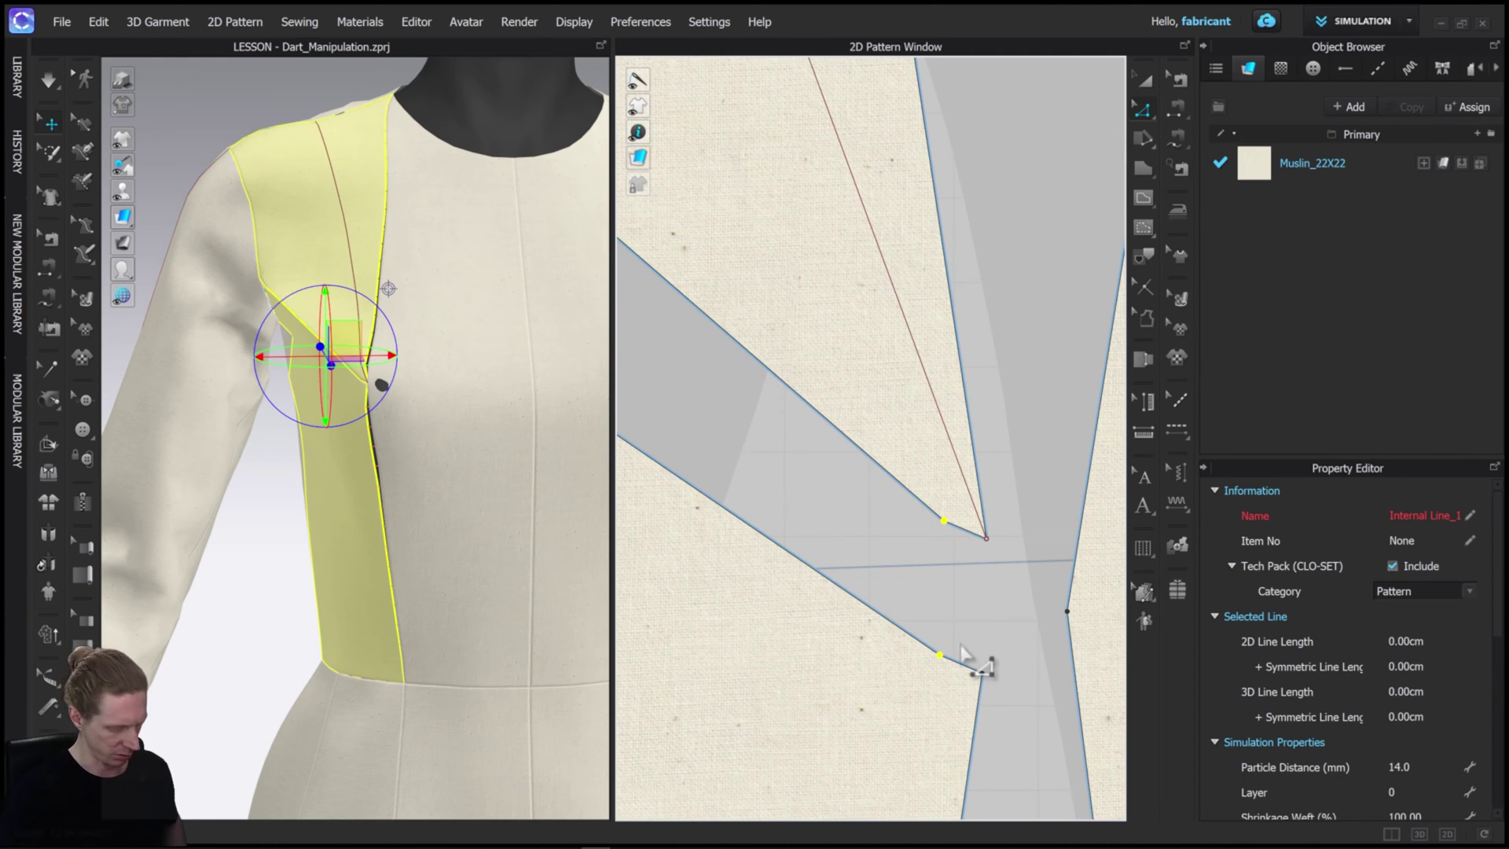
key("Delete")
Step: Examine the separated shoulder piece, its internal line and the open seams in the 2D pattern and on the 3D garment
scroll(966, 587, "up", 2)
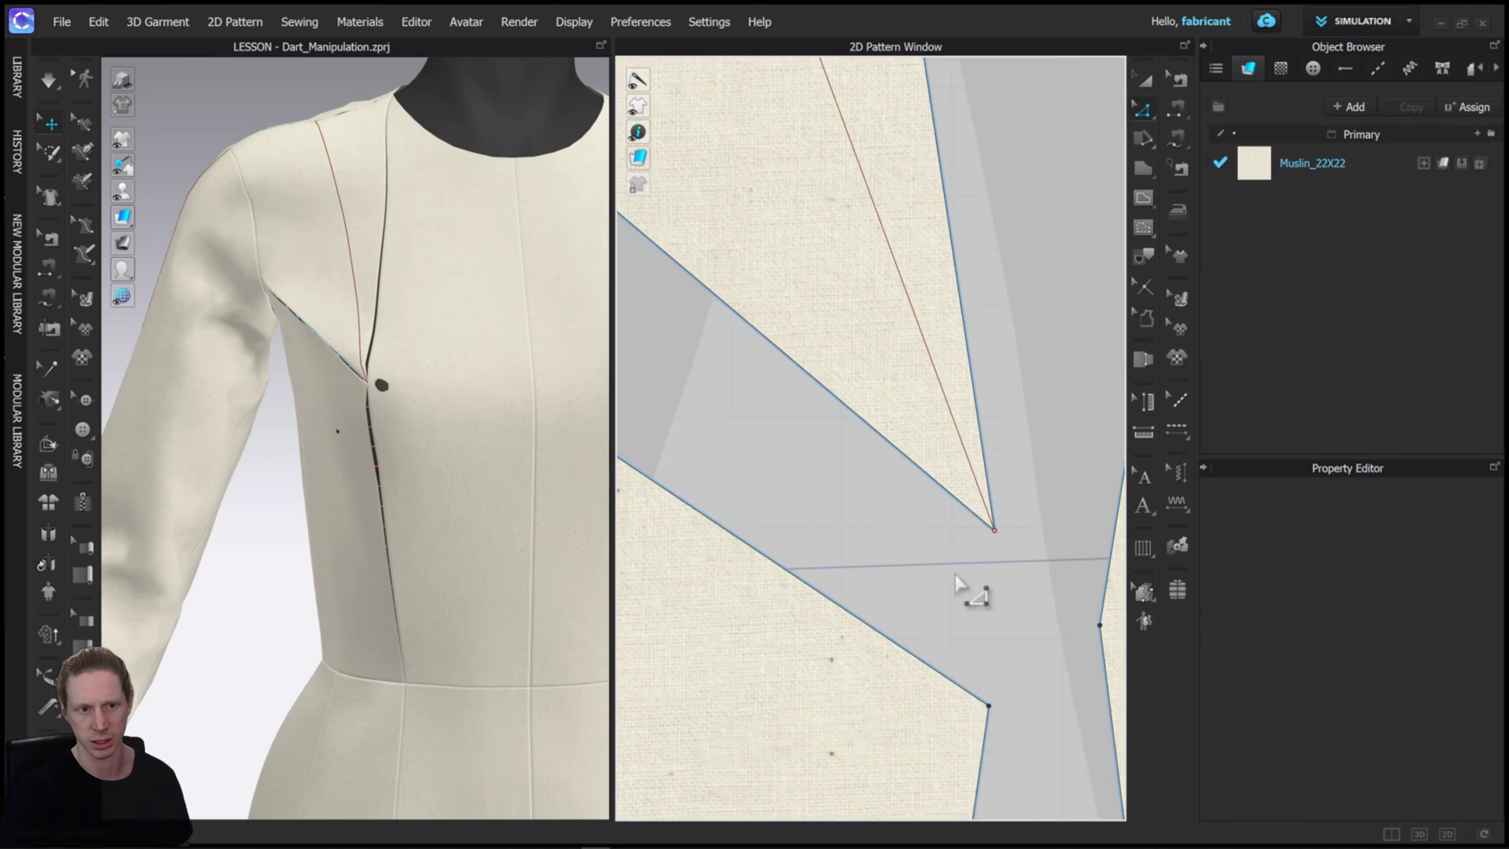
scroll(955, 575, "down", 3)
right_click_drag(456, 445, 495, 472)
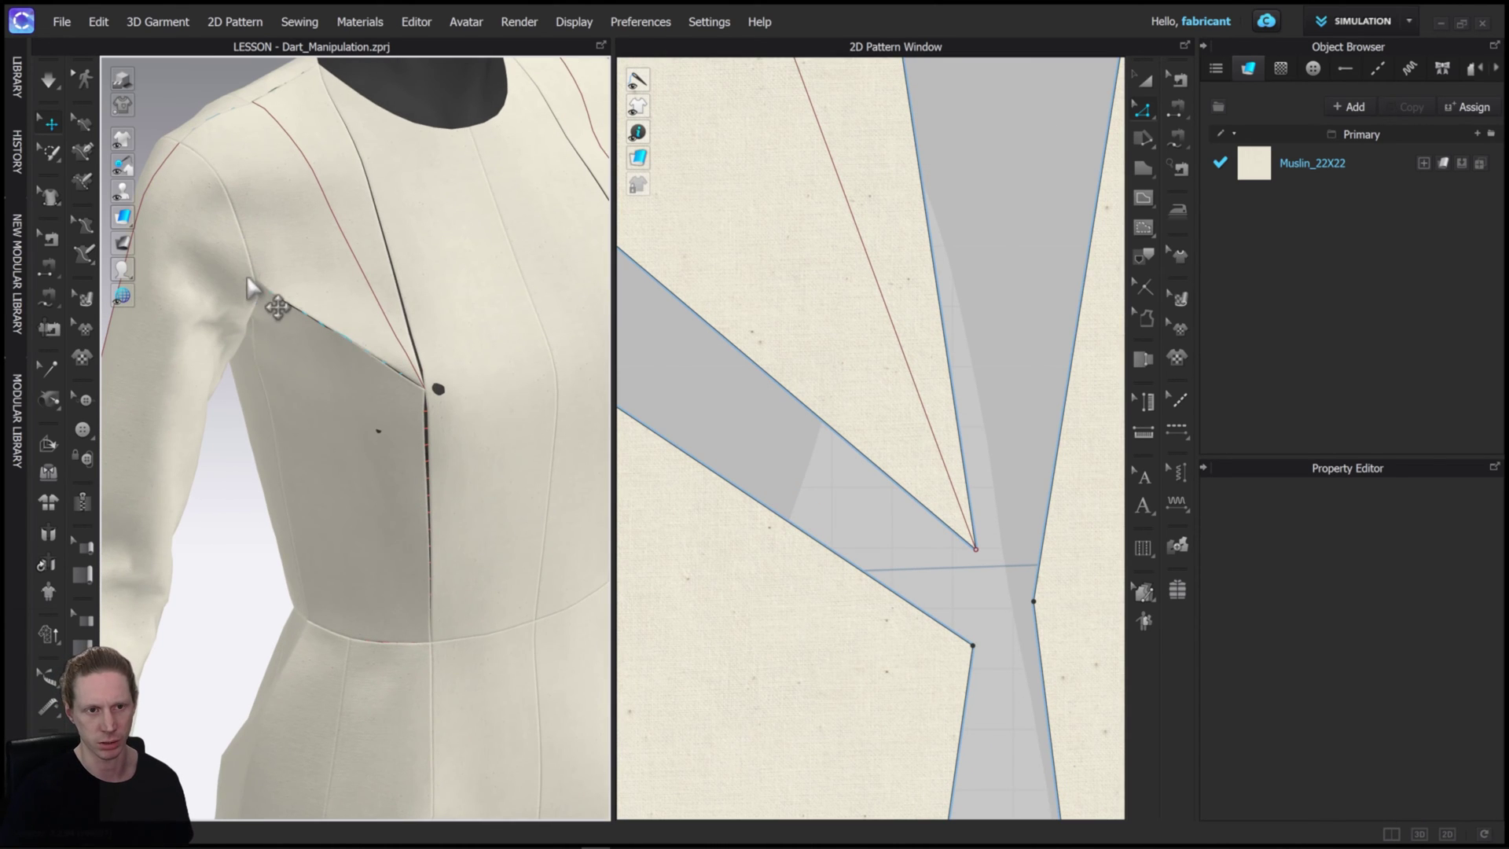
scroll(1001, 511, "up", 1)
scroll(966, 511, "down", 3)
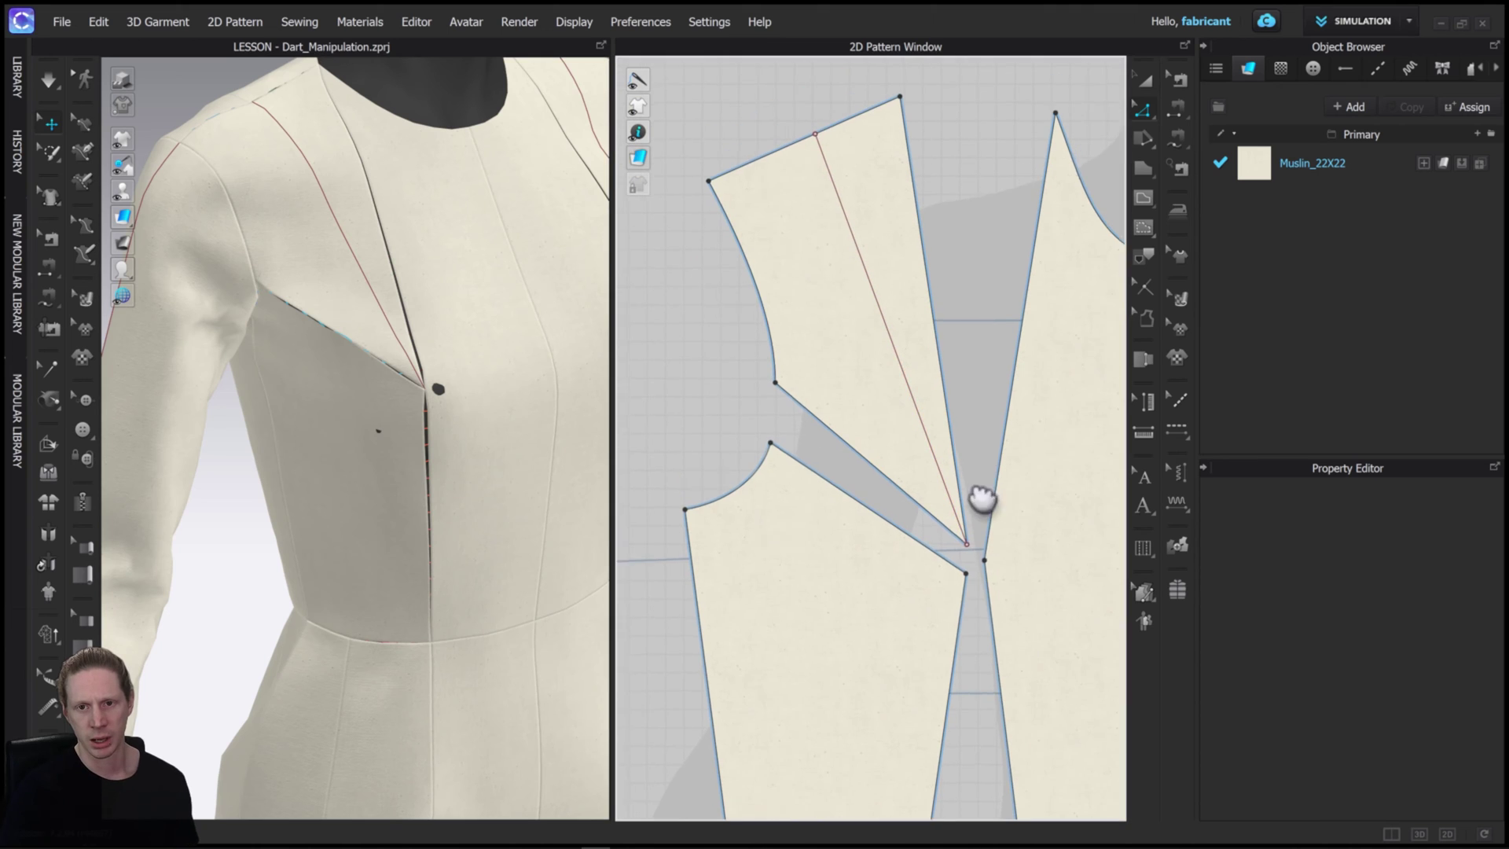
middle_click_drag(982, 499, 977, 561)
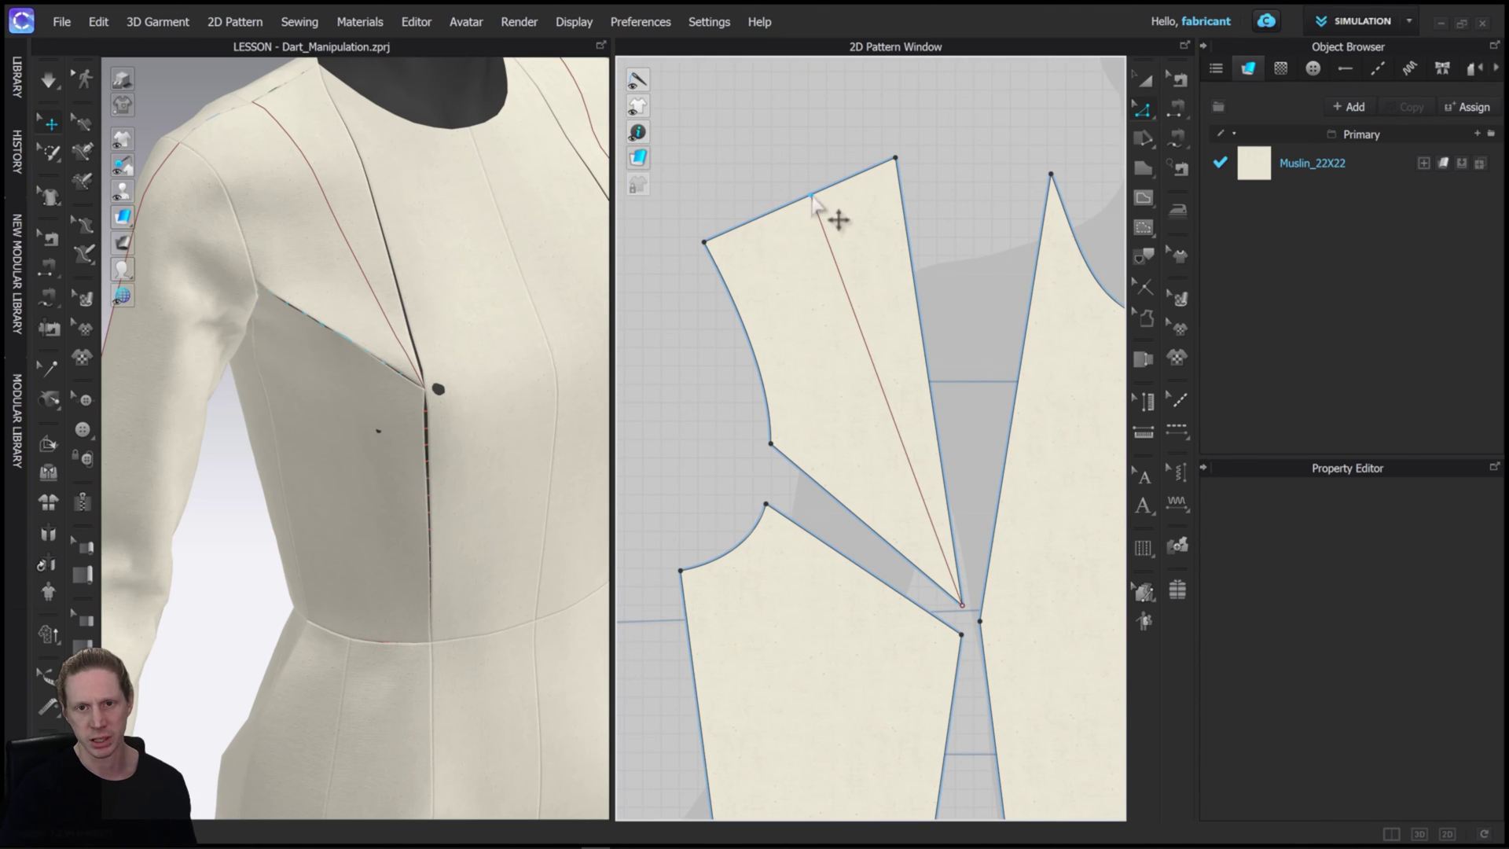
right_click_drag(468, 97, 320, 152)
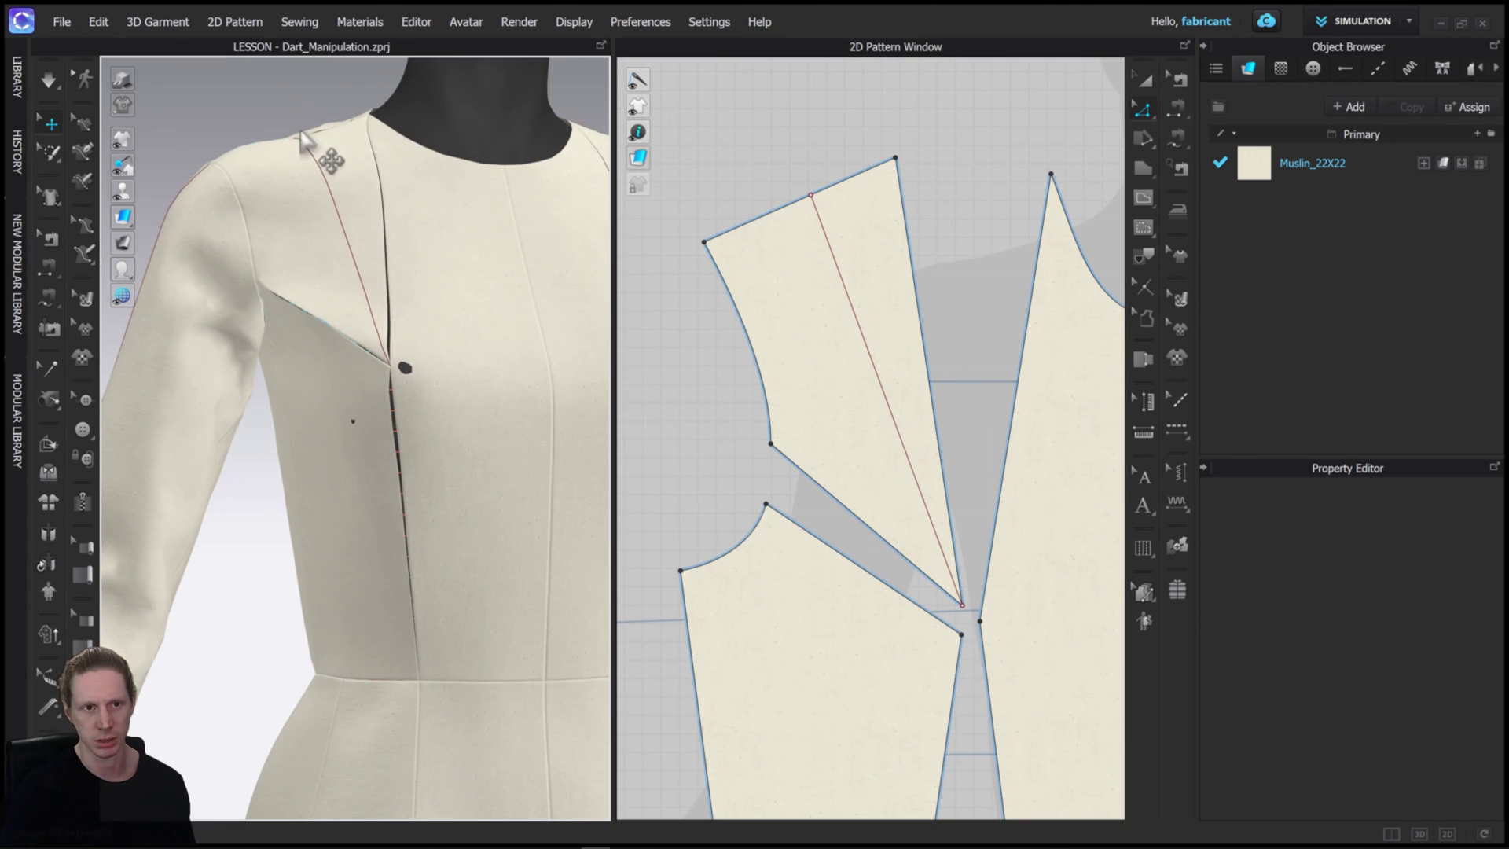
right_click_drag(492, 676, 382, 563)
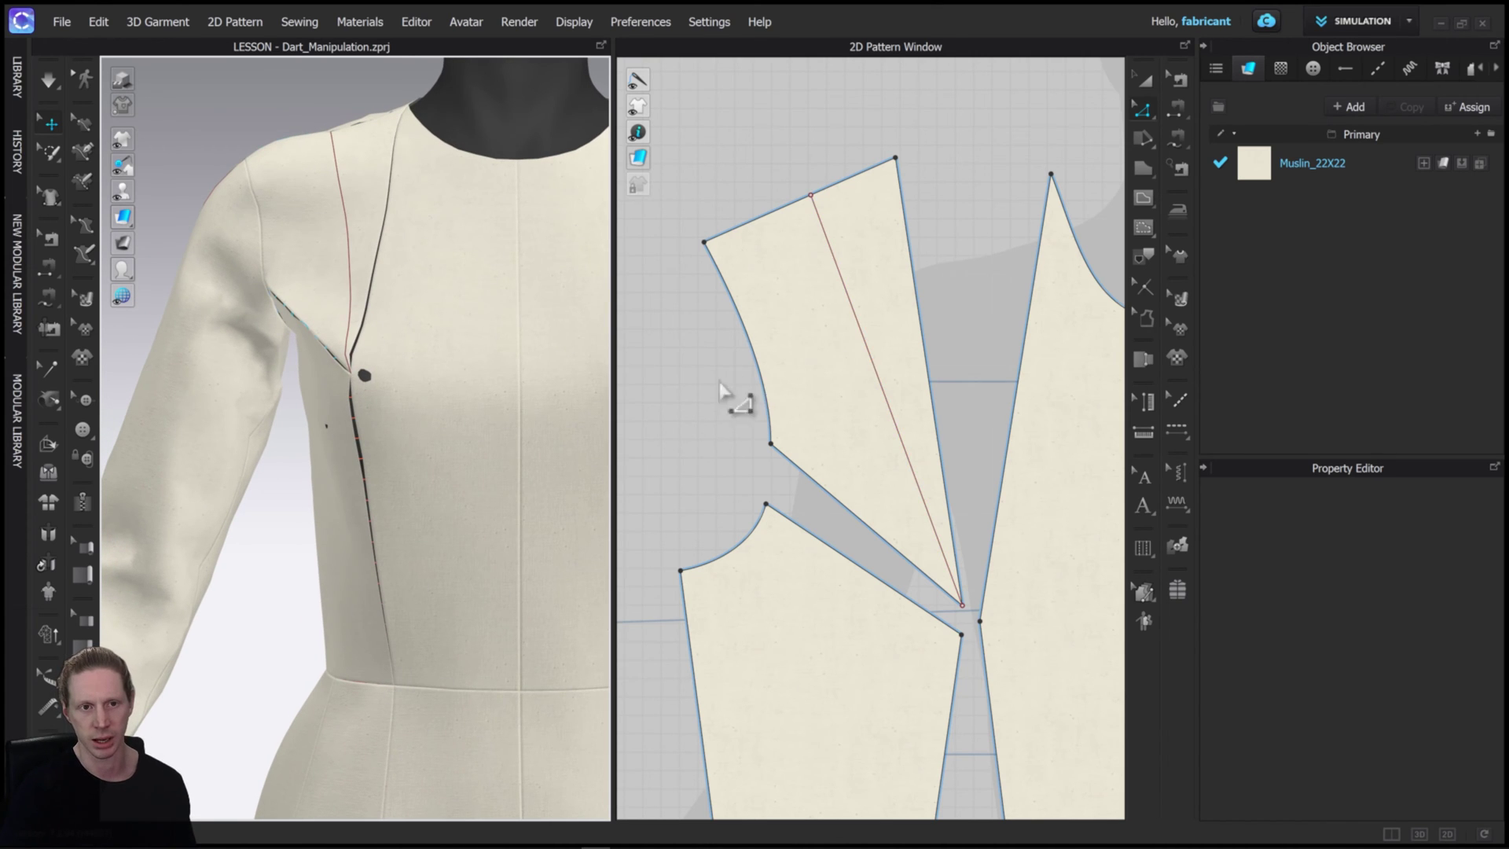
scroll(932, 397, "up", 3)
scroll(946, 397, "down", 6)
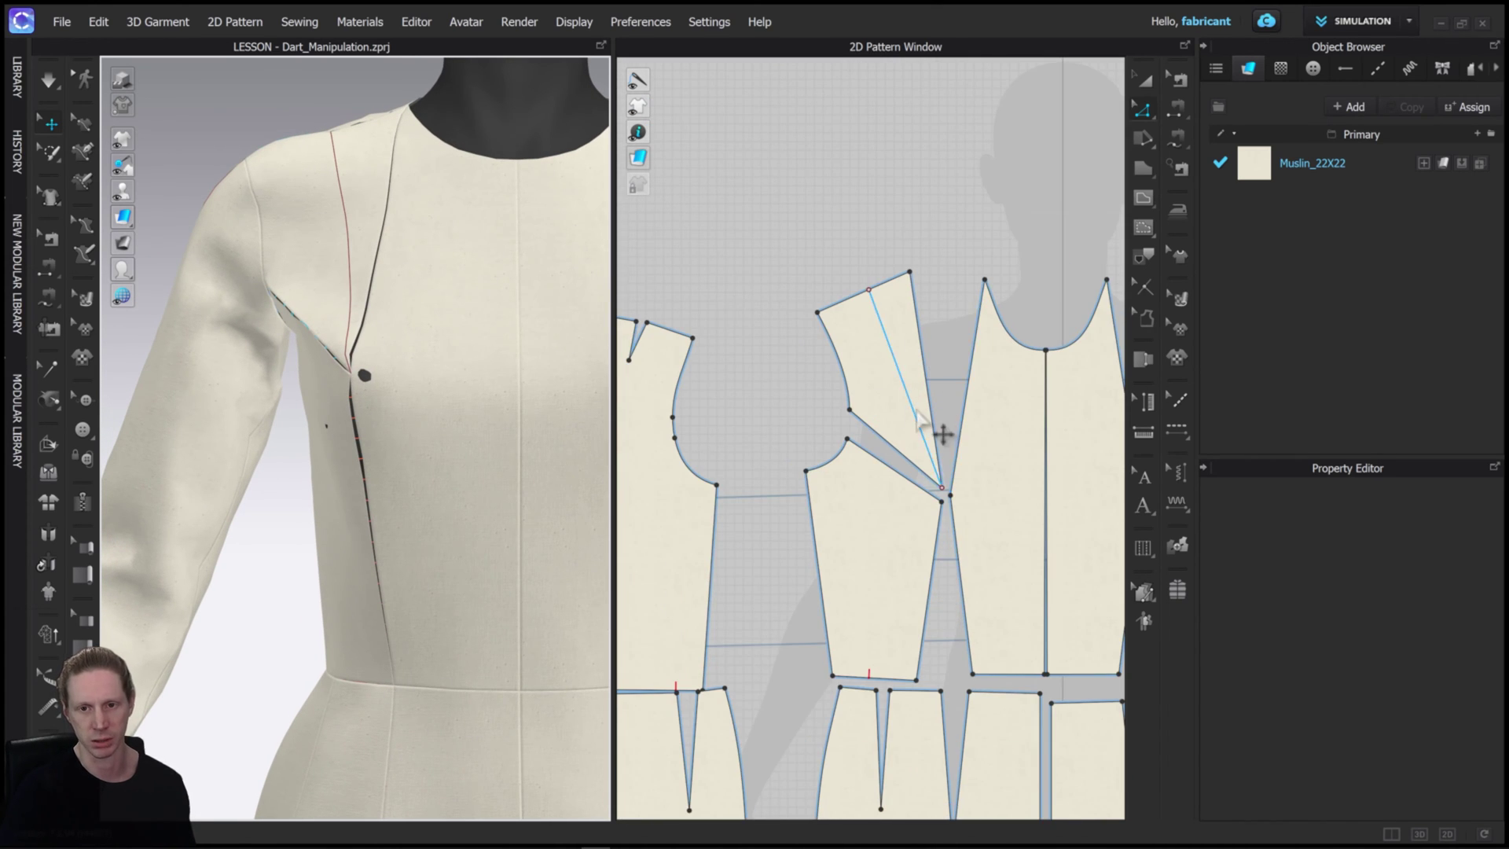
scroll(927, 429, "up", 2)
scroll(927, 425, "up", 2)
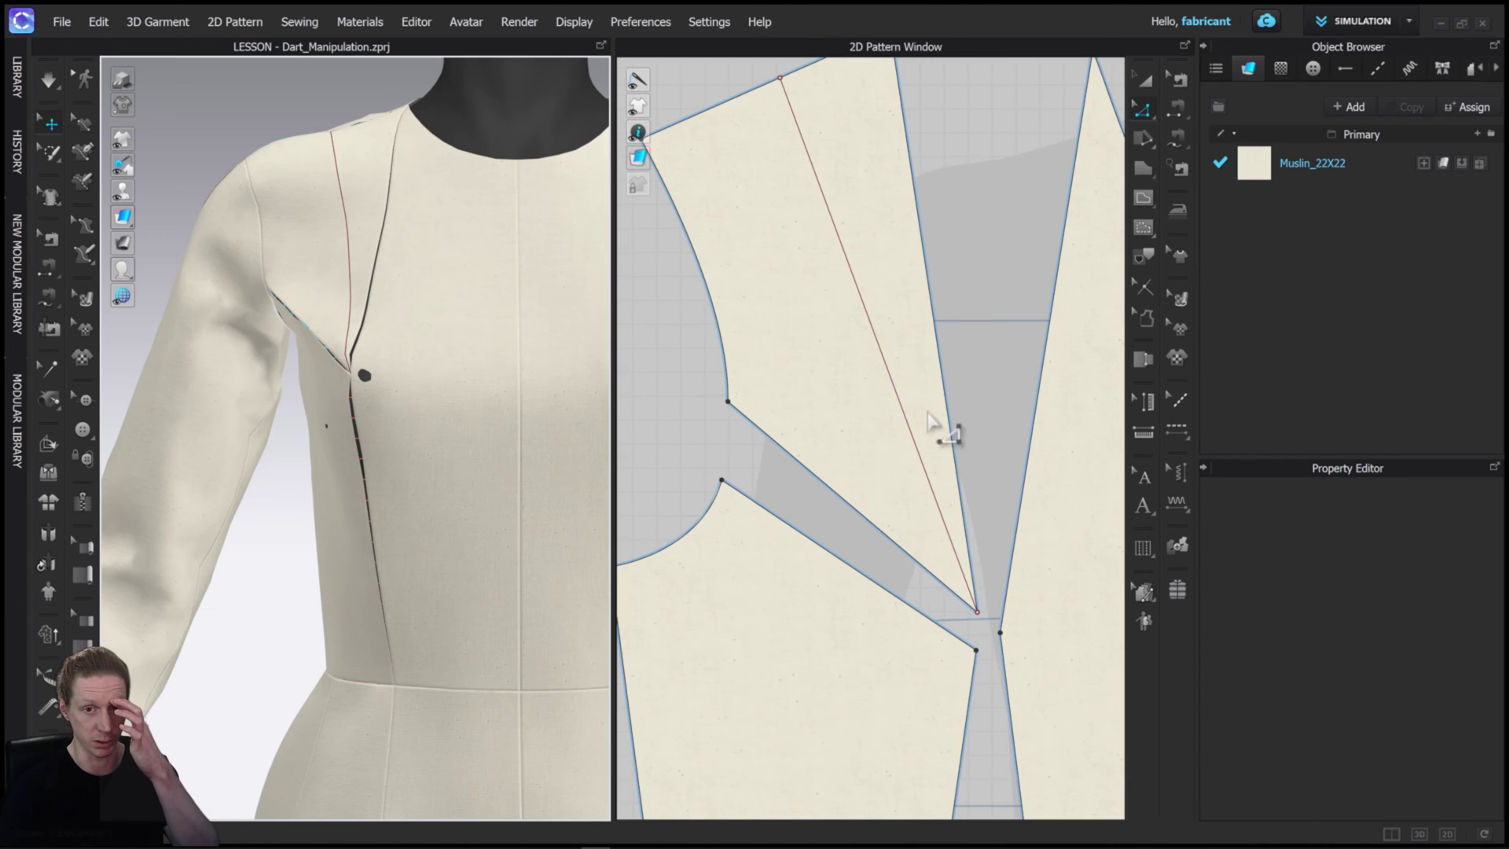
Step: Cut and sew the shoulder piece along the internal line running from the shoulder to the bust point
scroll(943, 432, "down", 1)
left_click(896, 397)
right_click(893, 390)
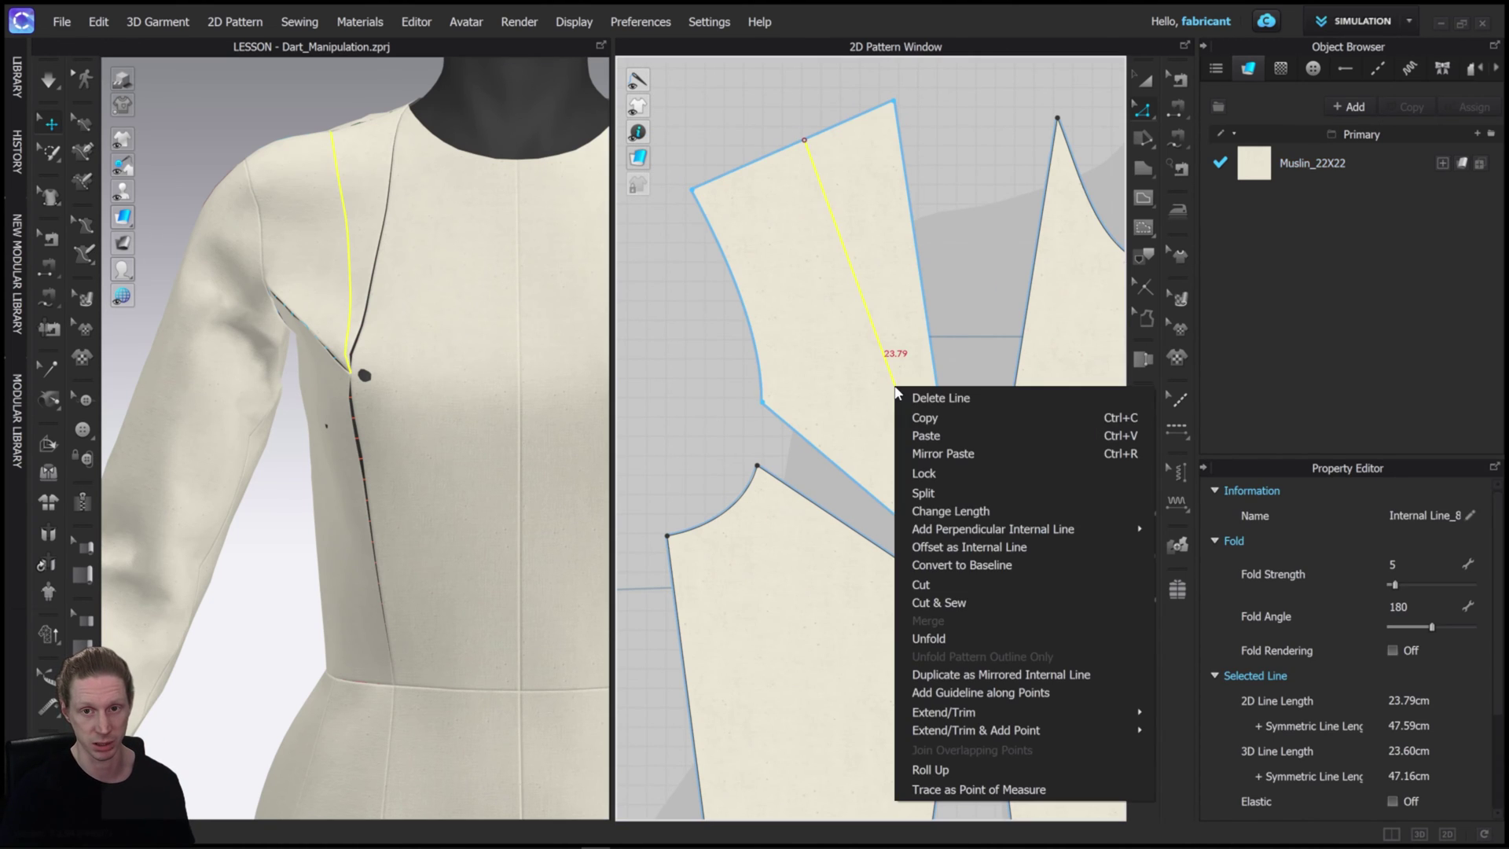
left_click(965, 602)
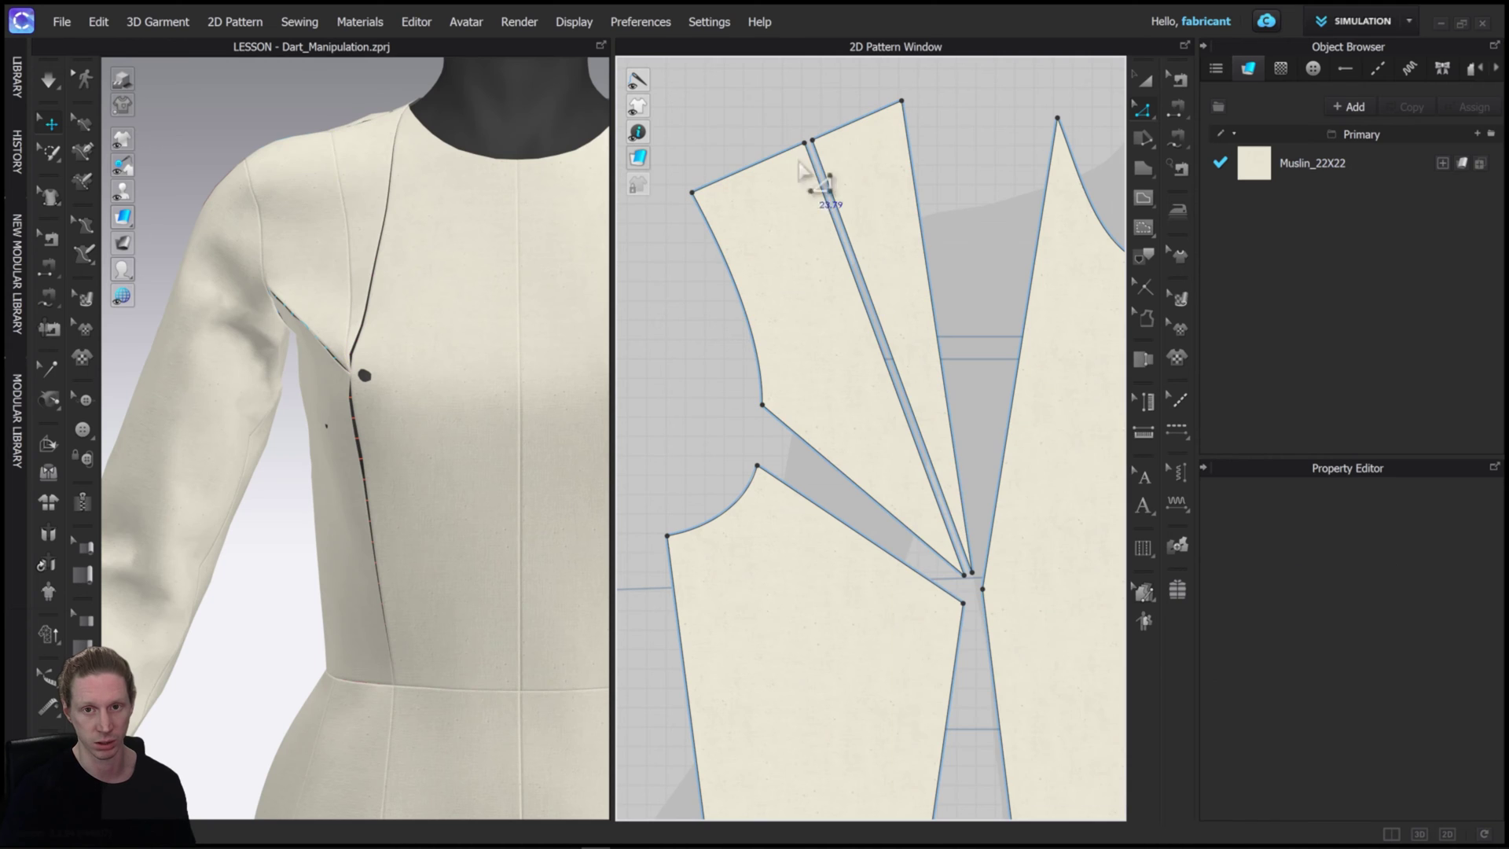
Step: Merge the narrow inner shoulder piece with the center front panel along their facing shoulder dart edges
left_click(928, 250)
left_click(1031, 278, "shift")
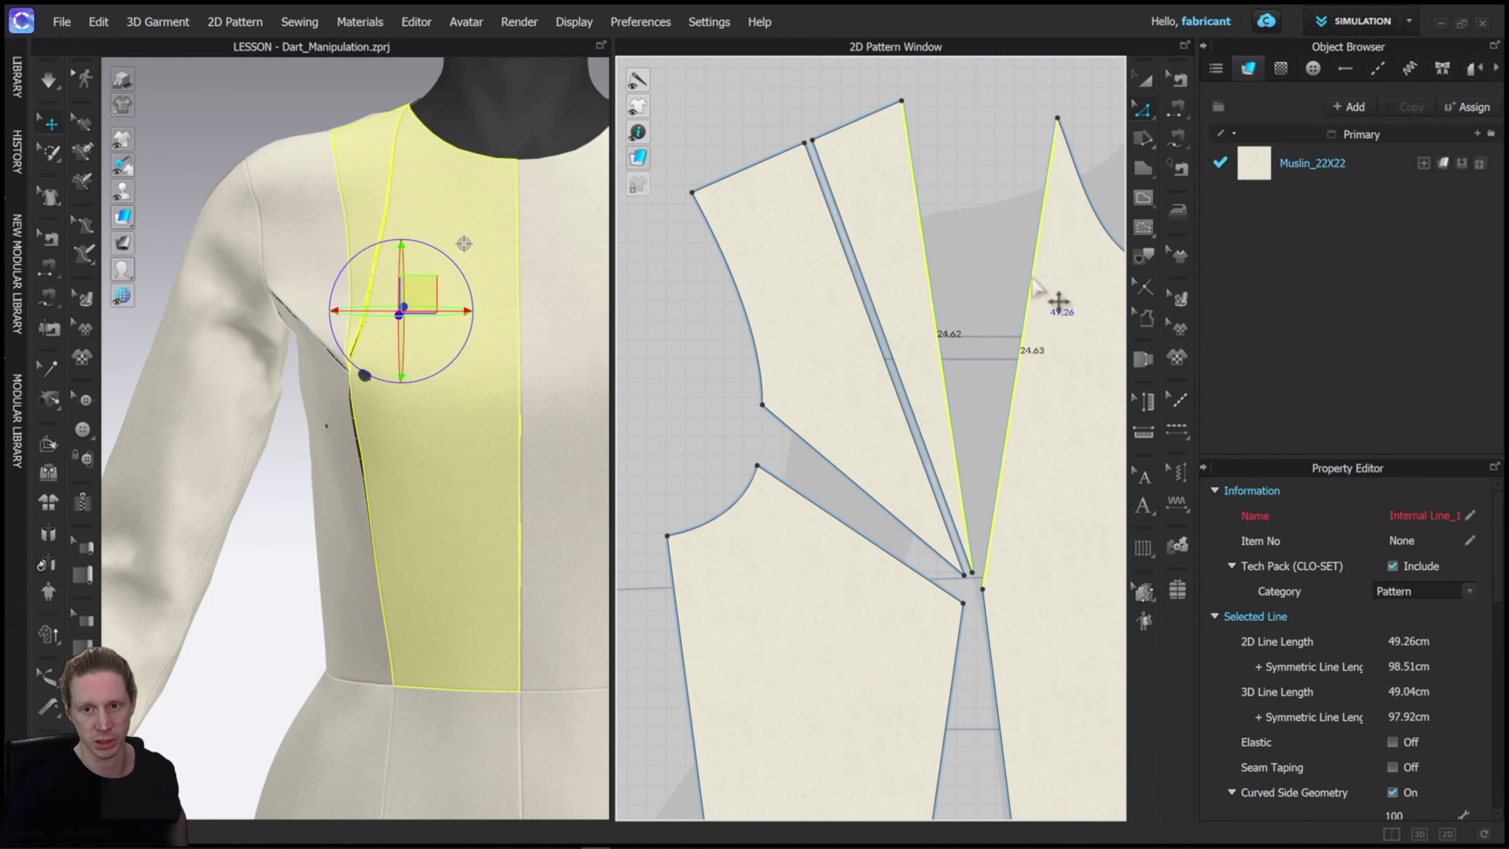
right_click(1034, 281)
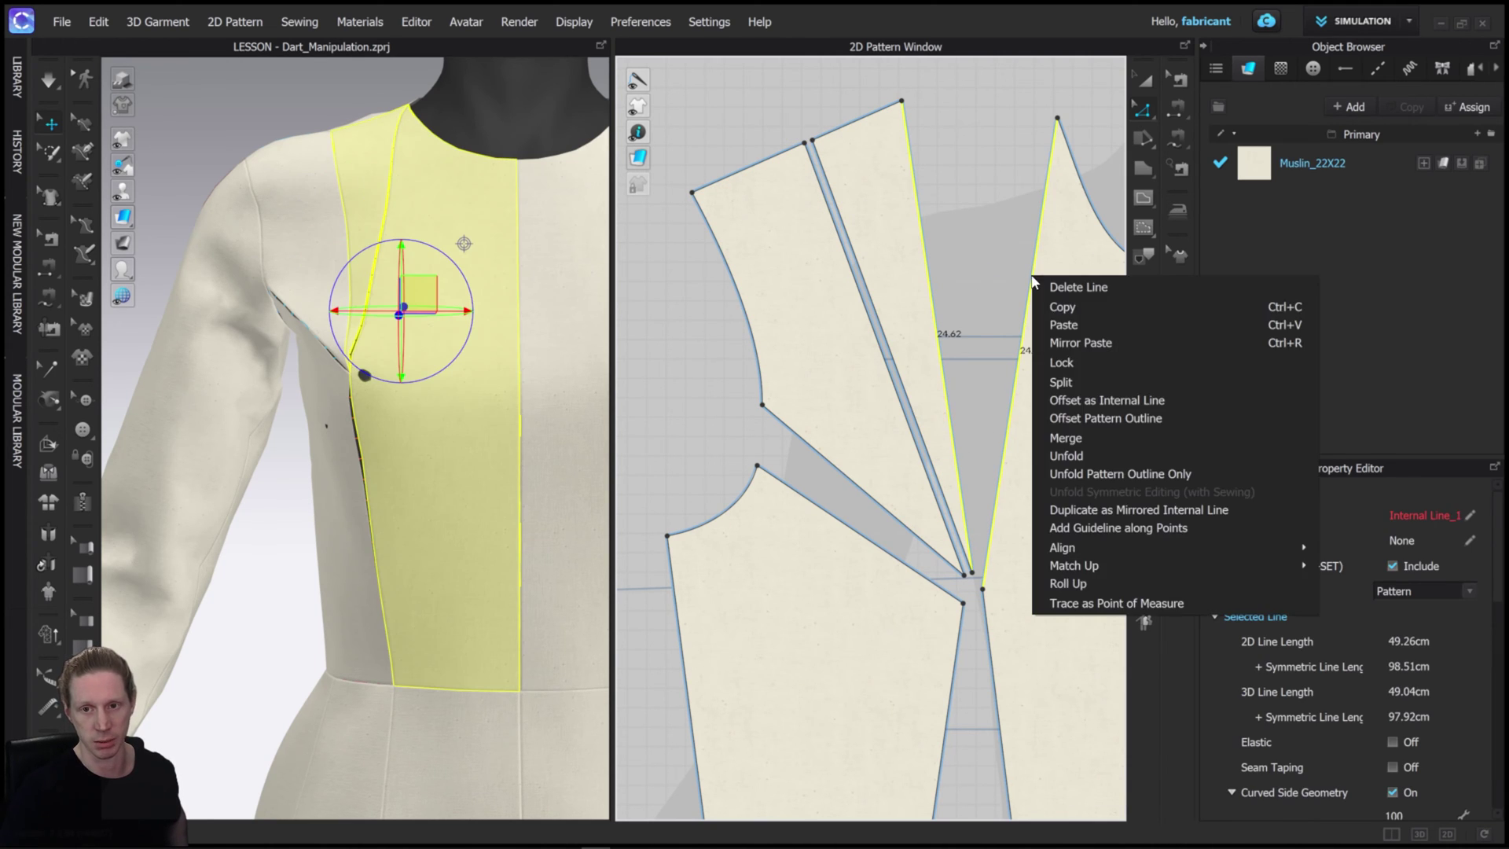
left_click(1087, 438)
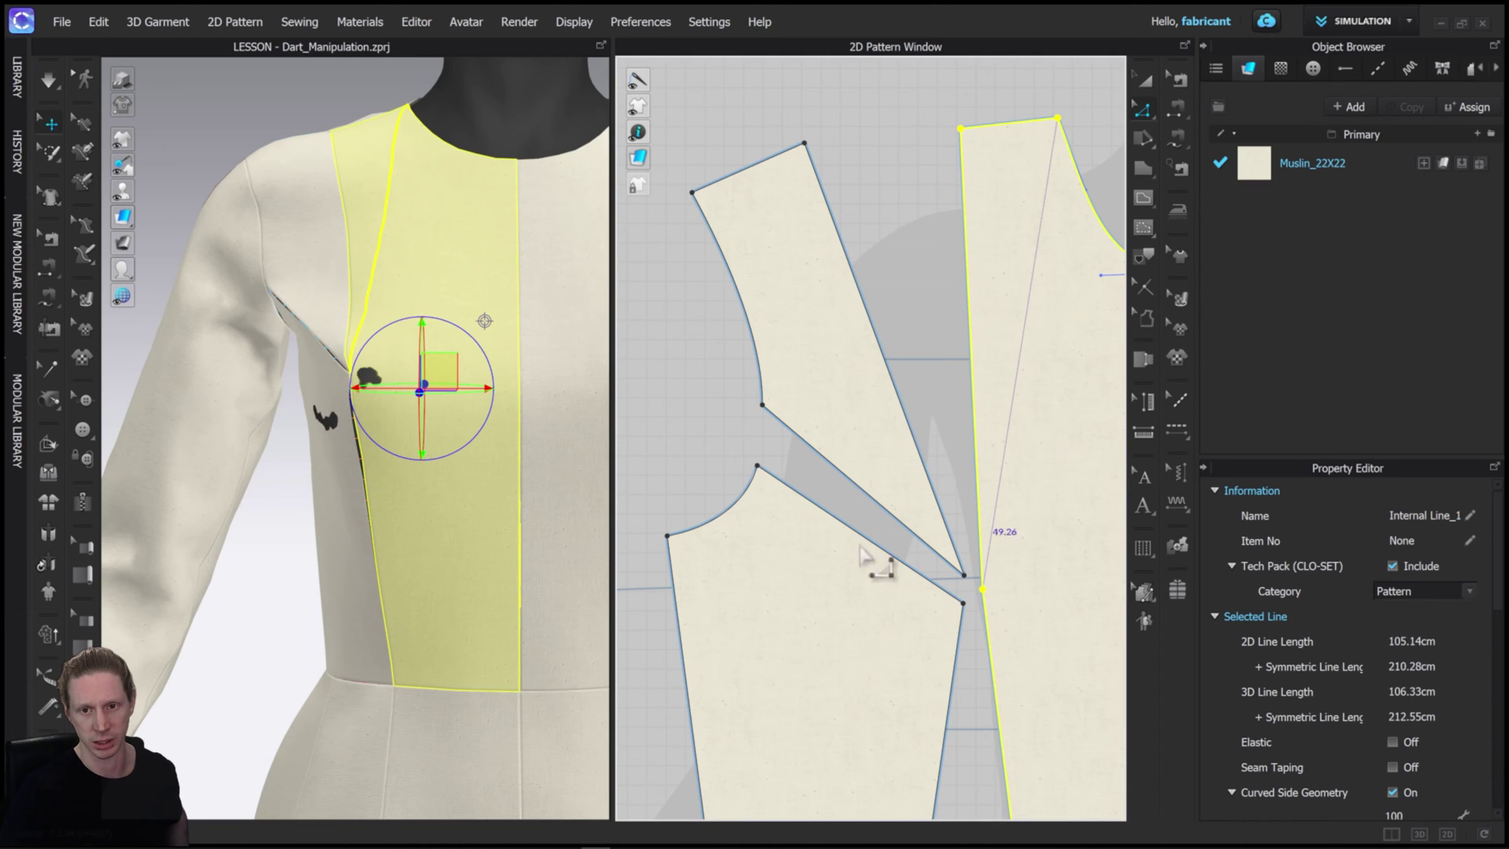
Step: Merge the remaining shoulder piece with the side panel along the two armhole dart edges
left_click(874, 499)
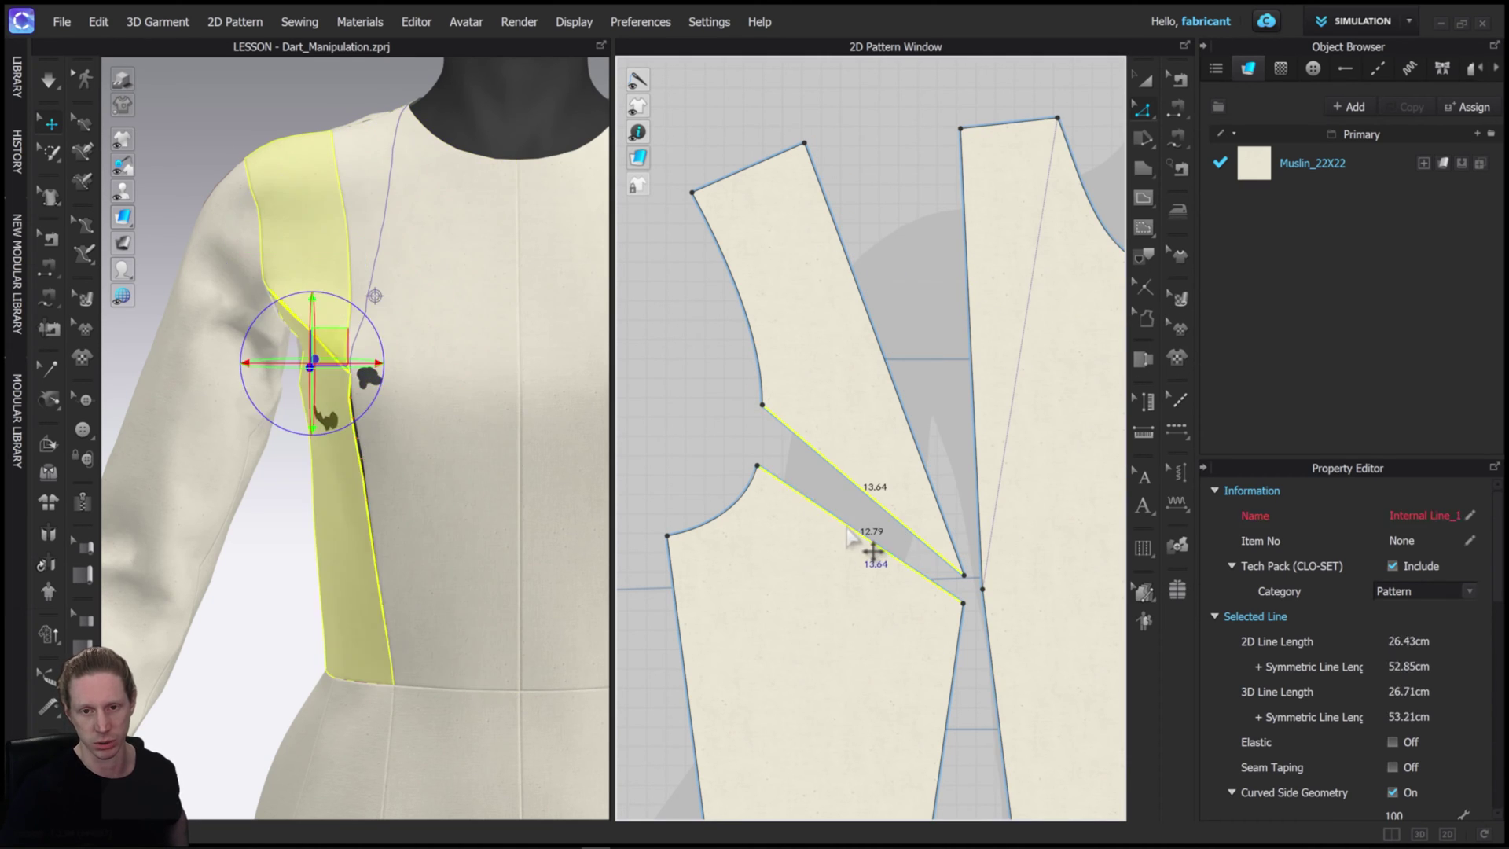
right_click(848, 536)
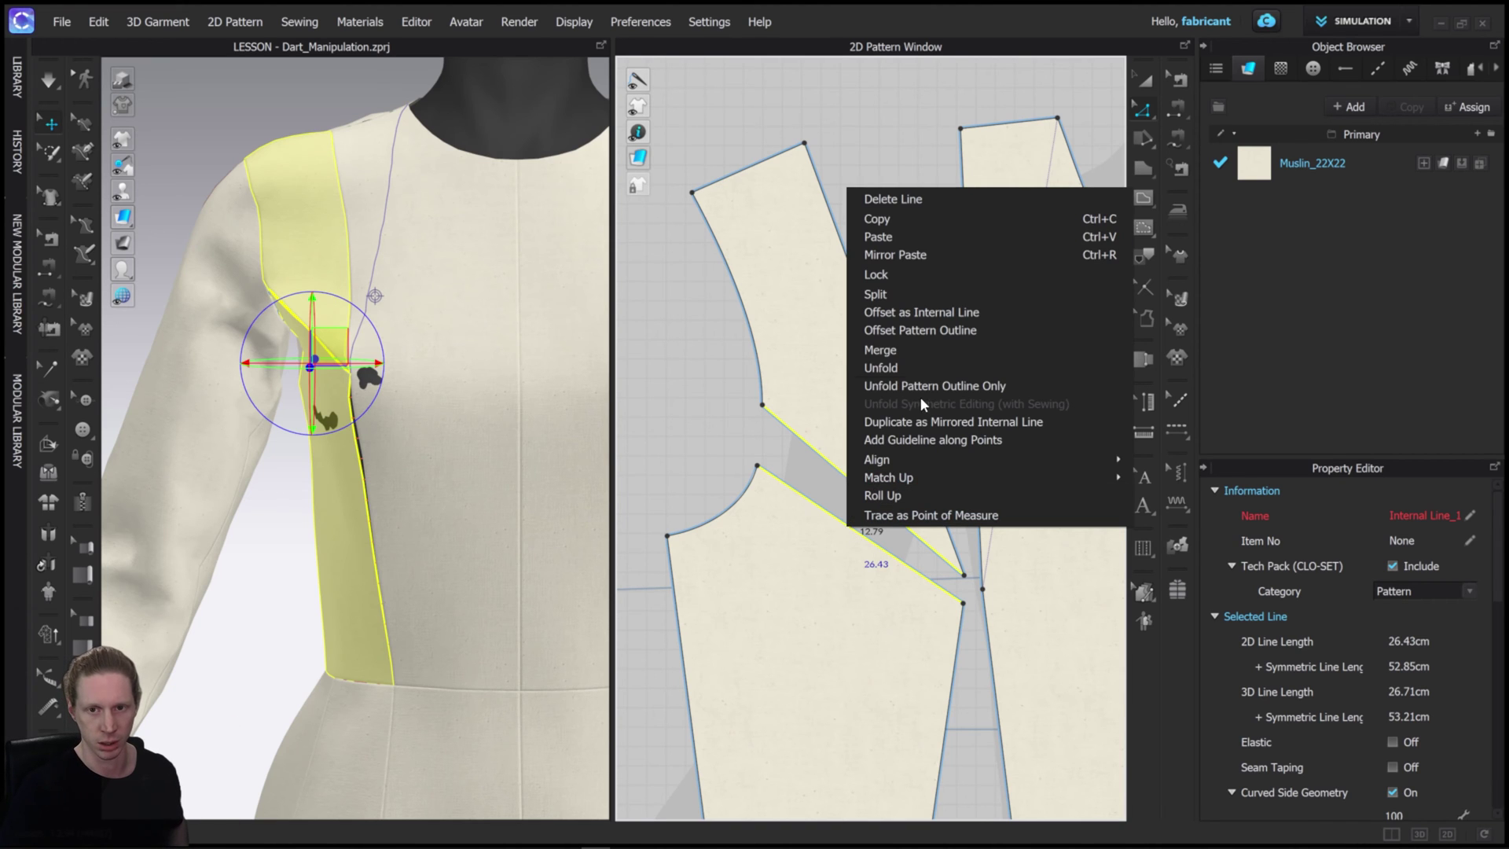
left_click(907, 350)
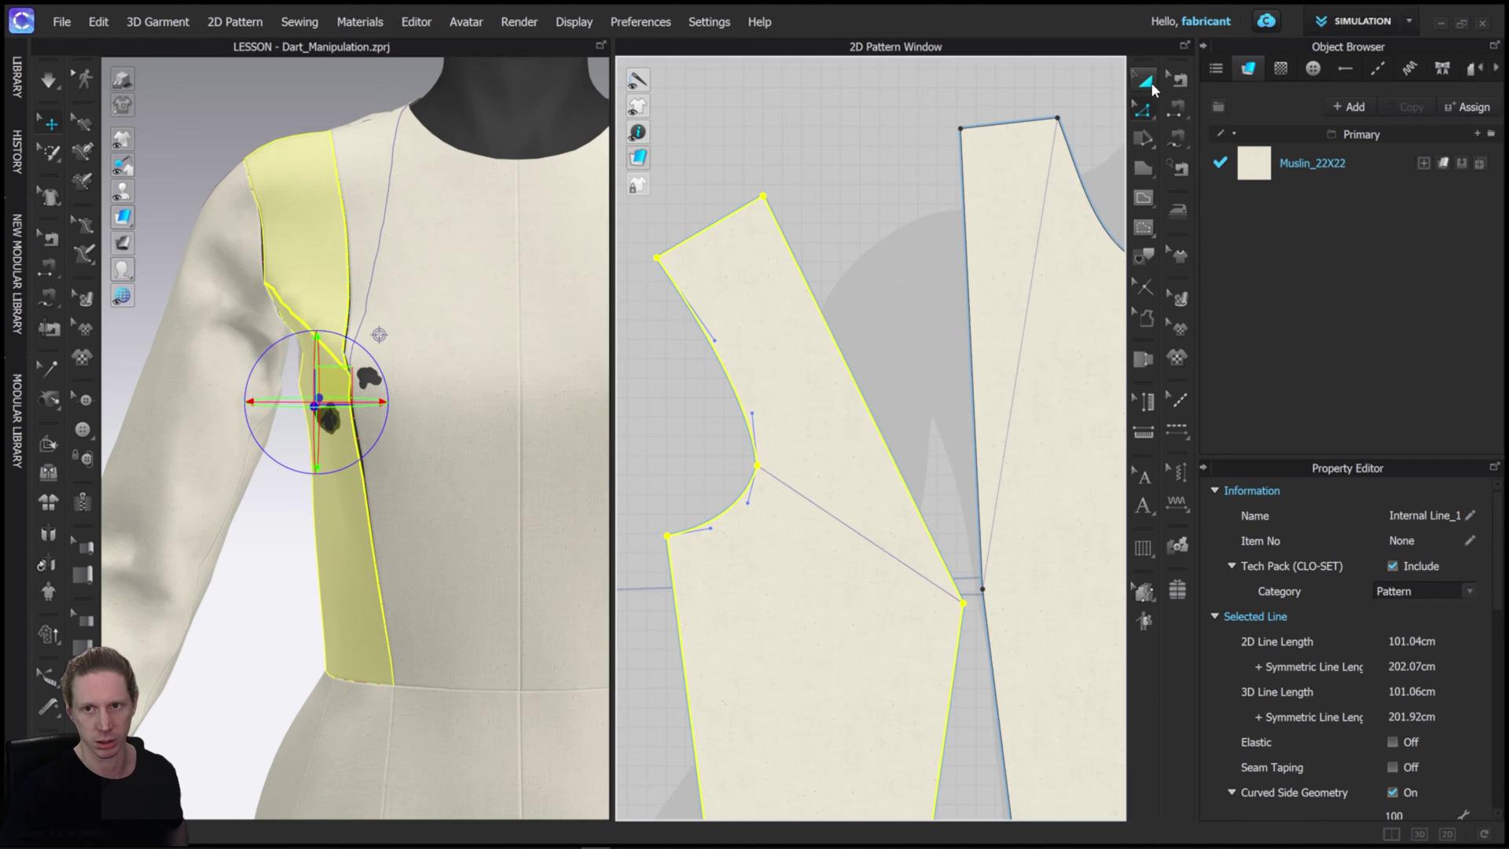
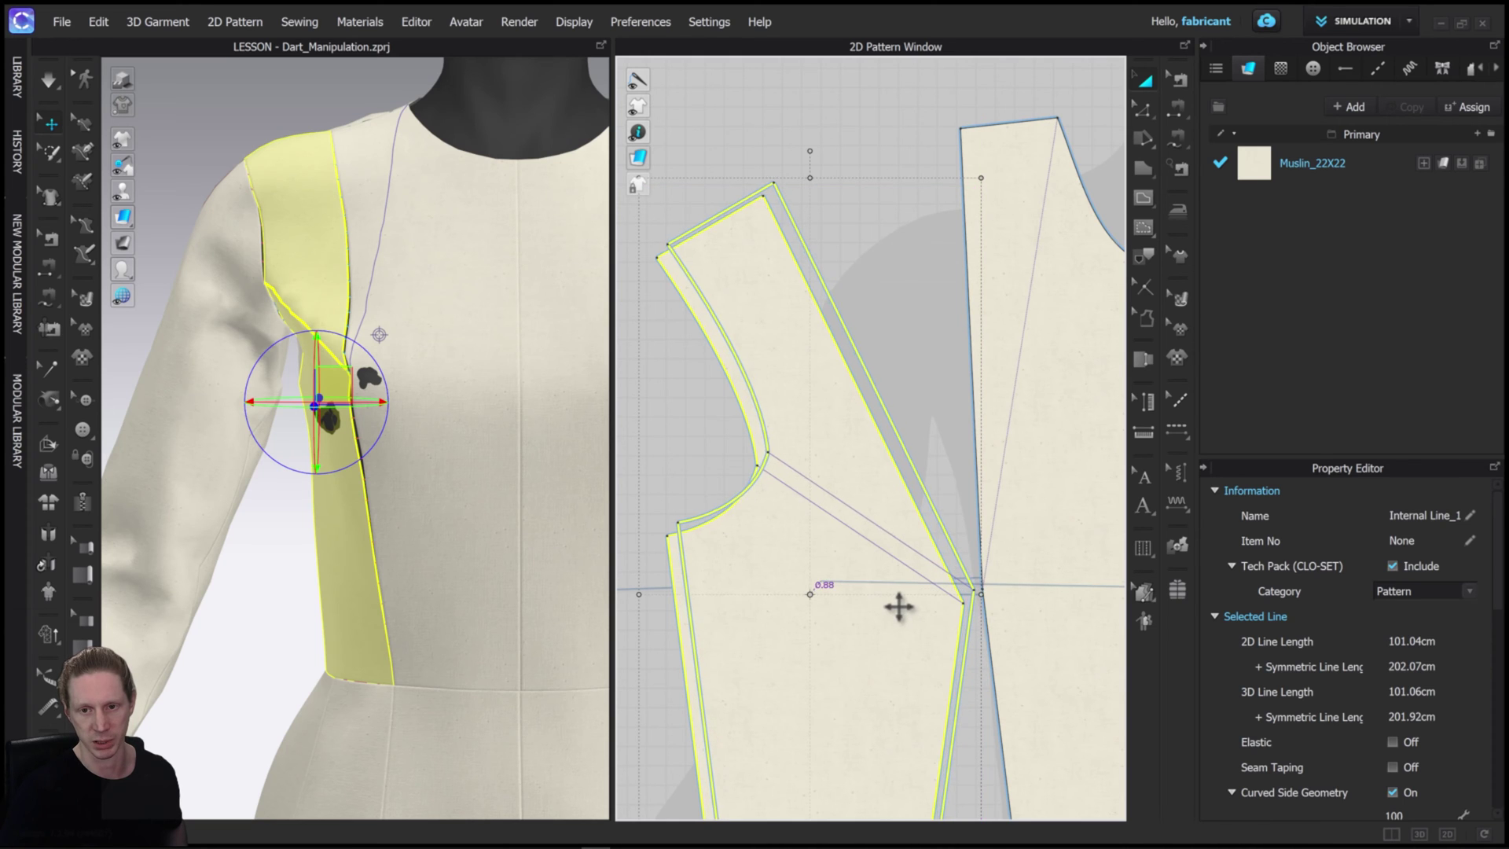
Step: Simulate the garment to settle the merged center front and side panels, and inspect the bodice seams in 3D
left_click(797, 179)
right_click_drag(424, 350, 465, 348)
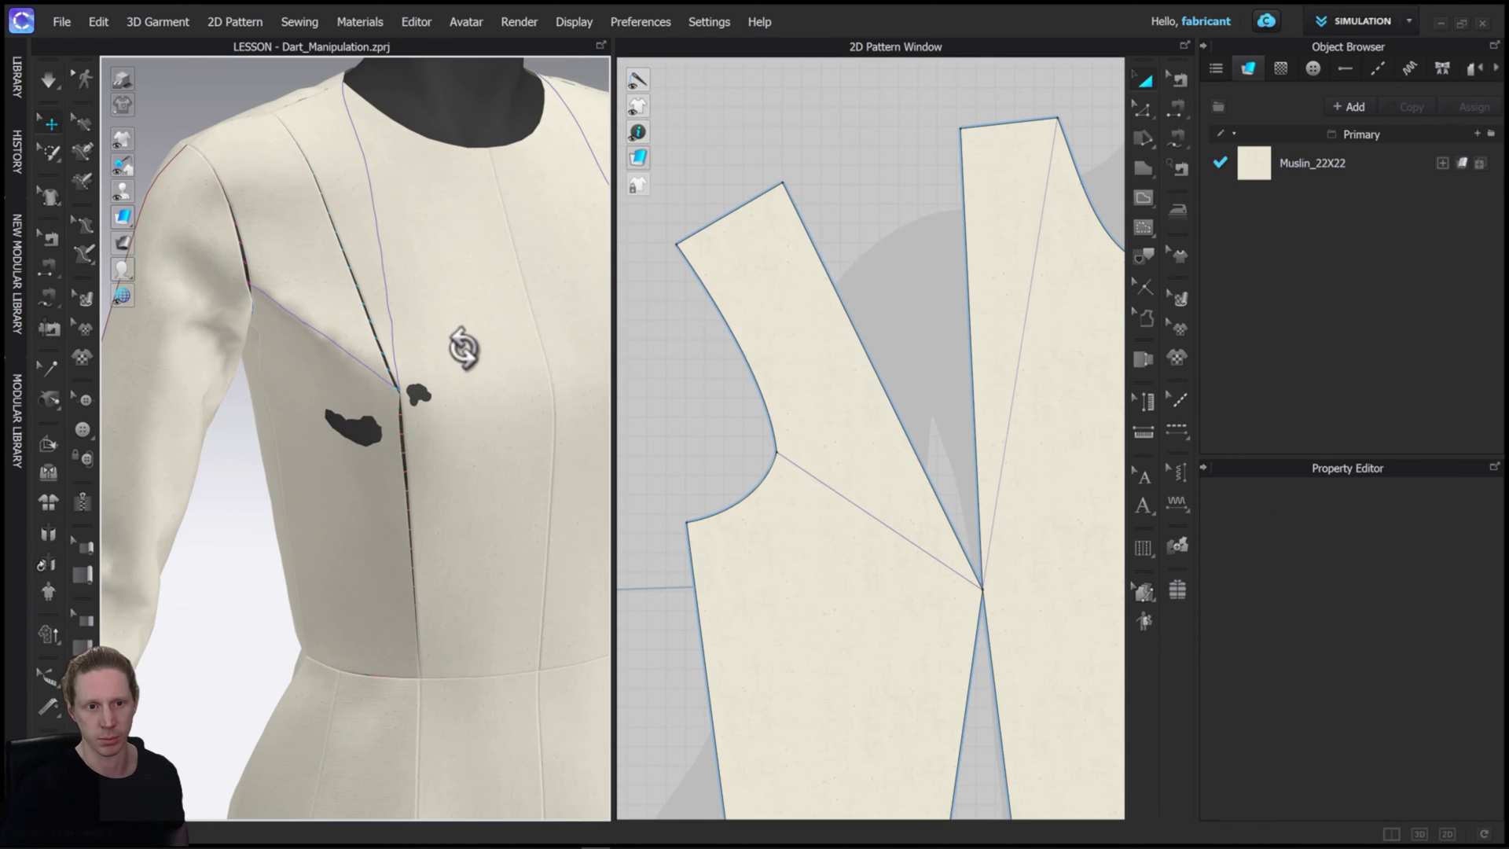
key("space")
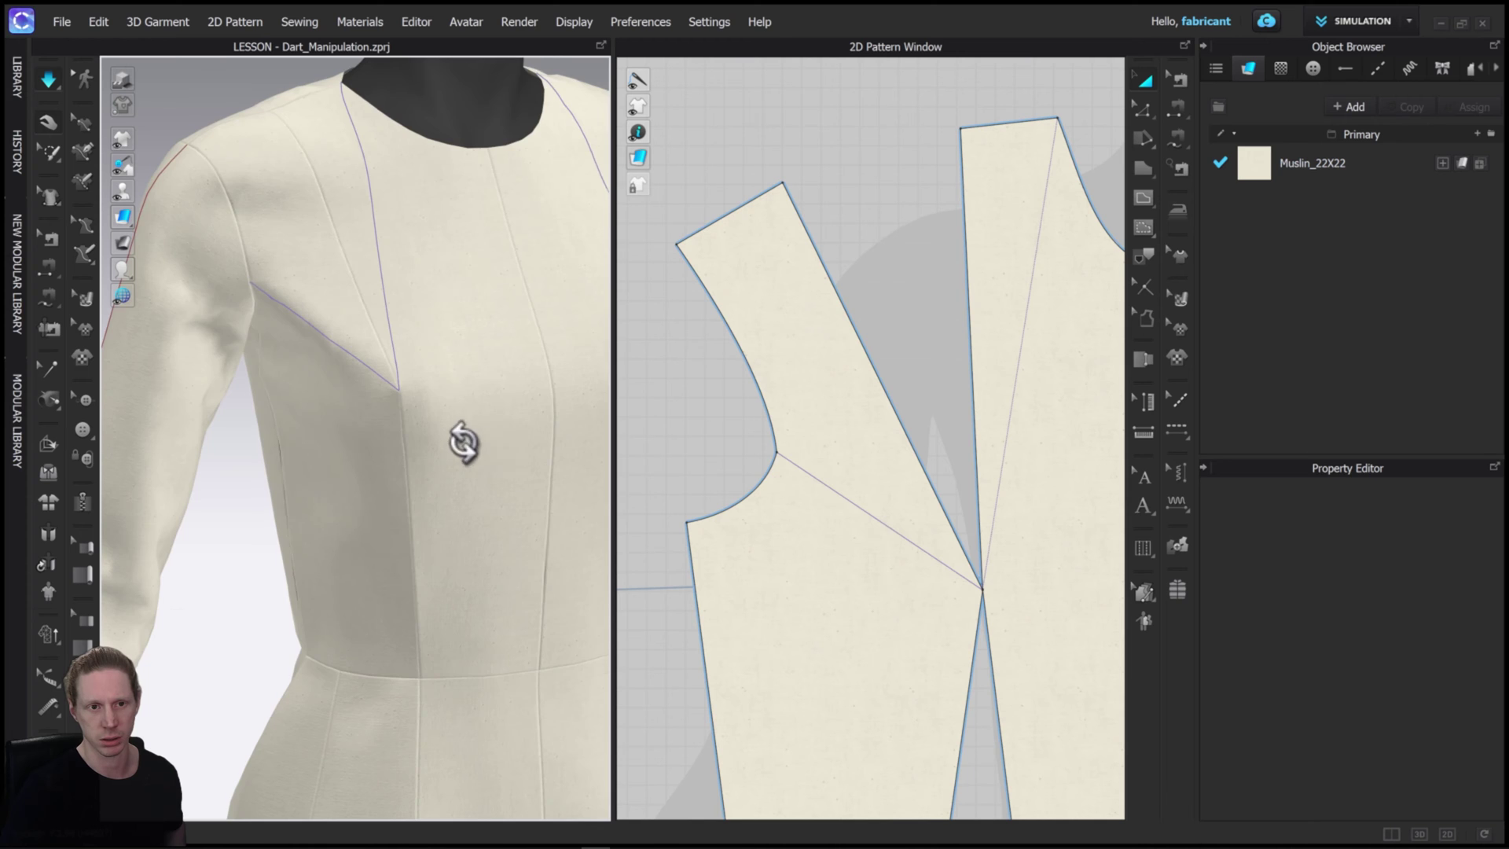
right_click_drag(437, 346, 347, 303)
right_click_drag(291, 346, 361, 340)
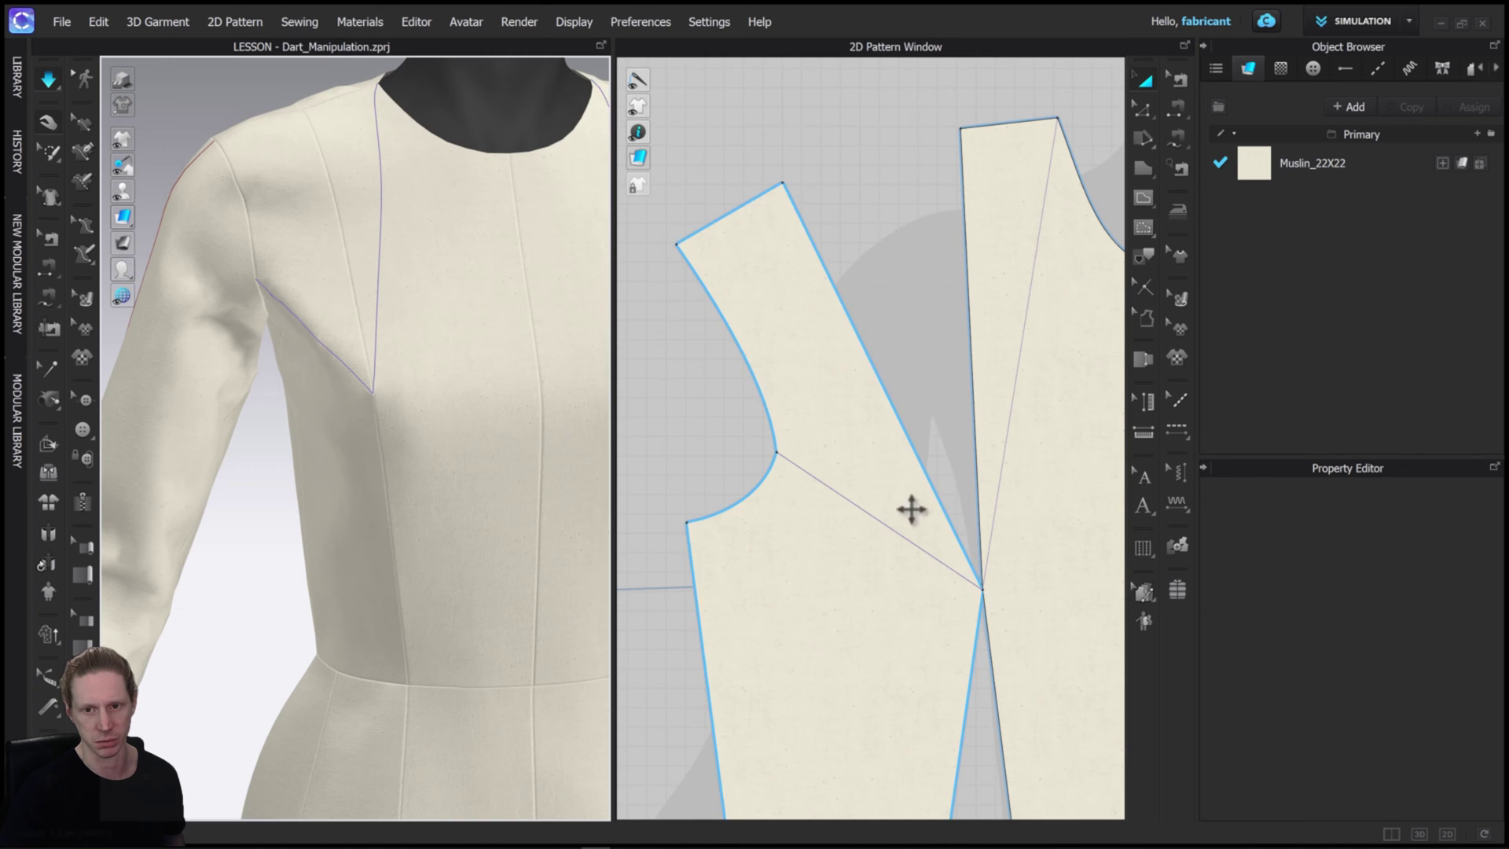
Step: Examine the merged side panel in the 2D pattern and on the simulated garment, ending with the simulation stopped
scroll(935, 511, "up", 3)
scroll(947, 512, "down", 5)
scroll(947, 513, "down", 4)
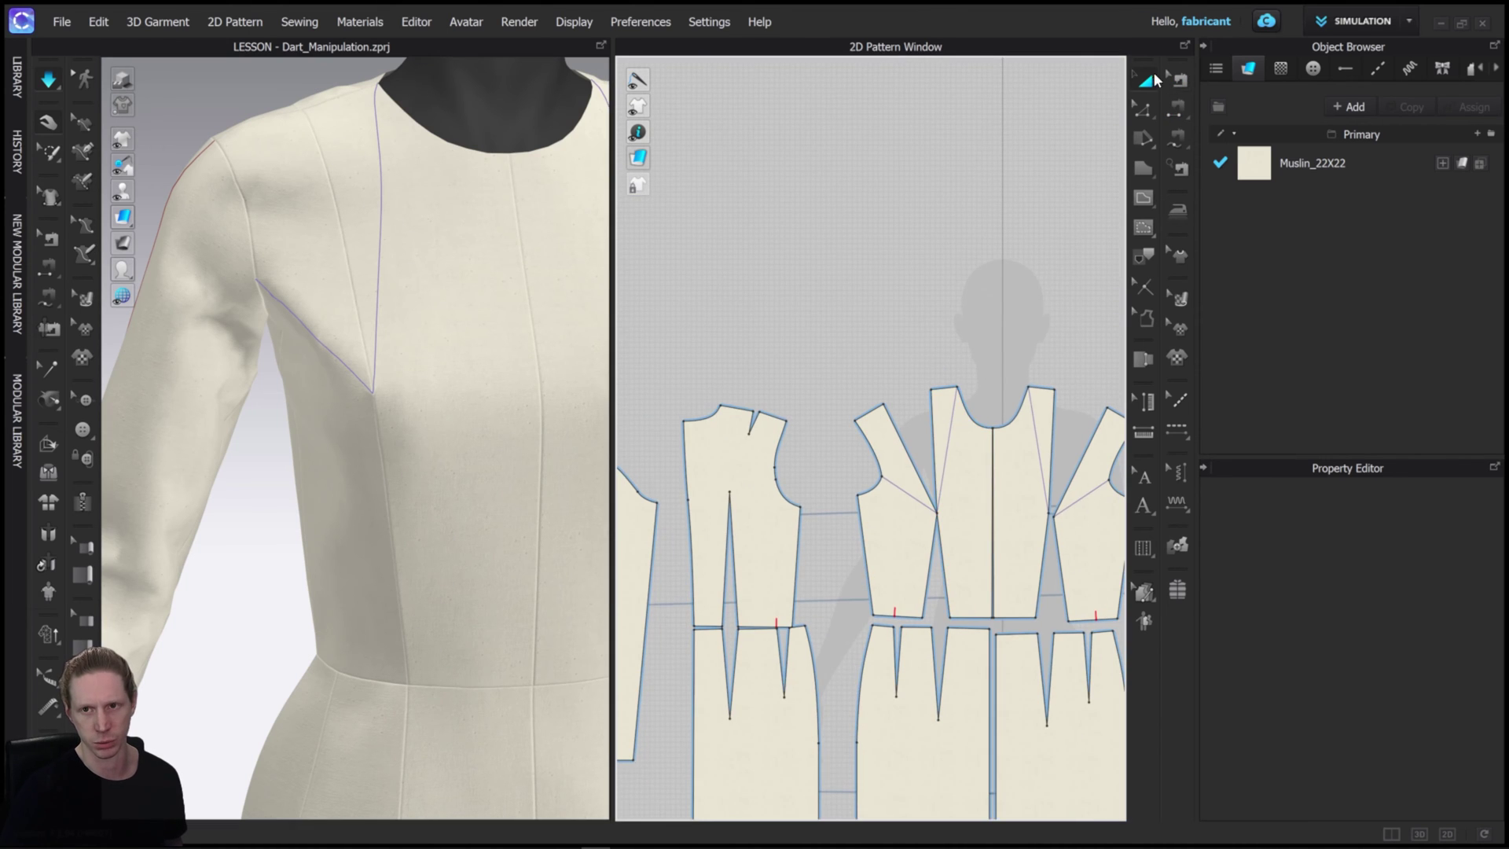
left_click(916, 525)
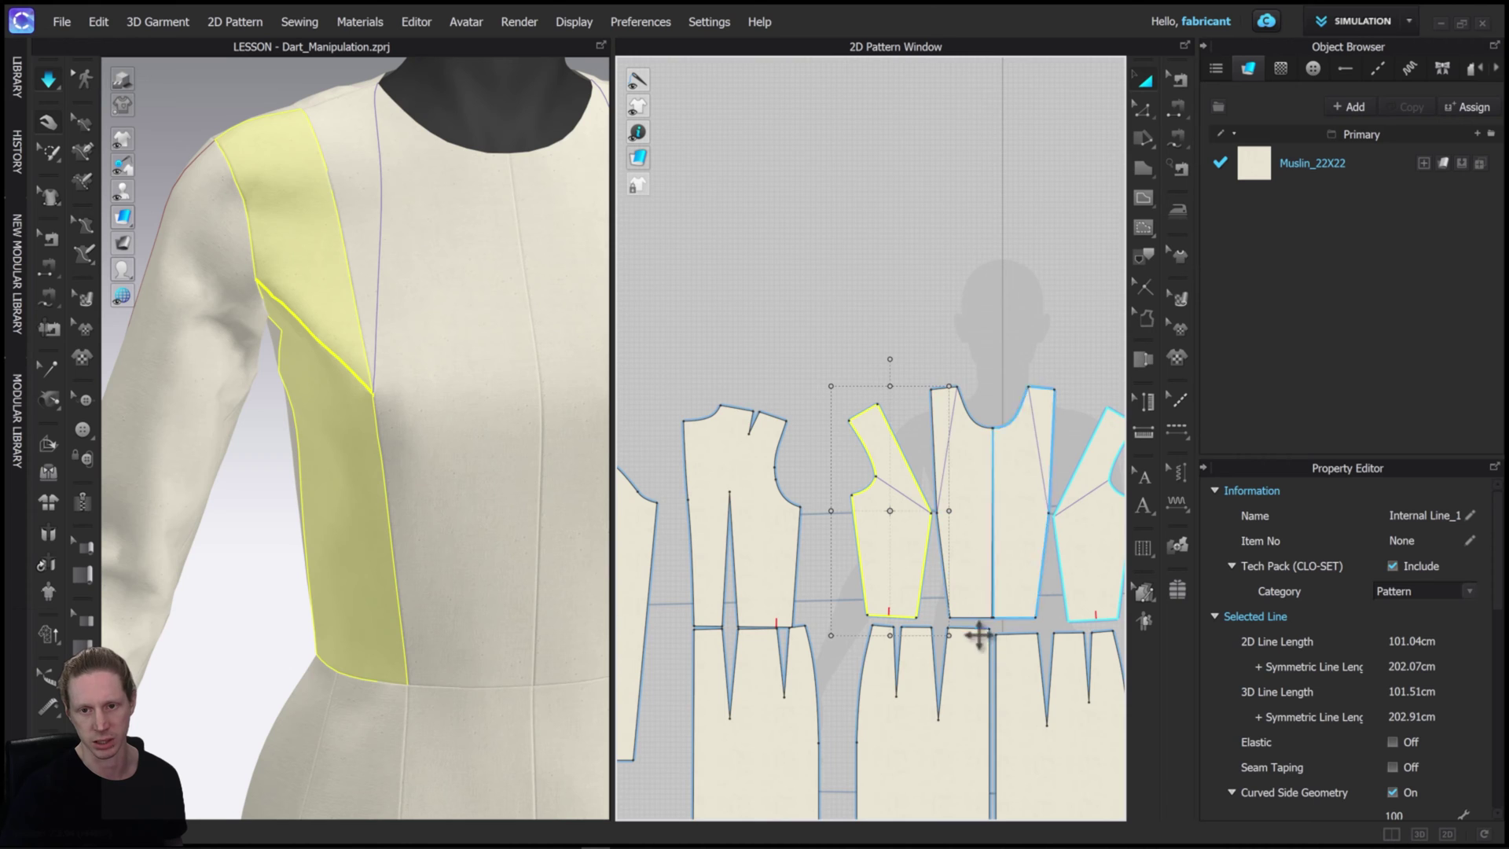
scroll(951, 529, "up", 3)
scroll(406, 395, "up", 2)
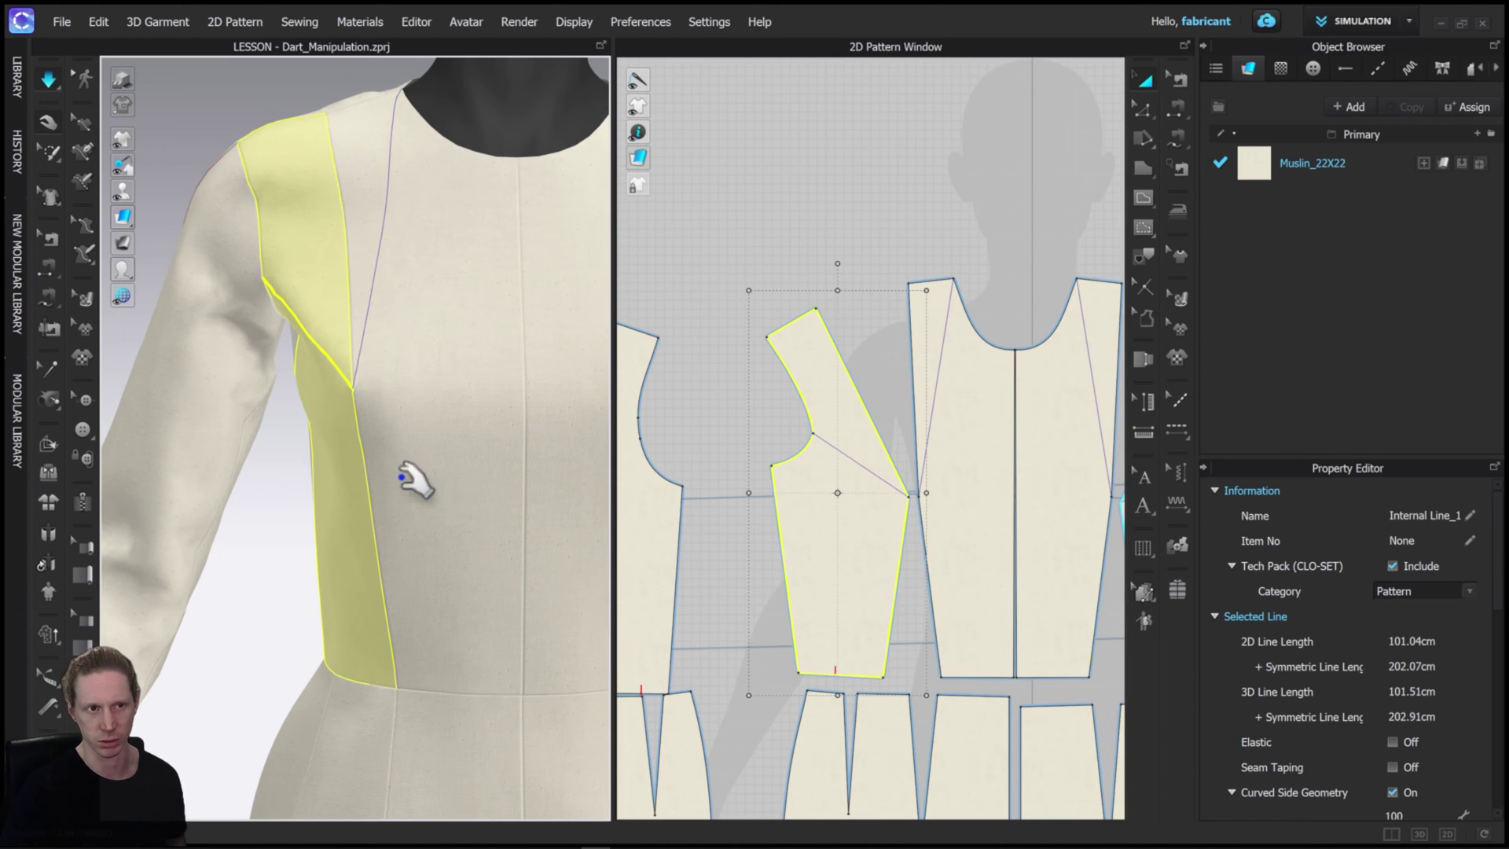
right_click_drag(438, 441, 467, 440)
key("space")
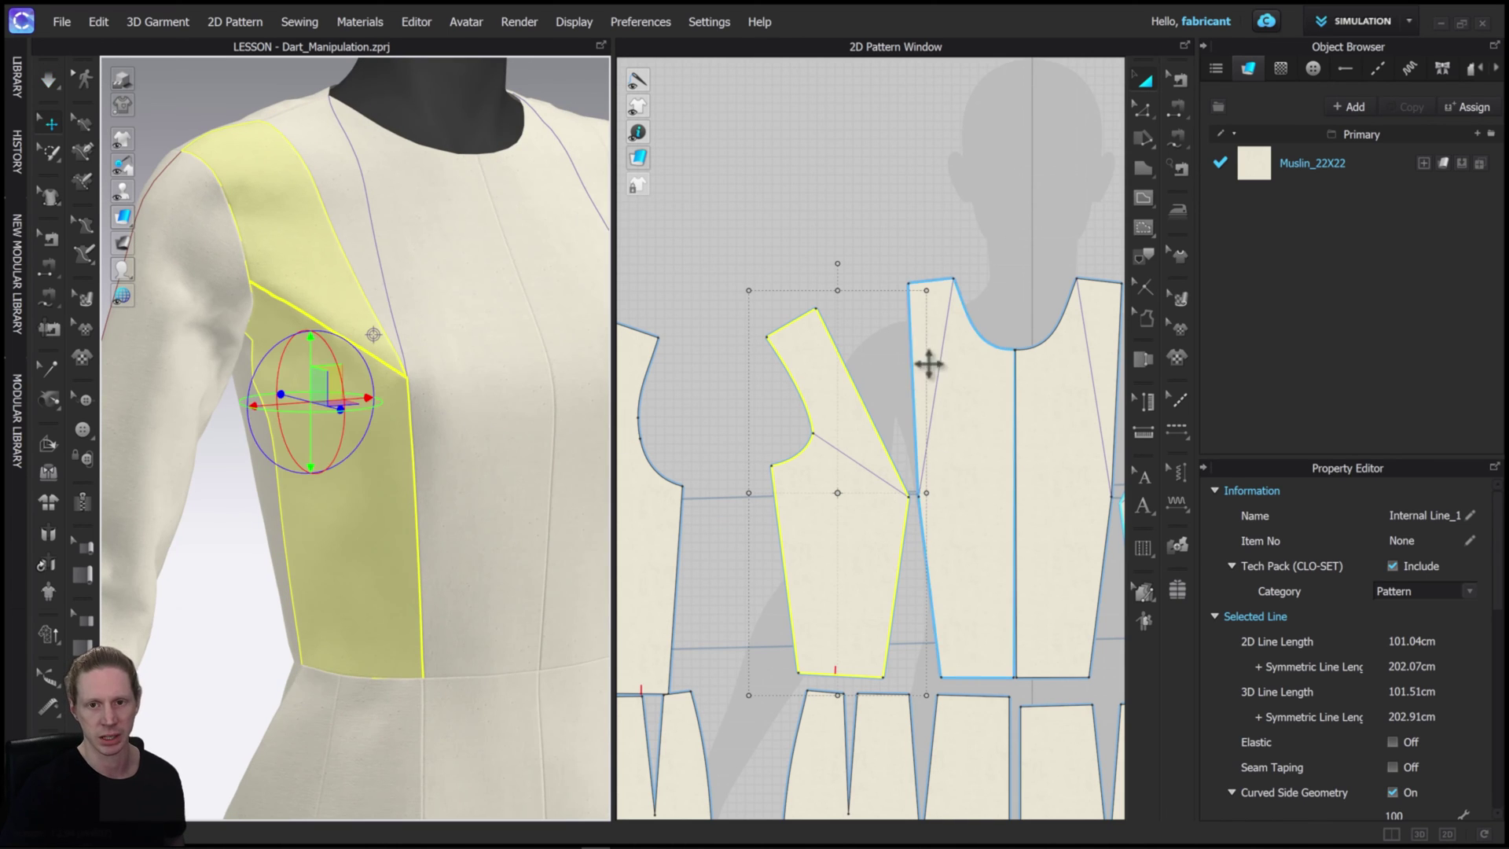
Step: Merge the side panel with the center front panel along their facing shoulder dart edges
left_click(1143, 108)
left_click(916, 177)
left_click(865, 408)
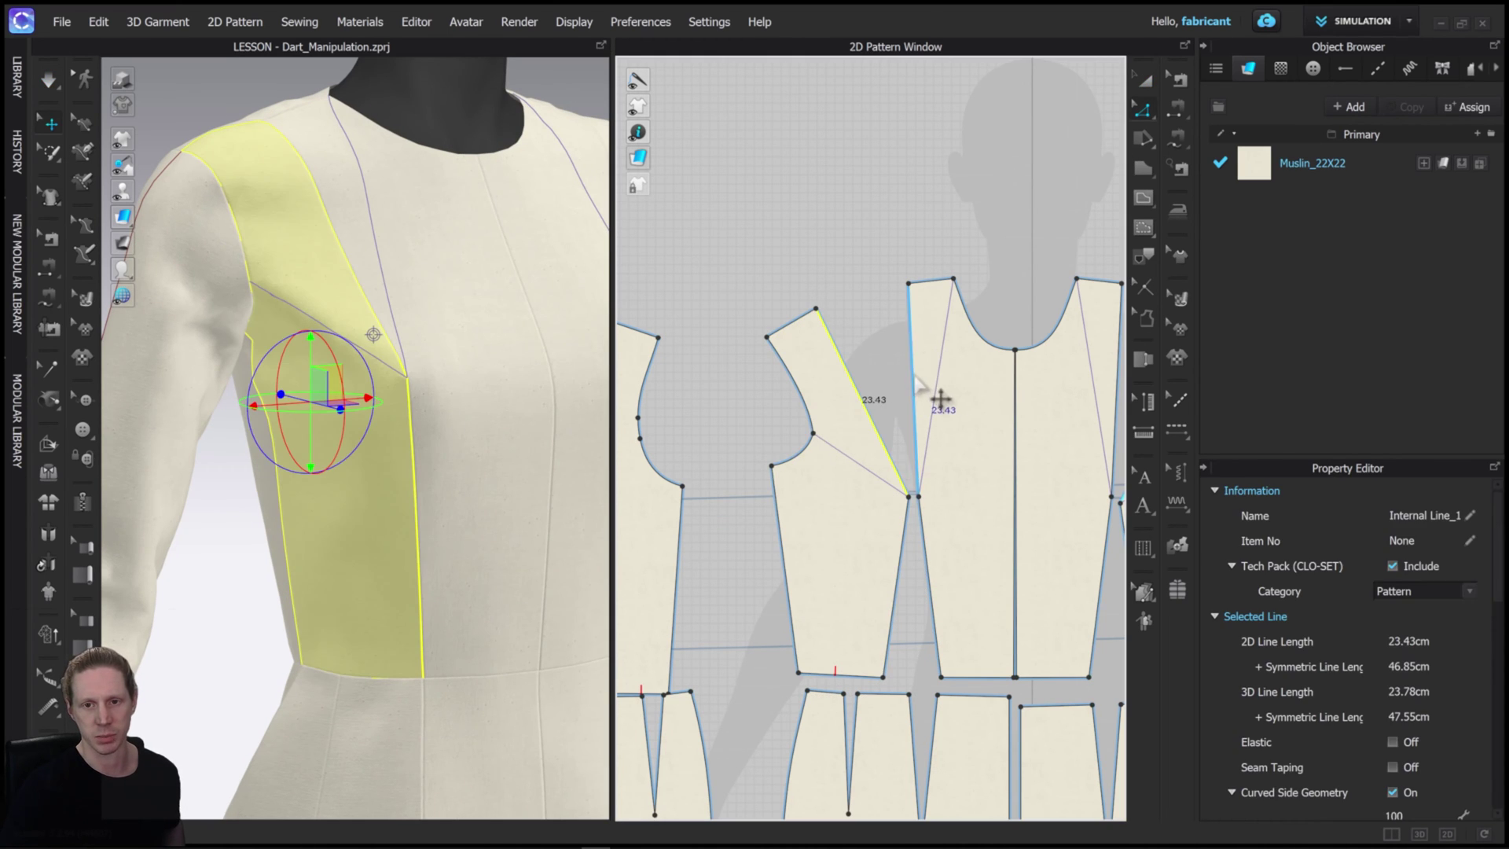
left_click(916, 381, "shift")
right_click(914, 372)
left_click(961, 535)
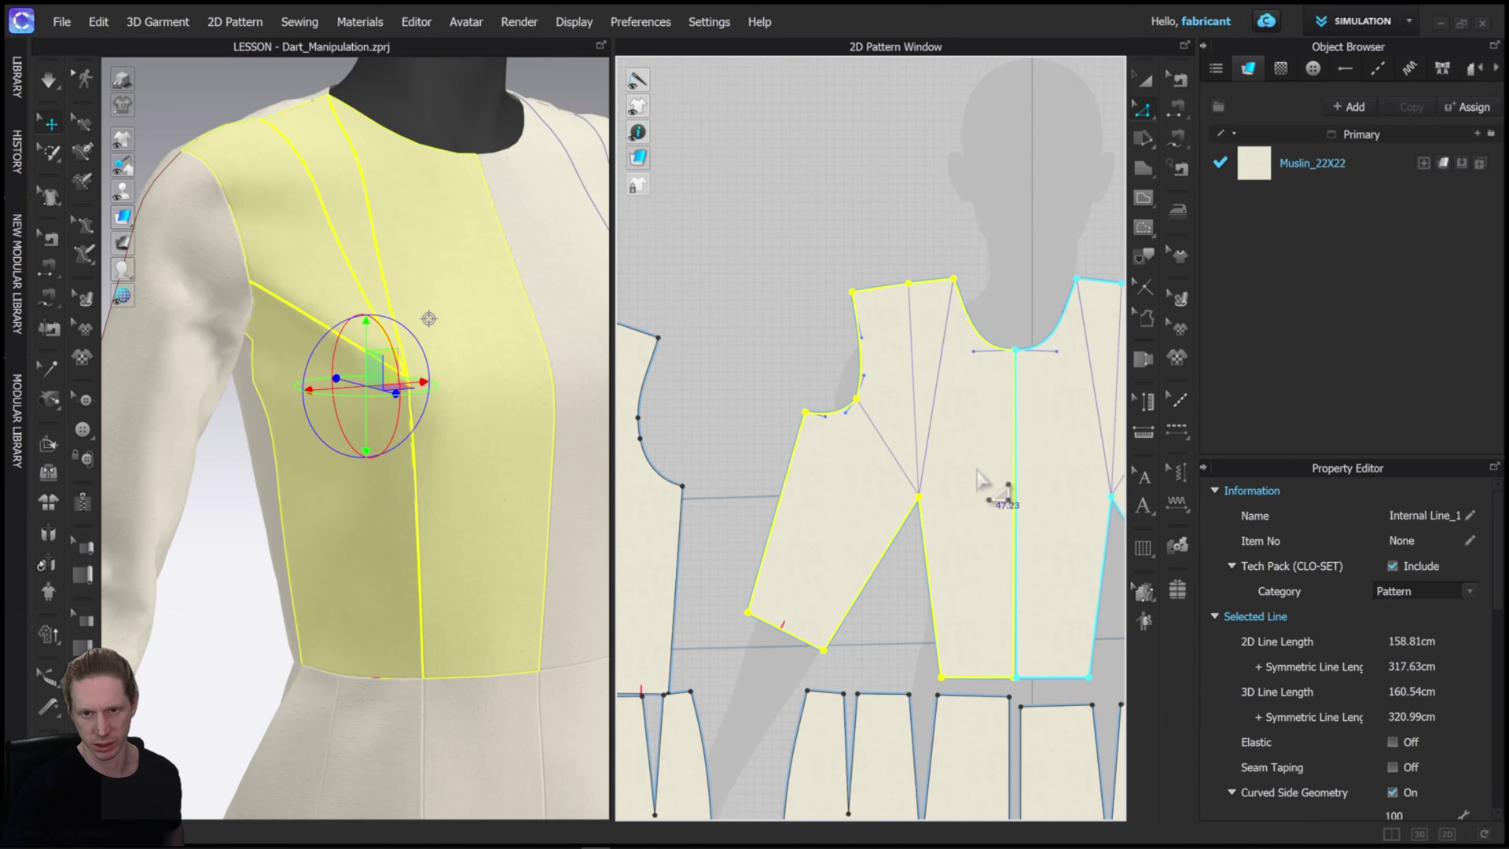
Step: Simulate the garment and inspect the bodice from the front and side with the shoulder dart edges merged
left_click(718, 596)
right_click_drag(511, 438, 477, 423)
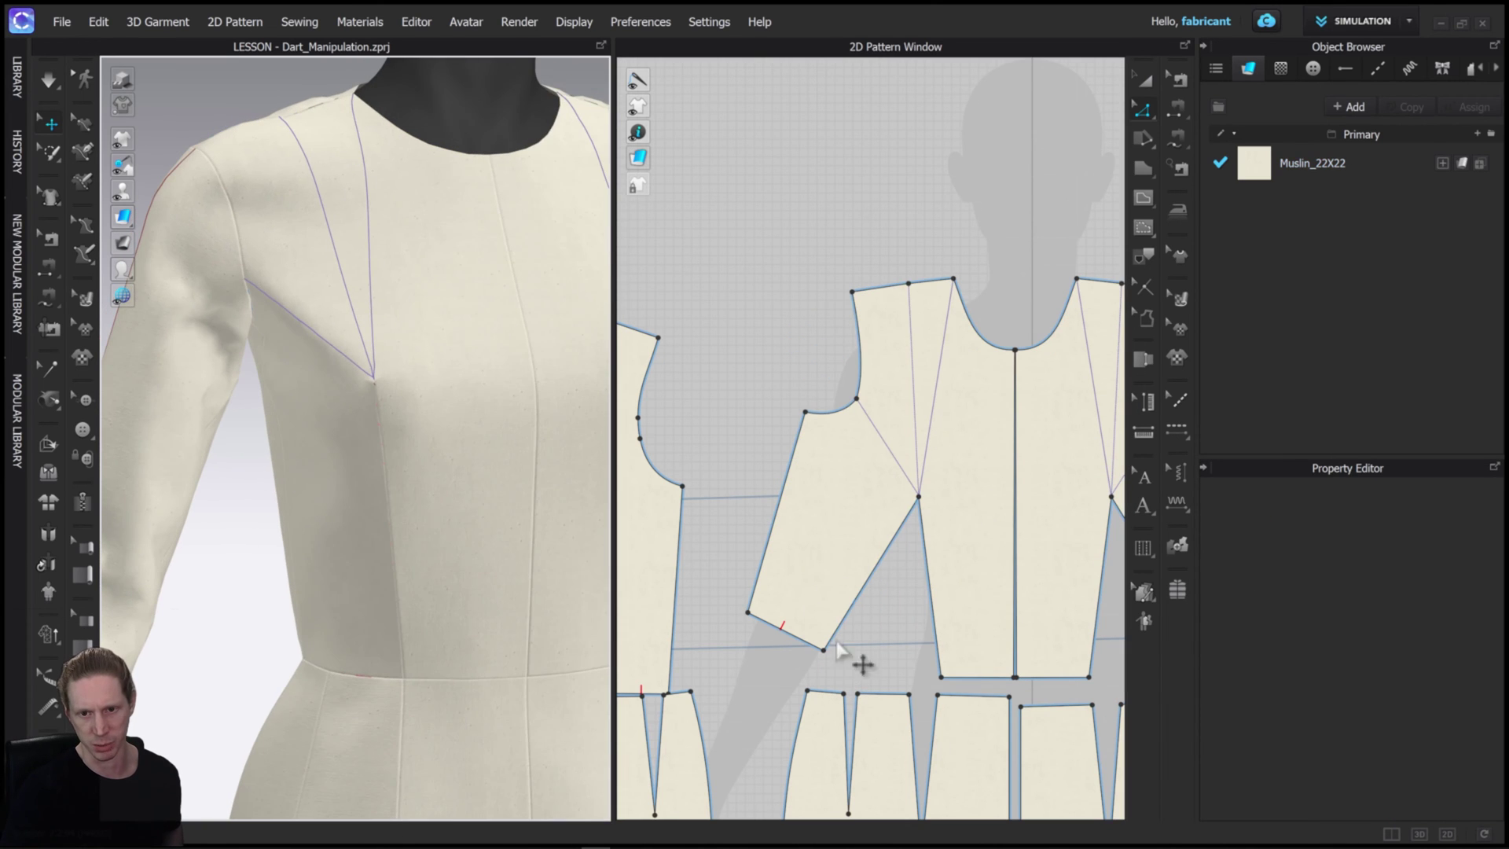
right_click_drag(488, 616, 431, 418)
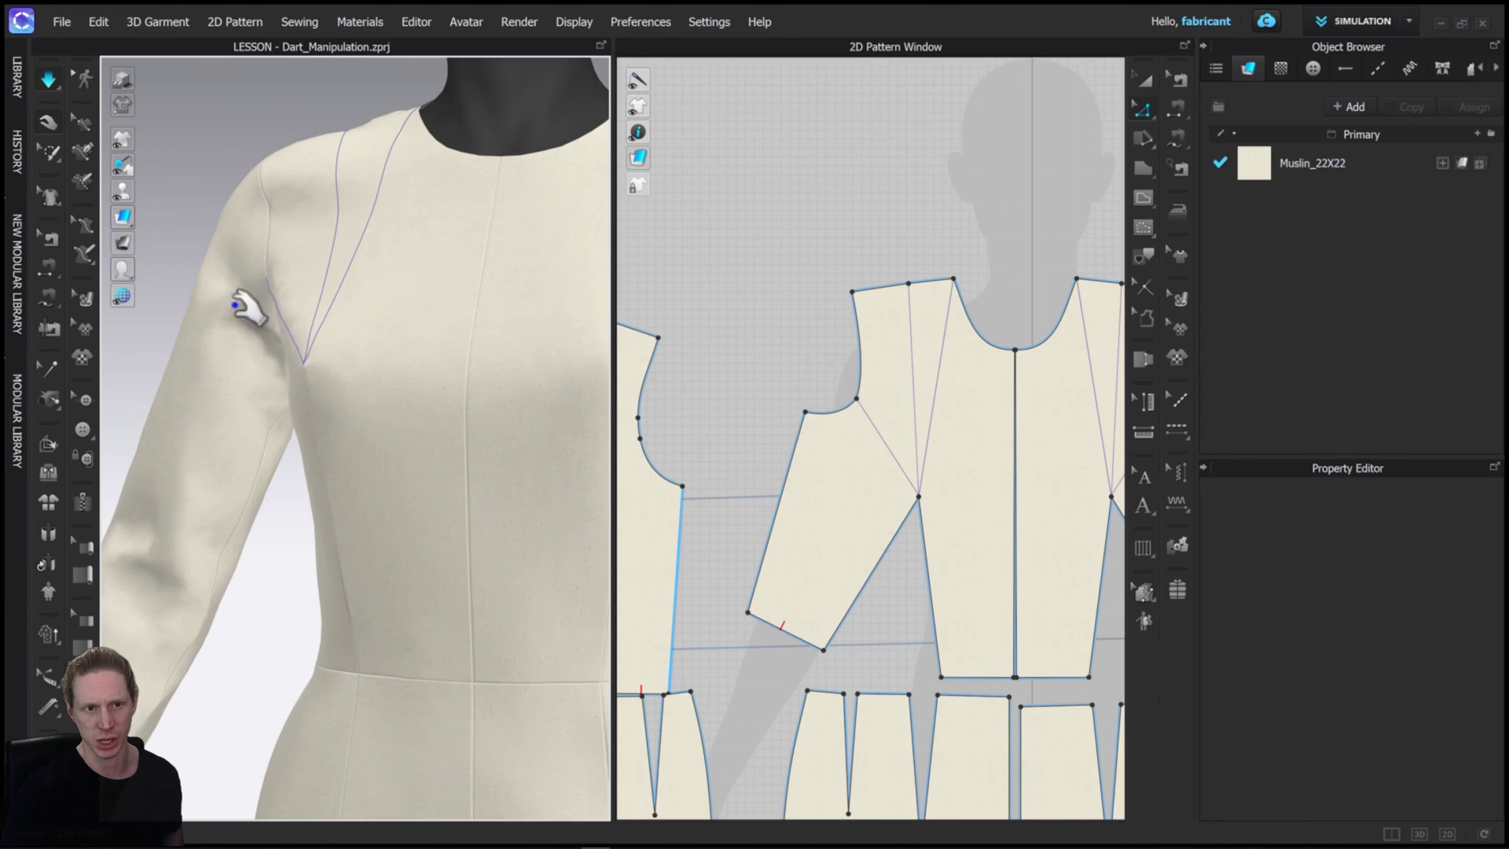
right_click_drag(247, 273, 550, 444)
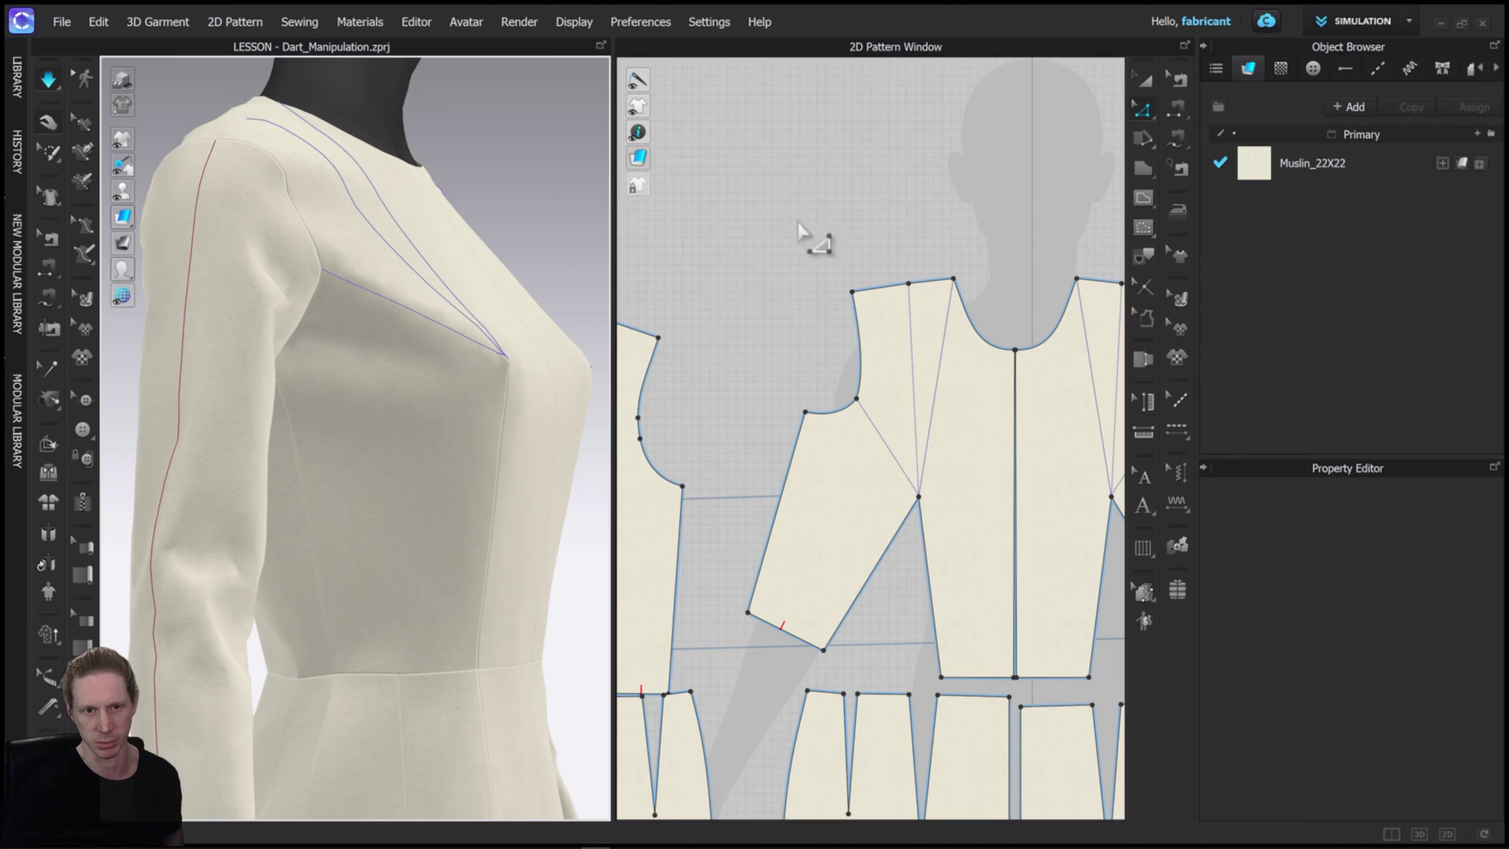
left_click(949, 495)
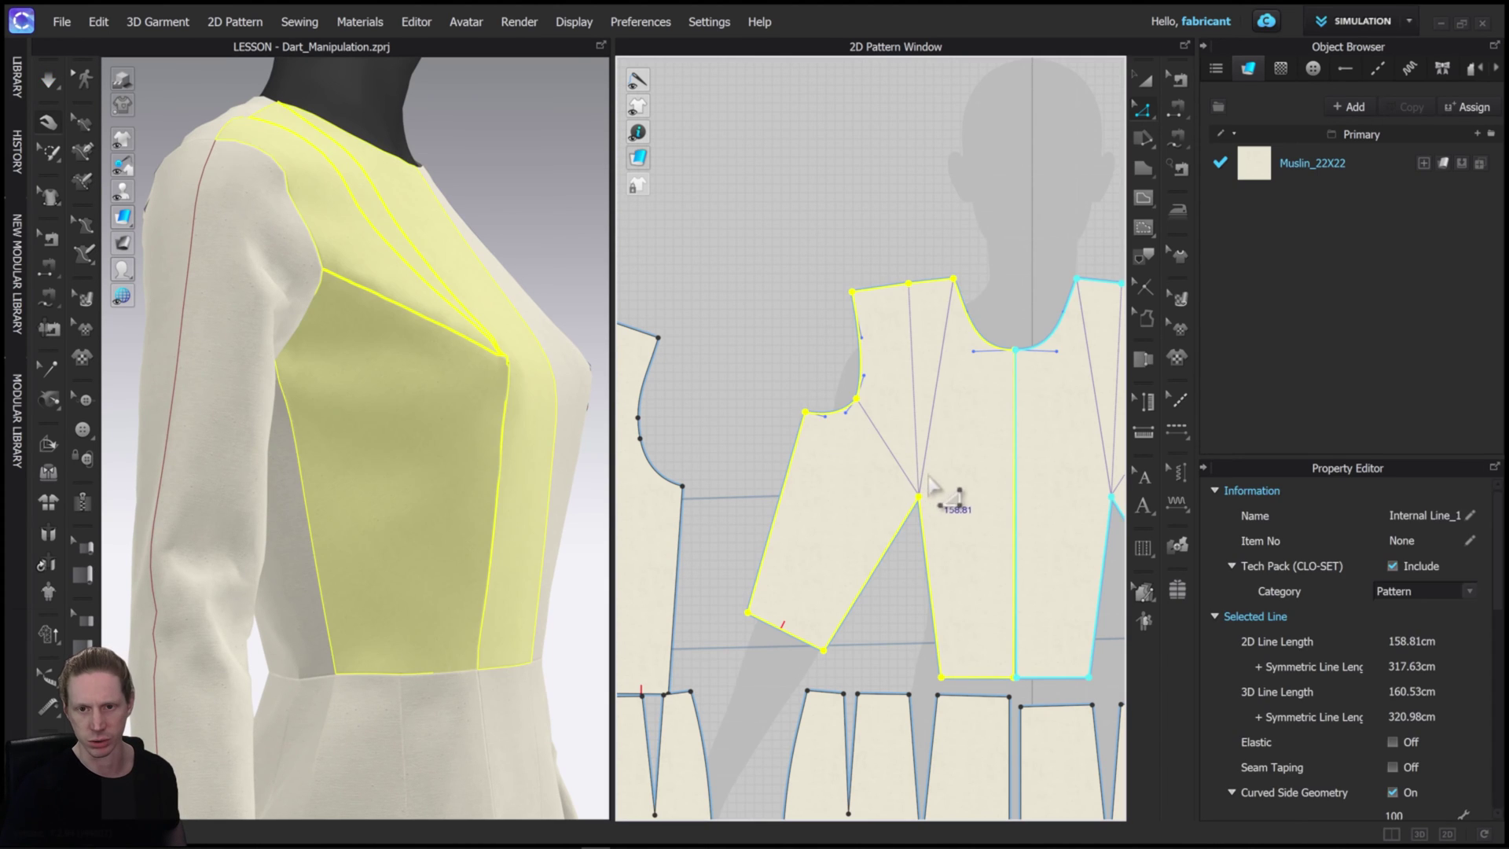
Step: Undo the shoulder dart merge and merge the side and center front panels along their waist dart edges instead
left_click(927, 573)
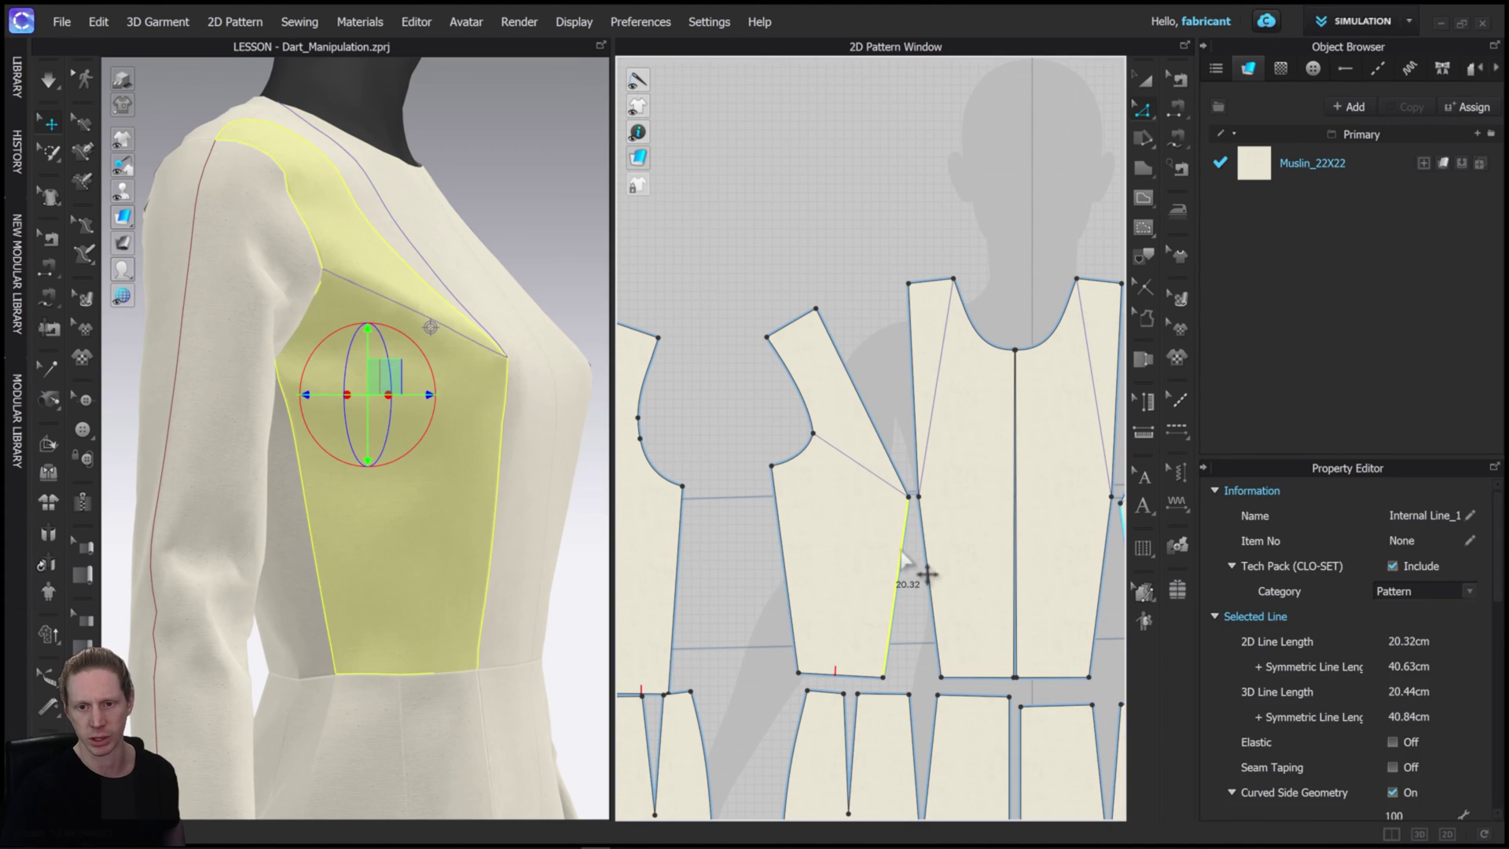
left_click(929, 573, "shift")
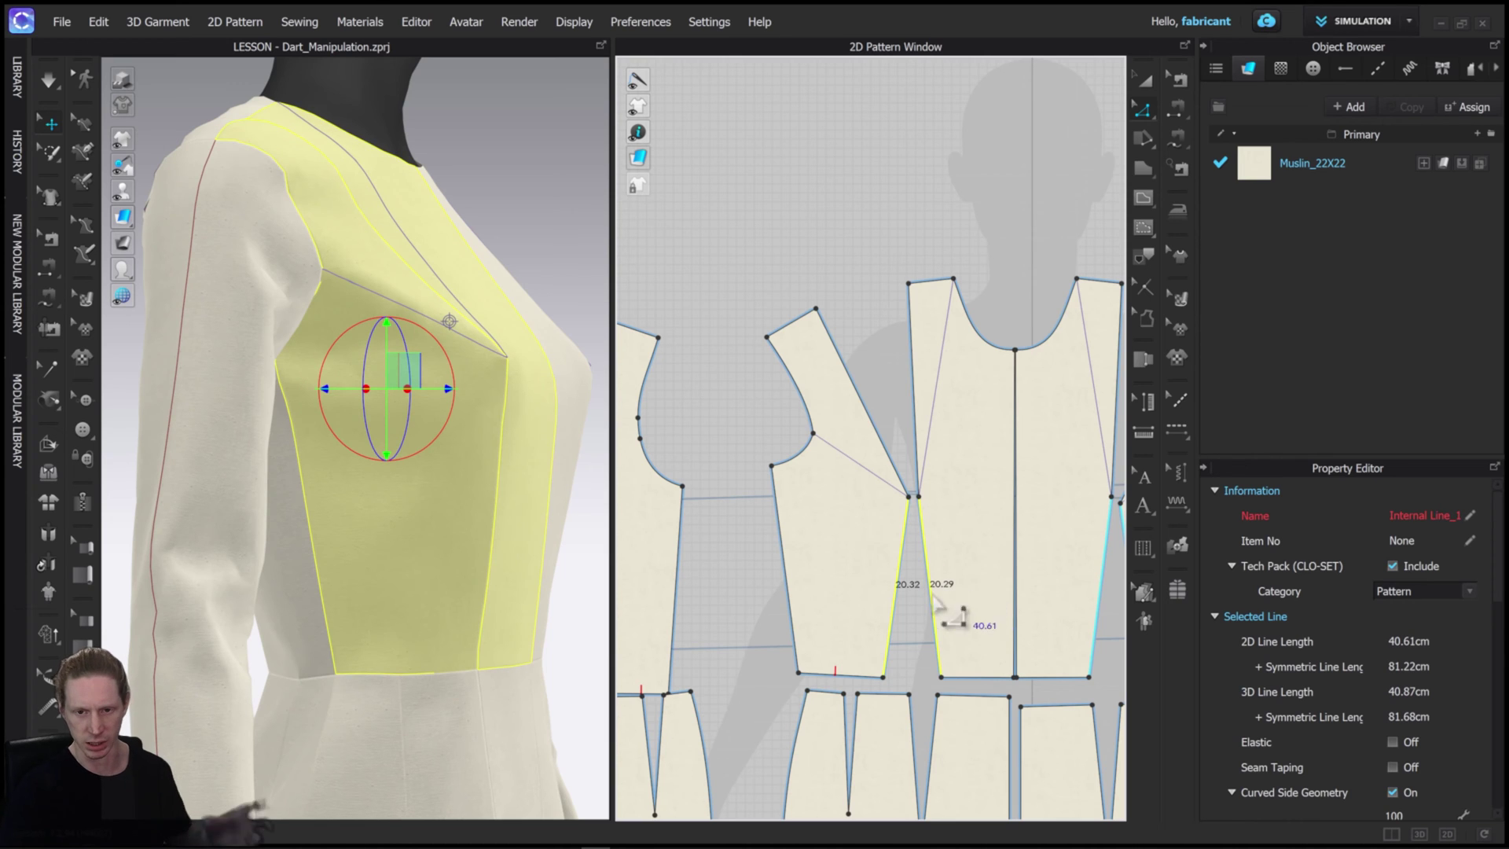
right_click(933, 585)
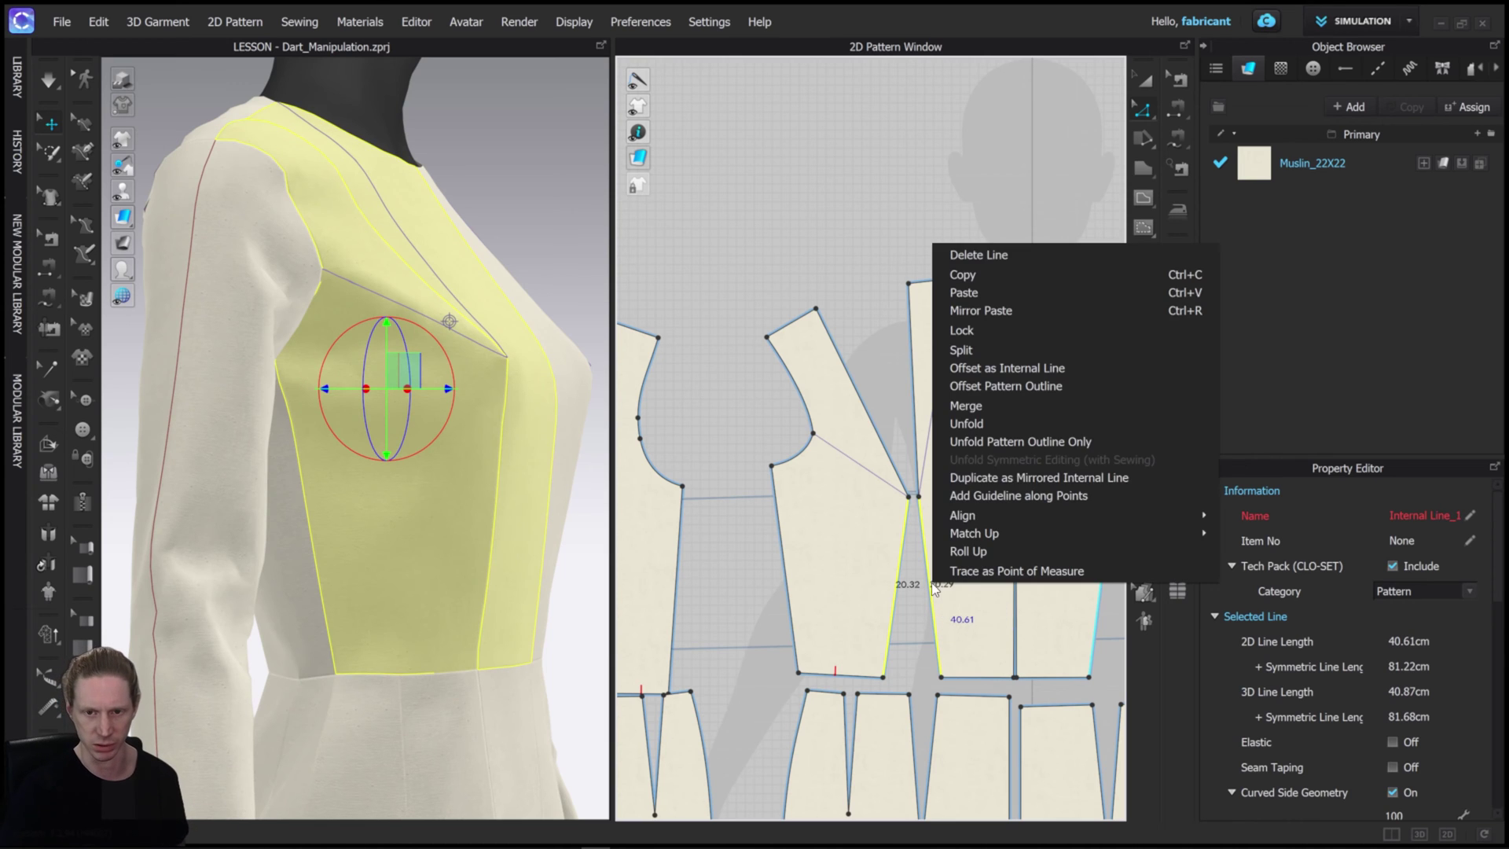
left_click(971, 406)
Step: Simulate the garment with the waist dart edges merged and view it from the front
left_click(738, 273)
right_click_drag(534, 345, 456, 405)
key("space")
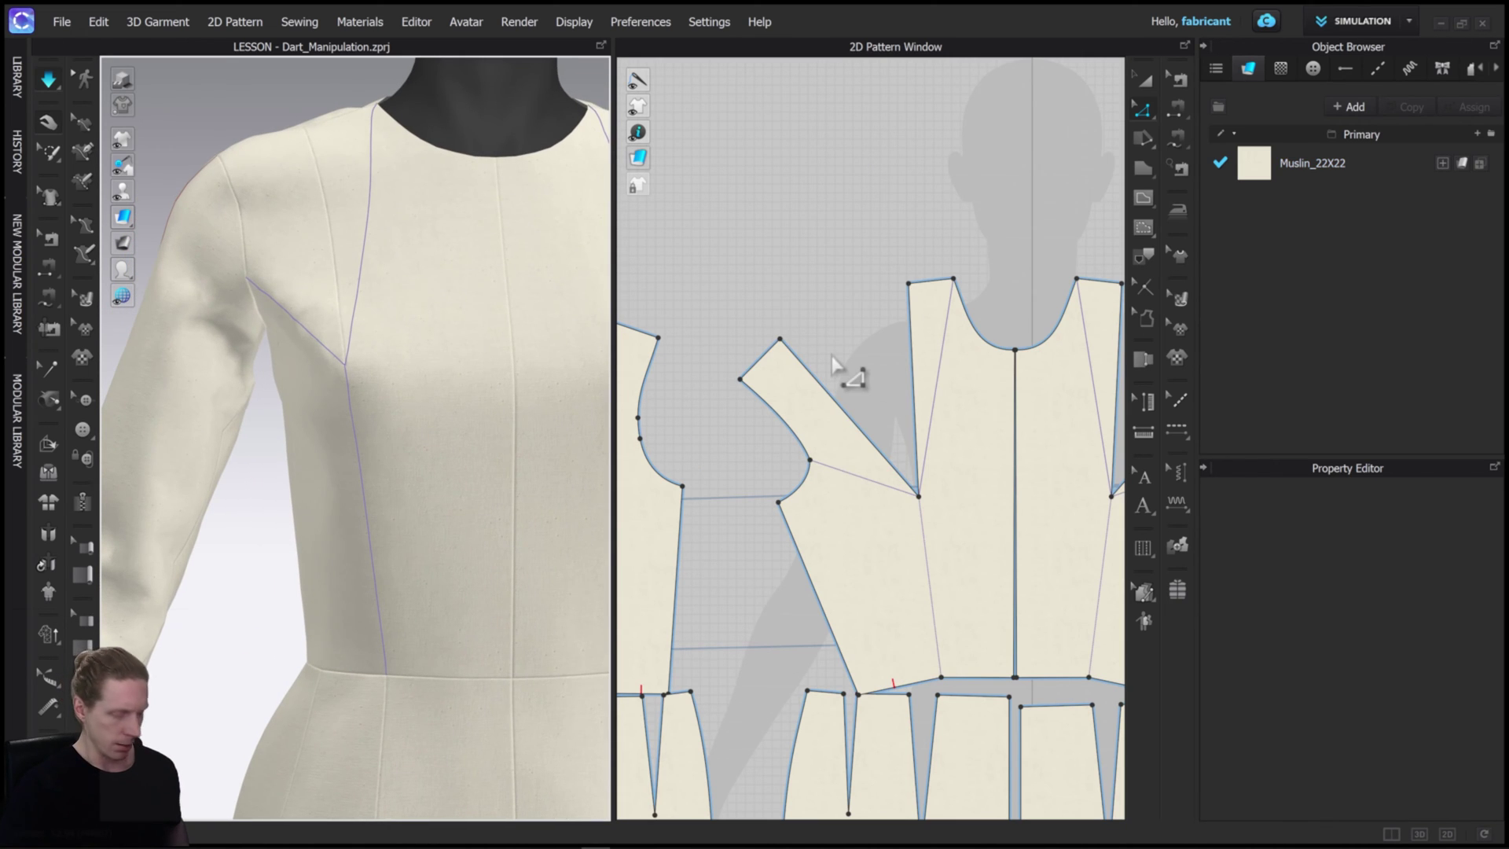
Step: Undo the waist dart merge to restore separate side and center front panels
mouse_move(916, 395)
left_mouse_down()
mouse_move(893, 421)
mouse_move(888, 397)
left_mouse_up()
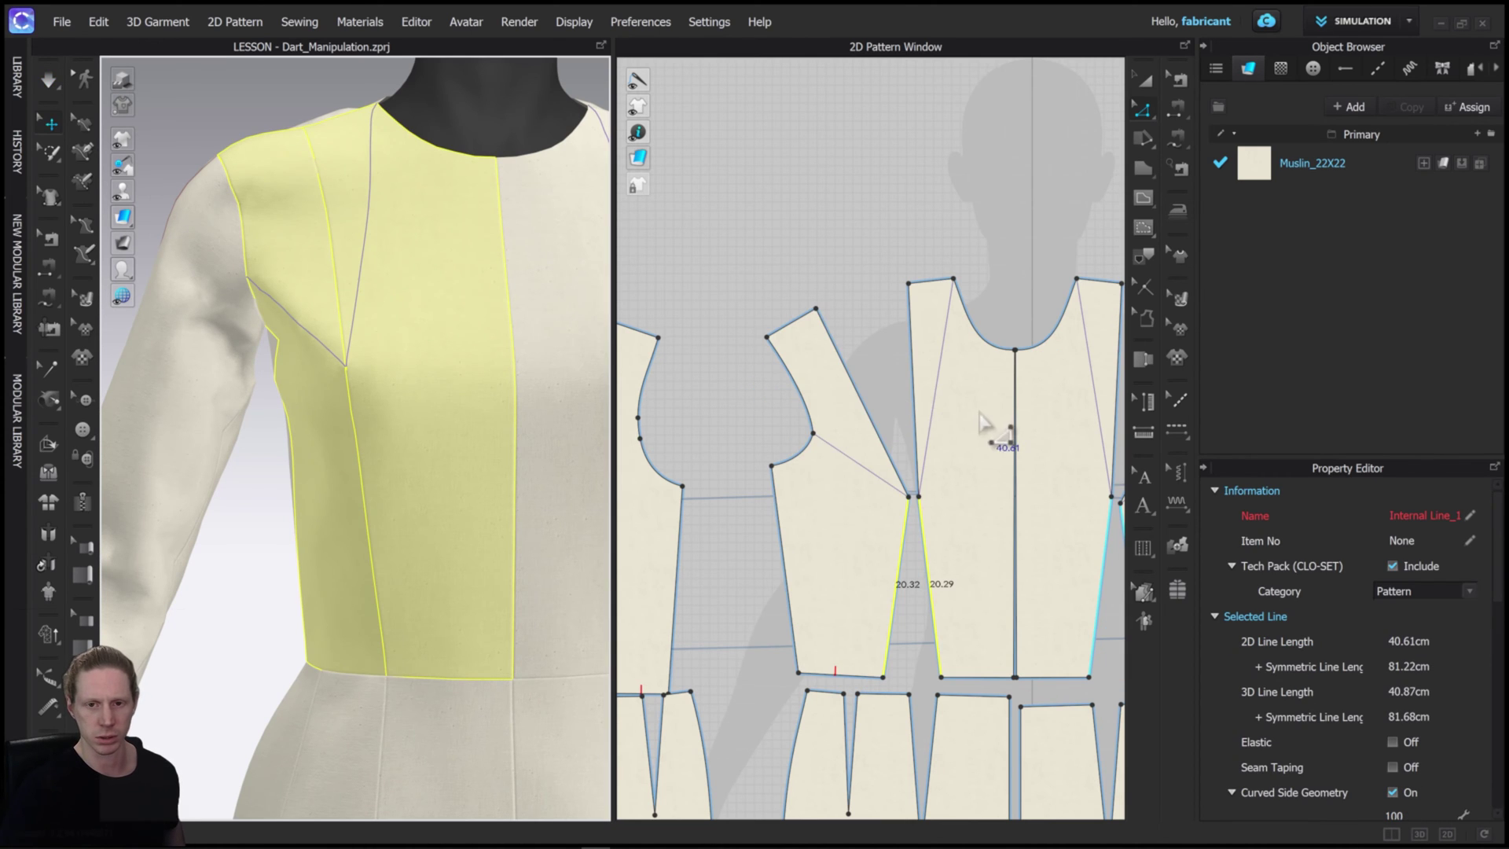
scroll(937, 431, "up", 4)
scroll(937, 430, "down", 5)
middle_click_drag(822, 433, 905, 448)
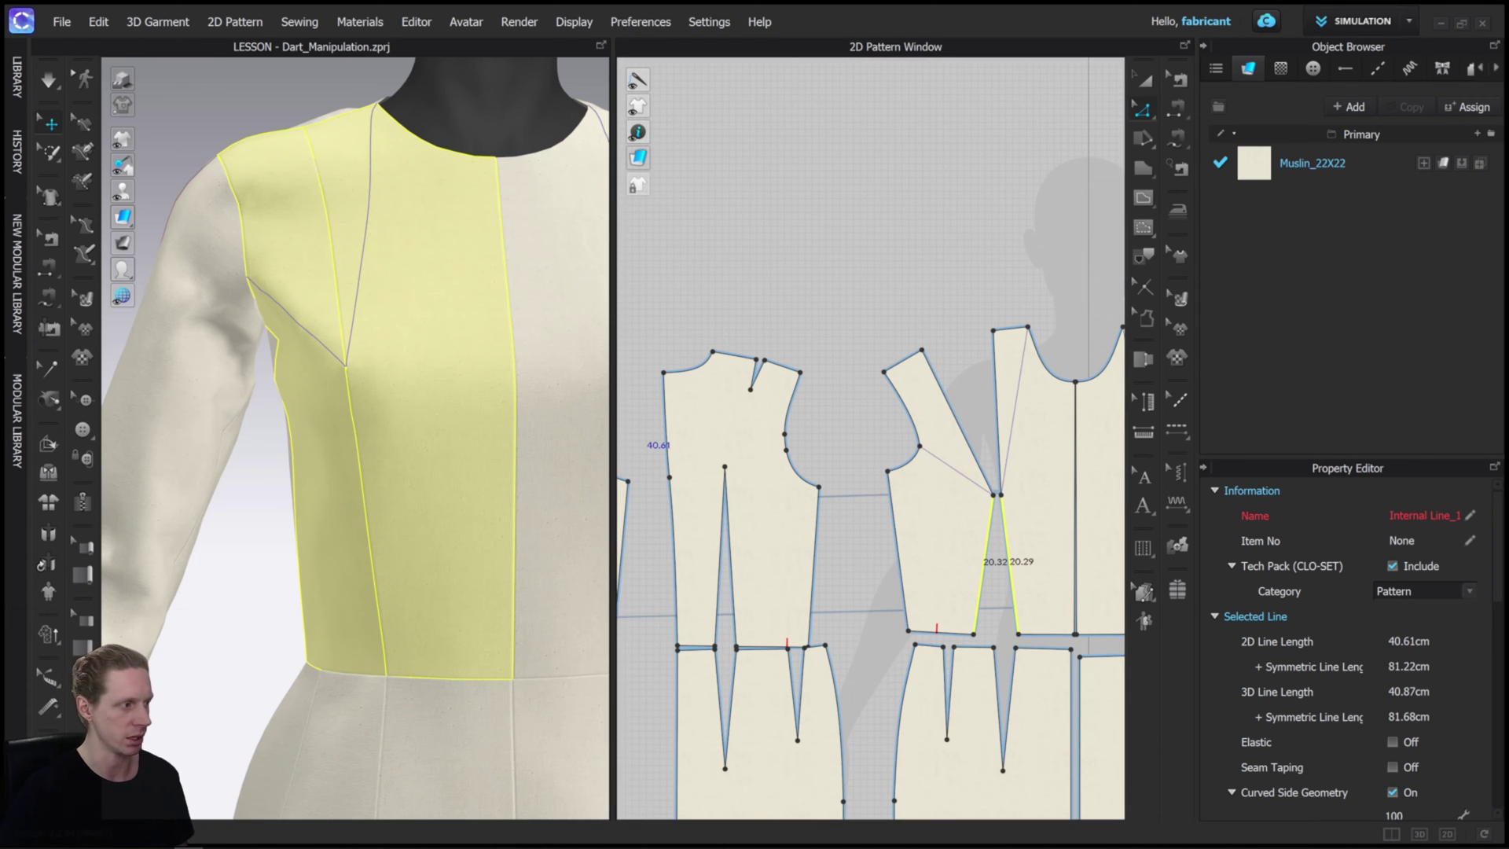
Step: Switch to the reference image board and examine the bodice with asymmetric style lines from the neckline and armhole
right_click_drag(0, 335, 963, 338)
scroll(918, 341, "up", 3)
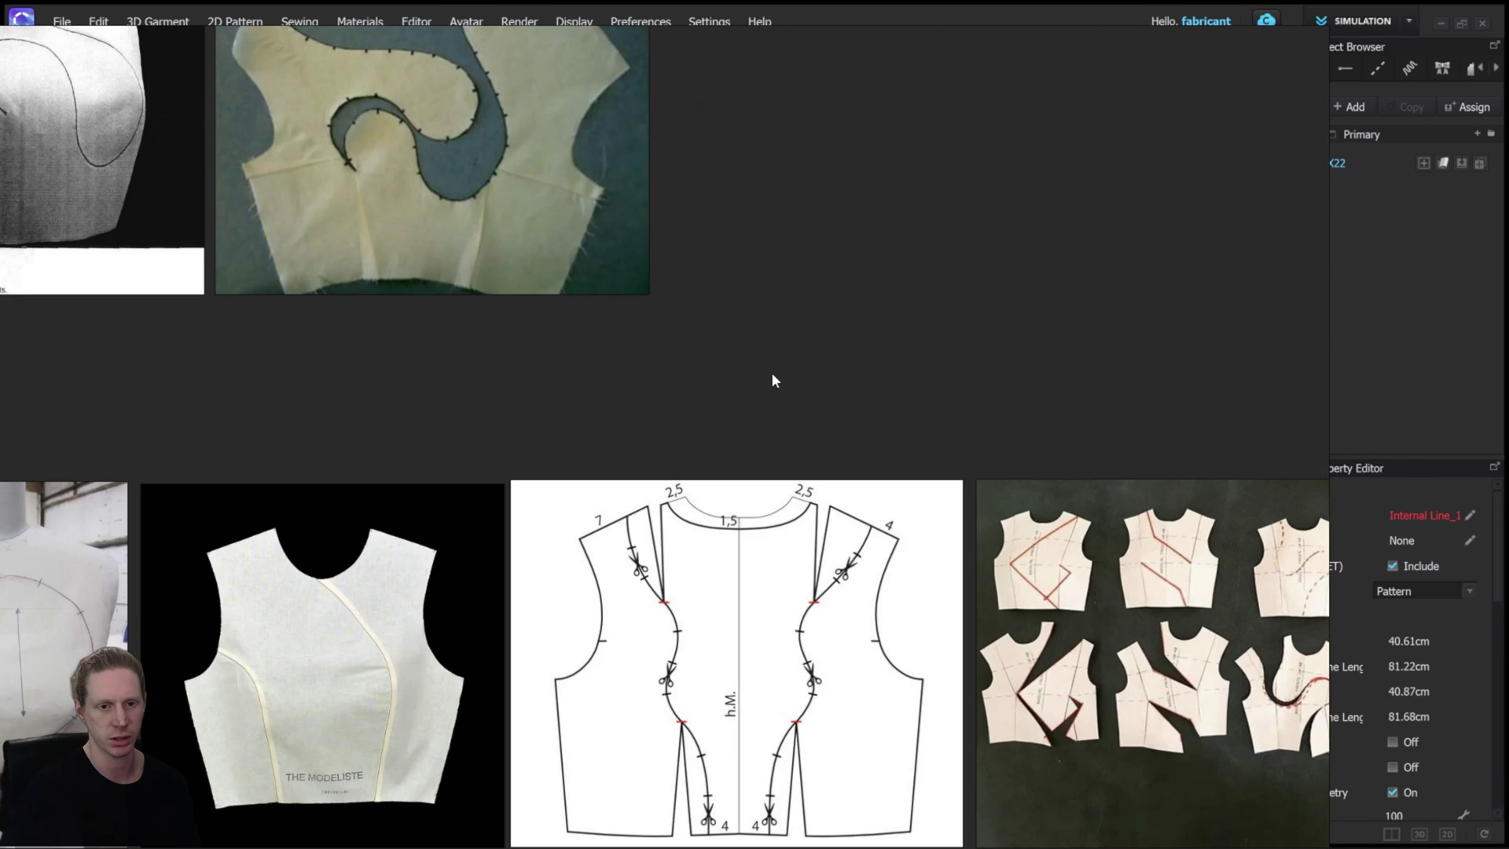
middle_click_drag(520, 503, 818, 403)
right_click_drag(842, 349, 1060, 294)
scroll(977, 345, "up", 3)
middle_click_drag(982, 354, 940, 247)
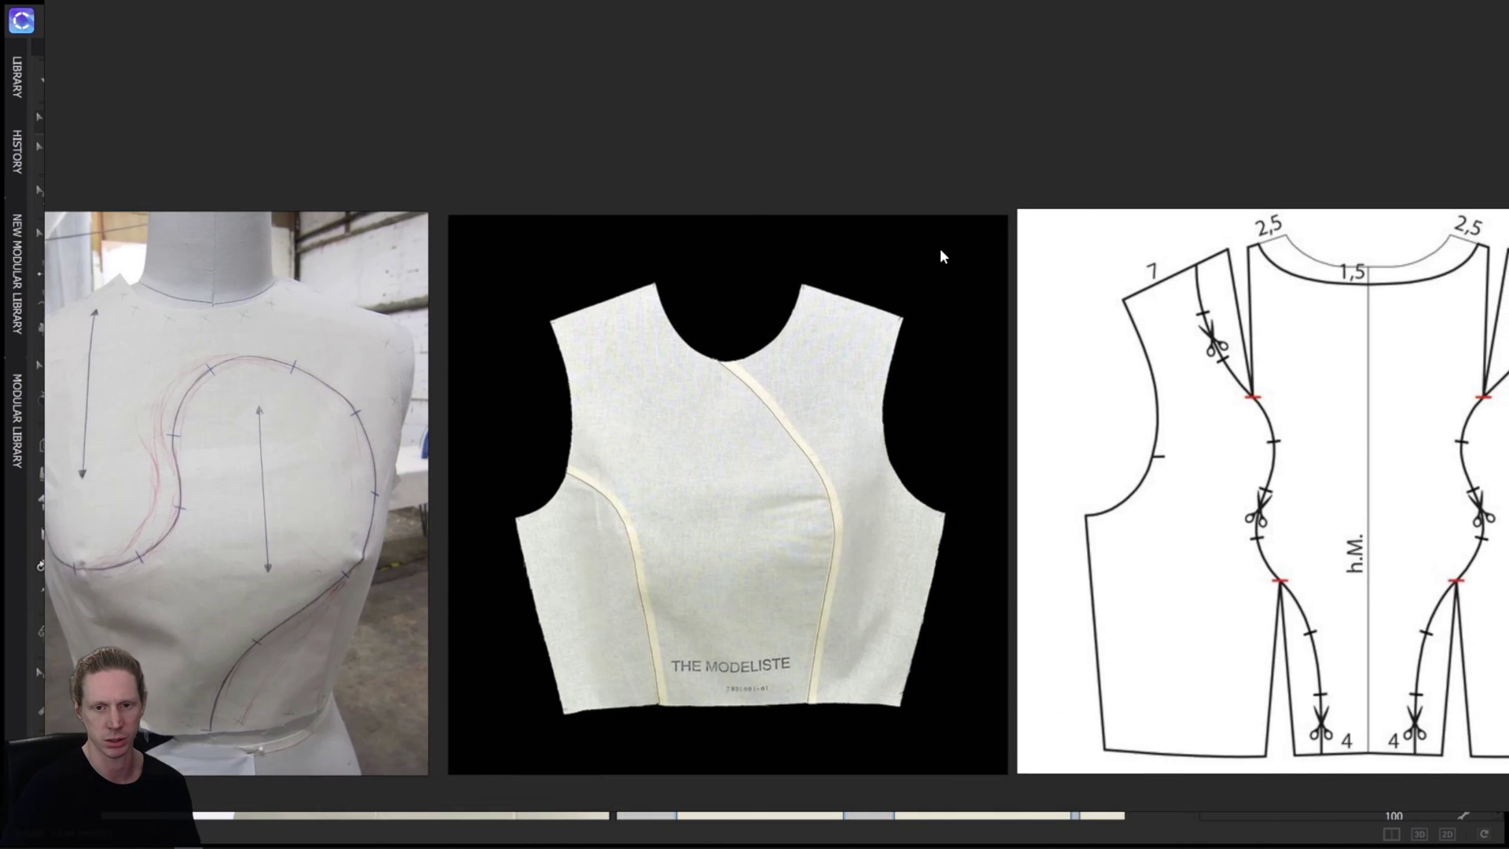
scroll(930, 346, "up", 4)
scroll(583, 295, "down", 1)
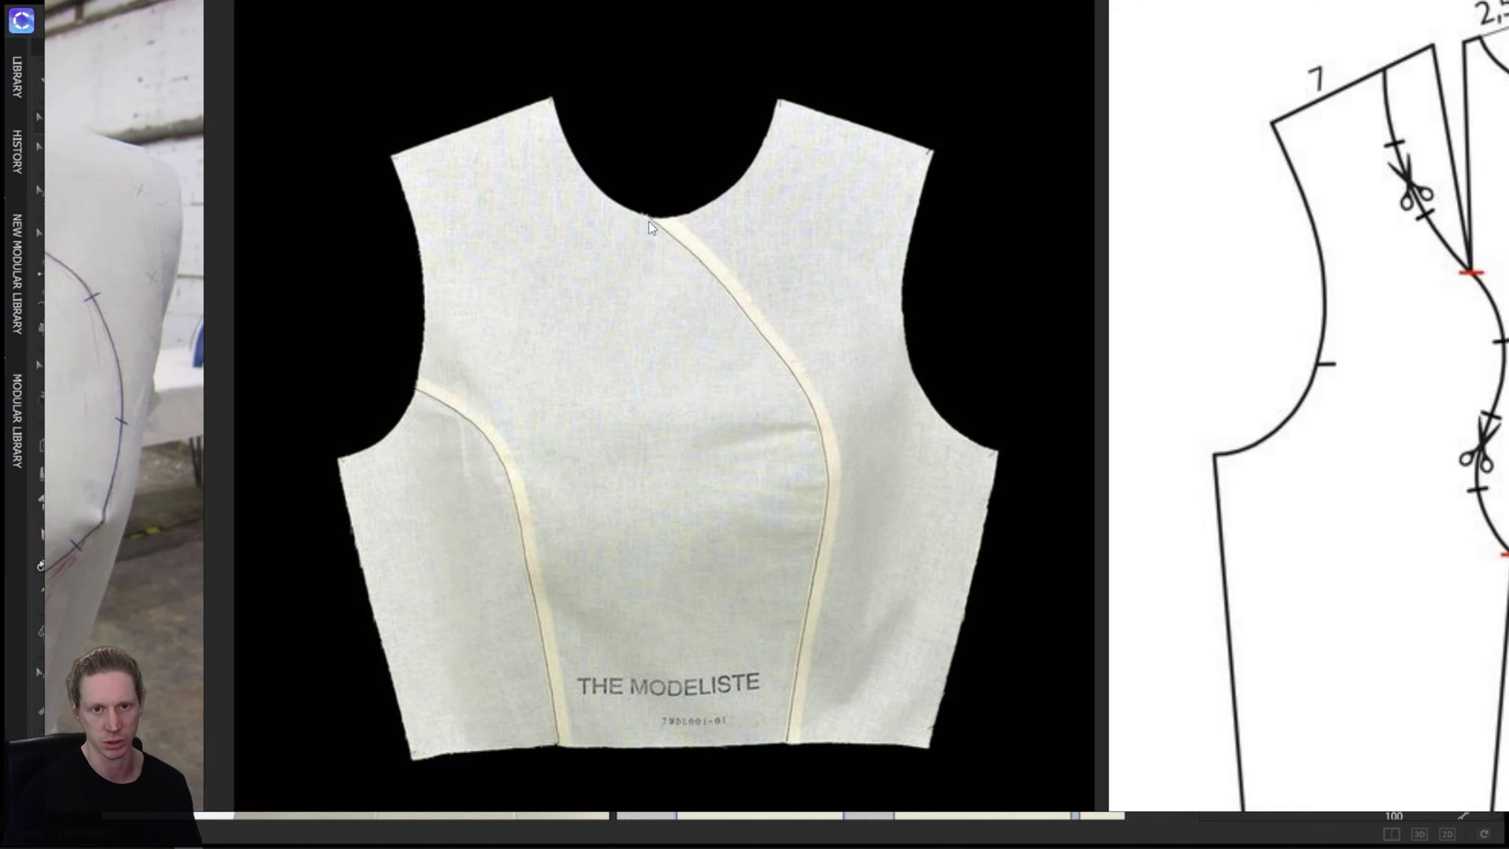
Step: Examine the bodice cutting diagram with curved shoulder-to-waist lines and compare it with the asymmetric bodice
scroll(728, 463, "down", 5)
scroll(969, 492, "up", 4)
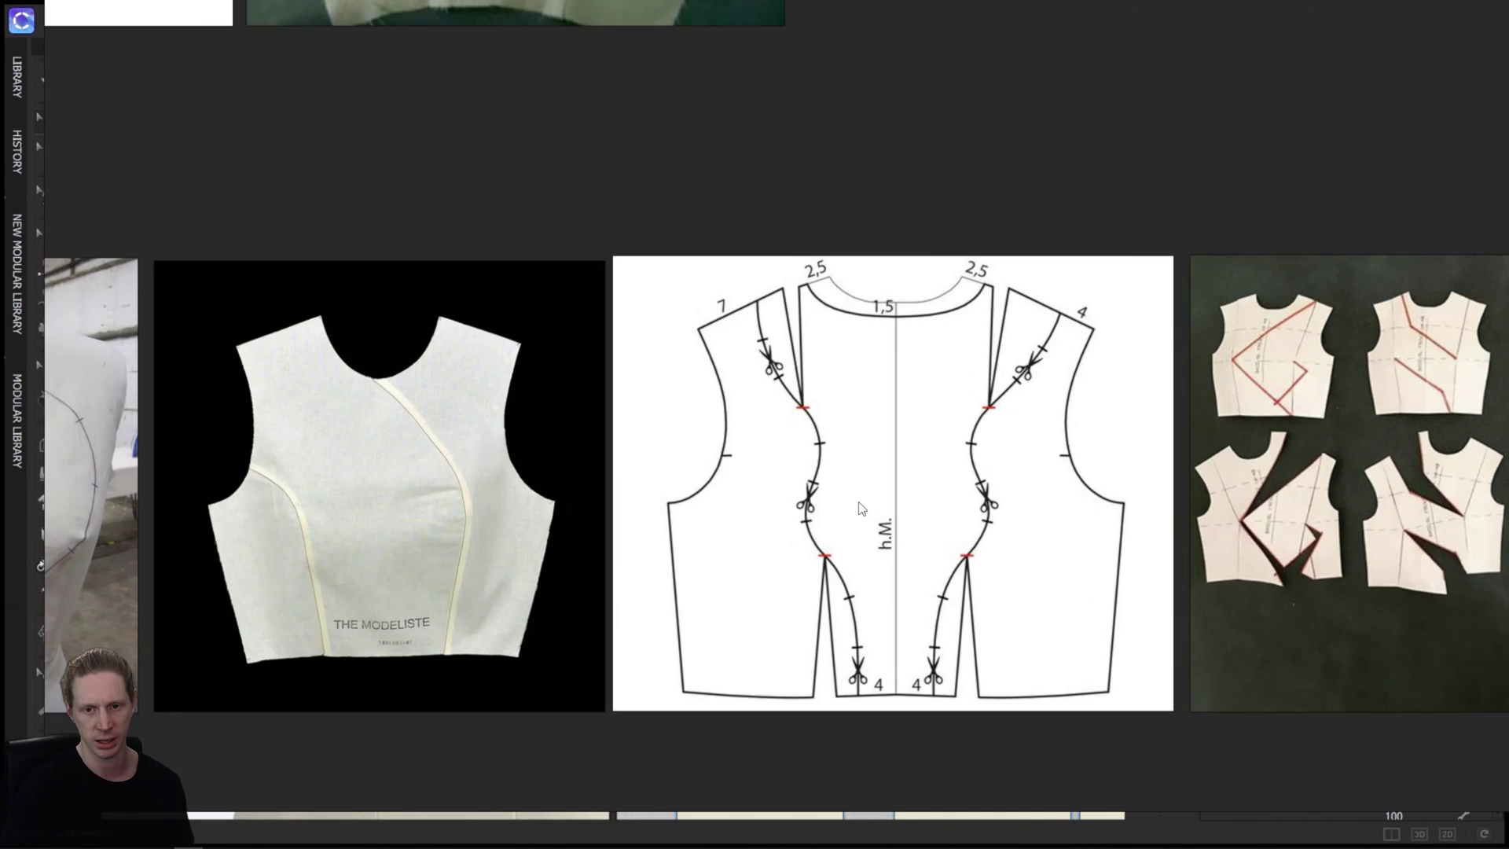
scroll(668, 314, "up", 2)
scroll(668, 322, "down", 1)
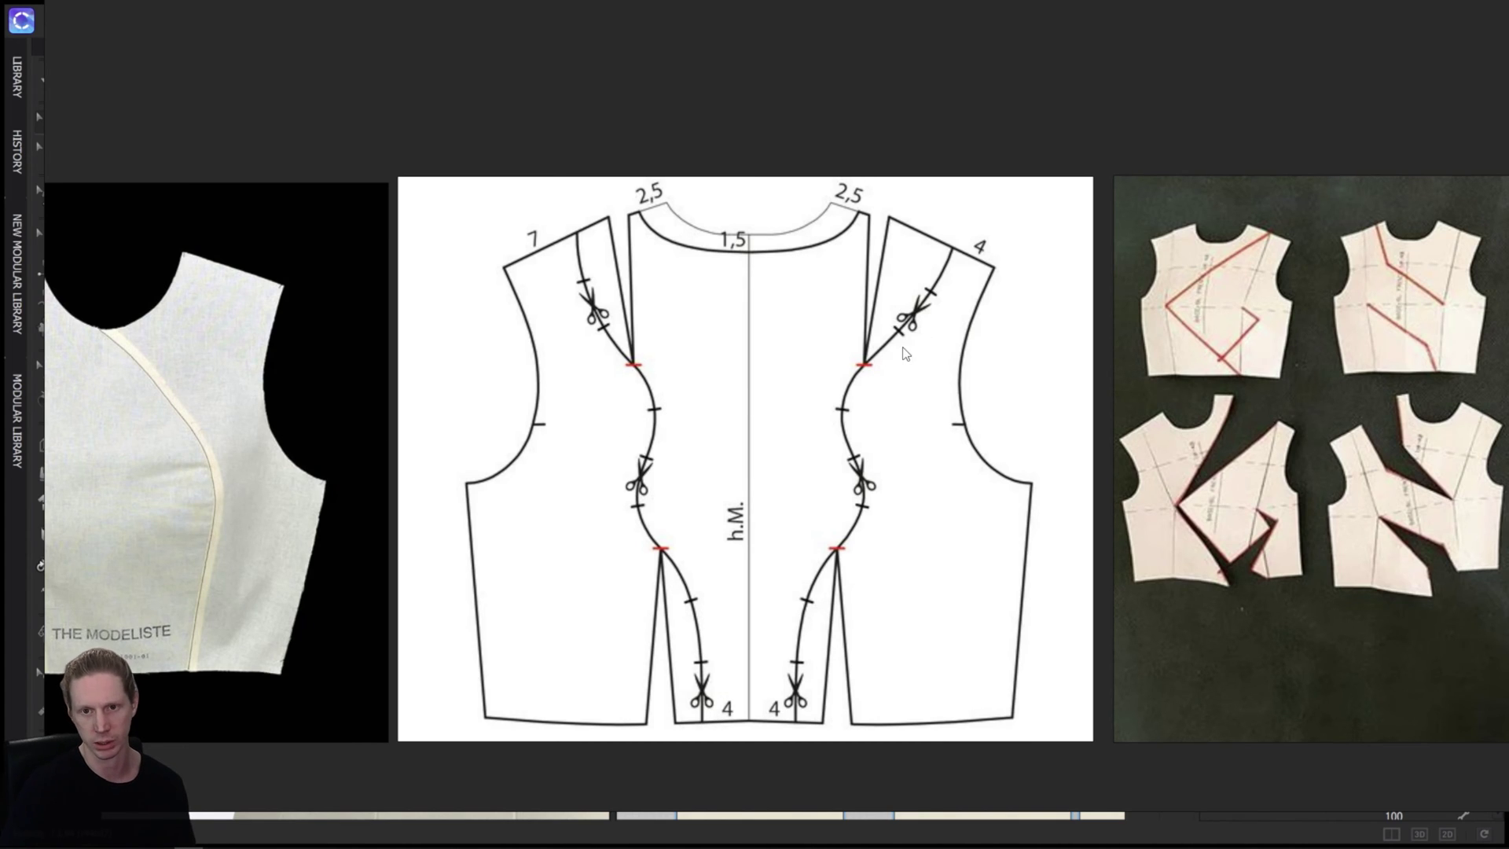
scroll(836, 538, "down", 1)
middle_click_drag(837, 538, 933, 517)
scroll(932, 516, "up", 1)
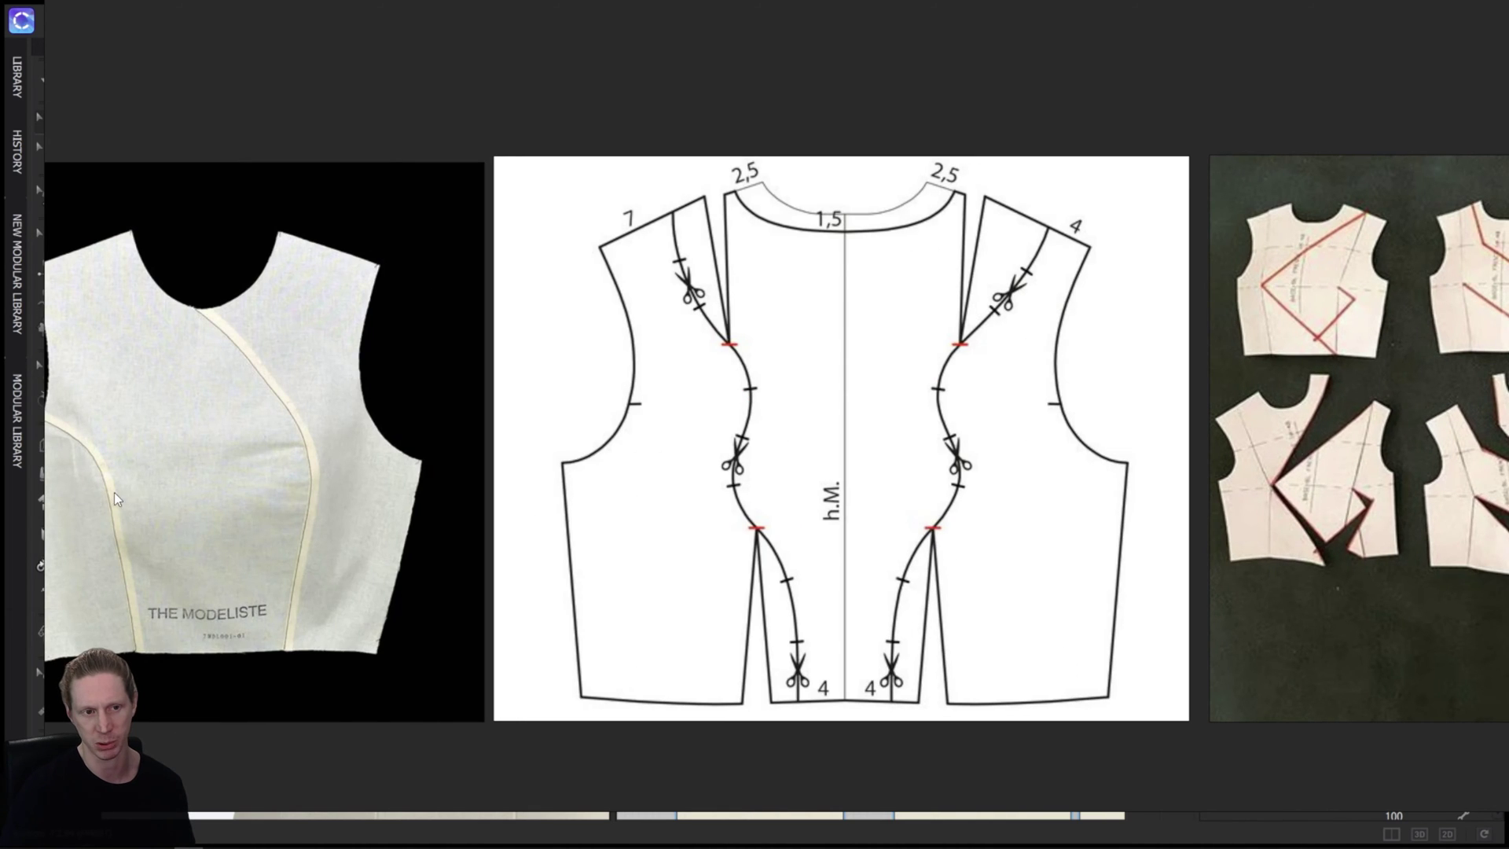
scroll(850, 430, "down", 1)
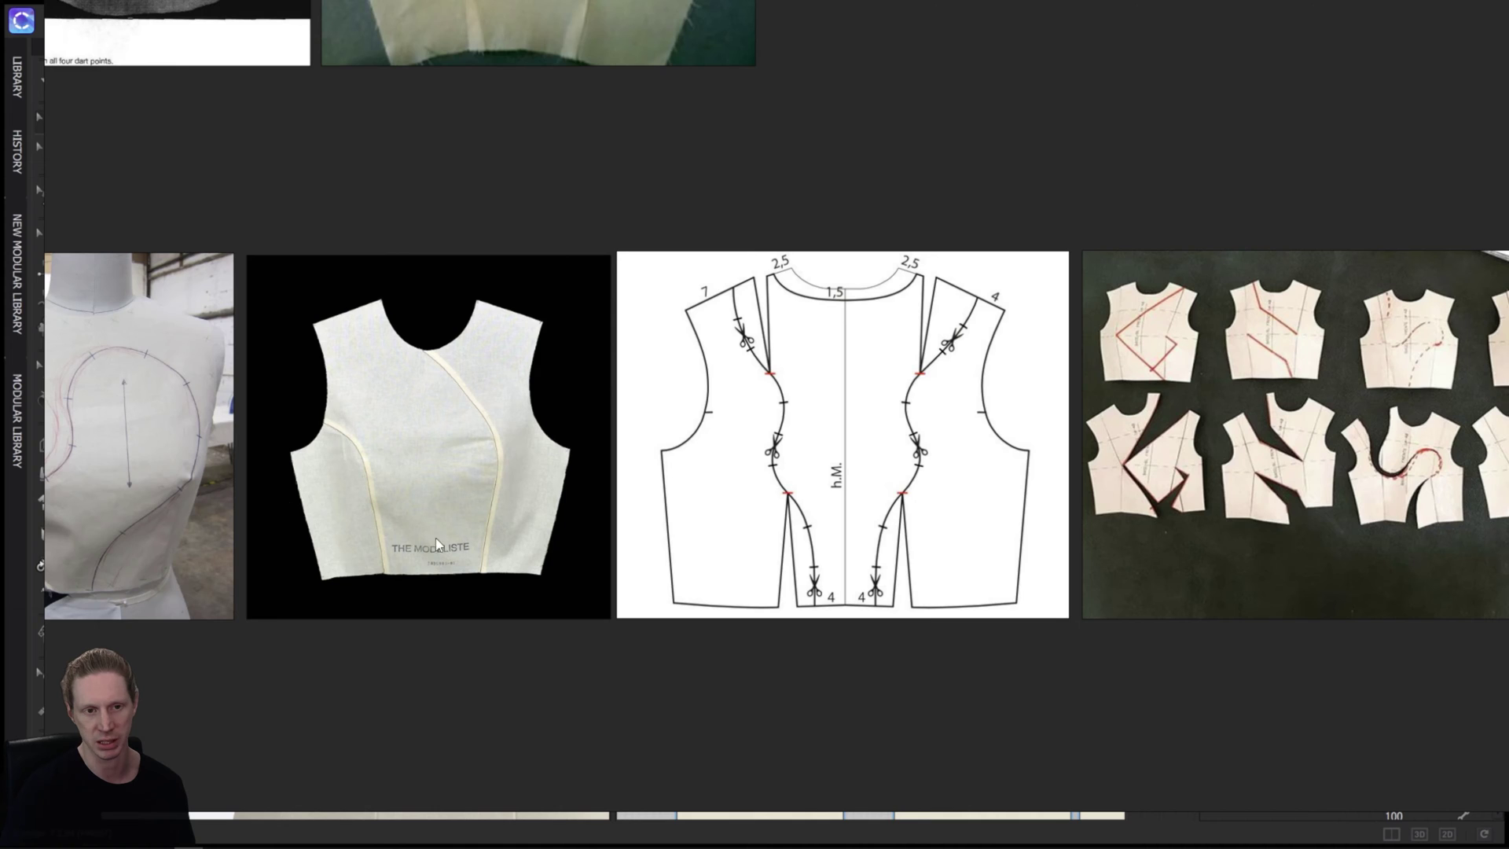
Step: Examine the reference photos of curved style lines on the dress form and of the swirl-cut bodices
middle_click_drag(264, 469, 645, 457)
scroll(382, 463, "up", 2)
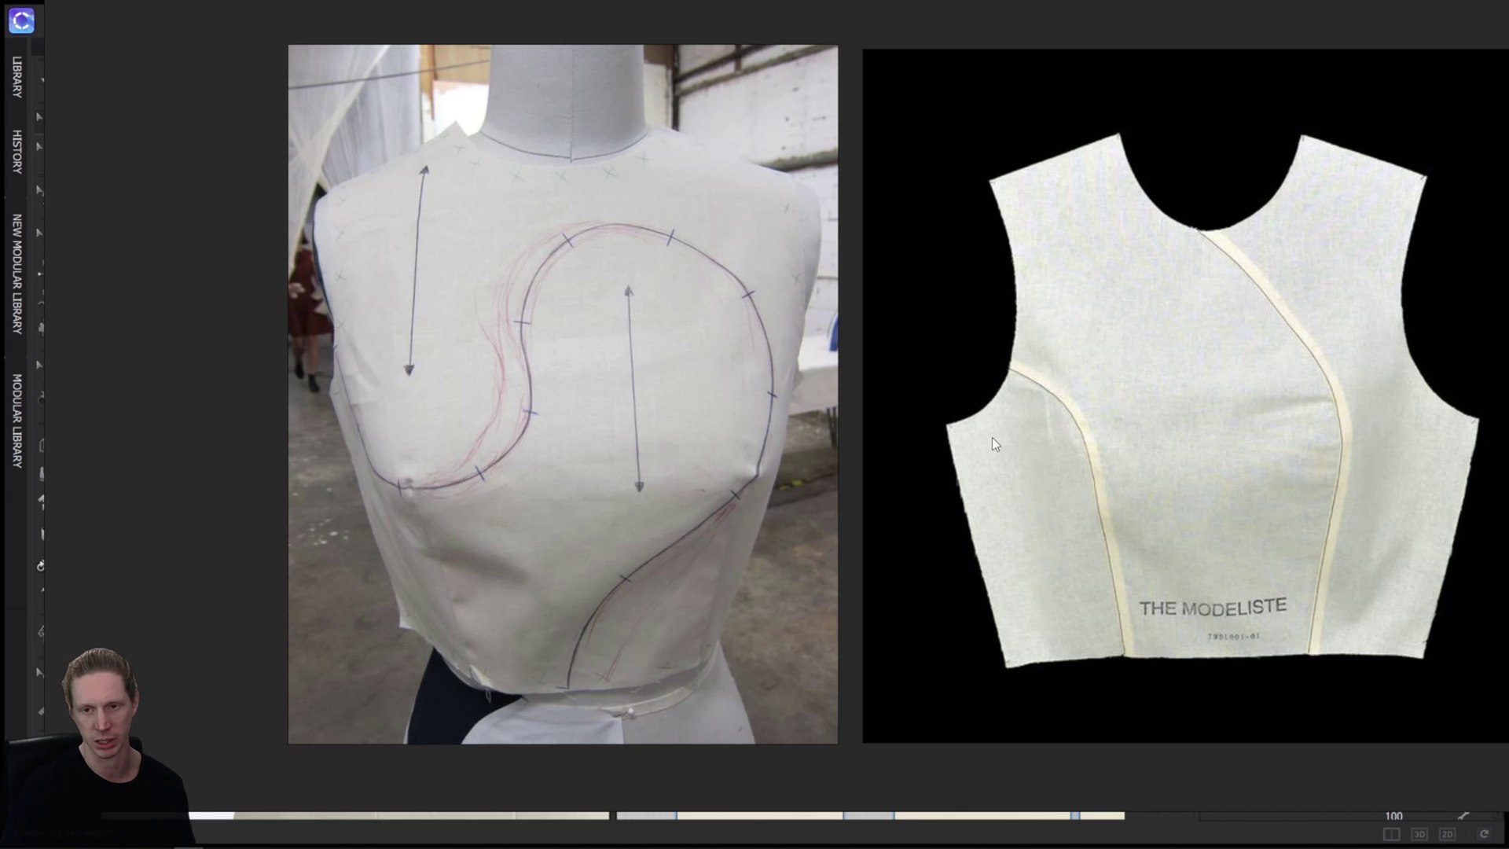
scroll(992, 437, "down", 5)
scroll(965, 440, "up", 5)
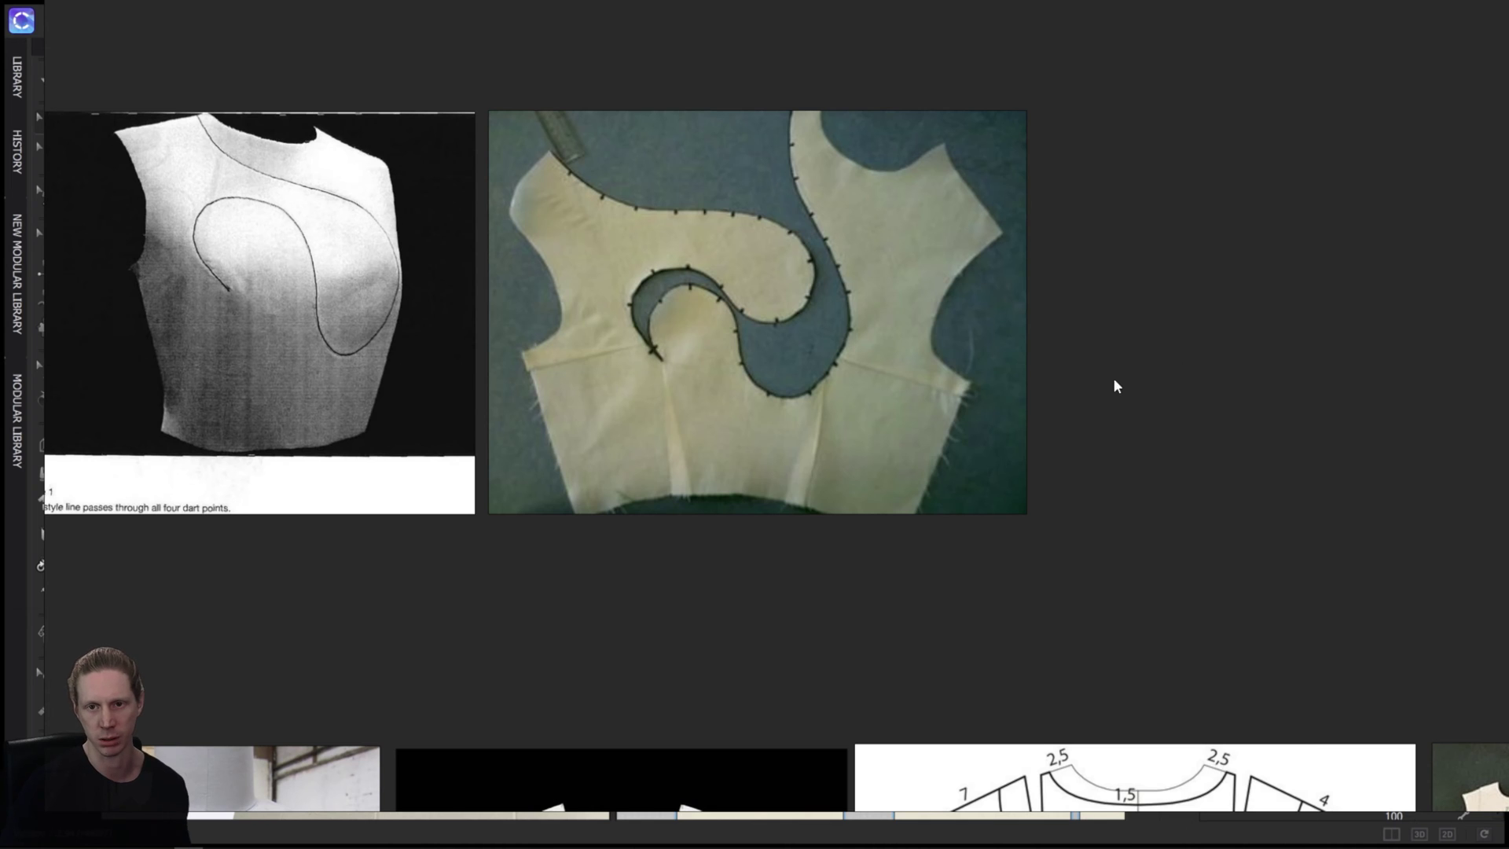
scroll(1216, 421, "down", 5)
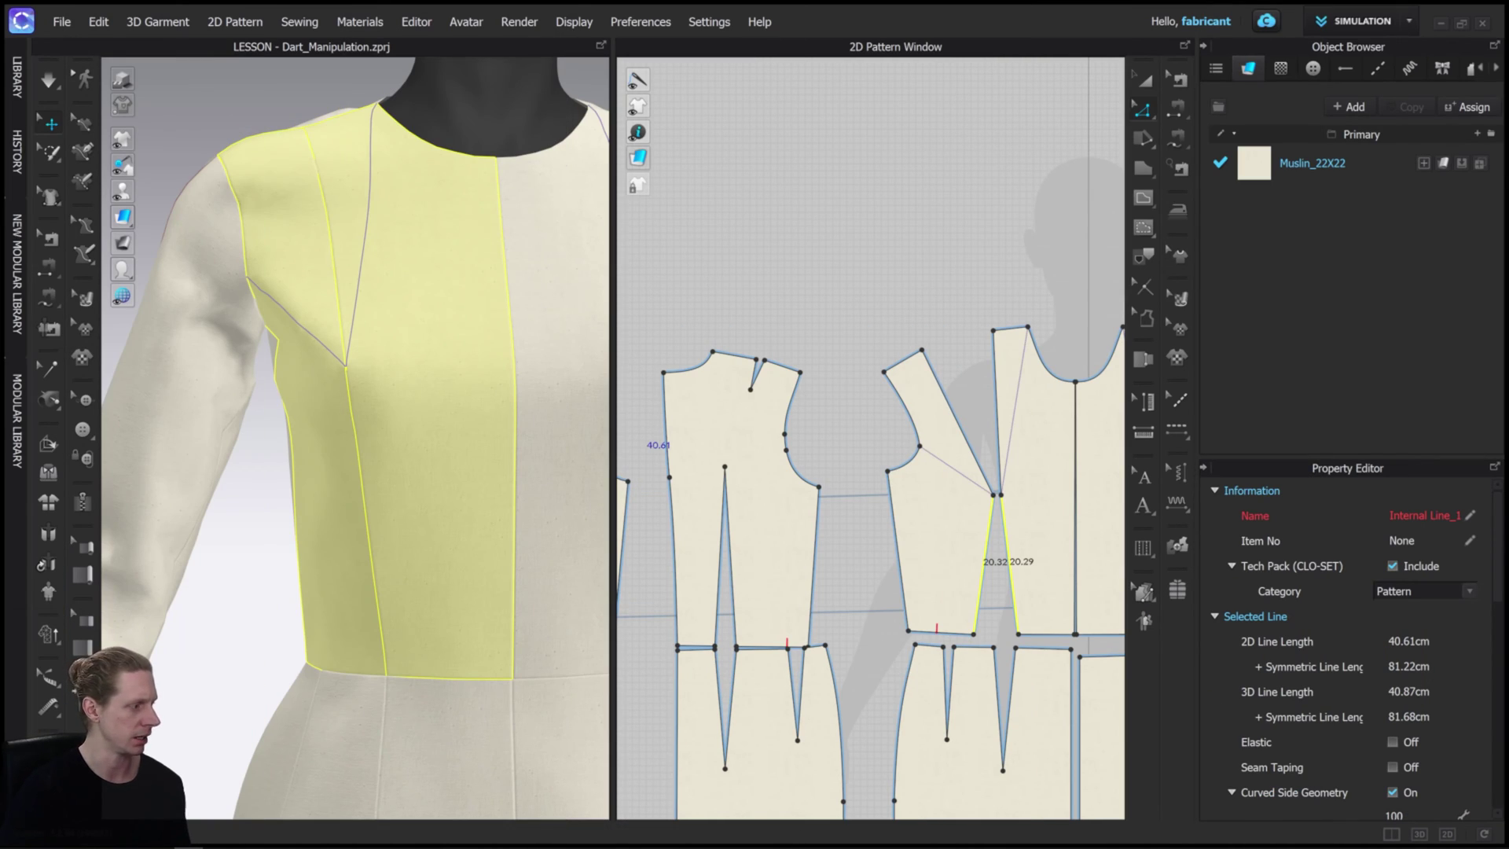
Step: Switch back to CLO and examine the whole front bodice in the 2D pattern and on the 3D garment
scroll(897, 485, "down", 2)
scroll(923, 491, "up", 4)
middle_click_drag(972, 513, 670, 487)
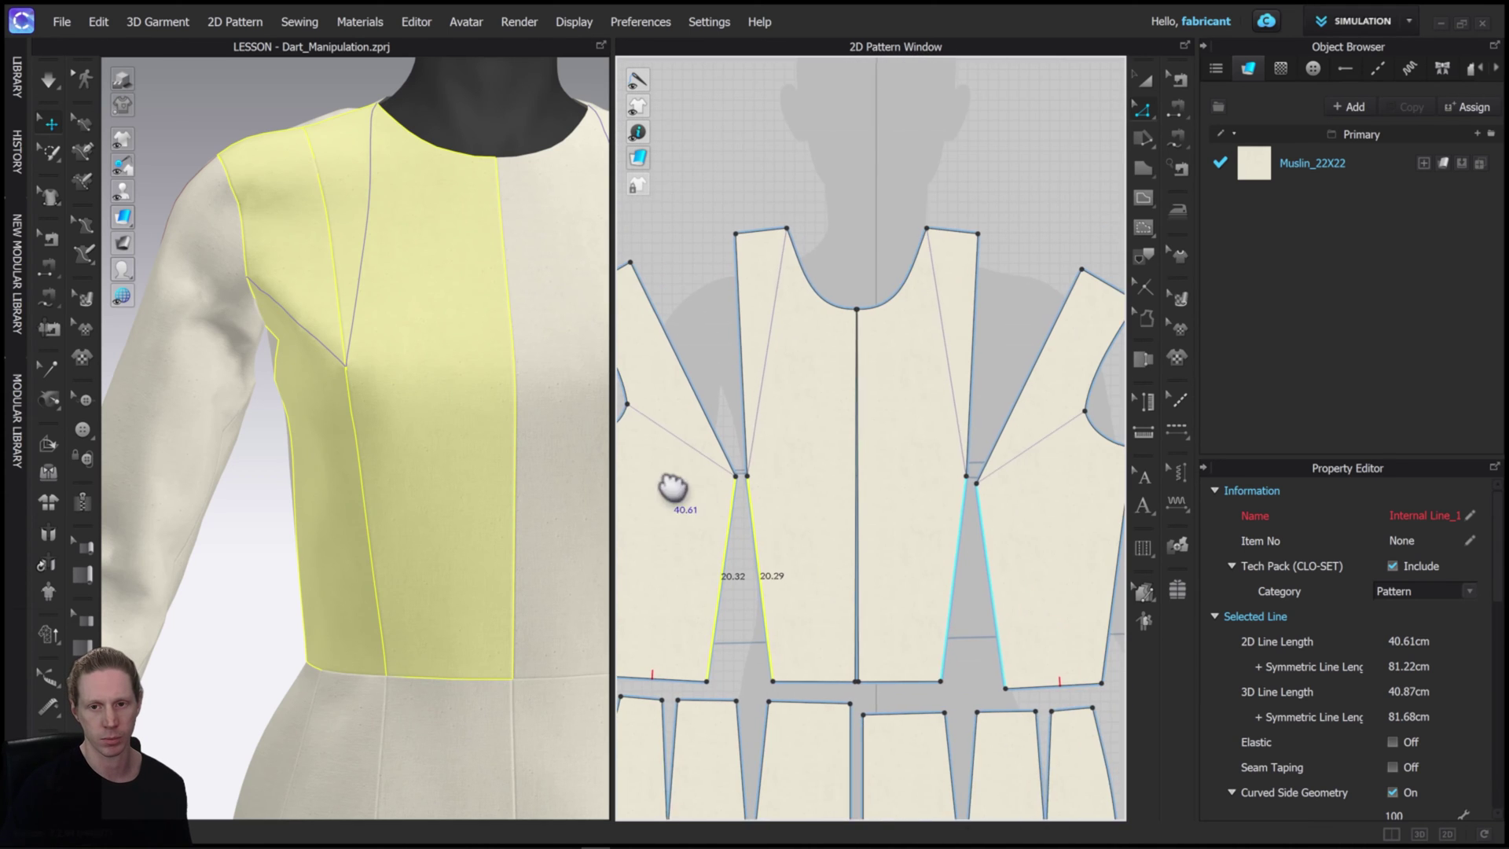
scroll(924, 455, "down", 2)
middle_click_drag(511, 414, 427, 451)
scroll(441, 472, "down", 2)
scroll(431, 460, "up", 2)
scroll(430, 468, "down", 1)
scroll(868, 529, "down", 1)
scroll(953, 521, "down", 1)
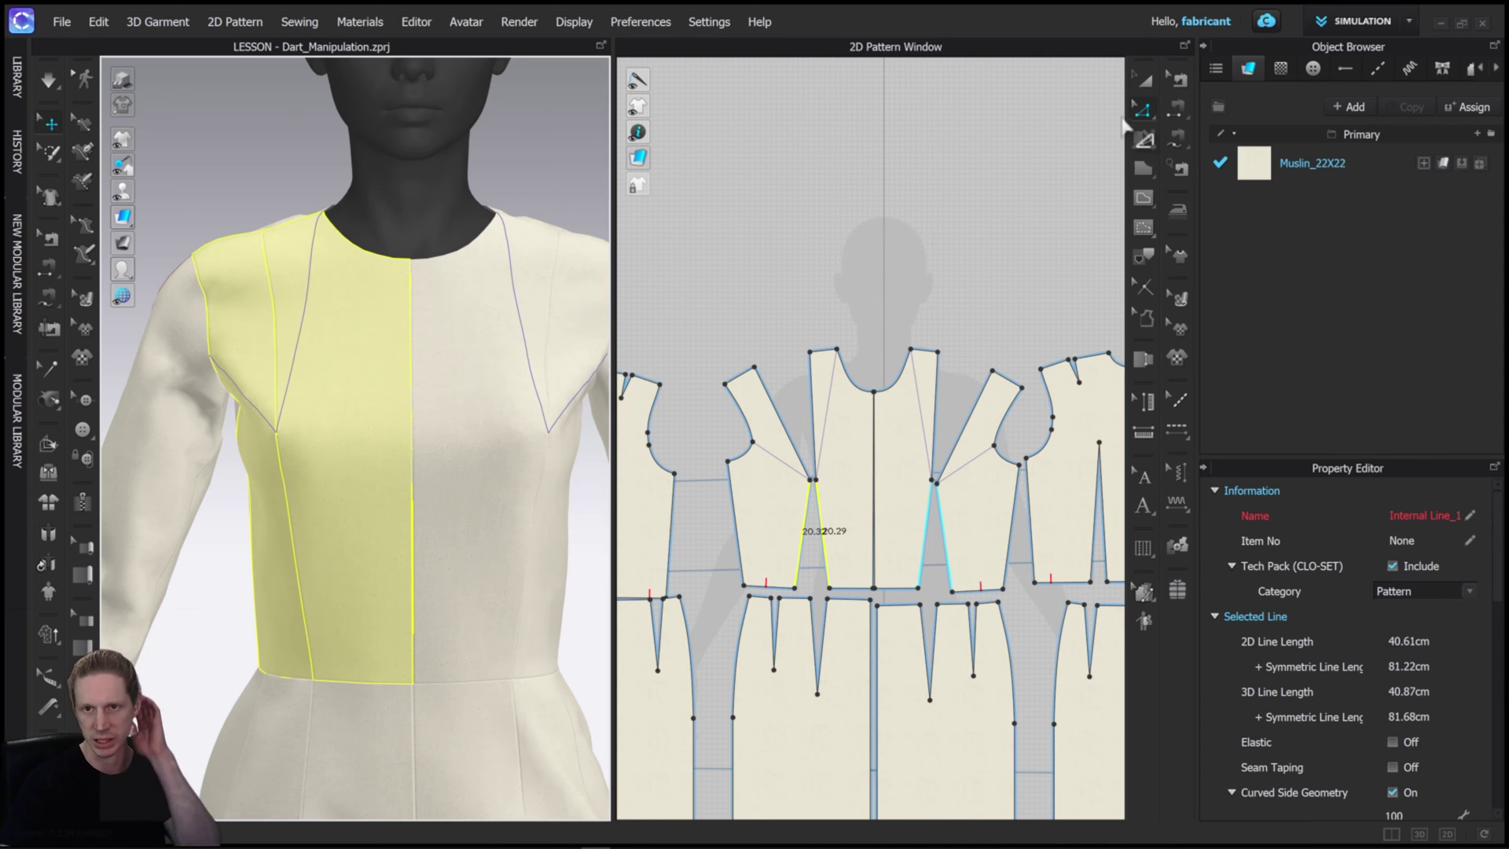
Step: Check the symmetric link between the two center front panels and look through their linked editing options
left_click(1139, 80)
left_click(737, 512)
left_click(885, 477)
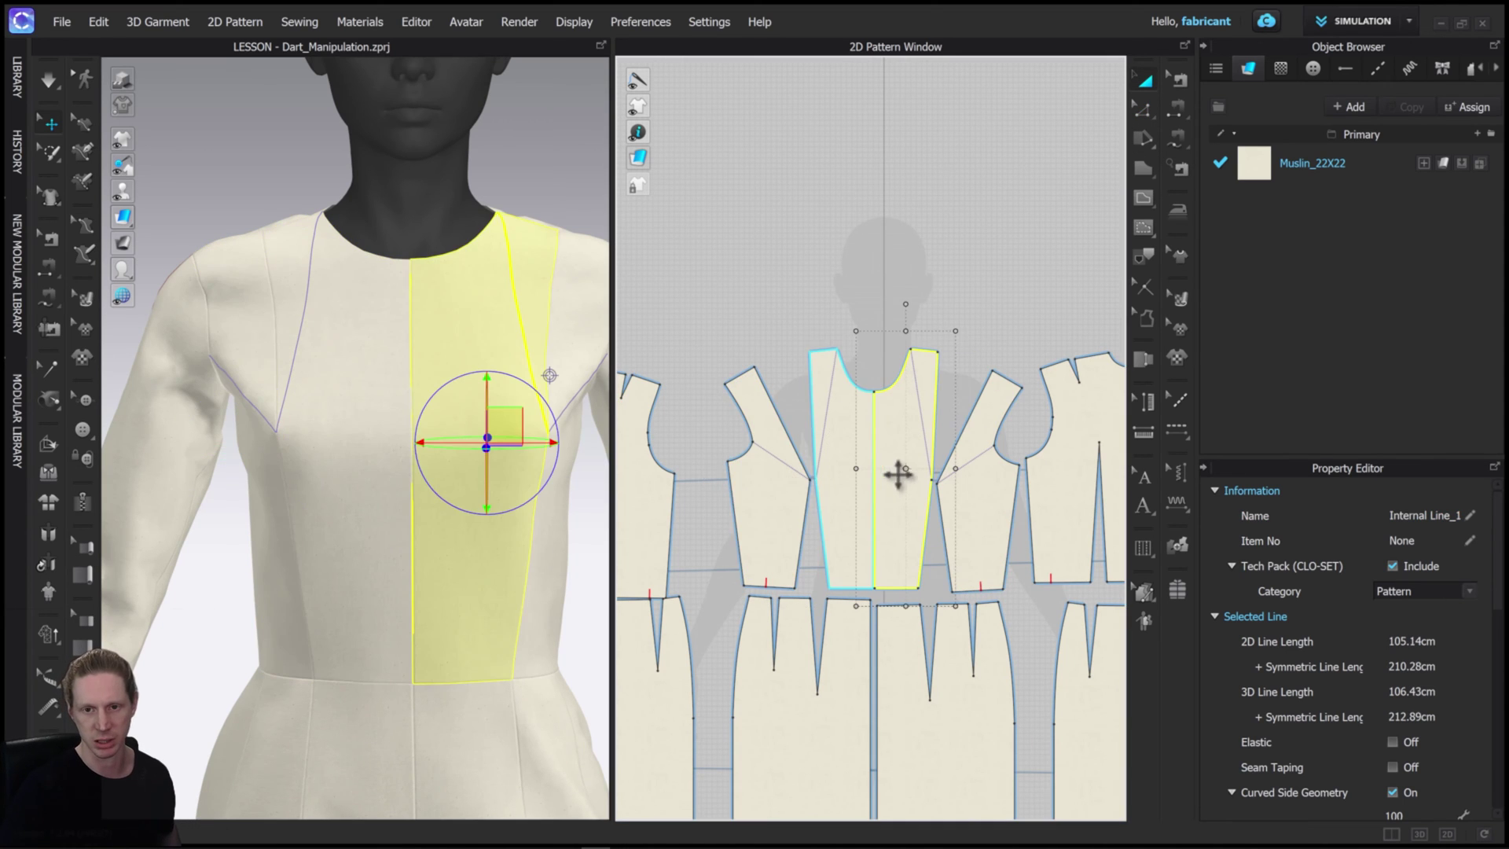
left_click(834, 460)
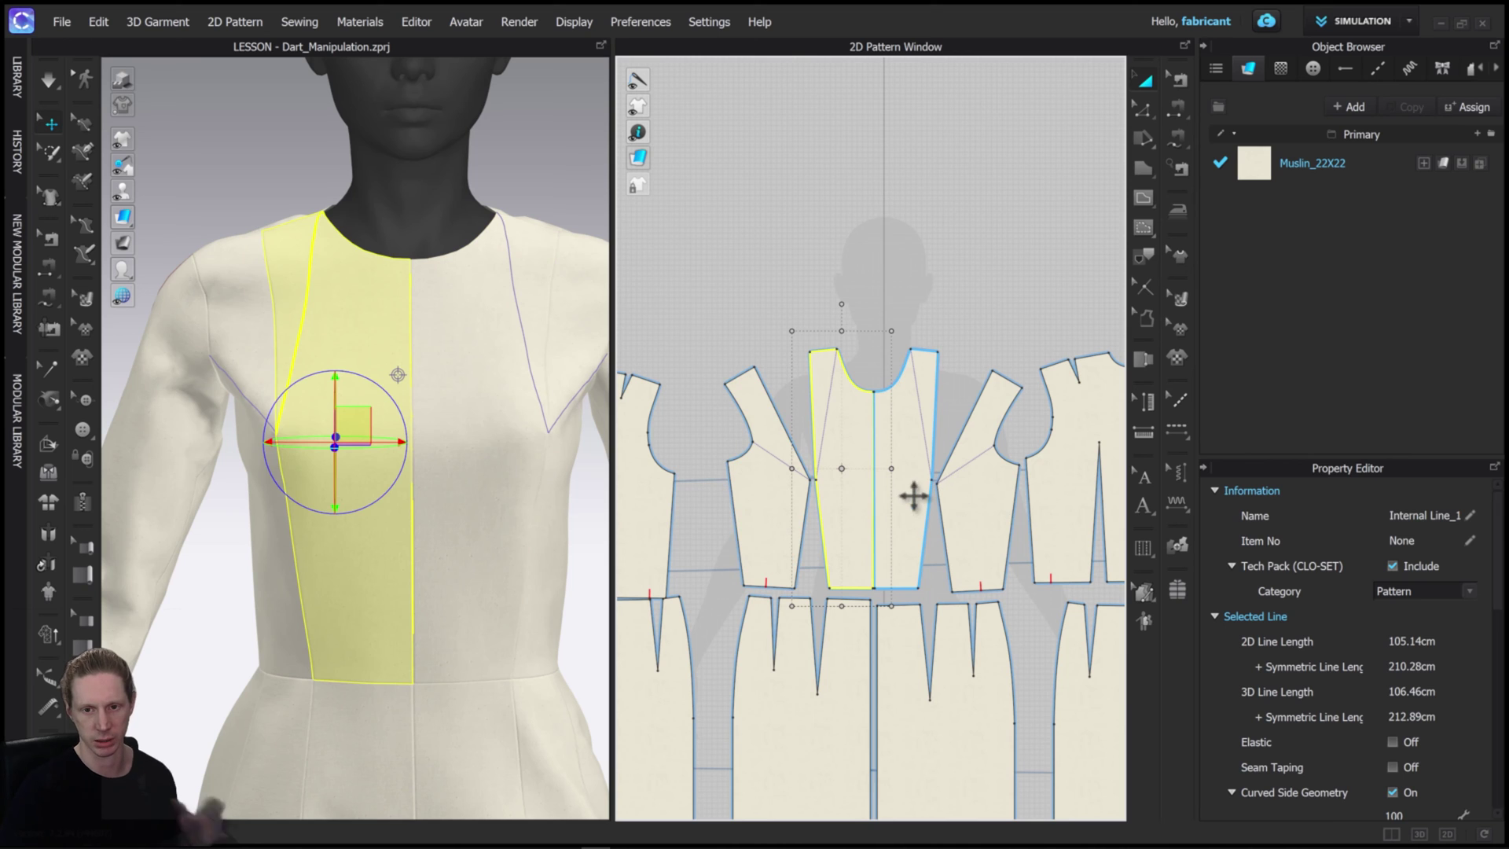
right_click(895, 461)
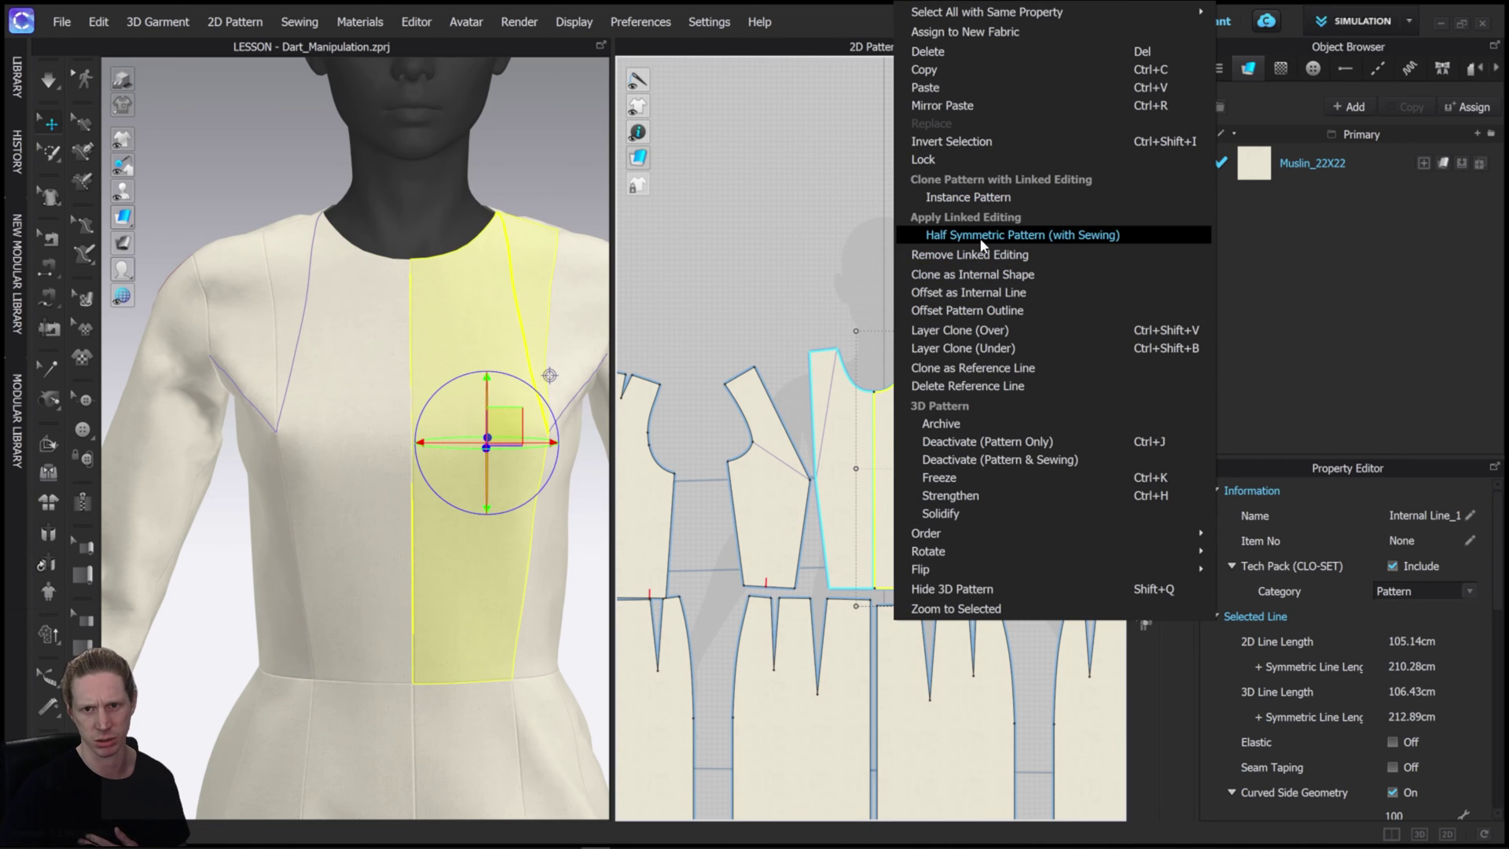
left_click(744, 345)
Step: Remove the linked editing from all four front bodice panels, the two center fronts and the two side fronts
left_click(778, 482)
left_click(846, 475, "shift")
left_click(902, 464, "shift")
left_click(983, 490, "shift")
right_click(978, 487)
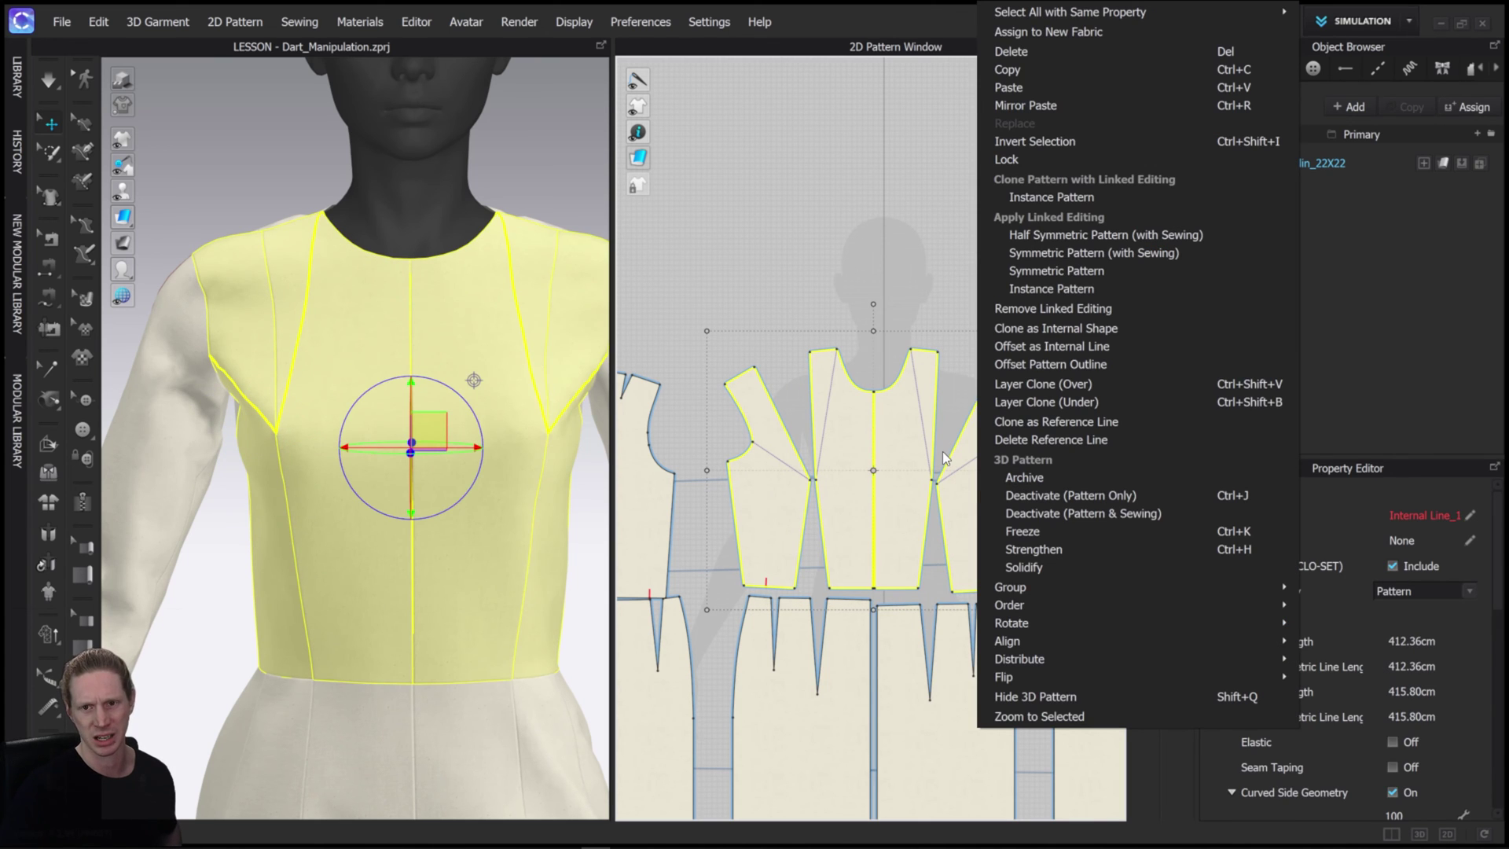
left_click(1045, 312)
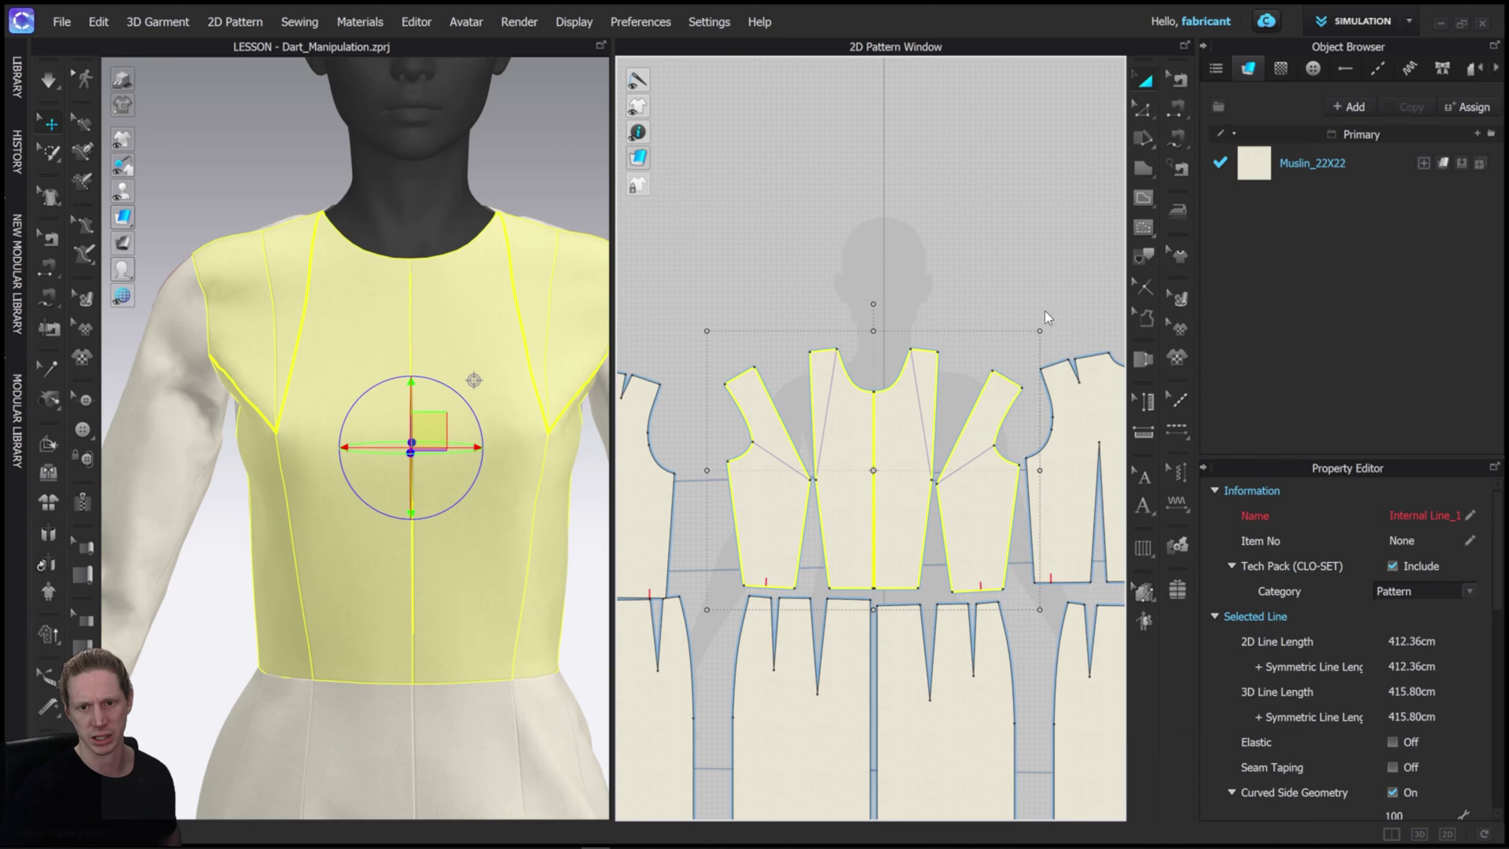
left_click(894, 324)
Step: Shift the wearer's right center front and side front panels slightly outward, one at a time
scroll(920, 463, "up", 2)
scroll(918, 461, "down", 4)
middle_click_drag(783, 441, 824, 414)
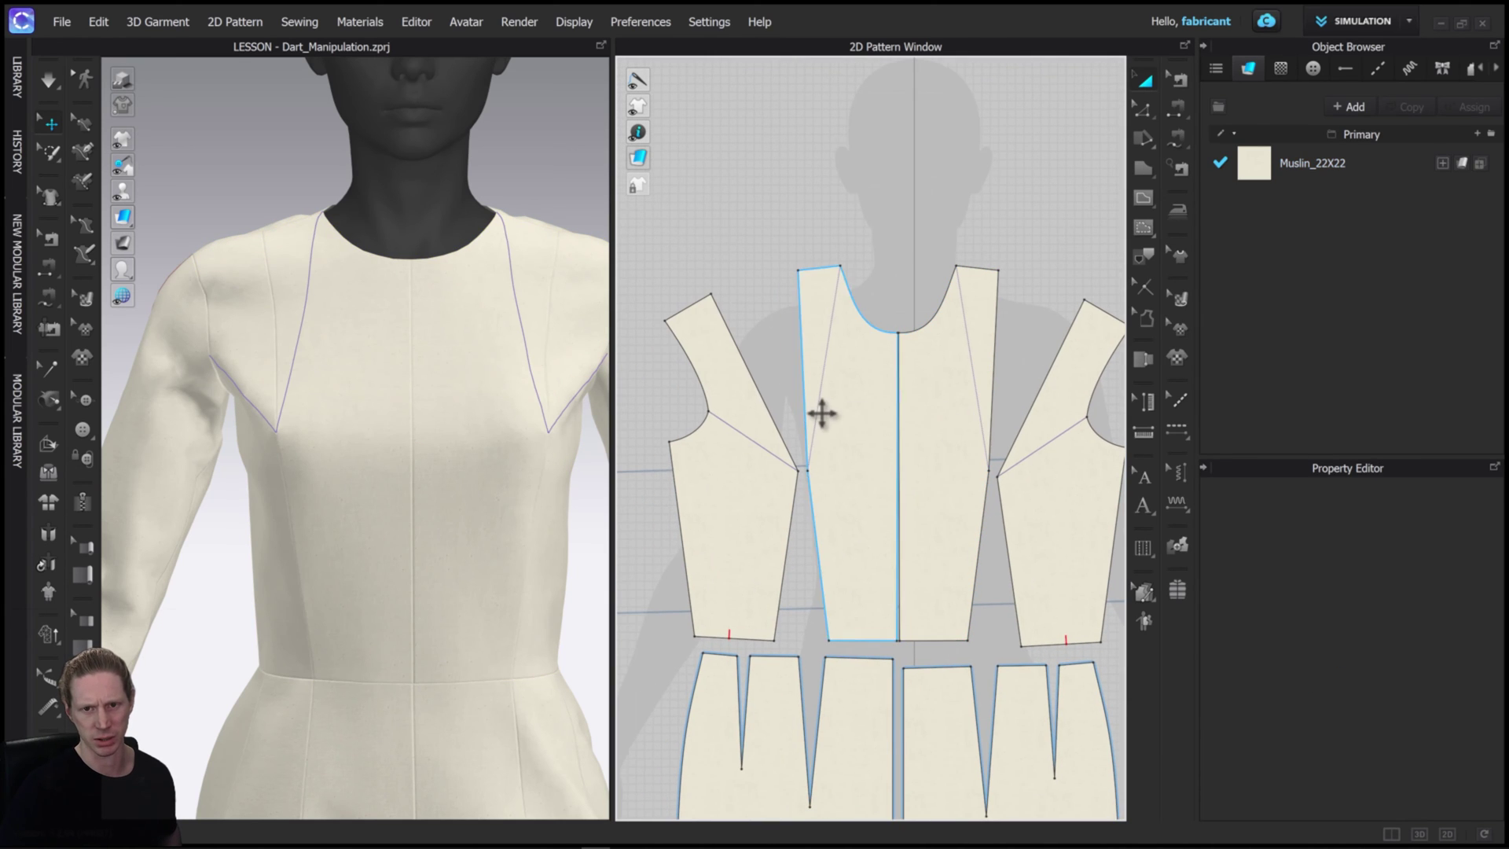
left_click(824, 413)
left_click(731, 451)
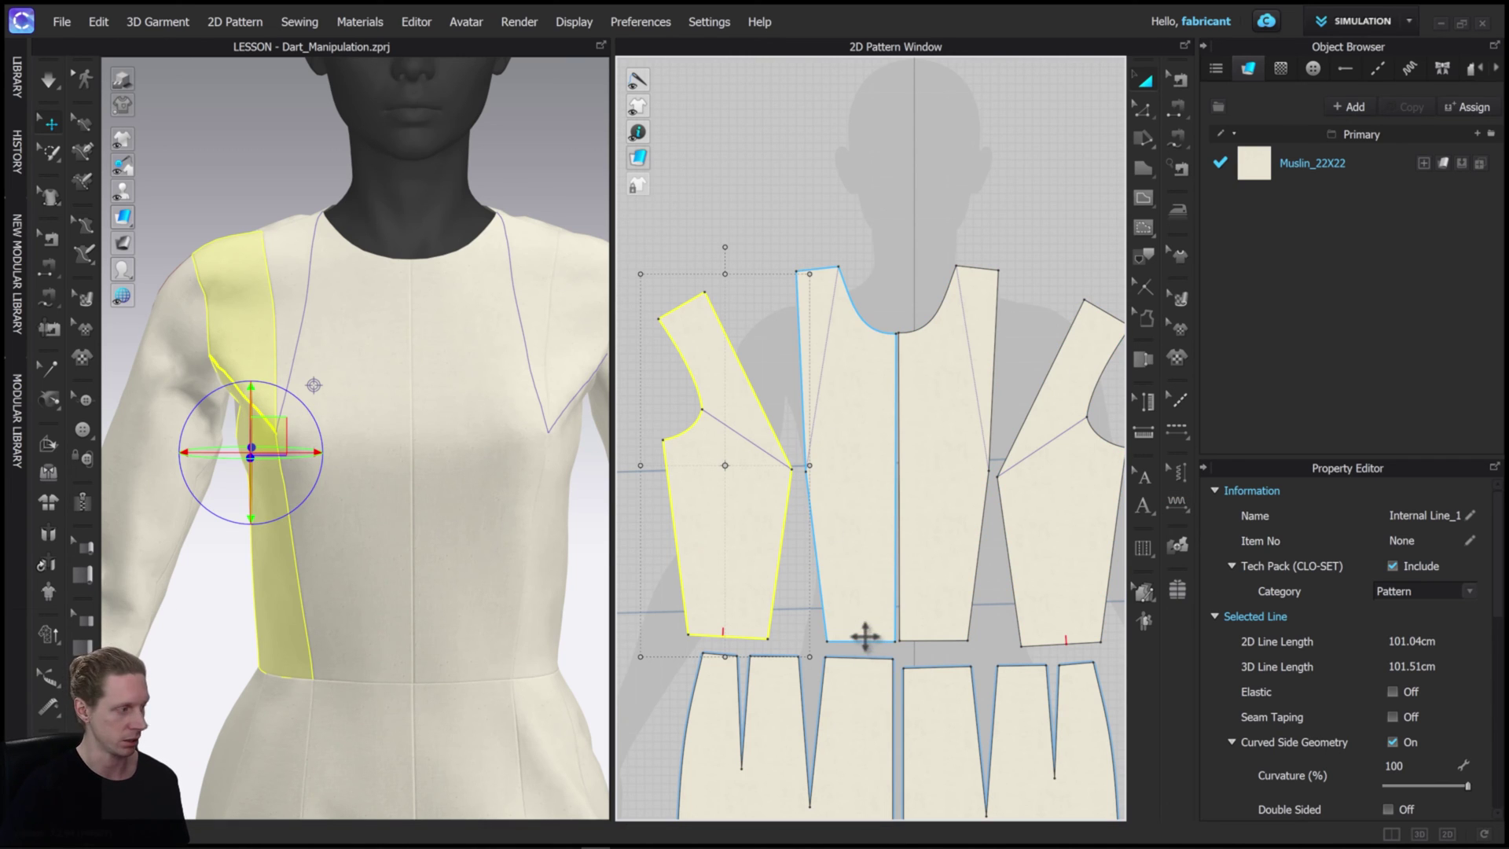
Step: Draw internal lines on the wearer's right front: bust point to waist, about 20.7 cm, and bust point to armhole, about 12.9 cm
left_click(1144, 199)
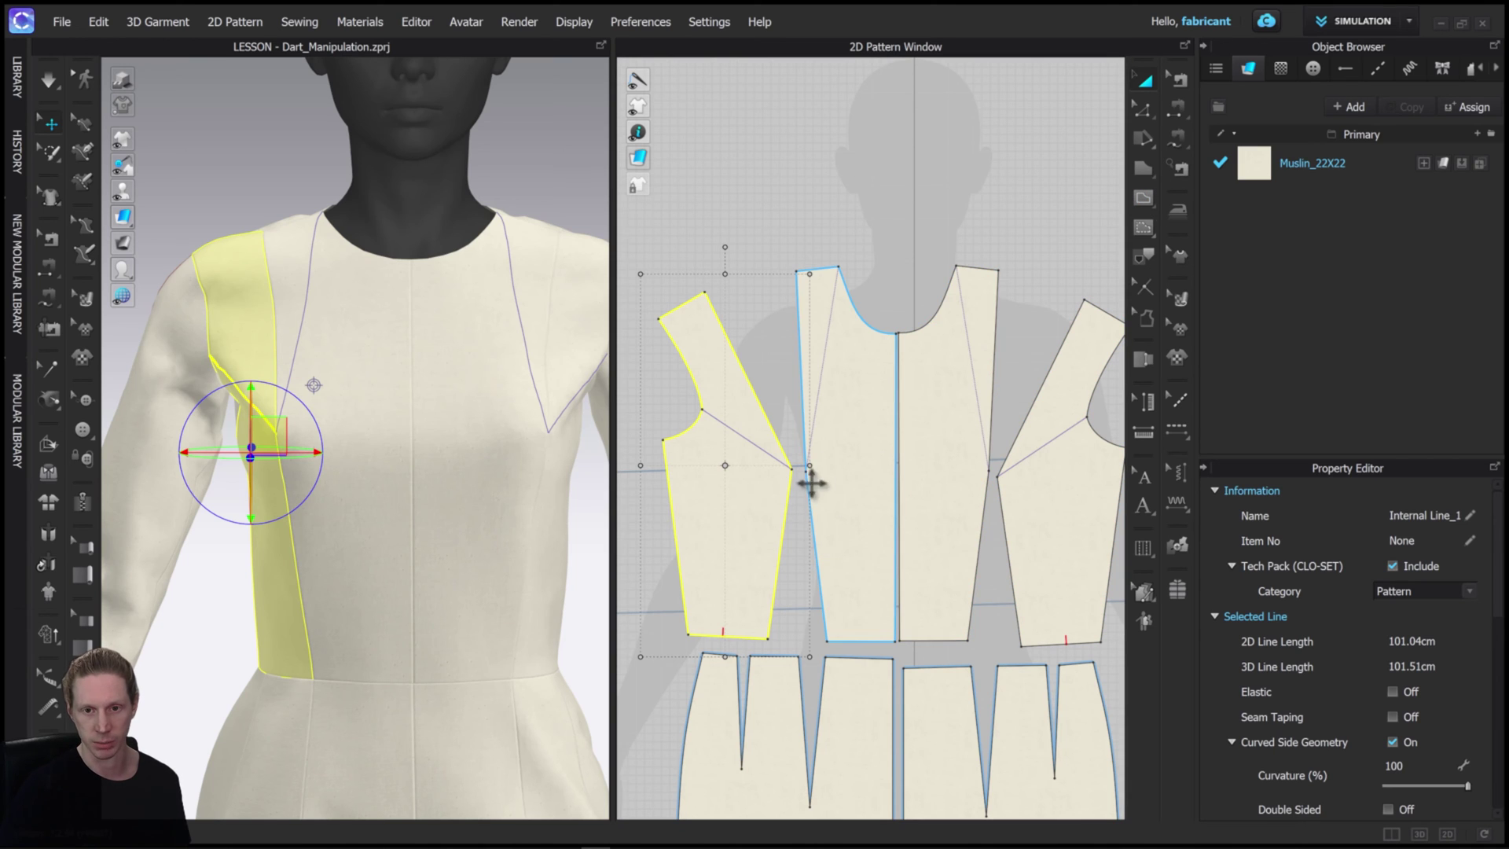
left_click(804, 472)
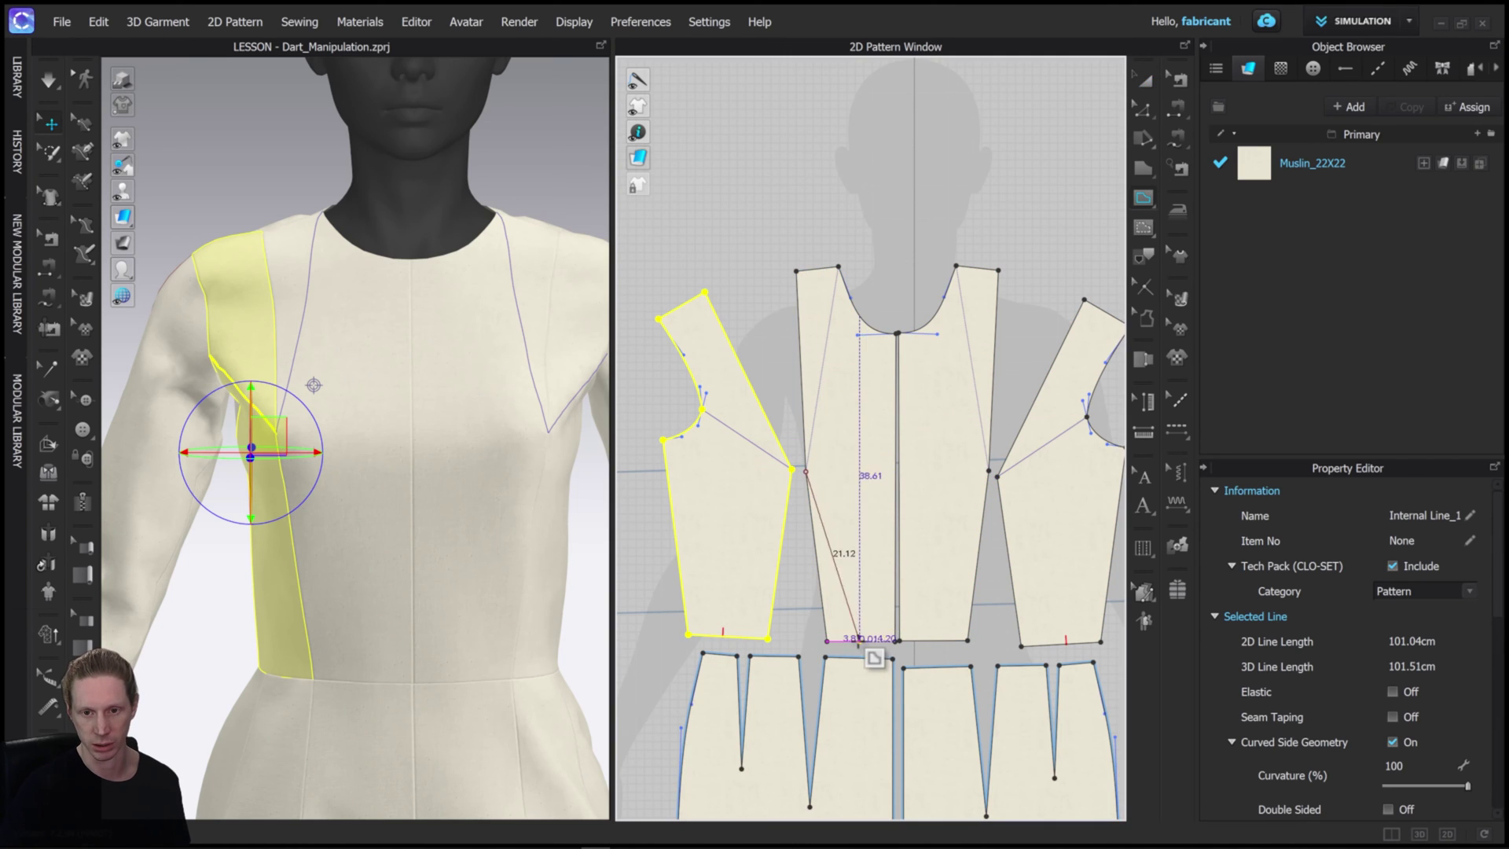
left_click(847, 641)
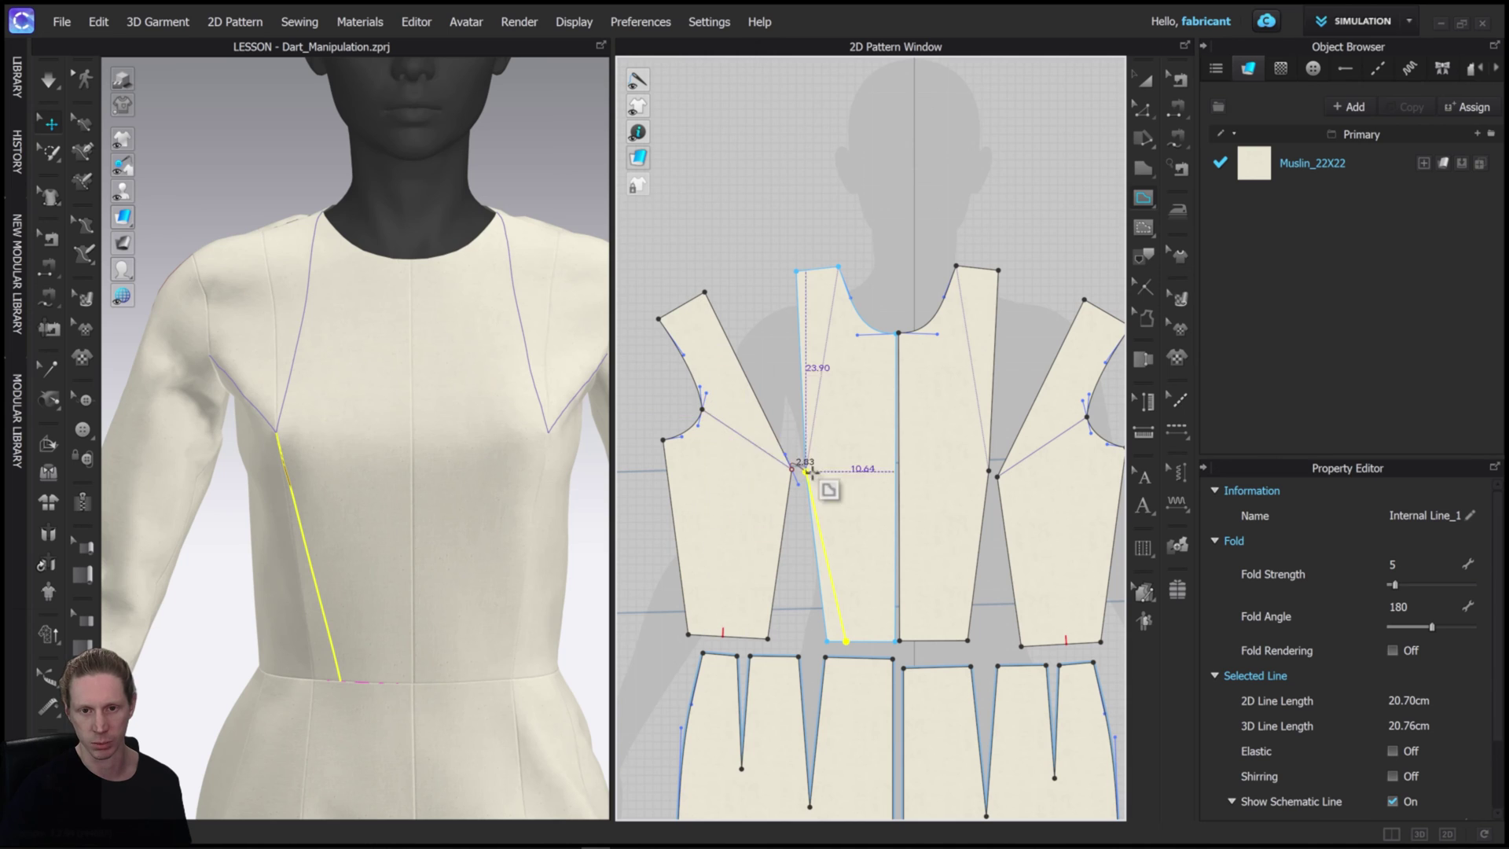
left_click(700, 408)
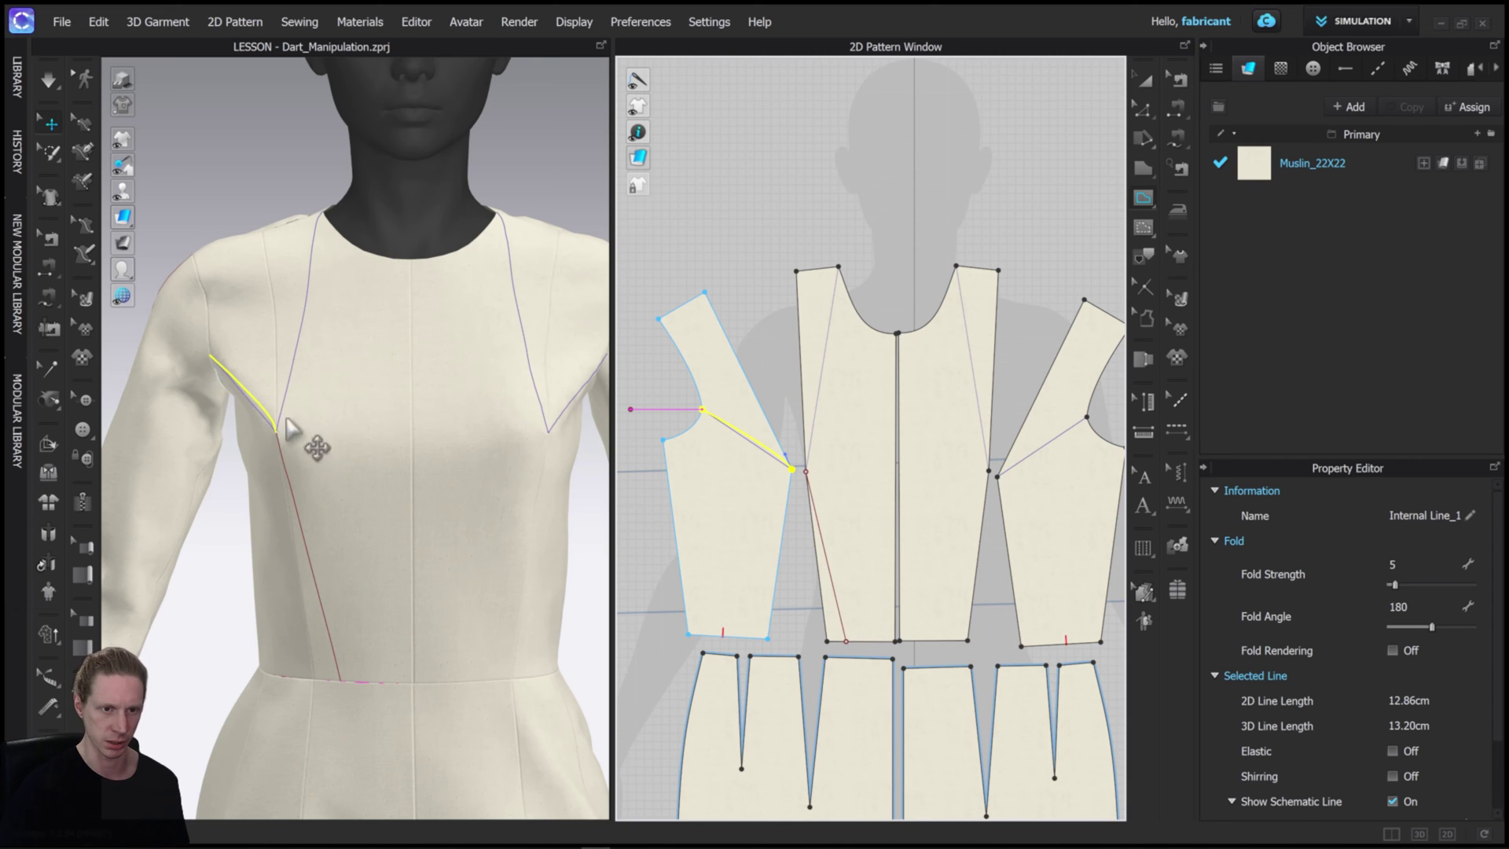
Step: Per the asymmetric bodice photo, draw internal lines on the opposite center front panel: center neckline to bust point (about 19.6 cm), bust point to waist (20.5 cm)
key("alt+Tab")
scroll(654, 592, "up", 6)
middle_click_drag(686, 479, 641, 166)
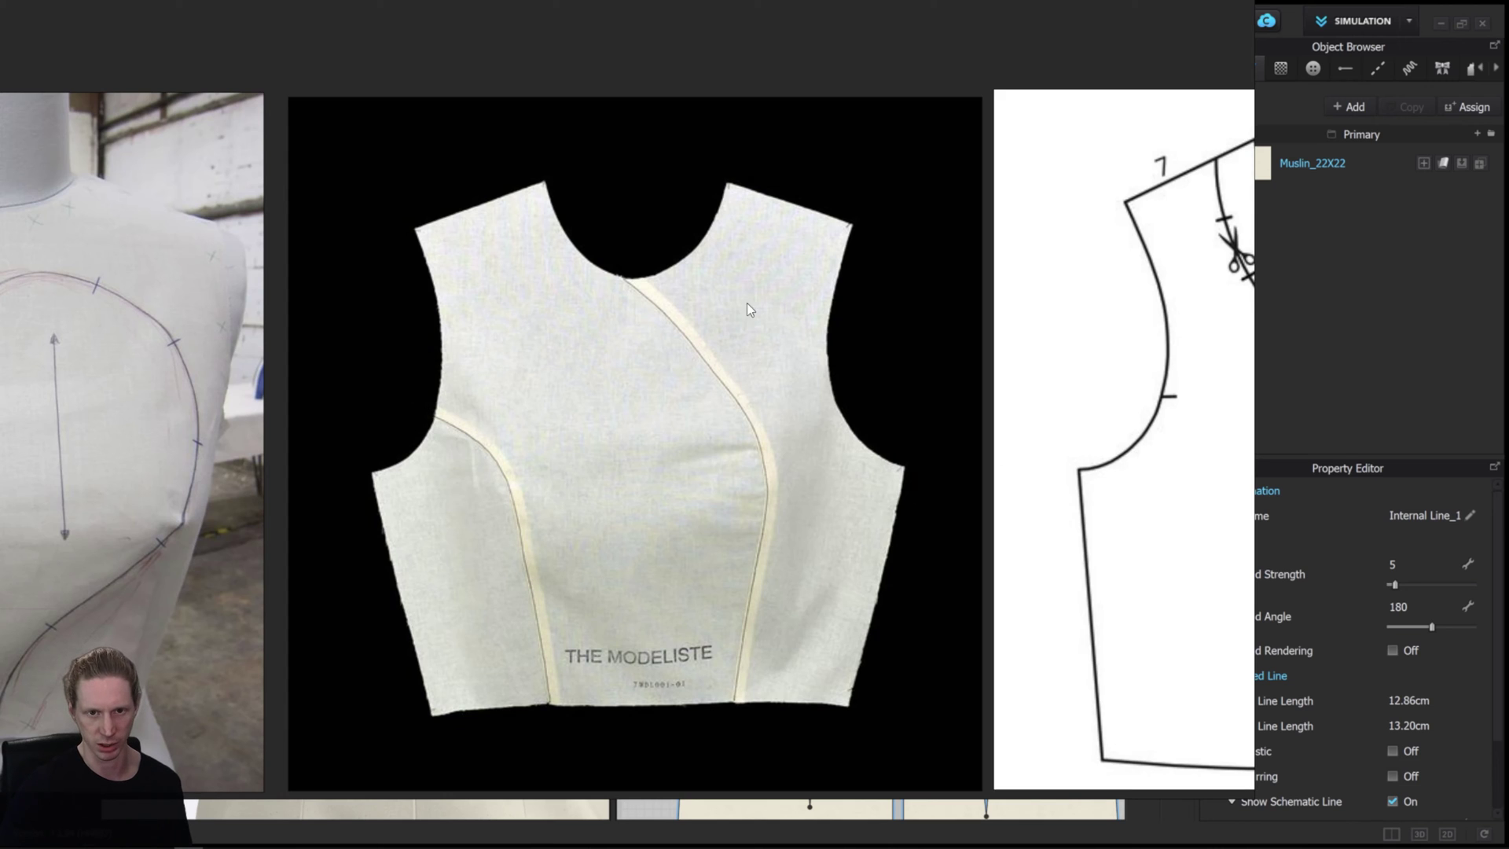
key("alt+Tab")
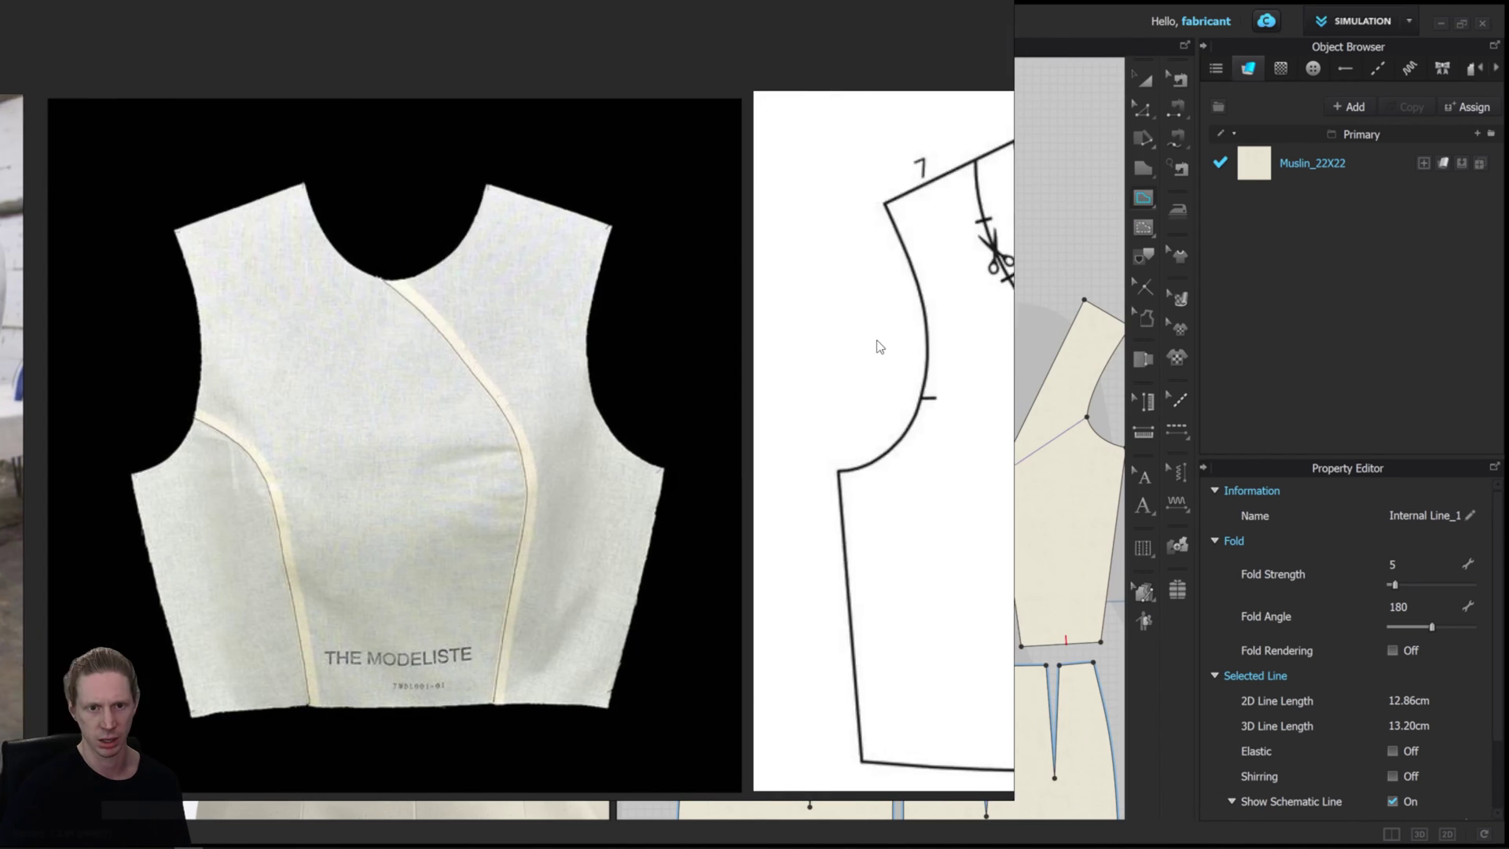
scroll(1053, 377, "up", 5)
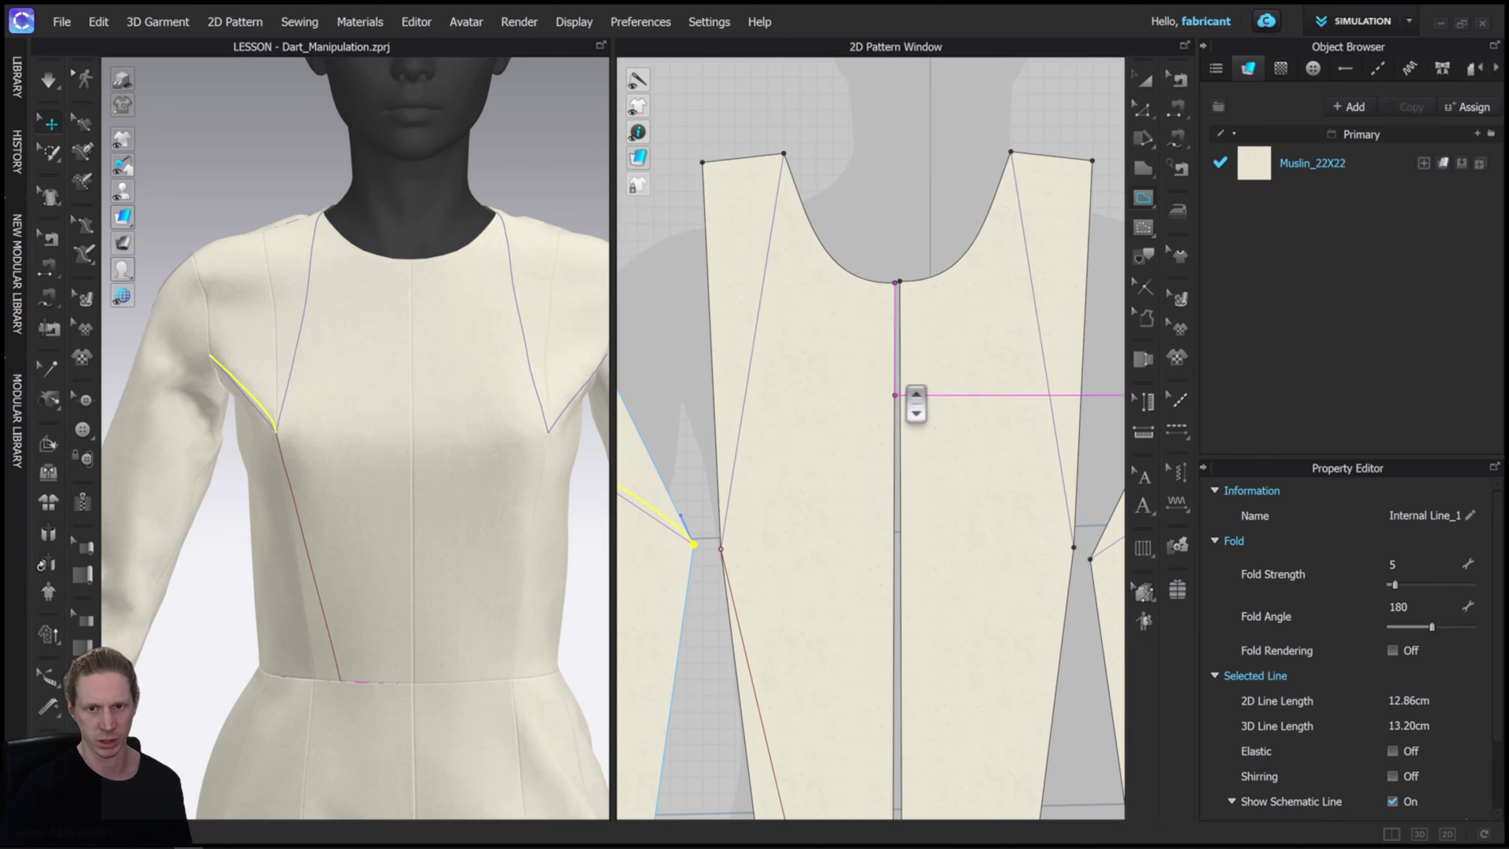
left_click(748, 217)
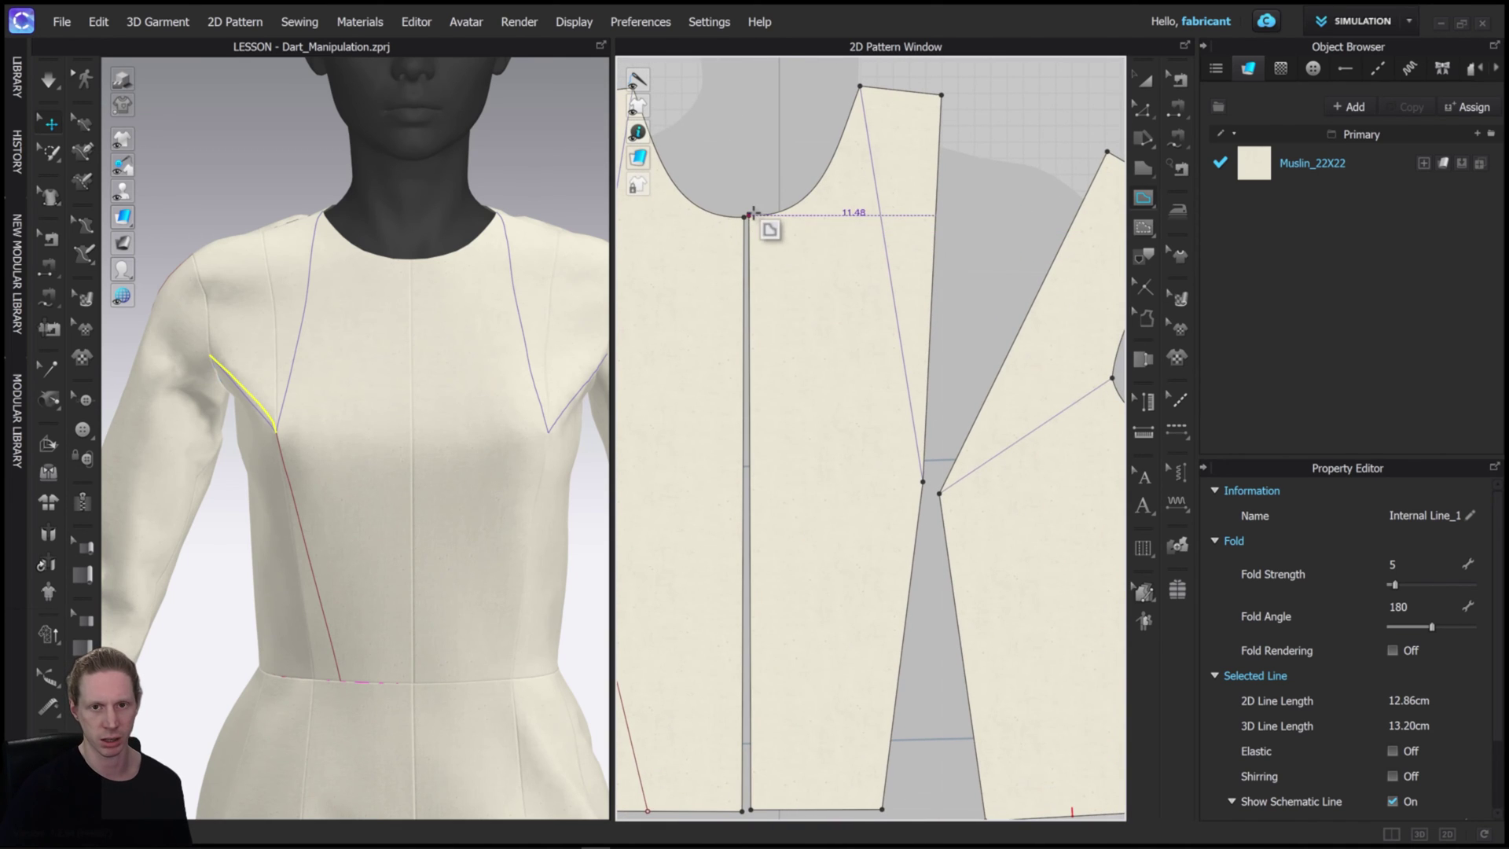
double_click(921, 482)
middle_click_drag(1016, 478, 1003, 375)
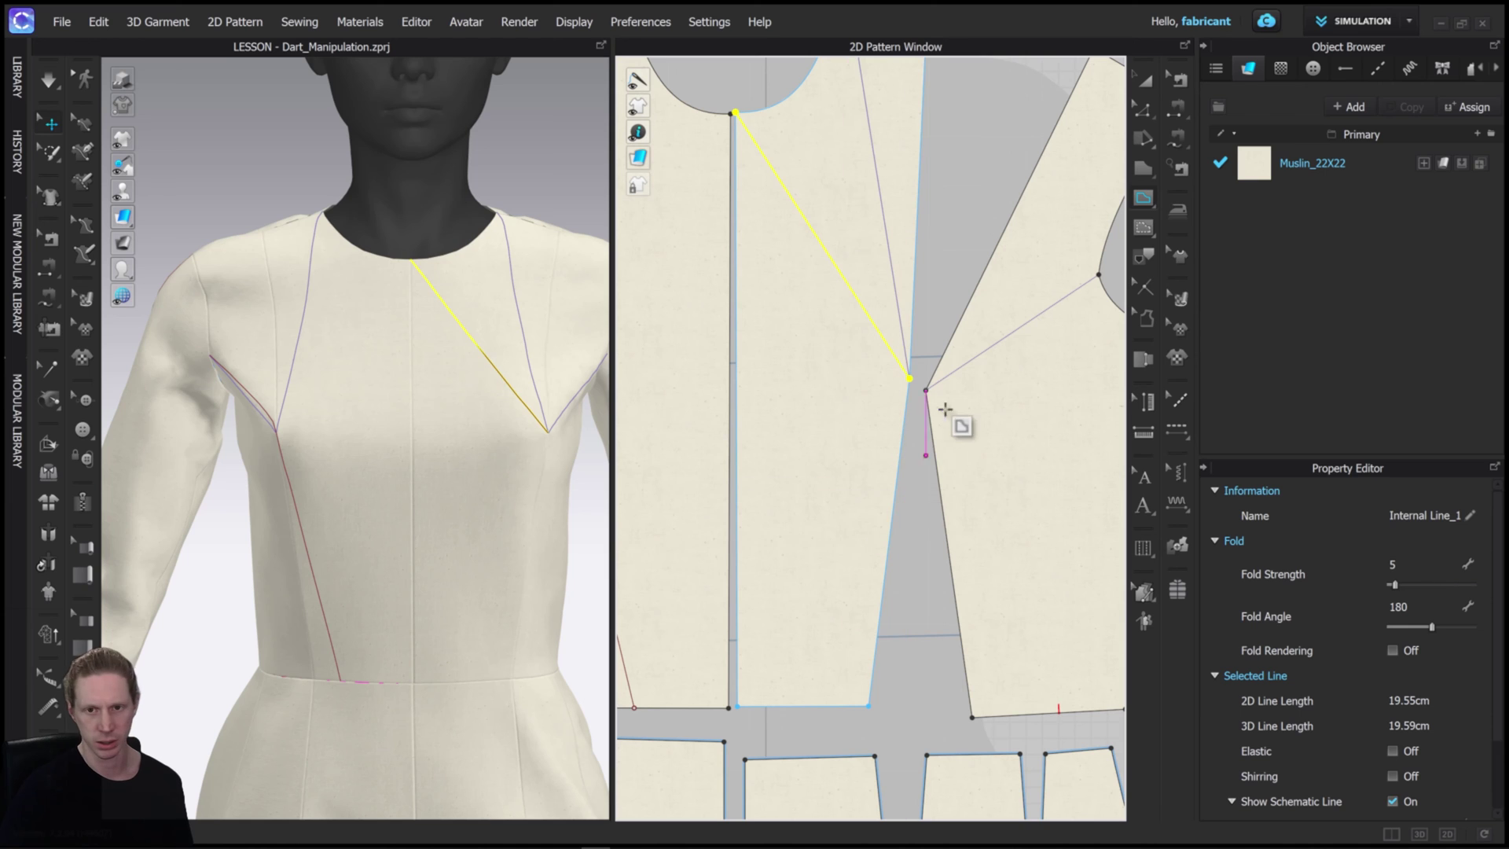
left_click(898, 388)
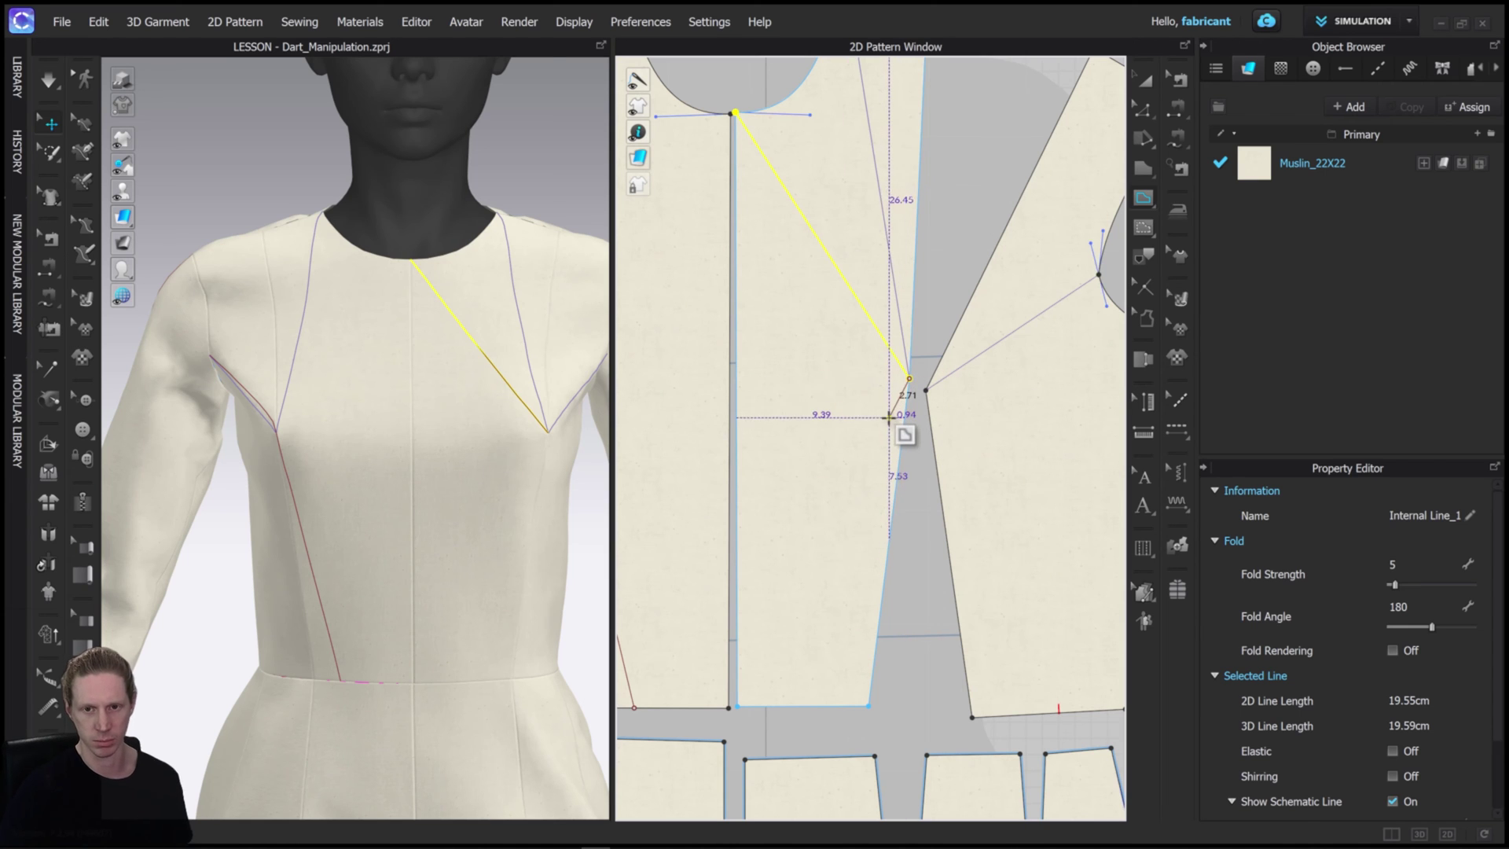
left_click(847, 704)
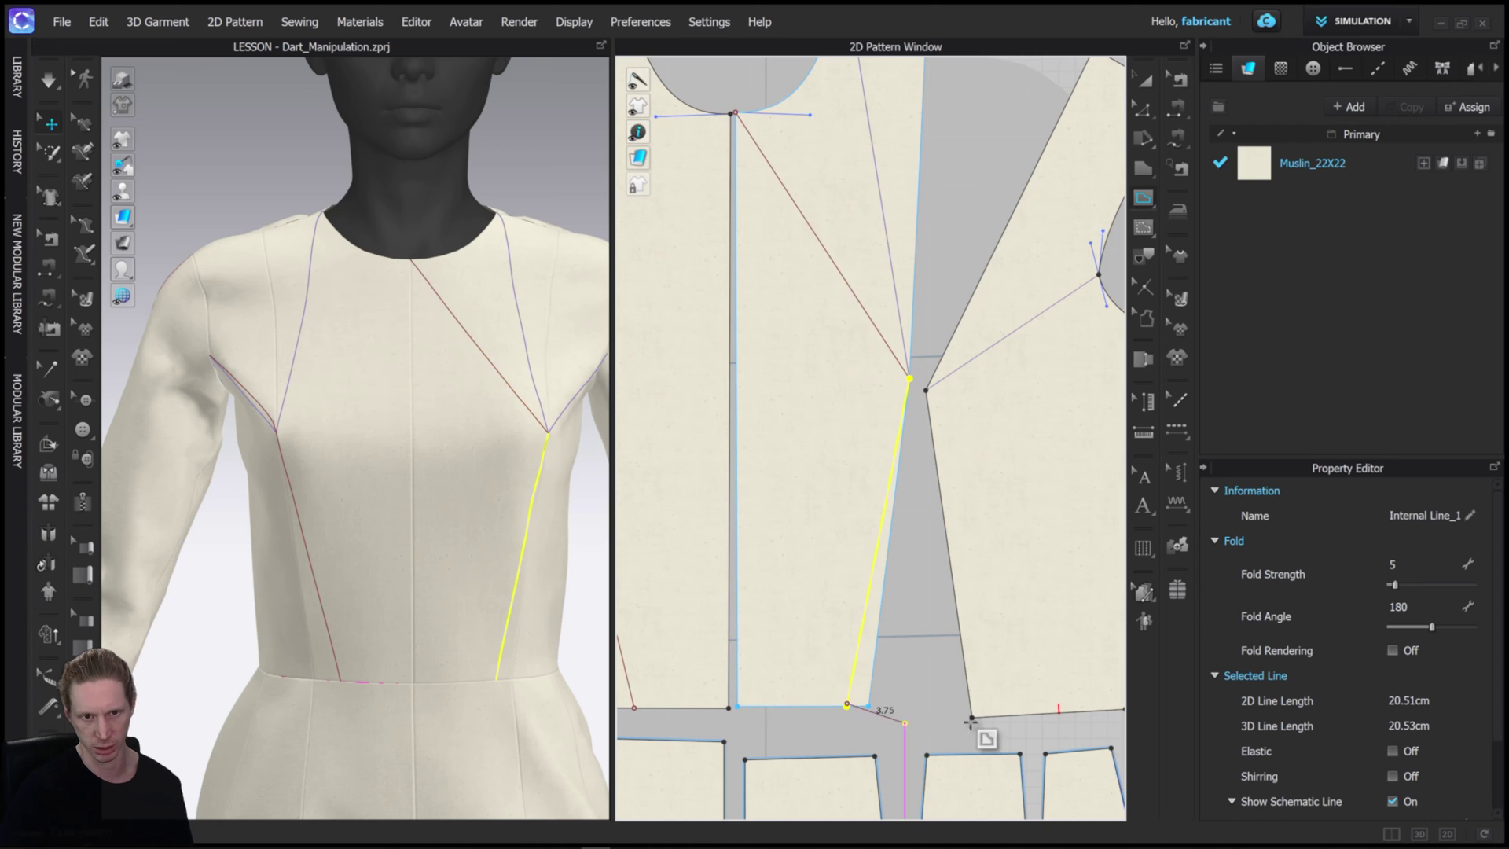
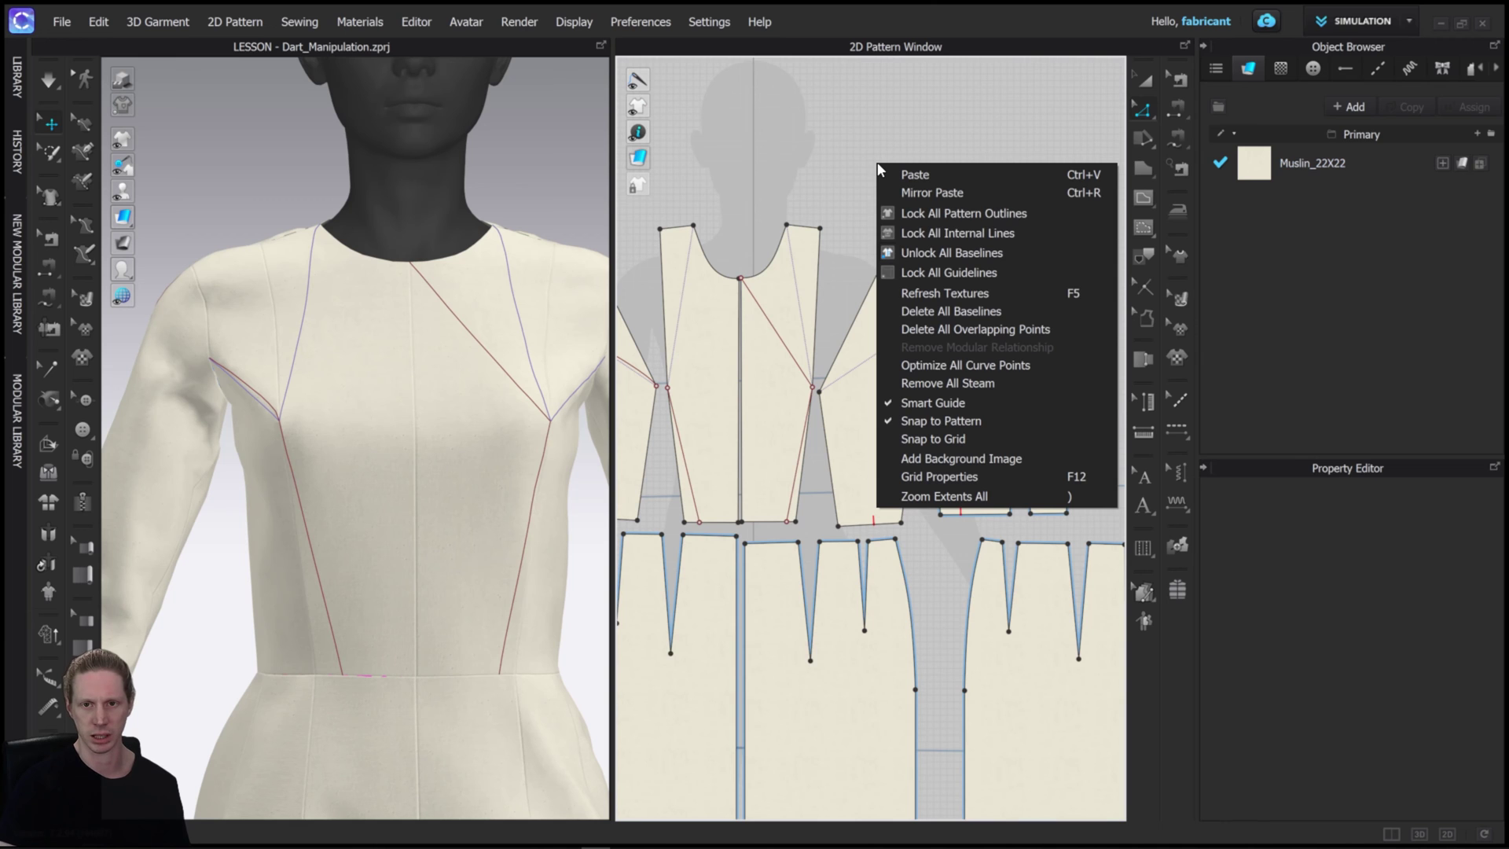
Step: Delete all baselines from the pattern pieces
left_click(930, 312)
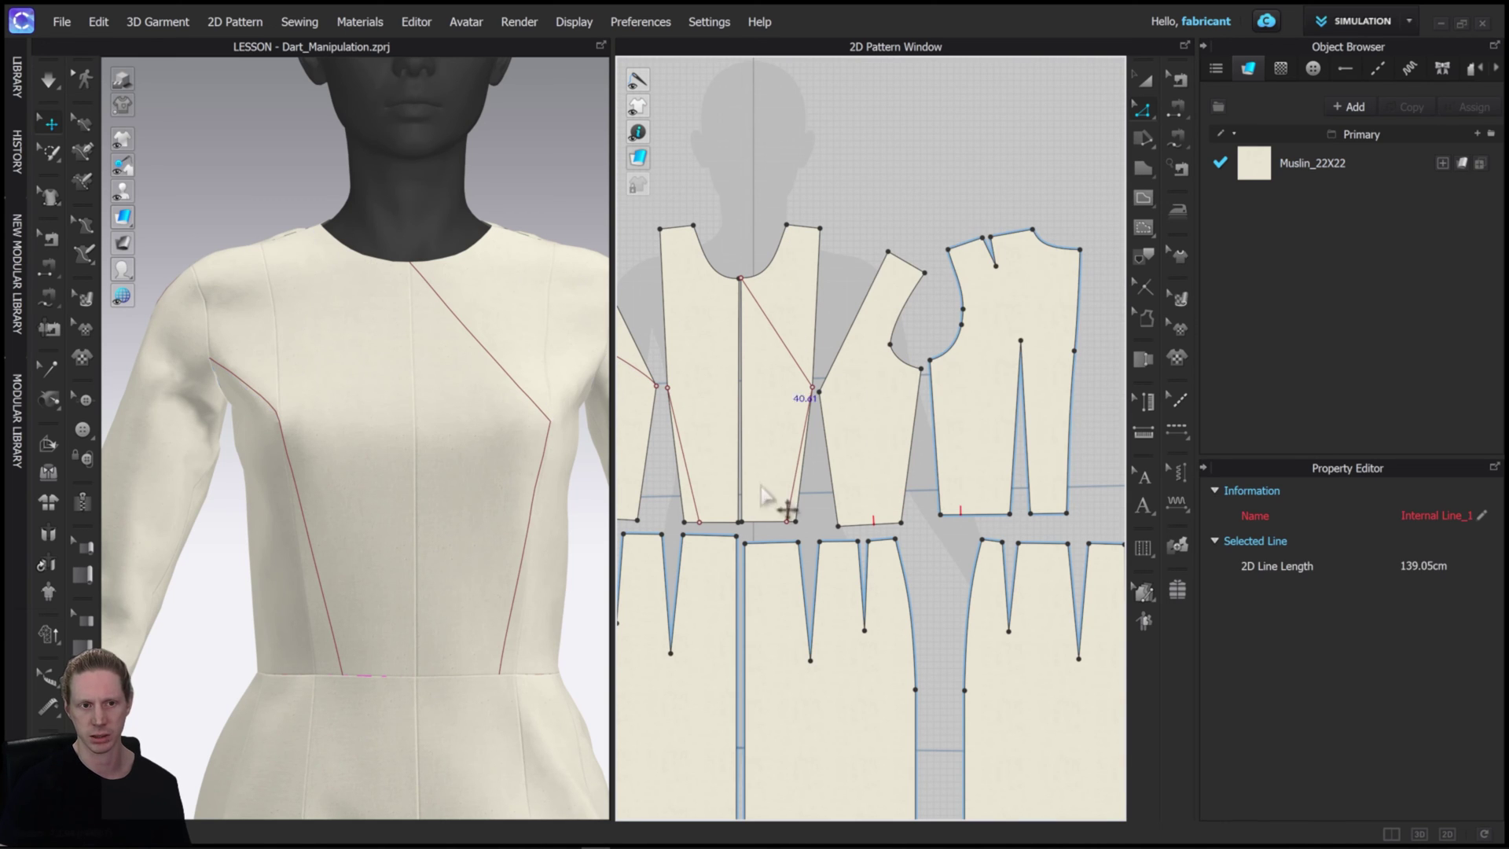
scroll(833, 383, "down", 2)
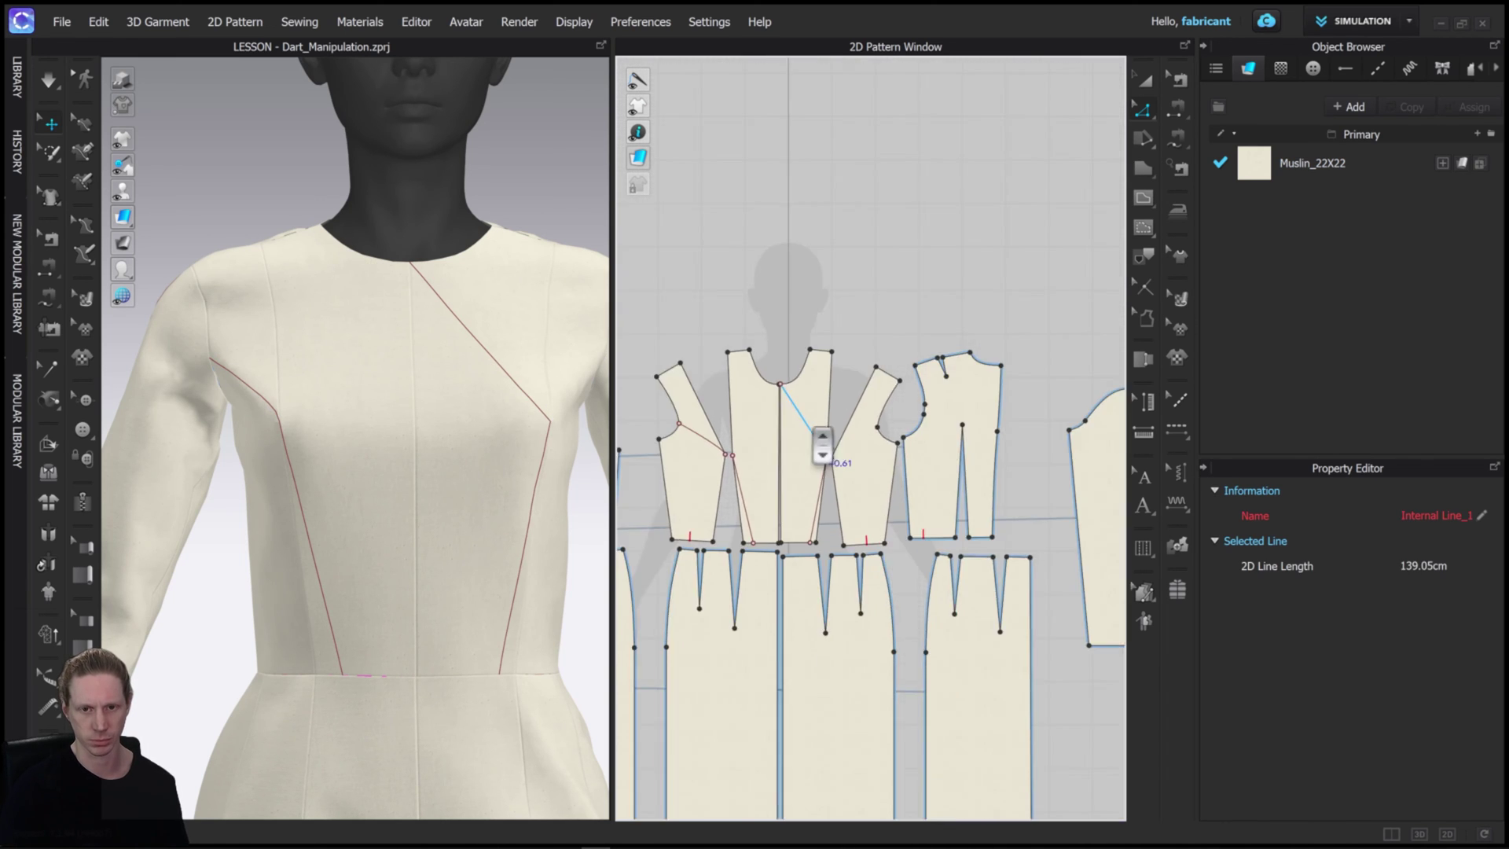
scroll(803, 390, "up", 4)
Step: Bend the straight center-neckline-to-bust-point internal line into an outward curve, about 19.7 cm long
left_click(799, 410)
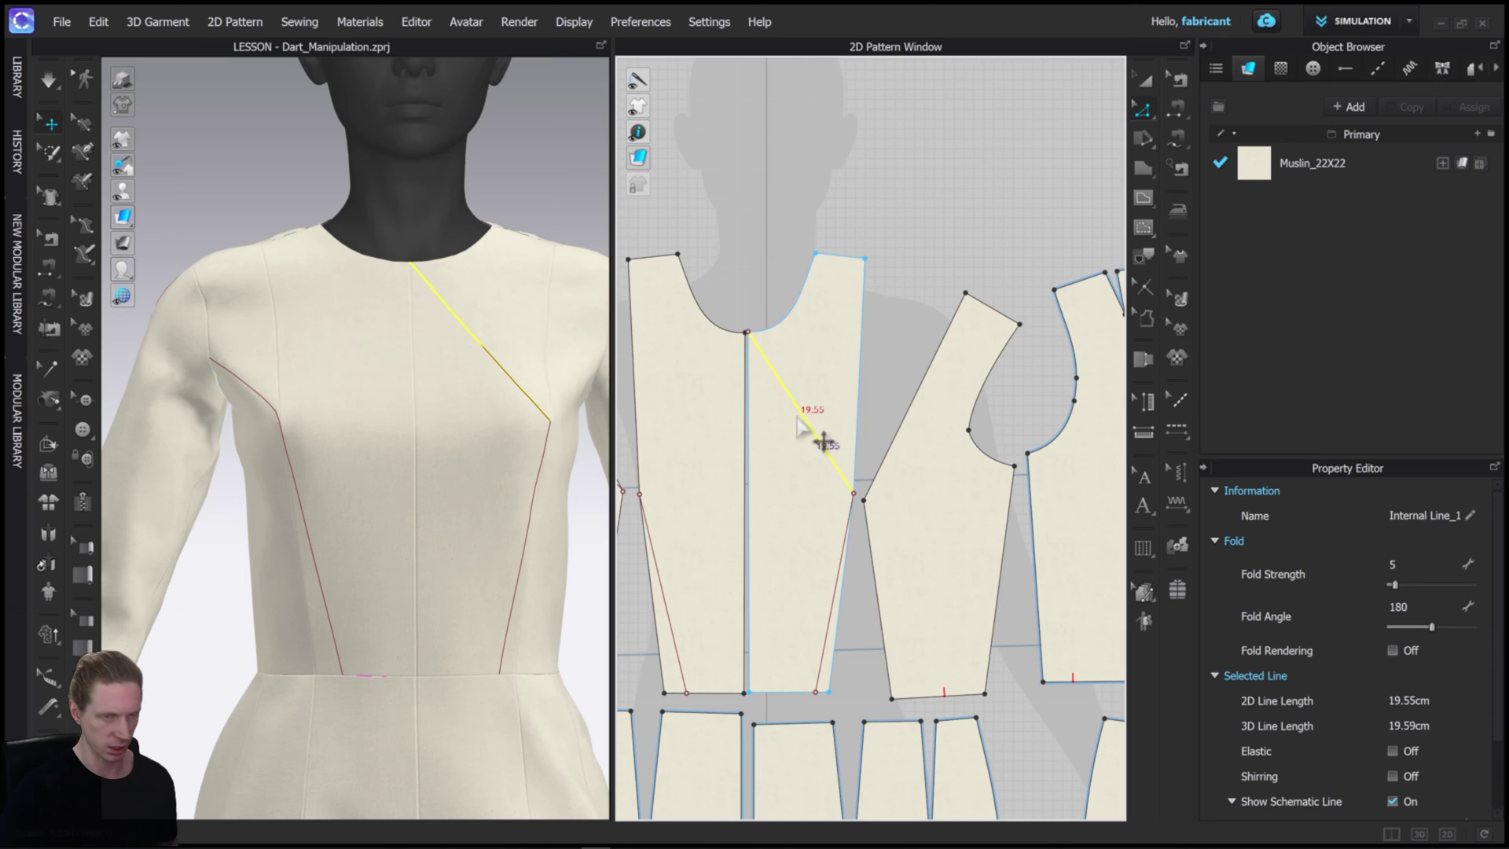
key("v")
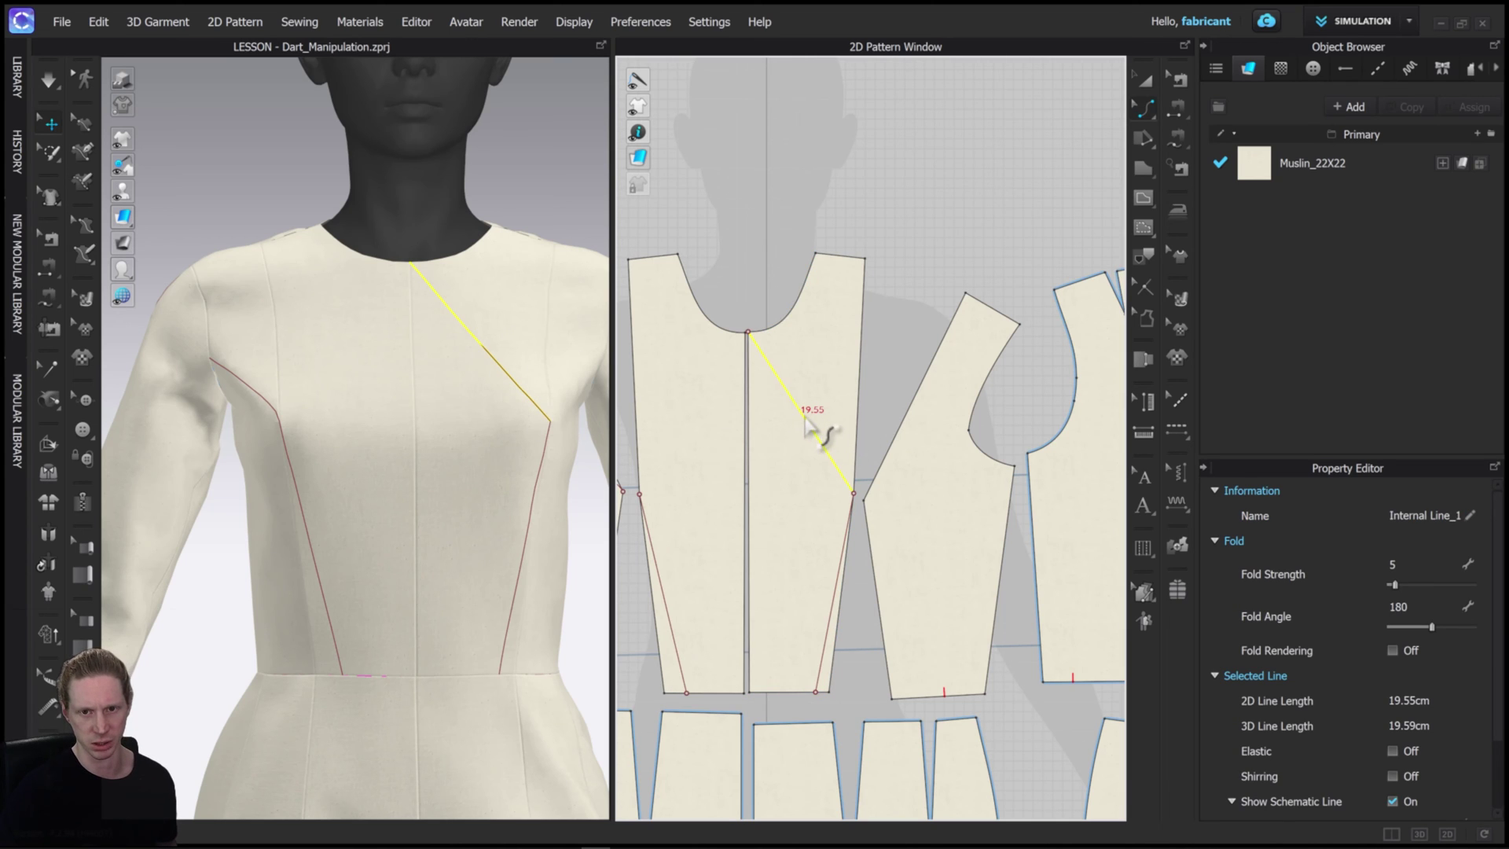
left_click_drag(804, 419, 813, 417)
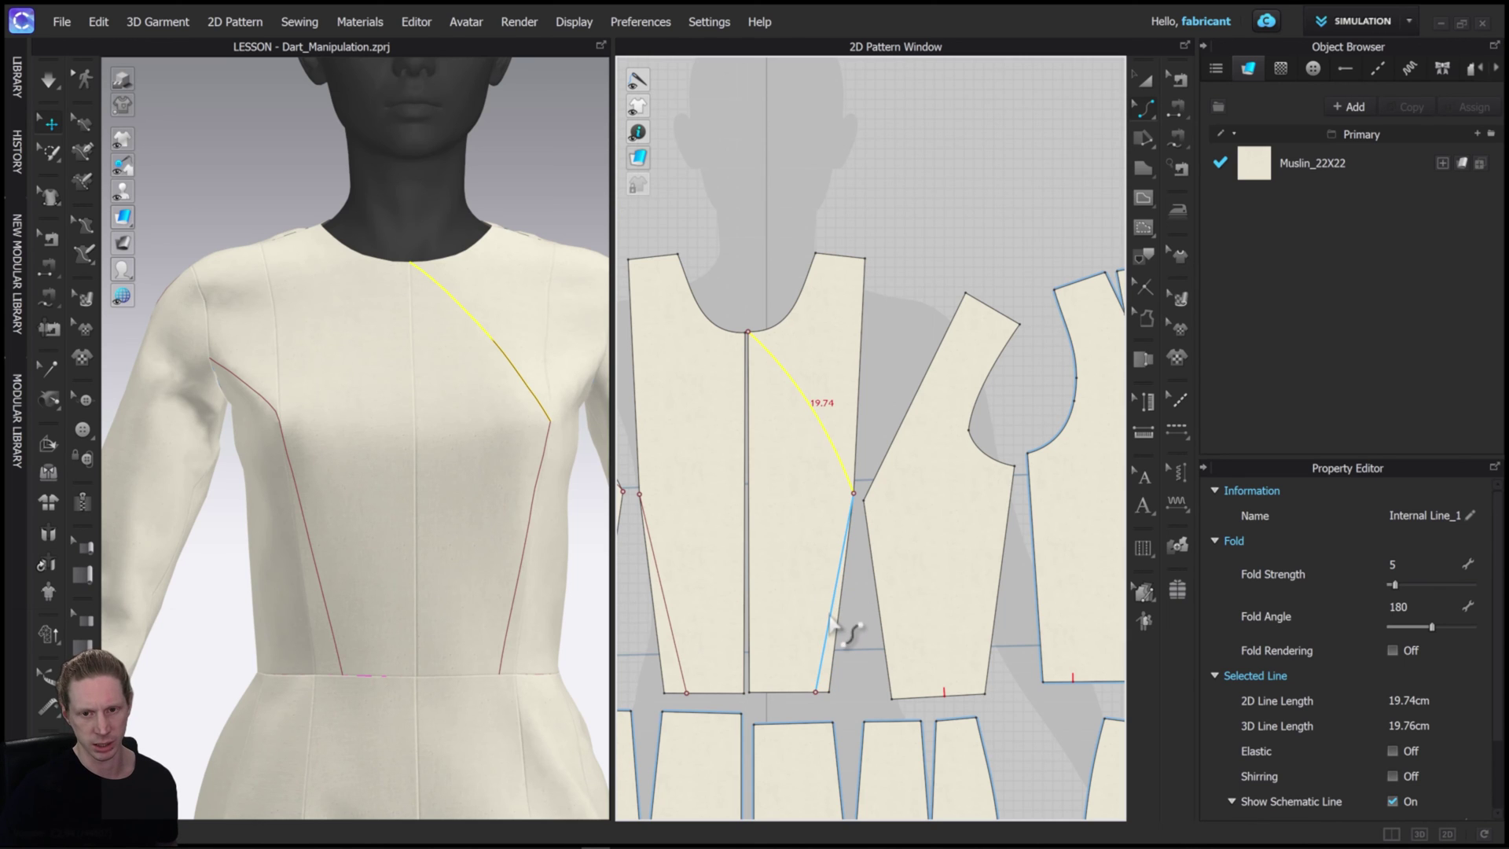
Step: Curve the bust-to-waist internal line on the same center front panel slightly outward, about 20.5 cm long
scroll(831, 623, "up", 4)
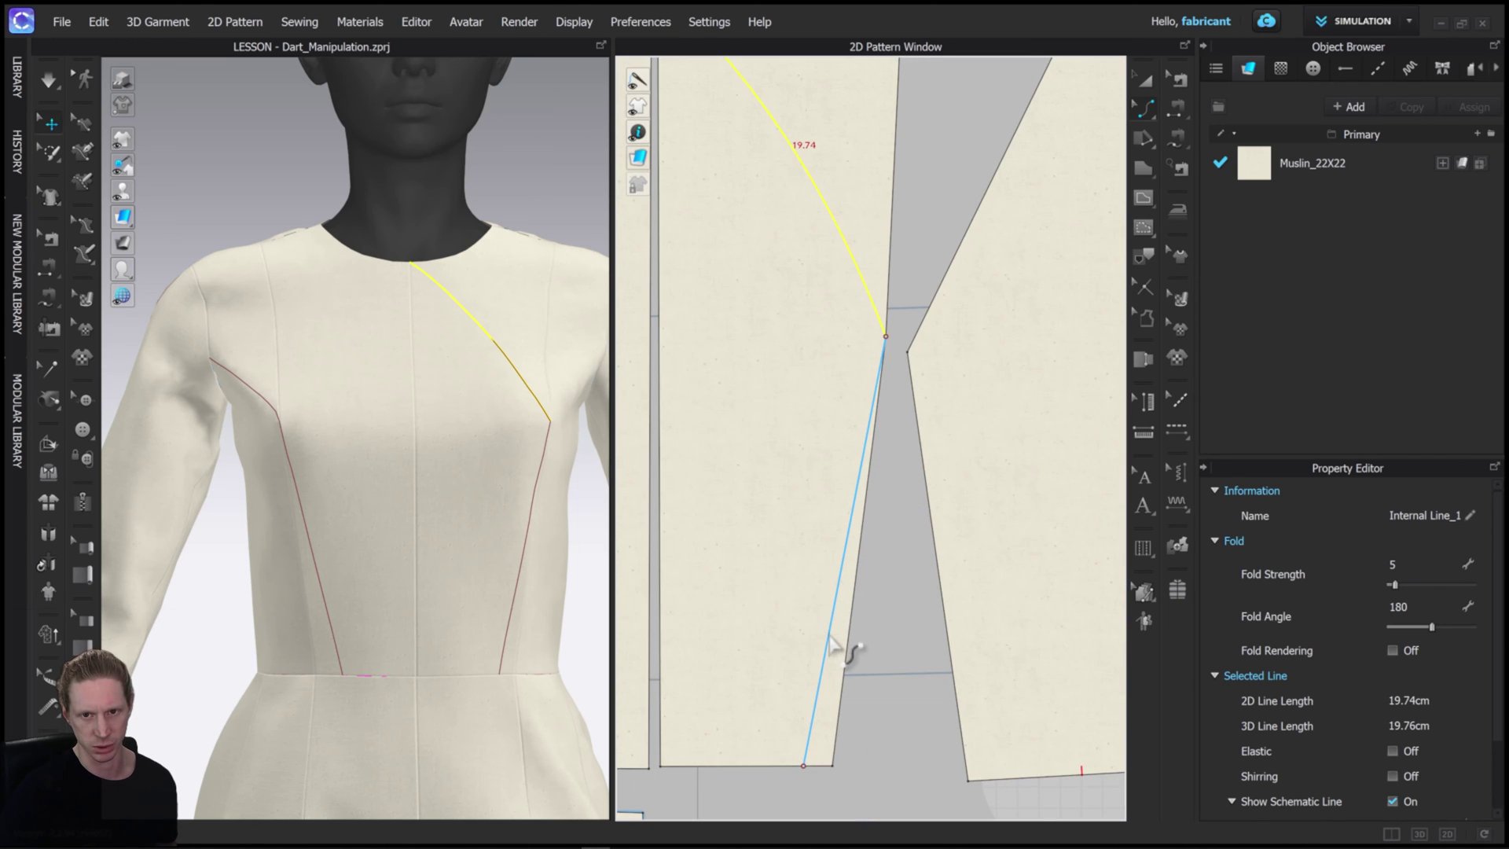
left_click_drag(831, 641, 840, 648)
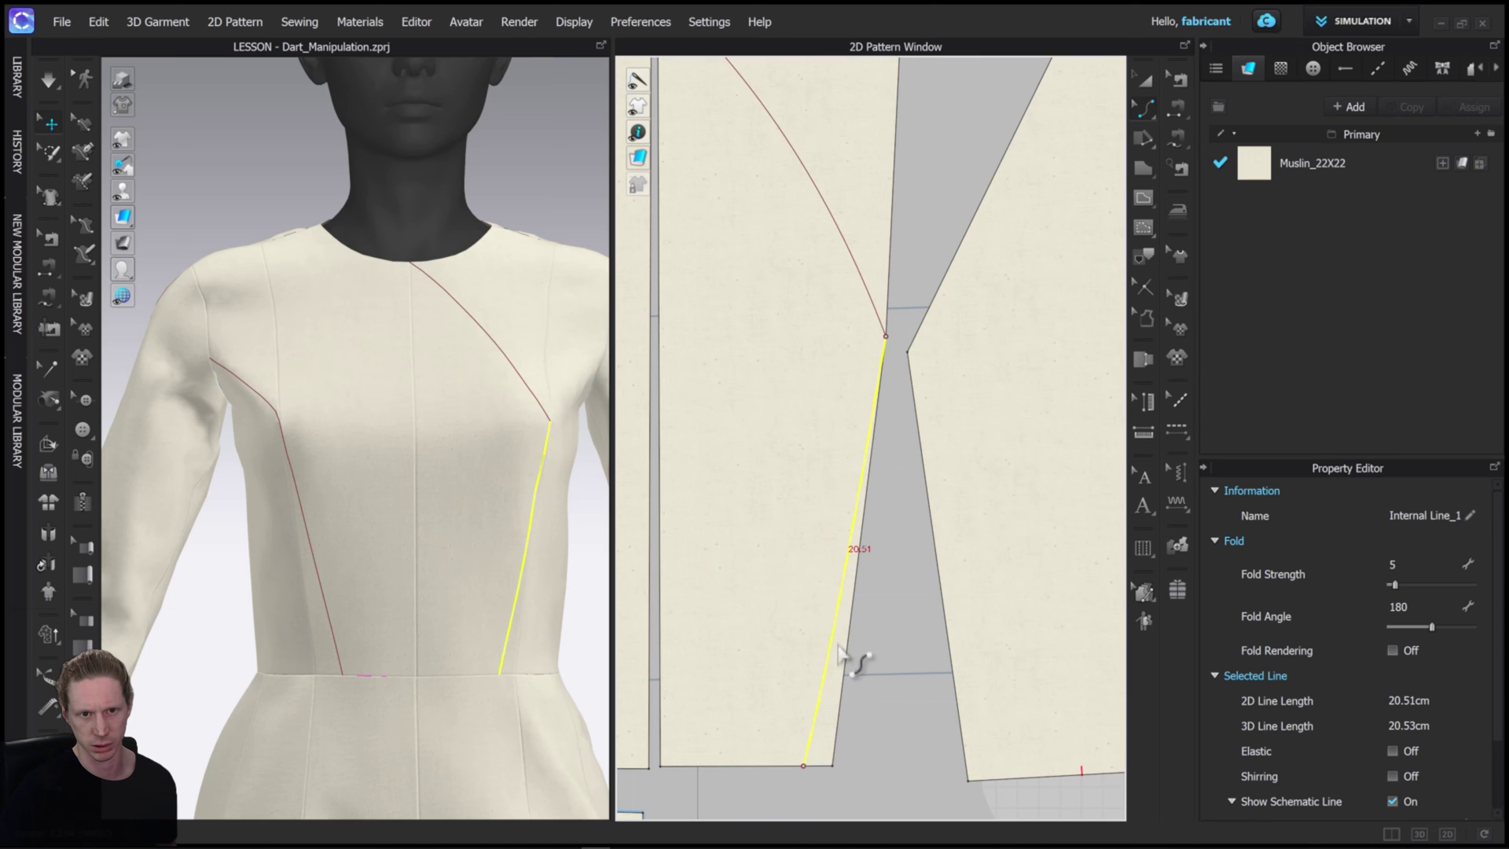
right_click_drag(555, 503, 528, 498)
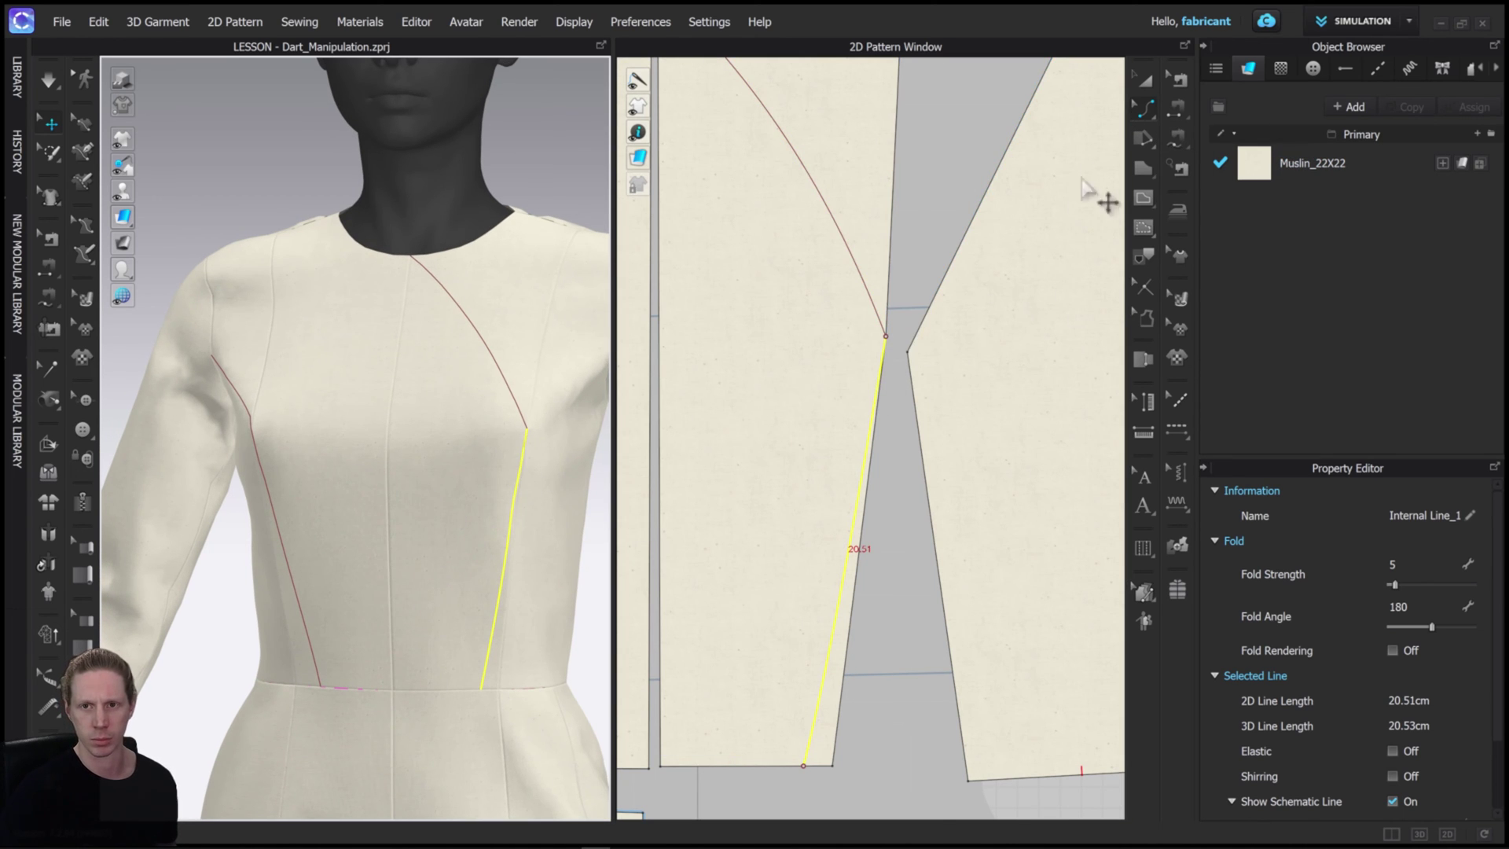
Step: Delete the bust-to-waist internal line beneath the curved neckline line on the center front panel
left_click(1143, 110)
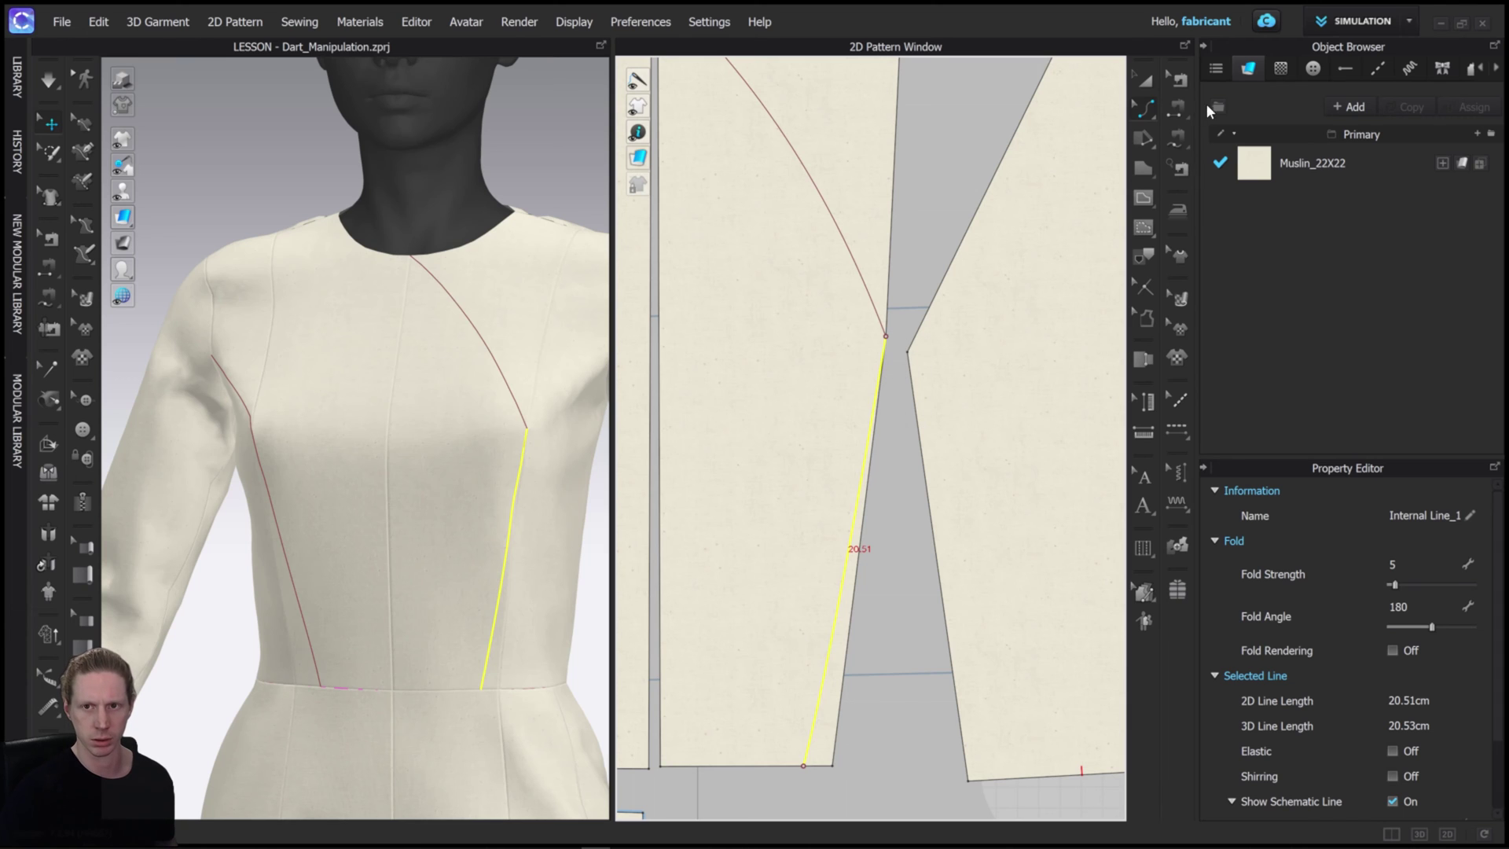
left_click(1144, 110)
left_click(1194, 131)
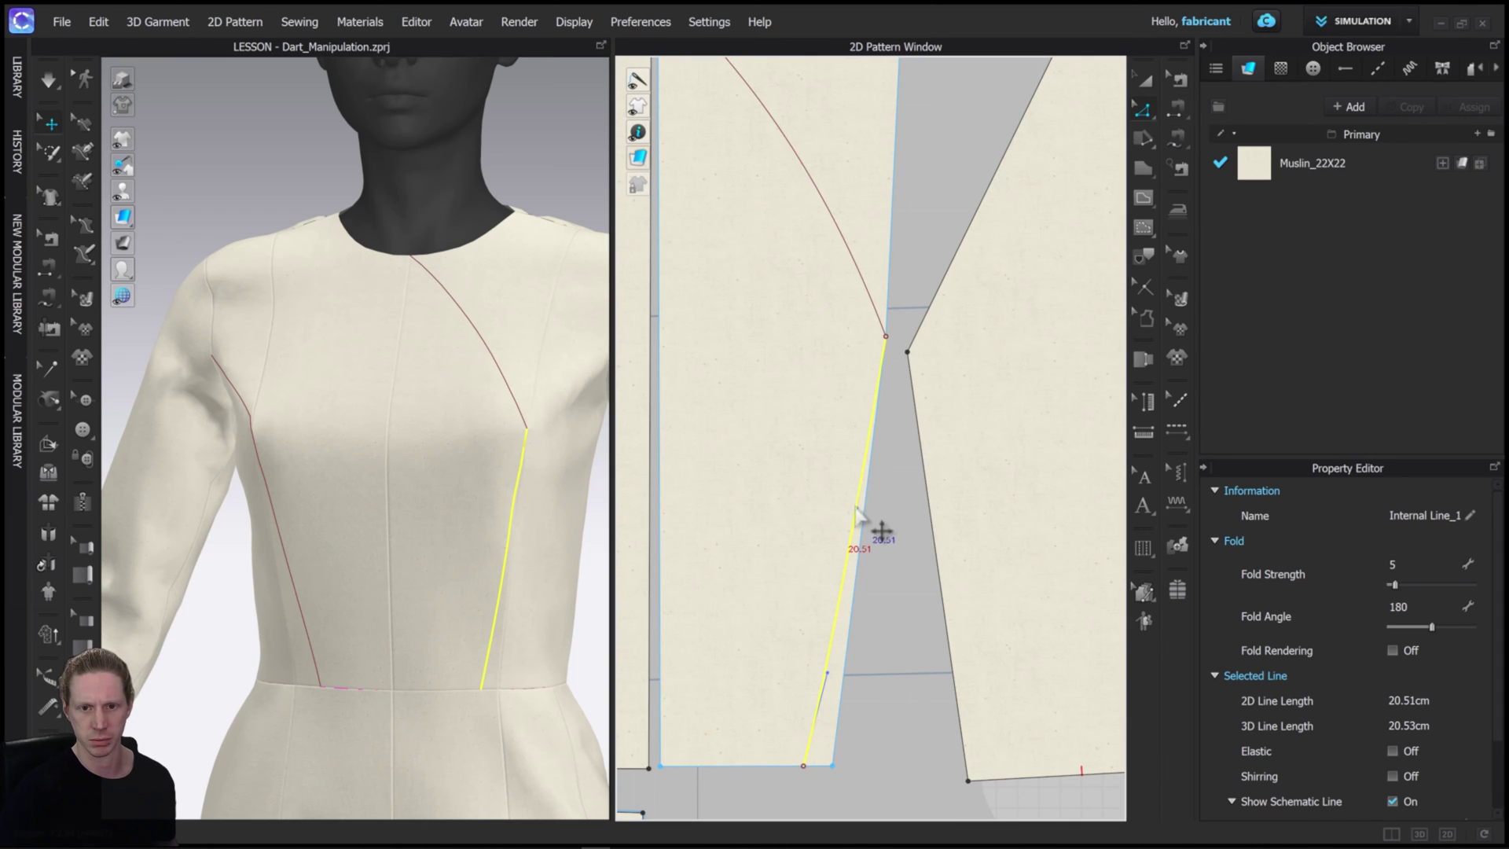
left_click(861, 525)
left_click(1142, 108)
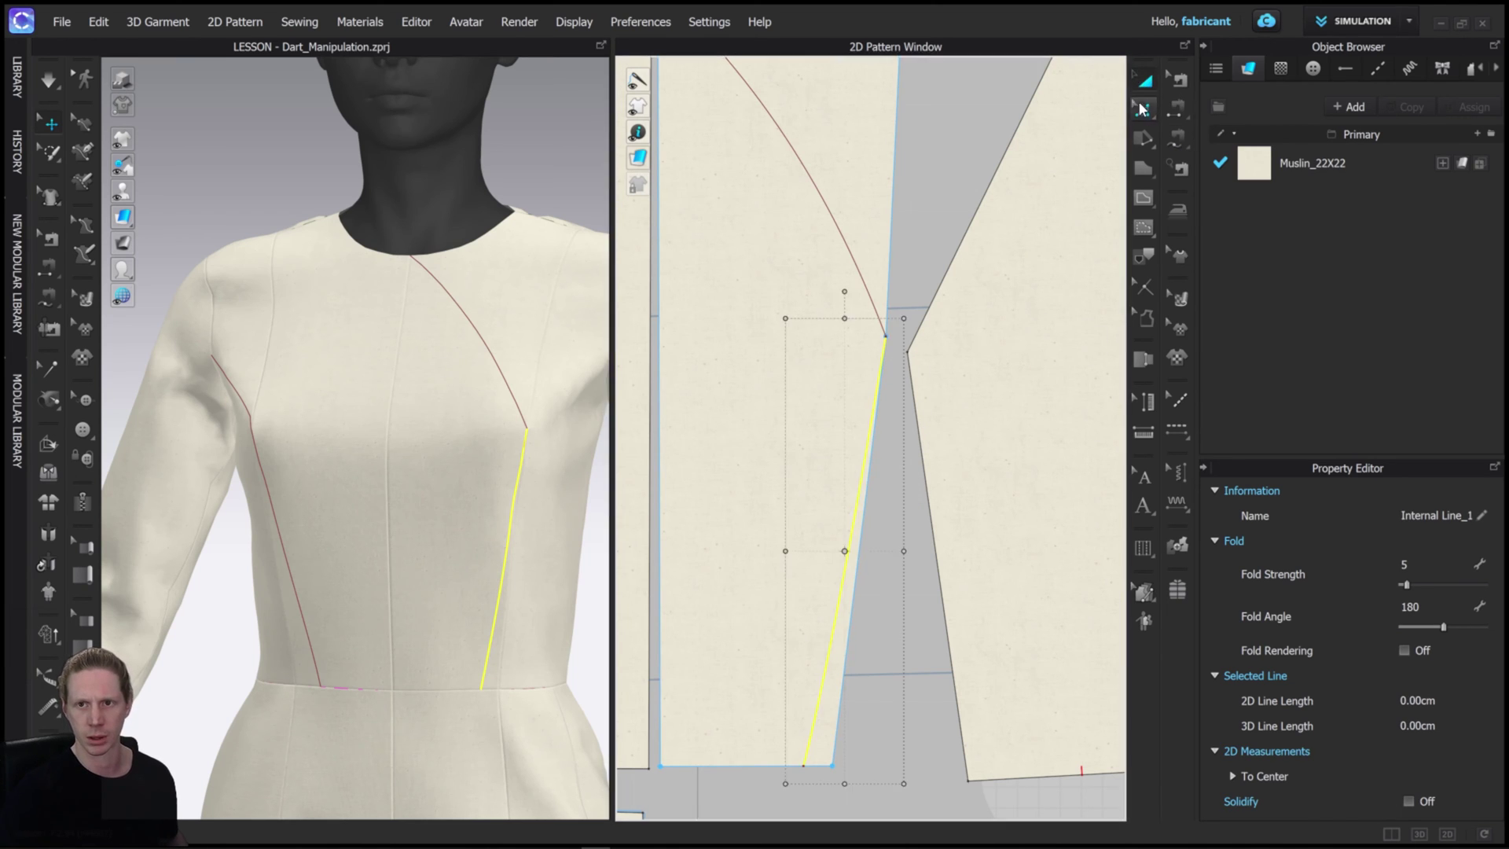
left_click(1148, 122)
left_click(1178, 109)
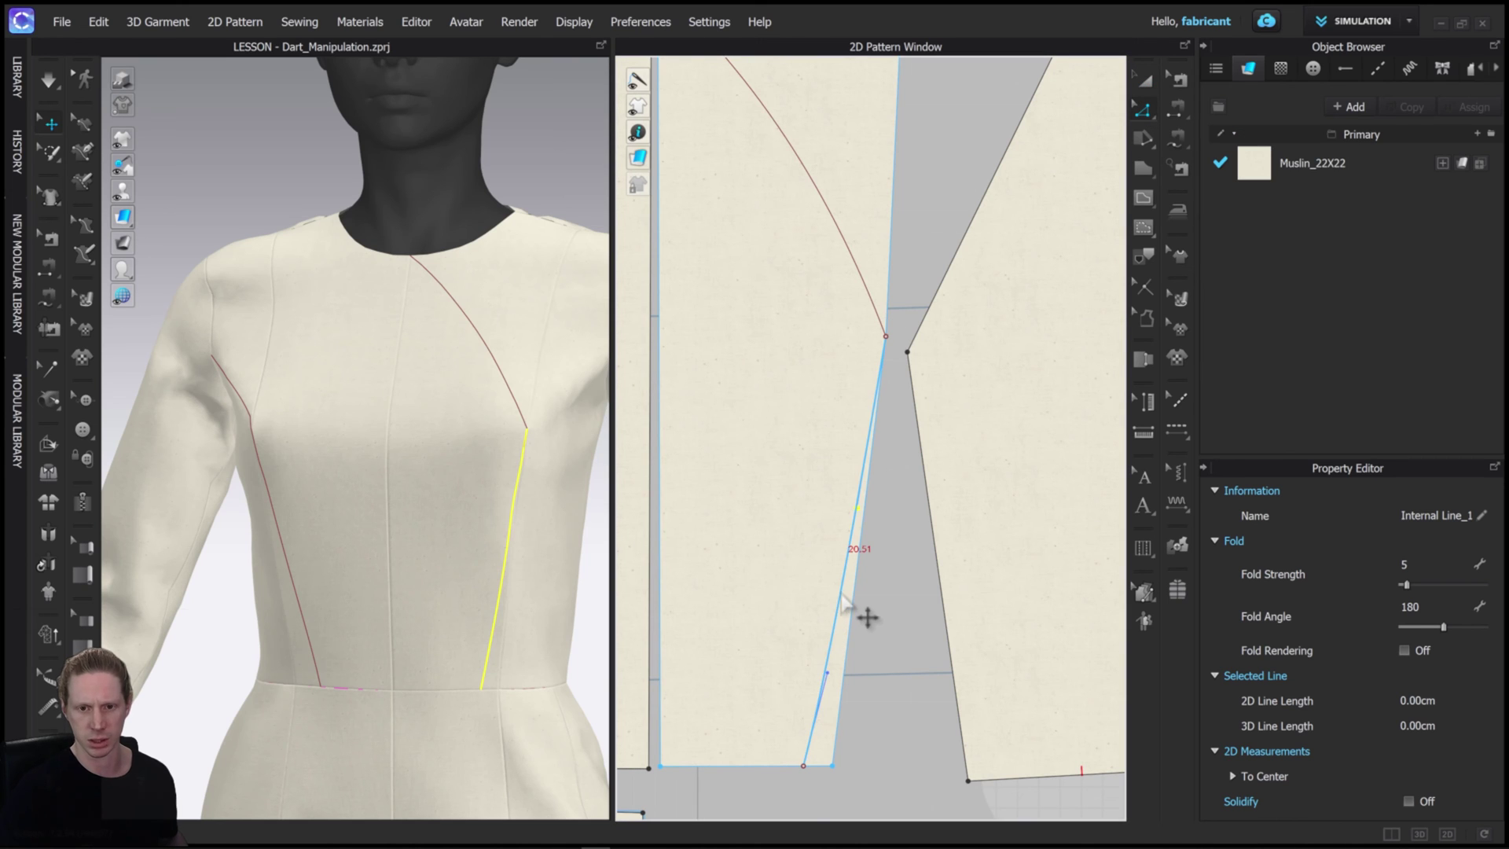
left_click(845, 601)
key("Delete")
Step: Draw a bowed internal line on the adjoining side front, from the bust point out and back to the seam edge, about 9.6 cm long
left_click(1143, 196)
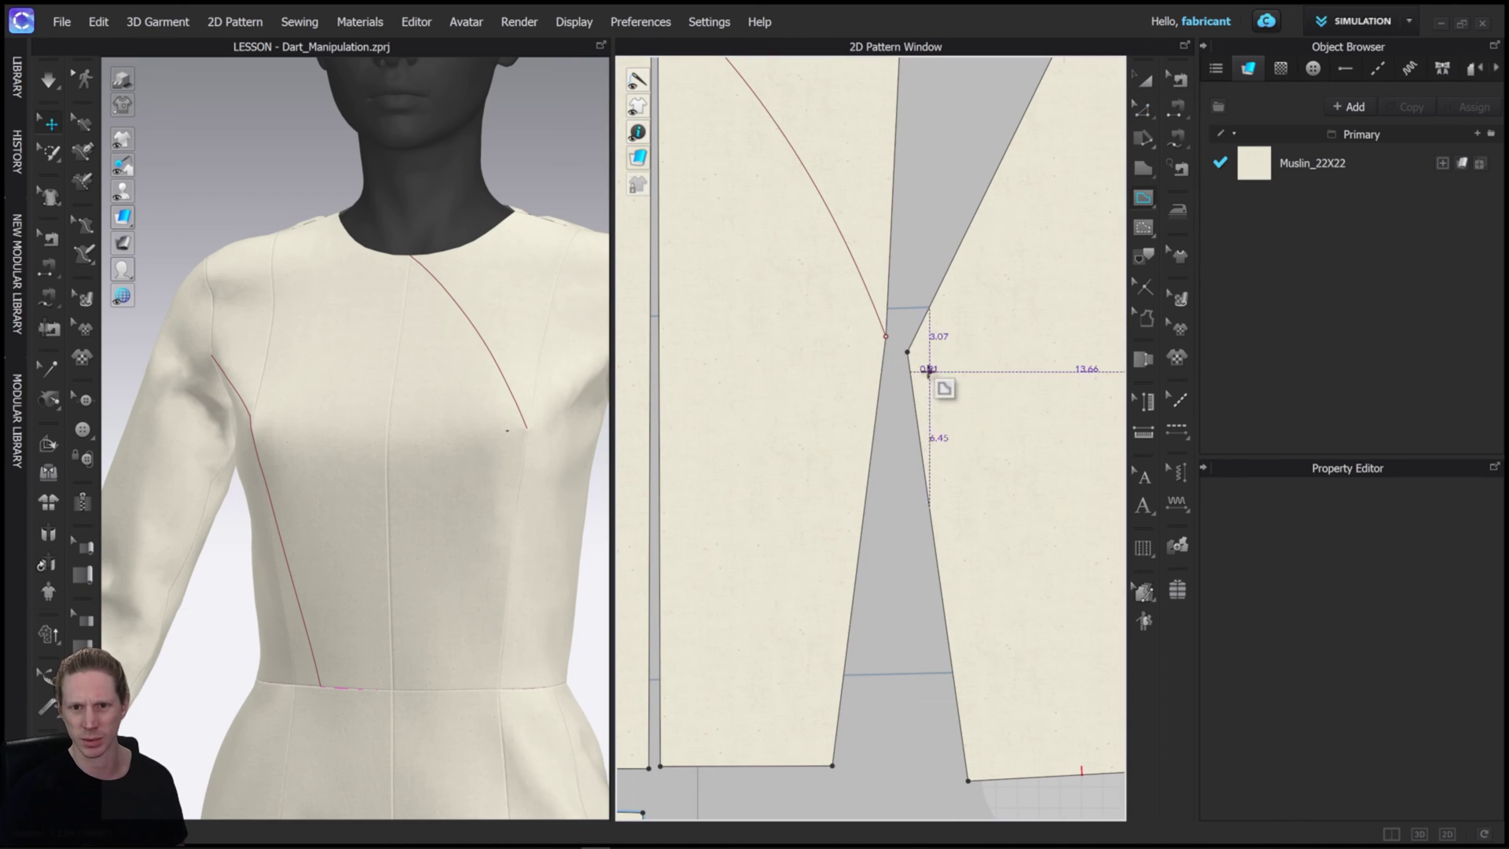
left_click(907, 351)
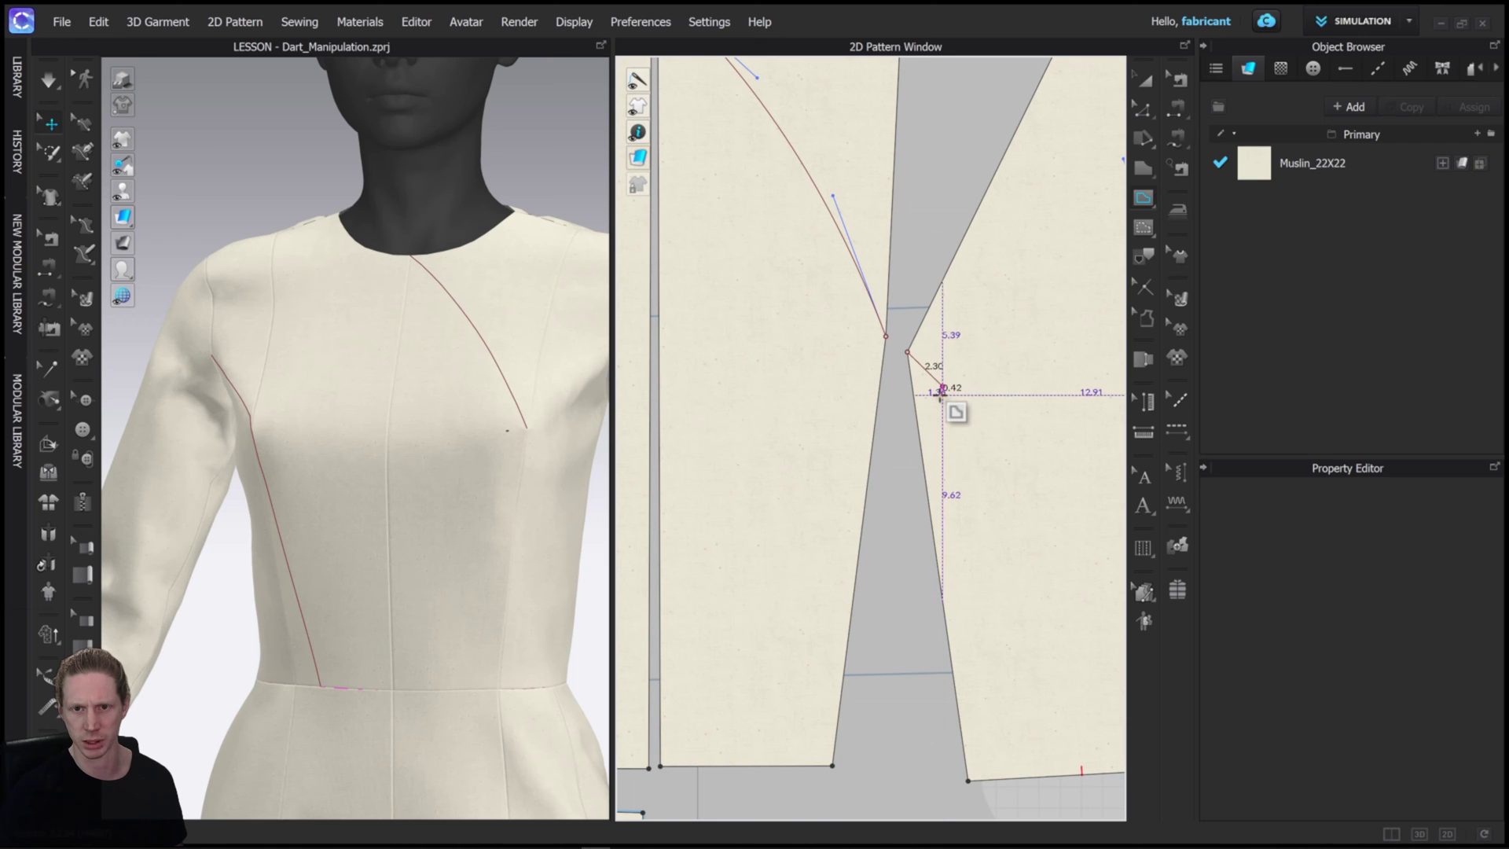
left_click(942, 386)
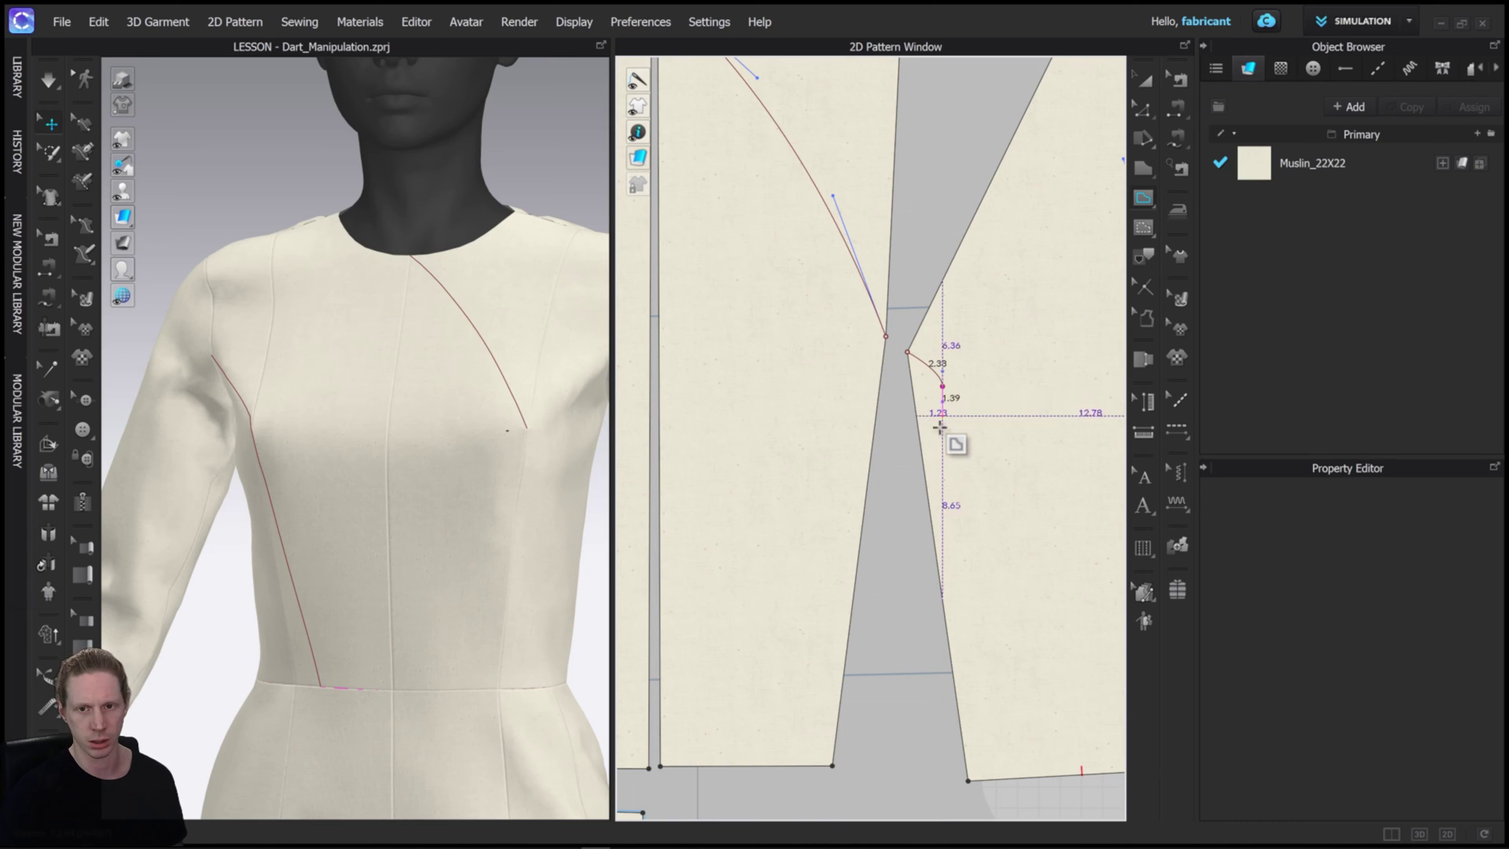
double_click(932, 539)
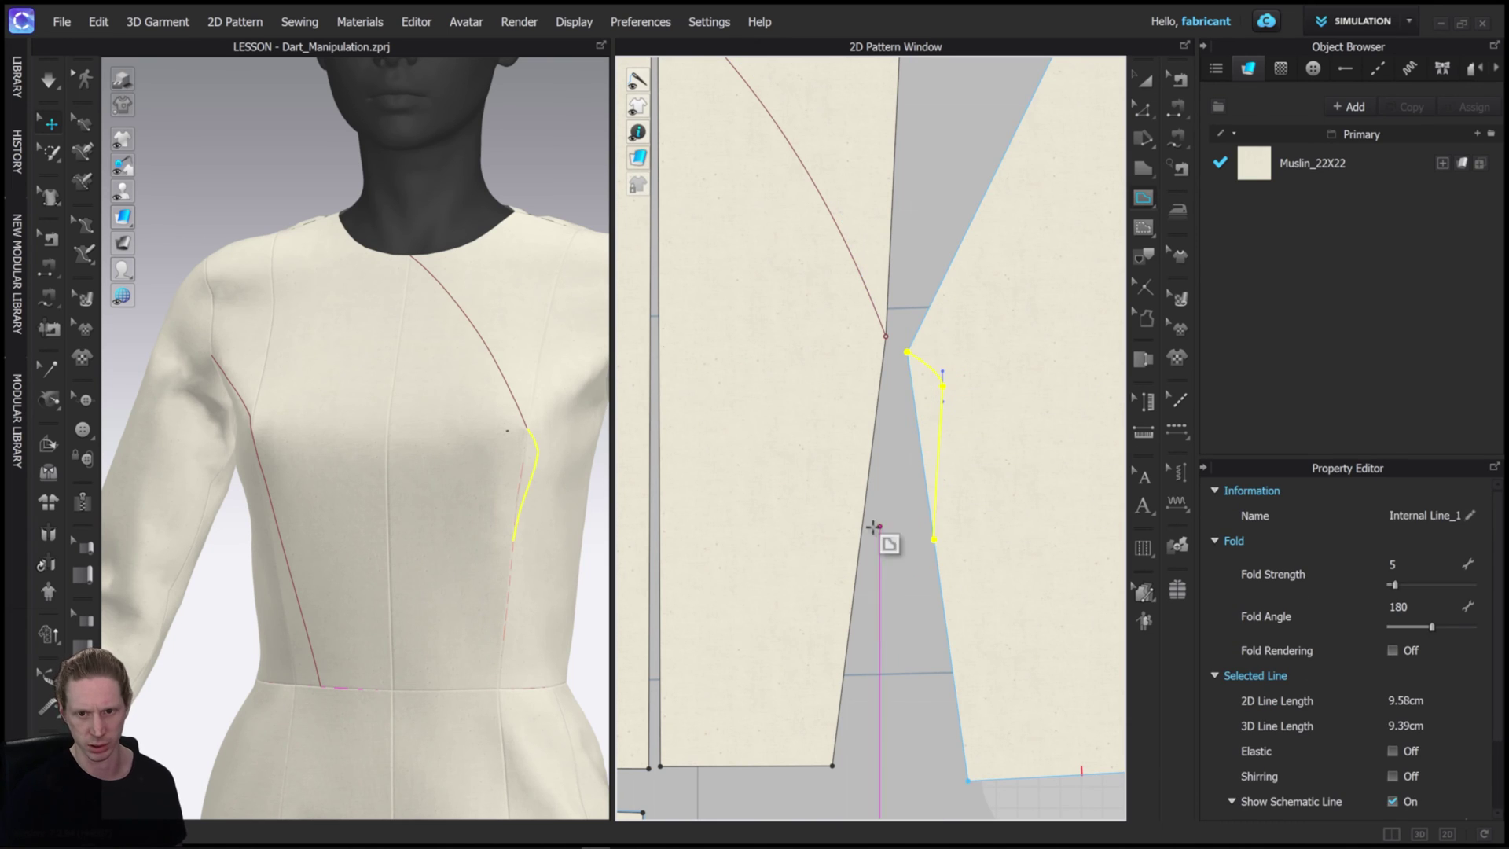
Step: Continue the style line on the center front panel with a straight internal line from the seam edge to the waist, about 10.7 cm long
left_click(858, 548)
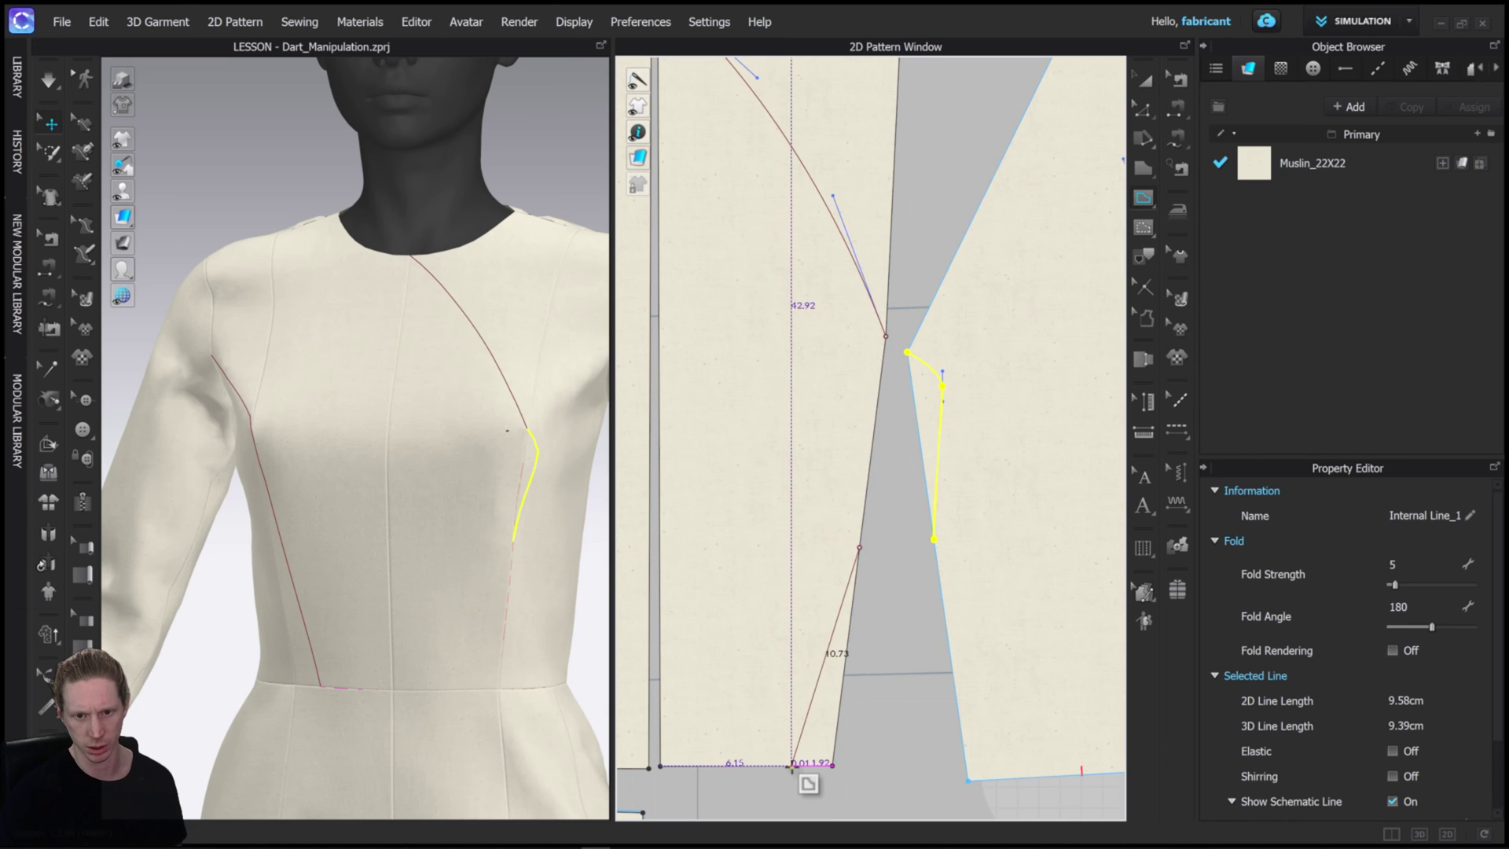
double_click(791, 766)
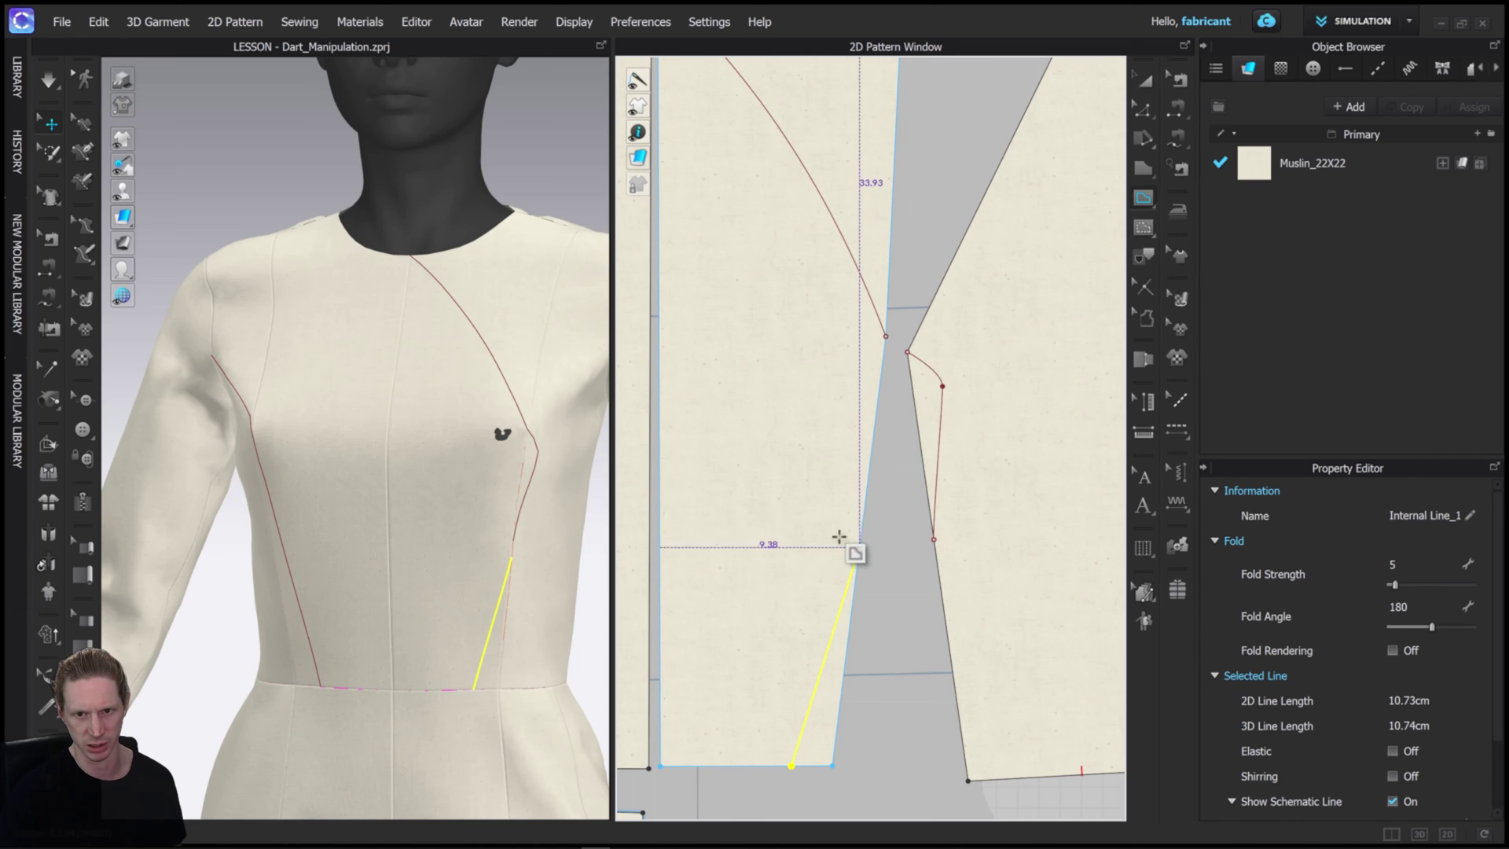
scroll(505, 505, "down", 5)
scroll(498, 512, "up", 8)
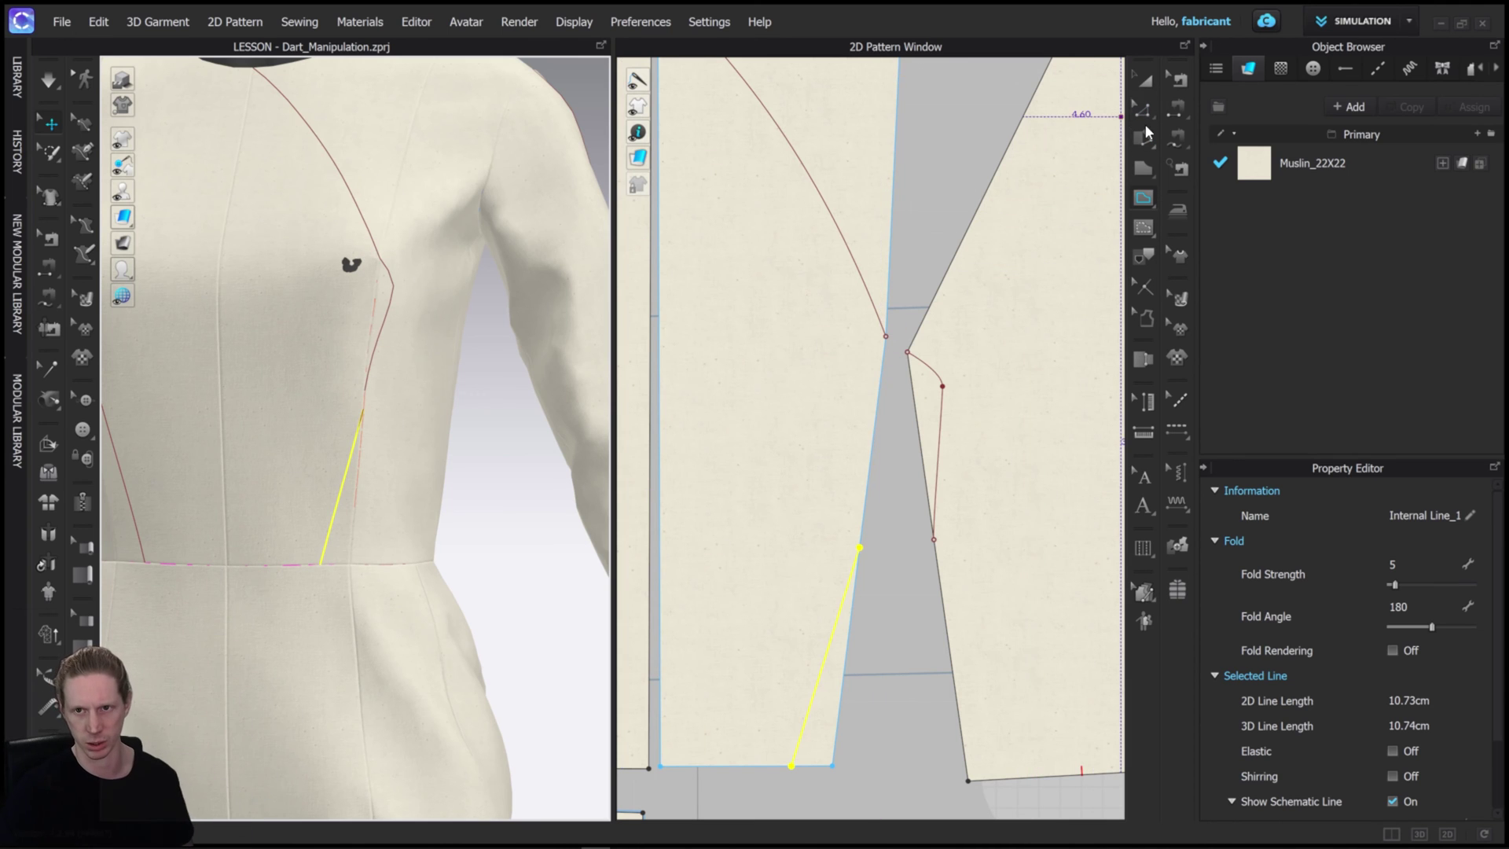
Step: Curve the lower segment of the side front's bowed internal line slightly outward, about 7.2 cm long
left_click(1143, 111)
scroll(959, 462, "up", 3)
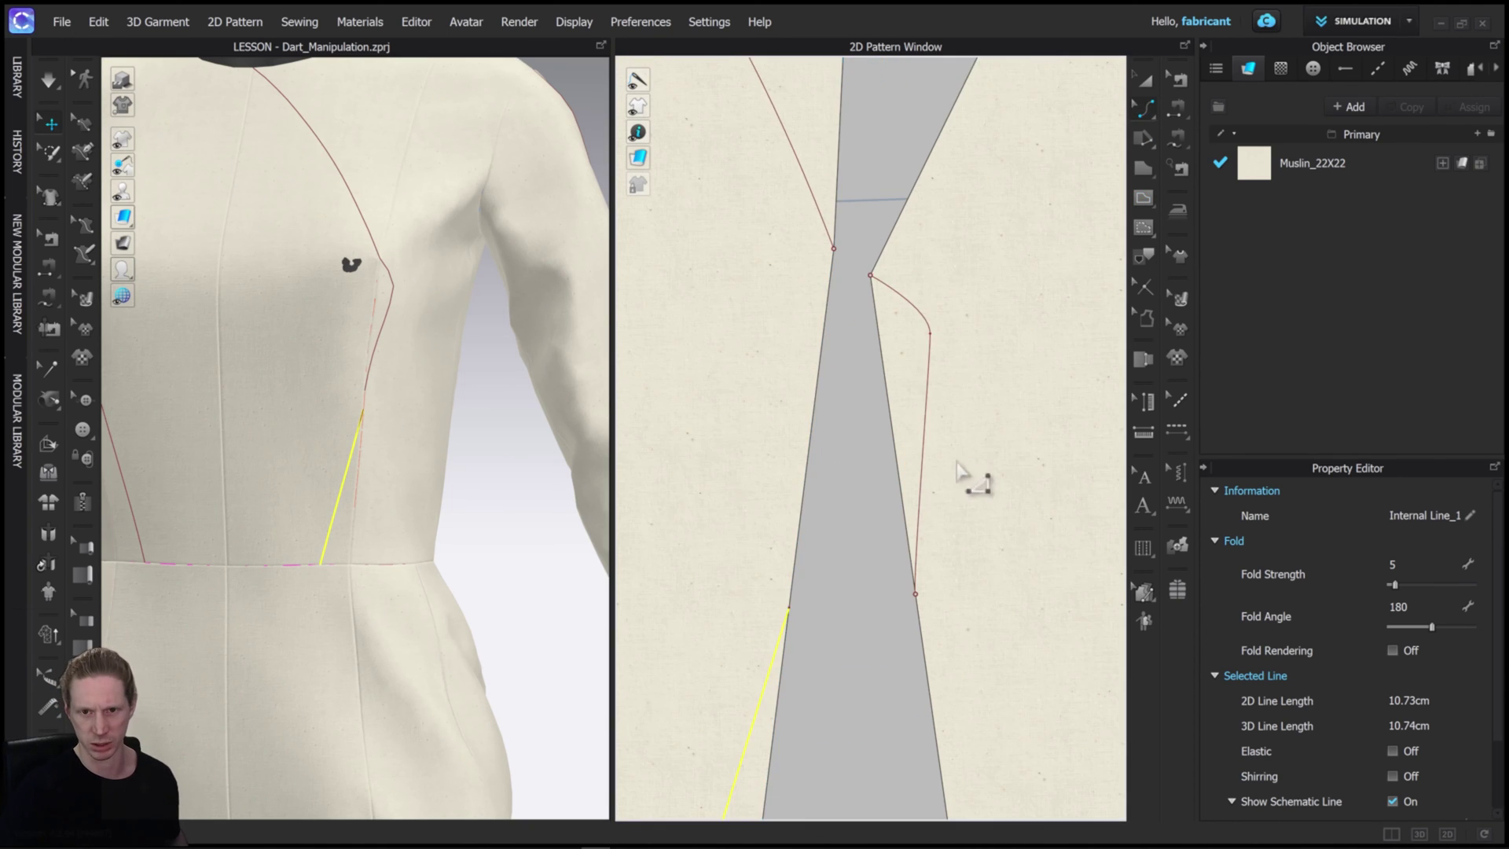
key("c")
left_click_drag(924, 429, 935, 432)
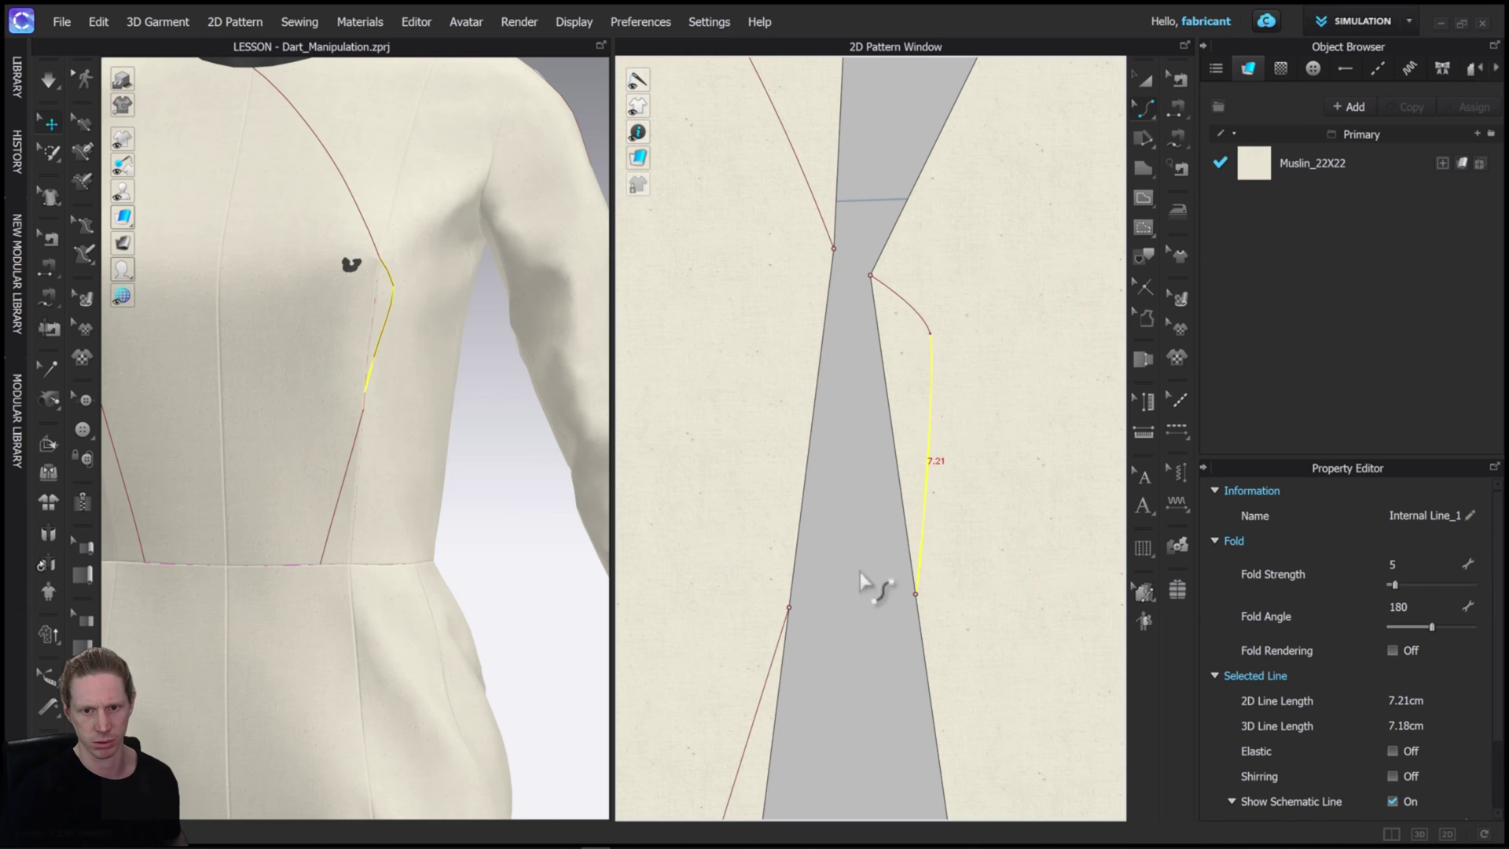
Step: Move the center front's lower line: upper end higher along the seam edge, waist end closer to center front, about 11.8 cm long
middle_click_drag(860, 581, 925, 491)
scroll(396, 385, "up", 10)
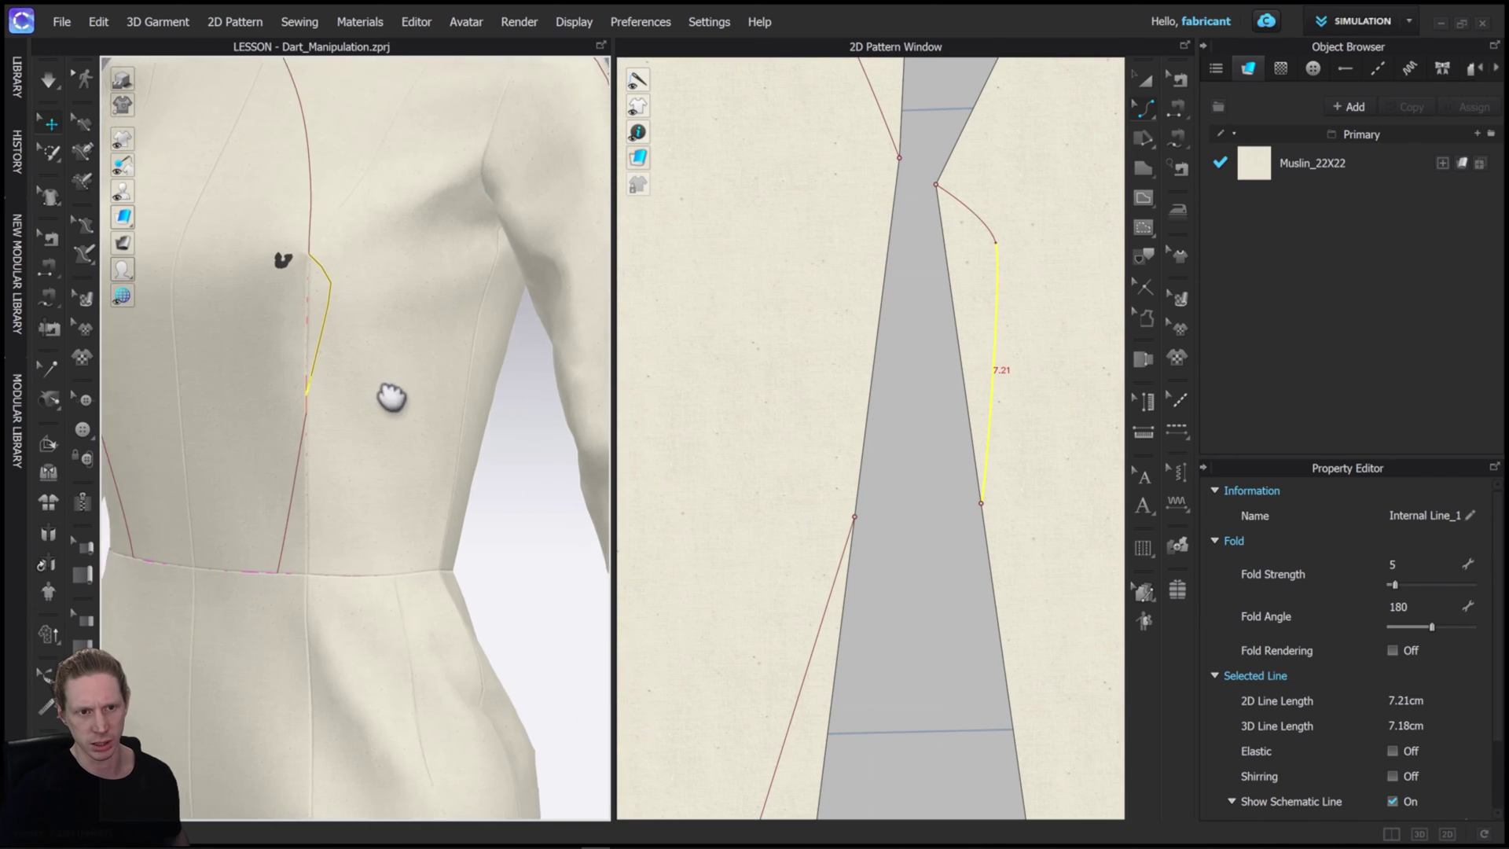
middle_click_drag(902, 443, 887, 416)
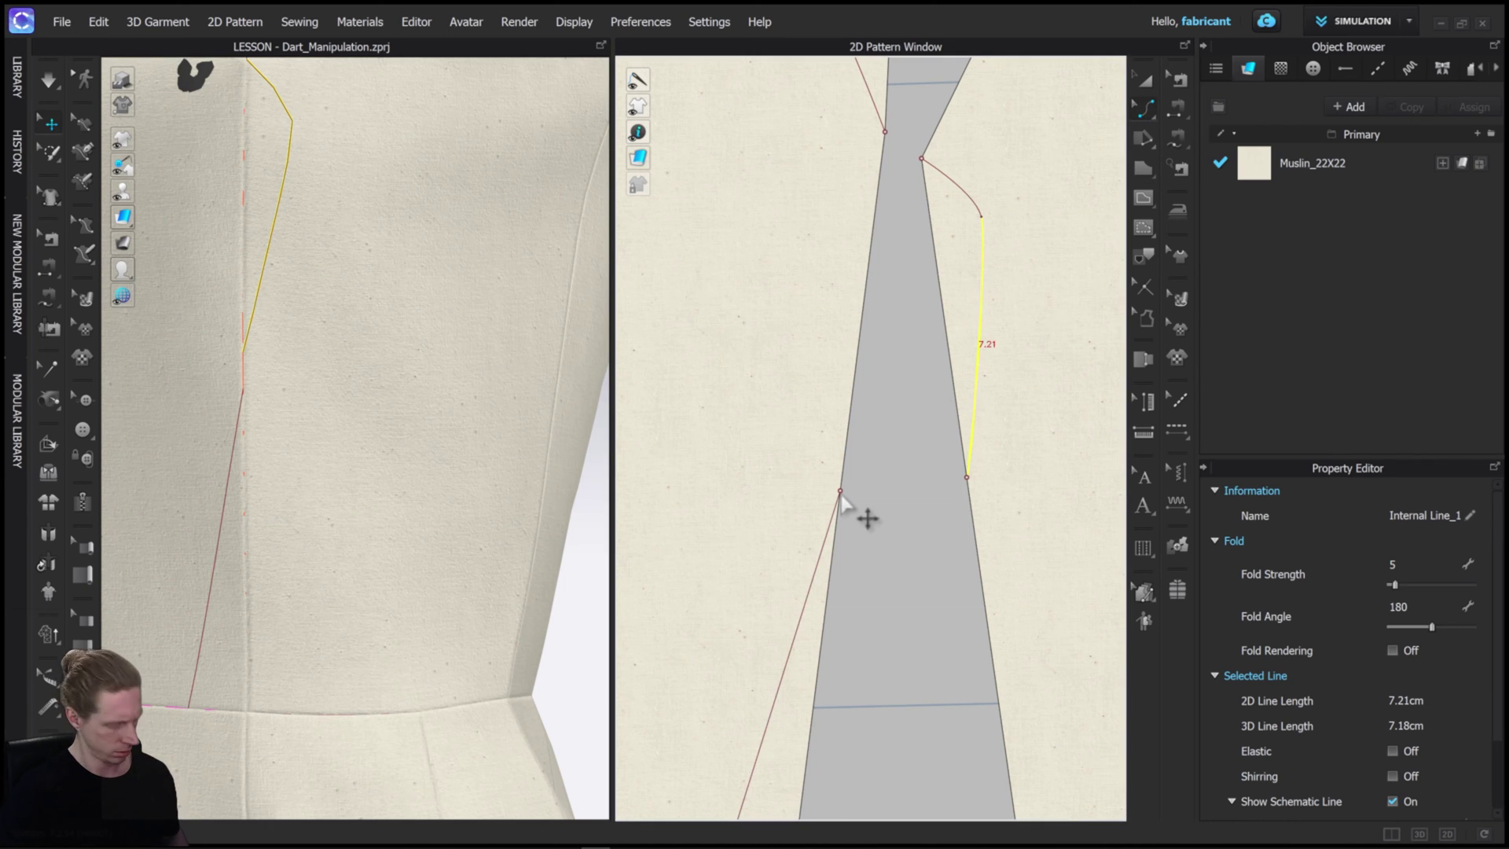
key("z")
left_click_drag(840, 491, 840, 461)
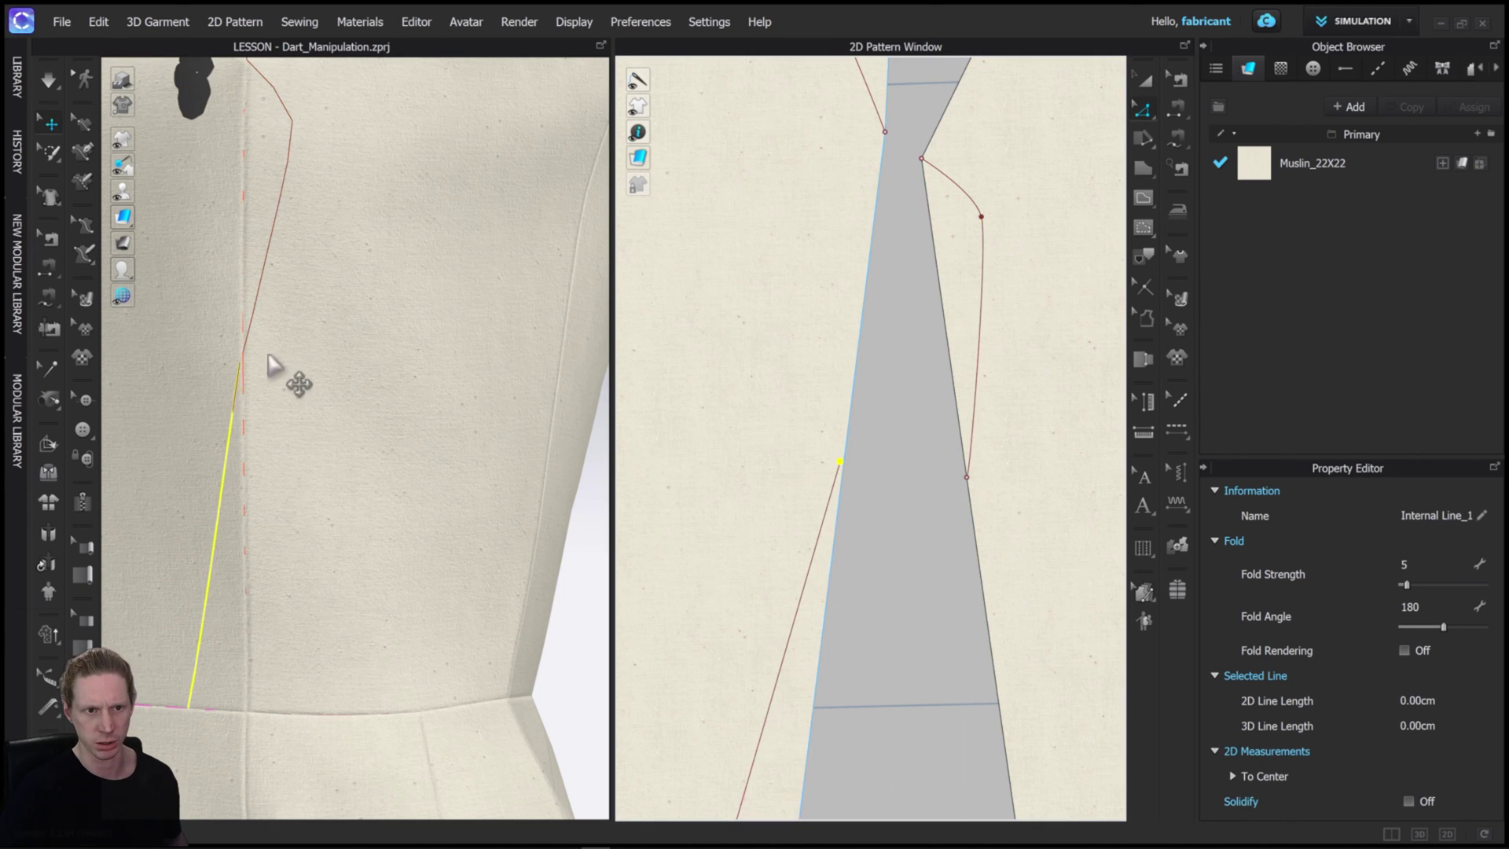
scroll(817, 520, "up", 4)
scroll(874, 560, "down", 5)
middle_click_drag(935, 561, 1070, 340)
left_click_drag(916, 605, 889, 600)
right_click_drag(320, 463, 346, 464)
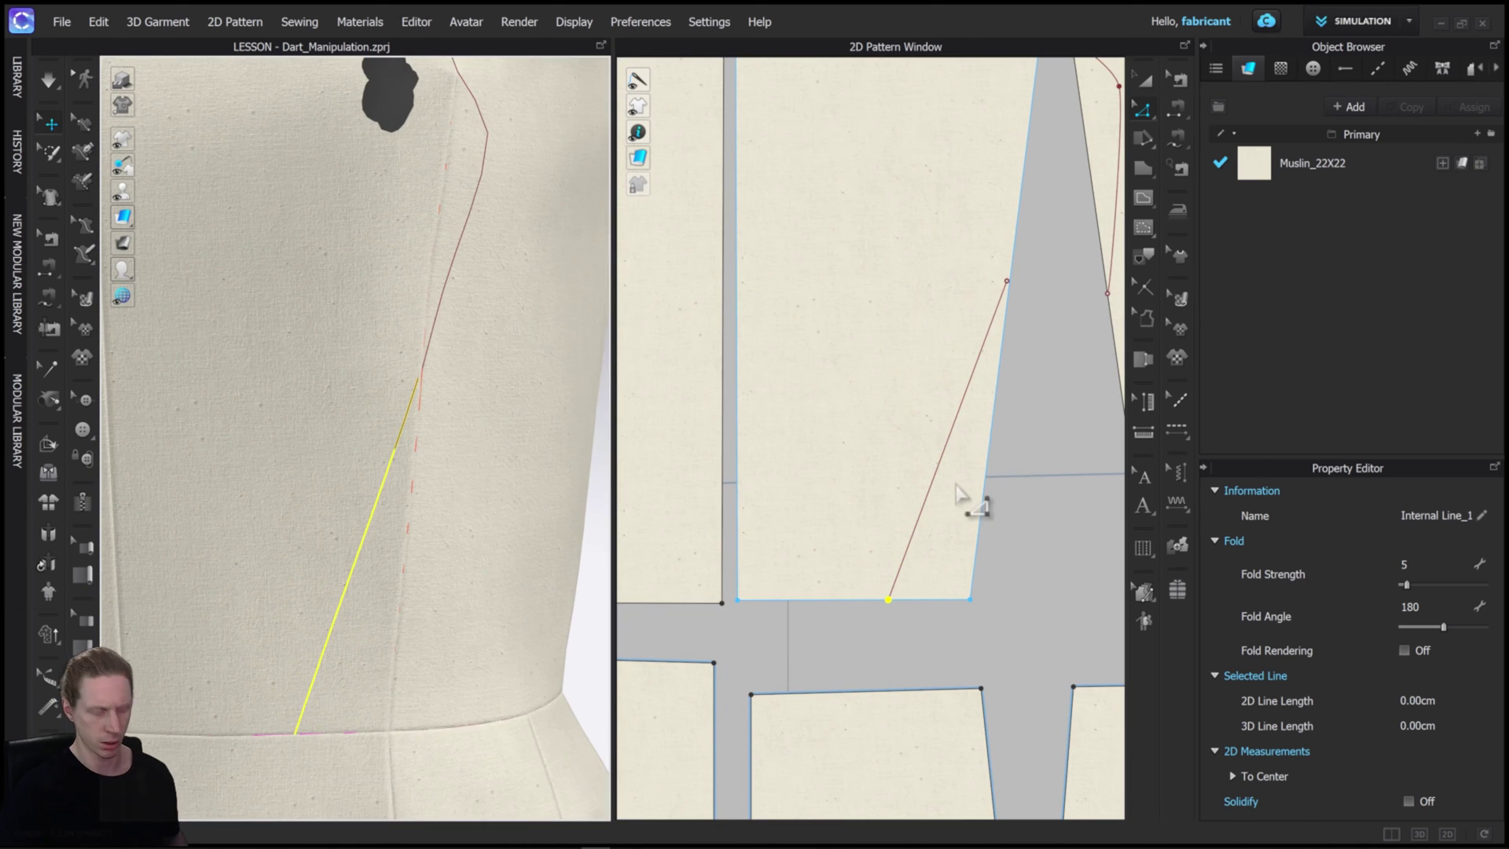
Step: Bend the center front's lower line slightly outward and nudge its upper endpoint onto the seam edge
key("v")
left_click(950, 460)
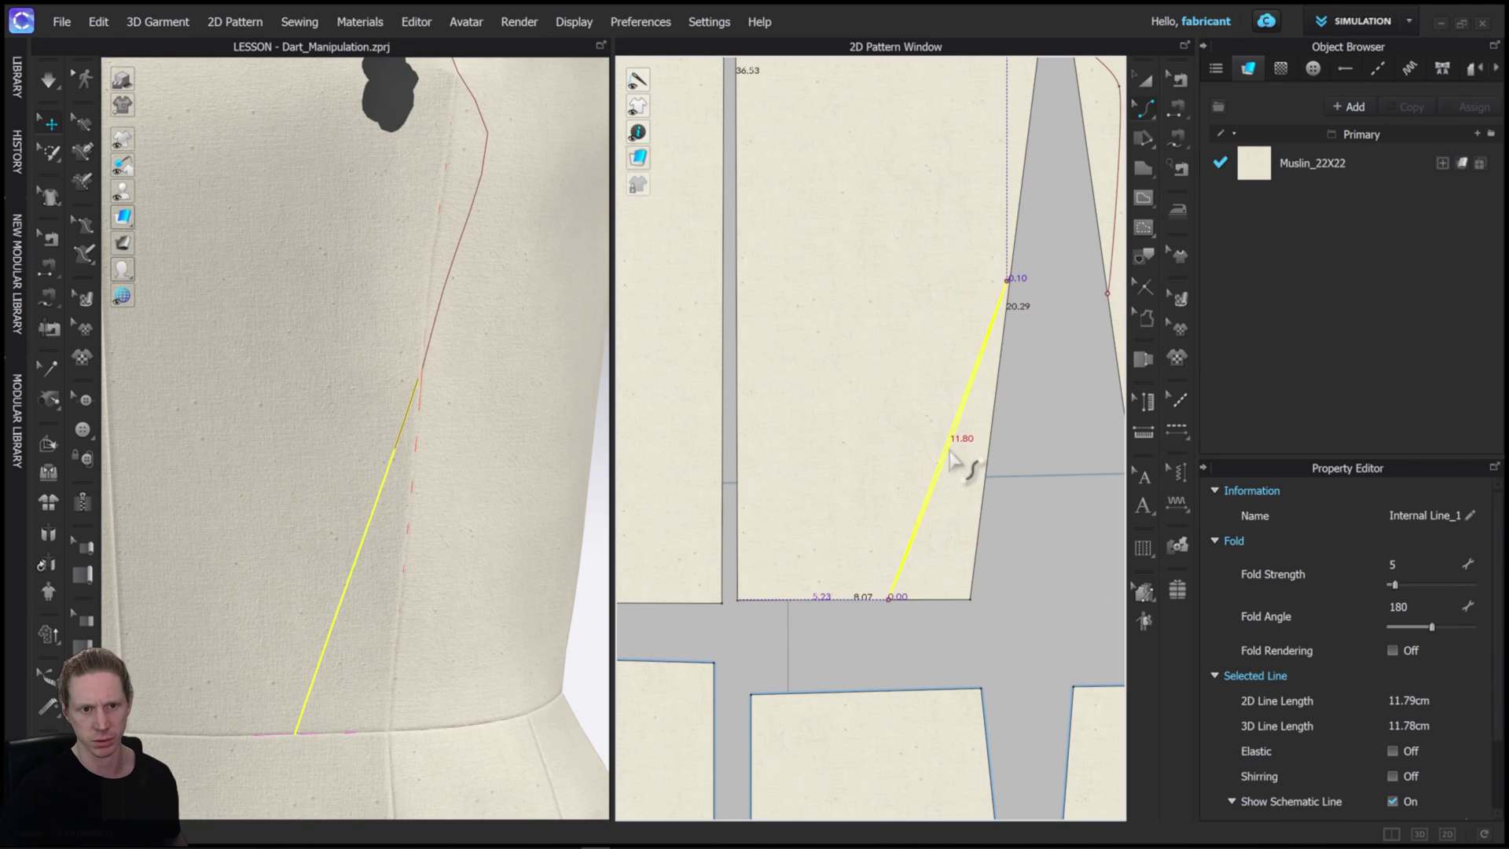
left_click_drag(950, 449, 950, 449)
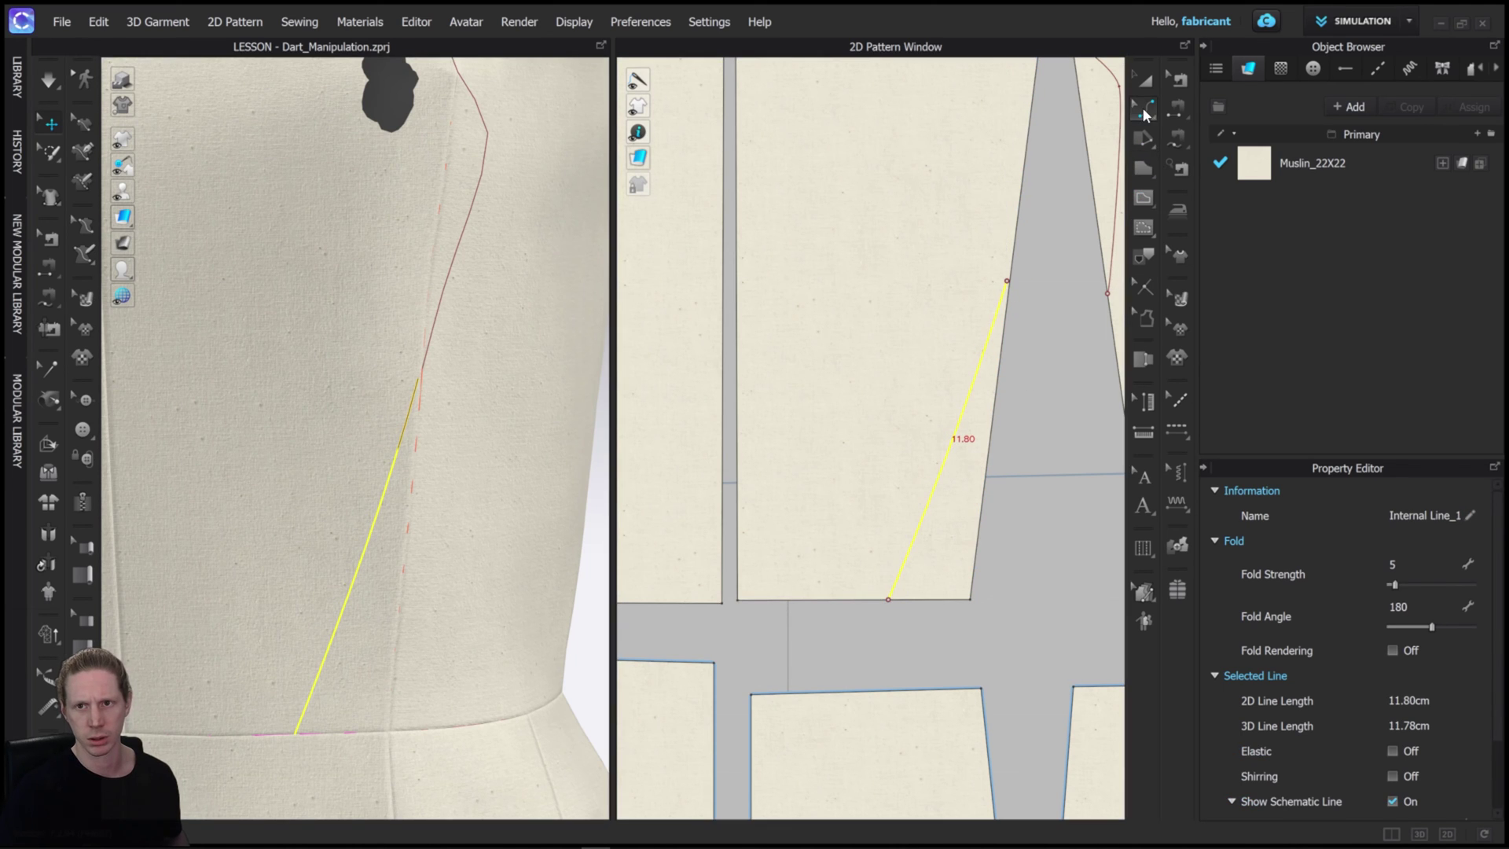
left_click(1143, 107)
left_click(1182, 110)
left_click(1009, 283)
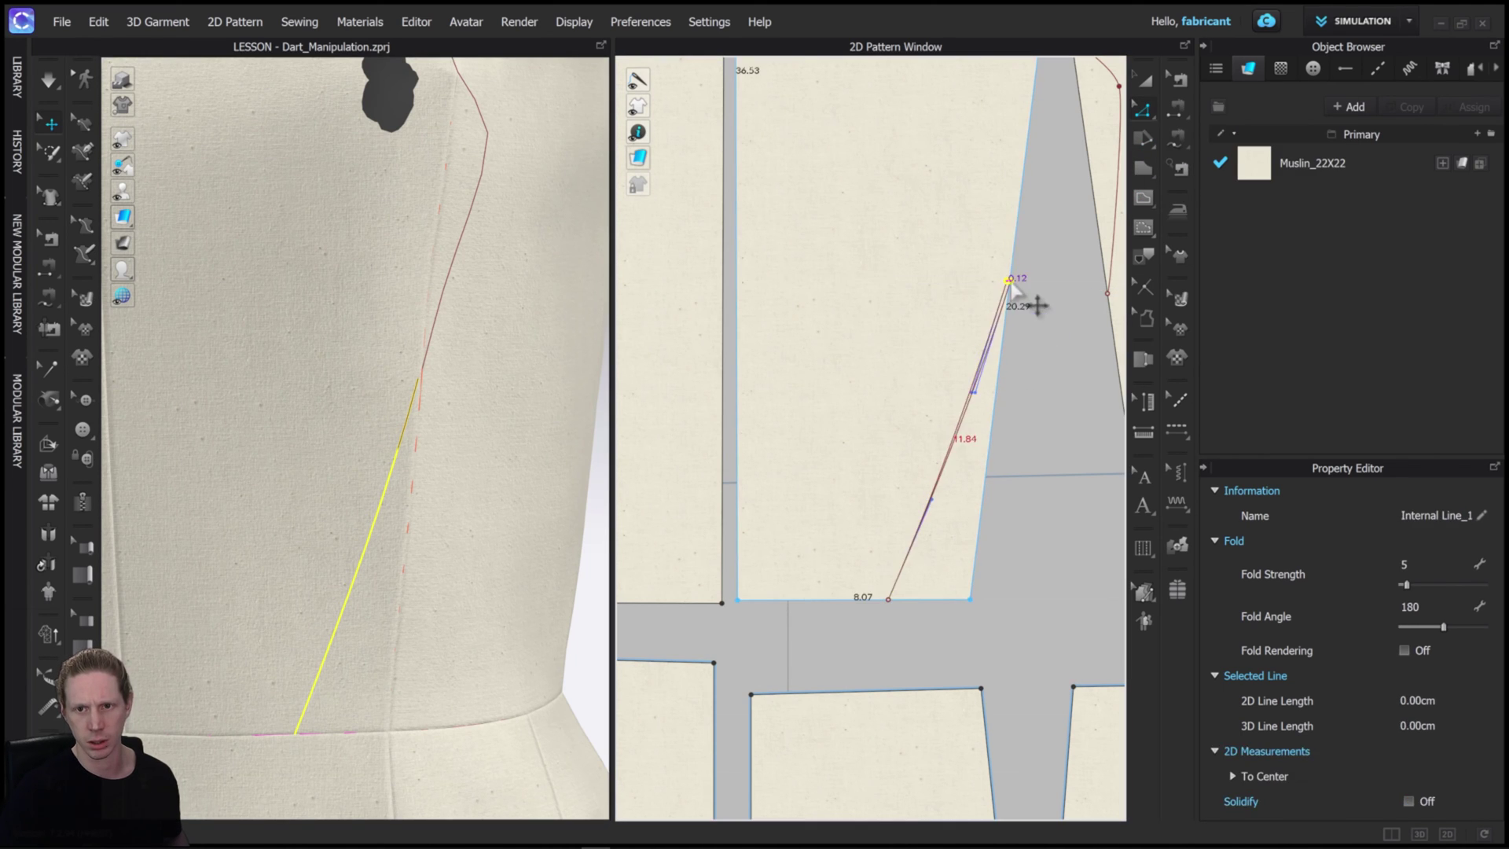
Step: Lower the middle curve point of the side front's internal line and bring it closer to the seam edge to smooth the bow
scroll(476, 426, "down", 3)
scroll(972, 382, "down", 2)
middle_click_drag(972, 381, 840, 510)
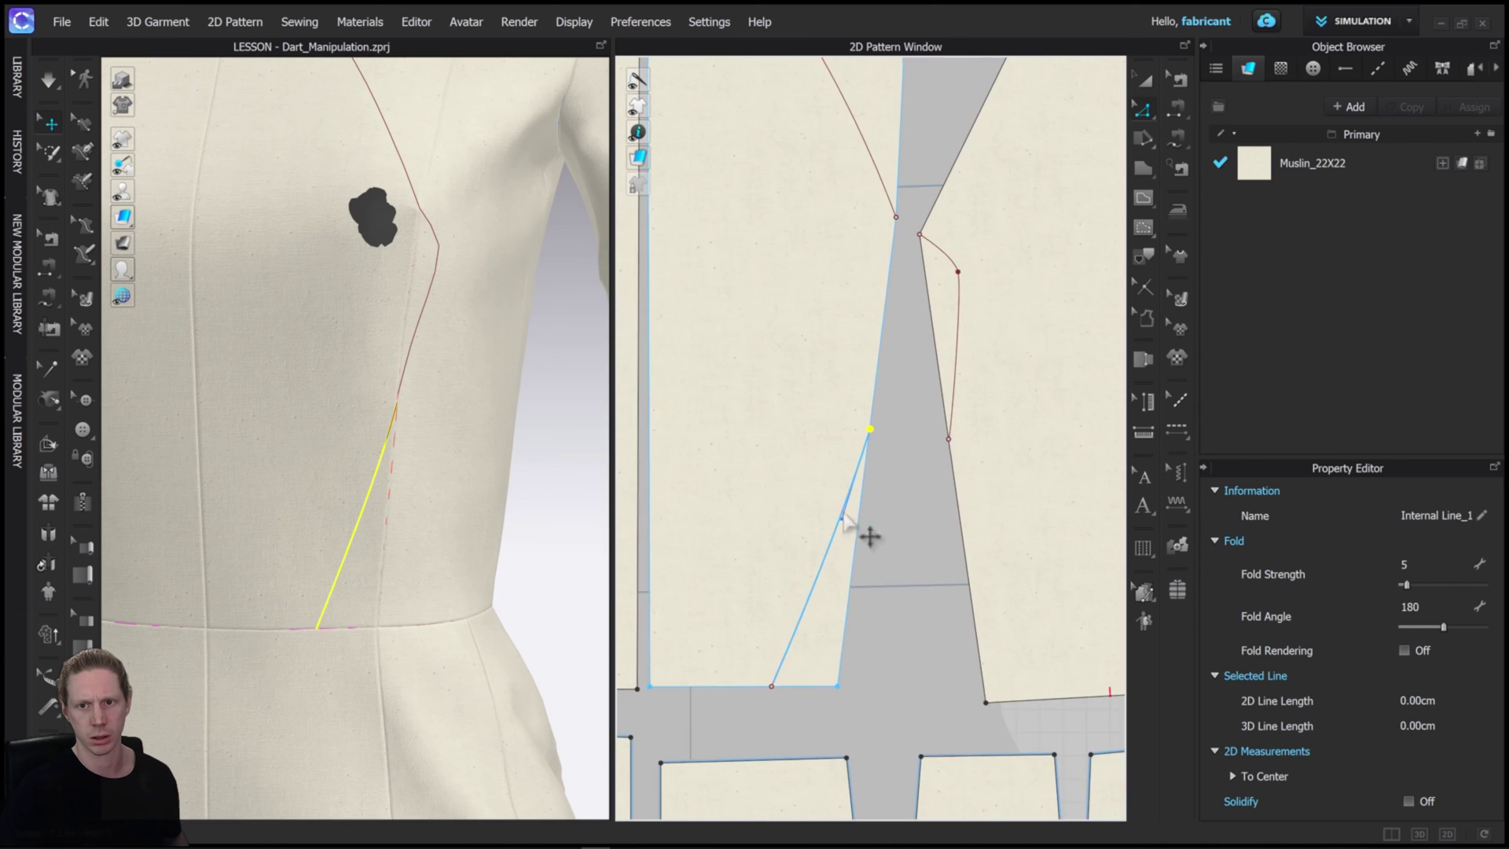
middle_click_drag(990, 313, 968, 374)
middle_click_drag(875, 290, 983, 459)
middle_click_drag(473, 238, 475, 491)
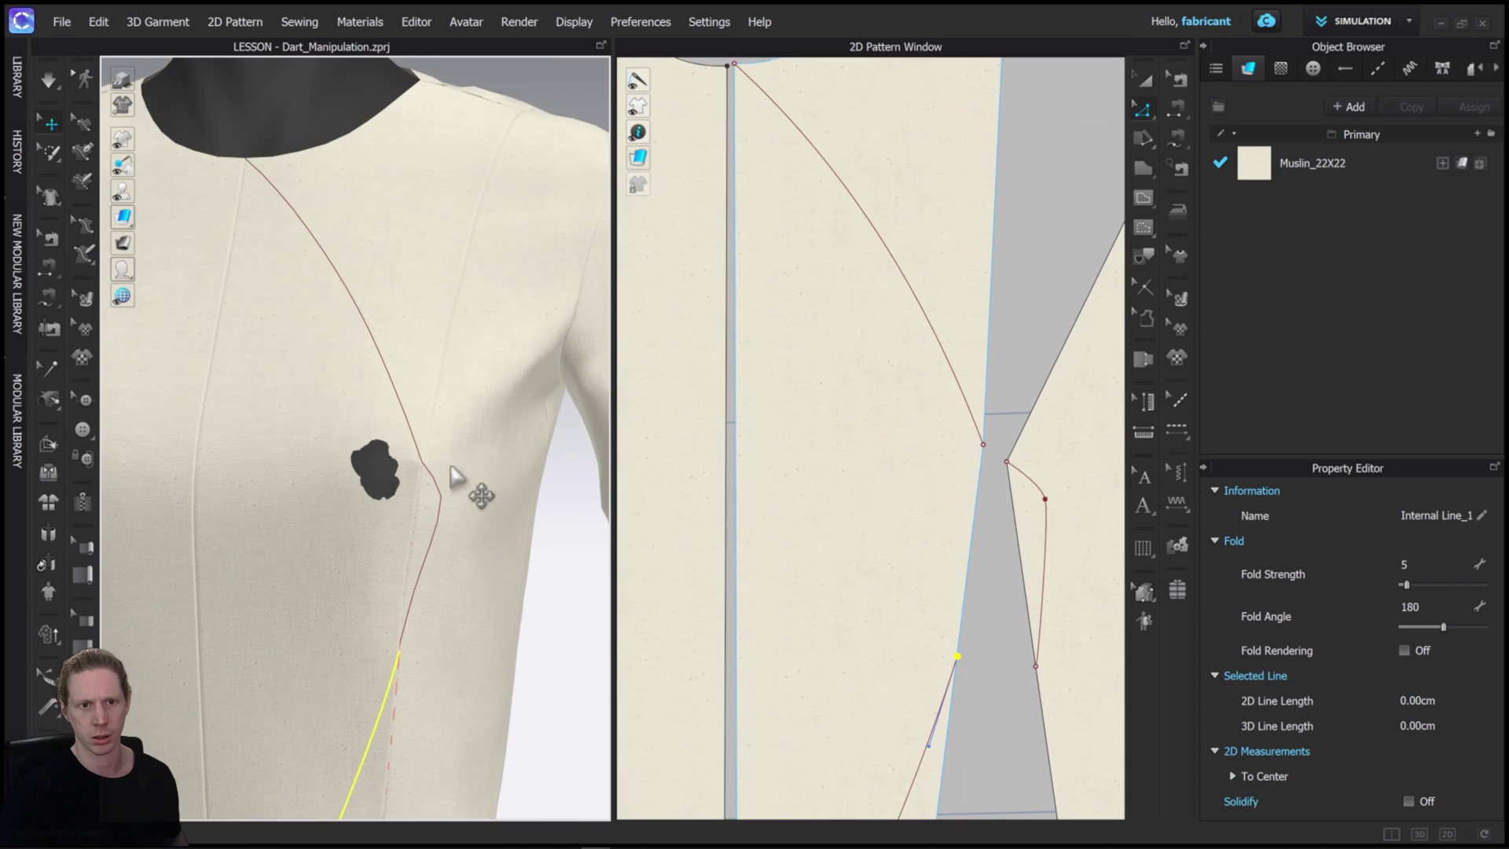
left_click_drag(1047, 505, 1046, 516)
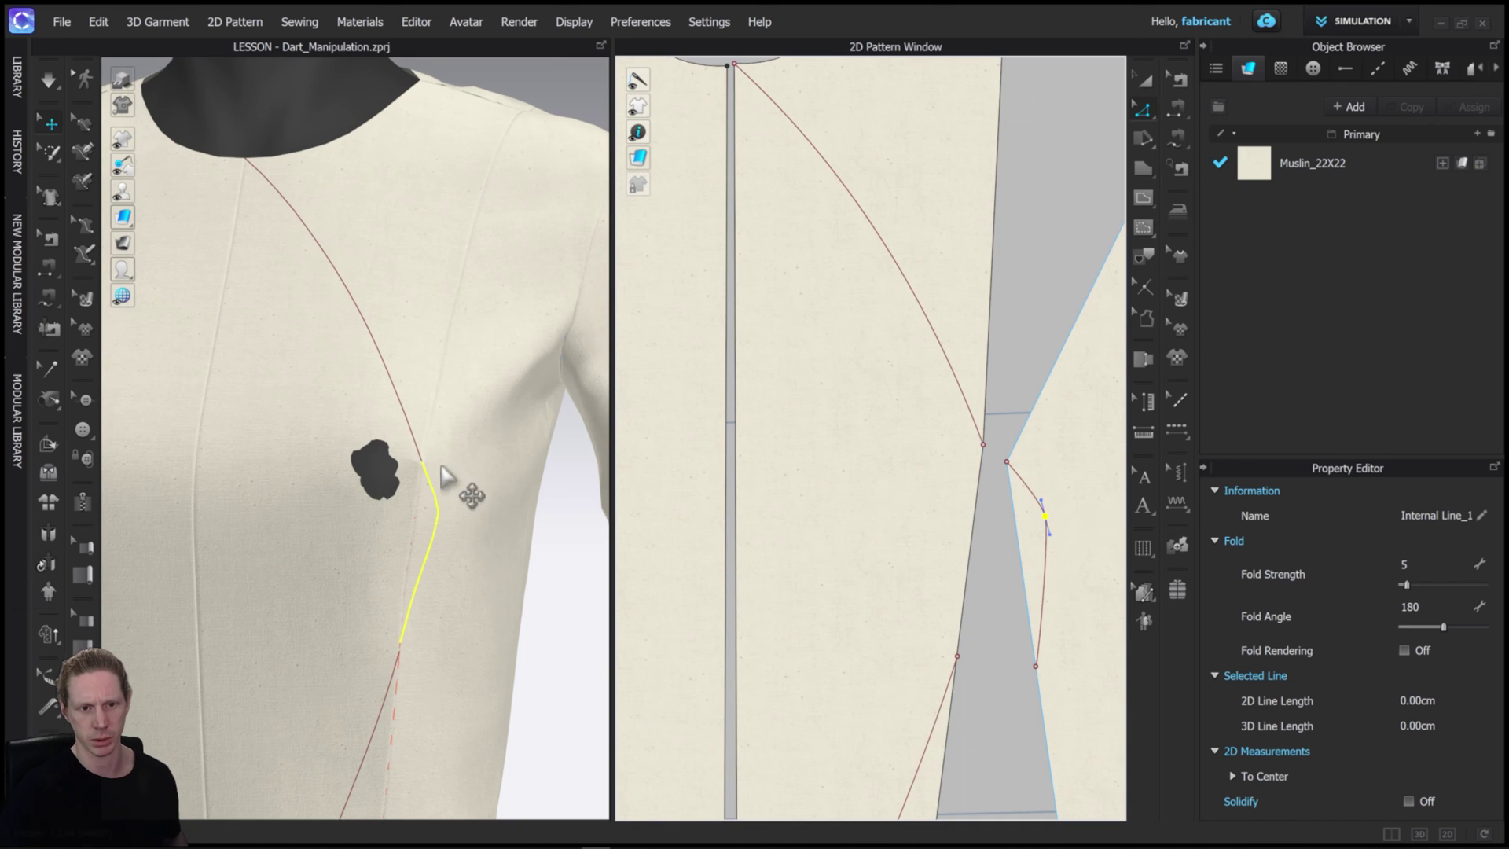
right_click_drag(463, 550, 428, 534)
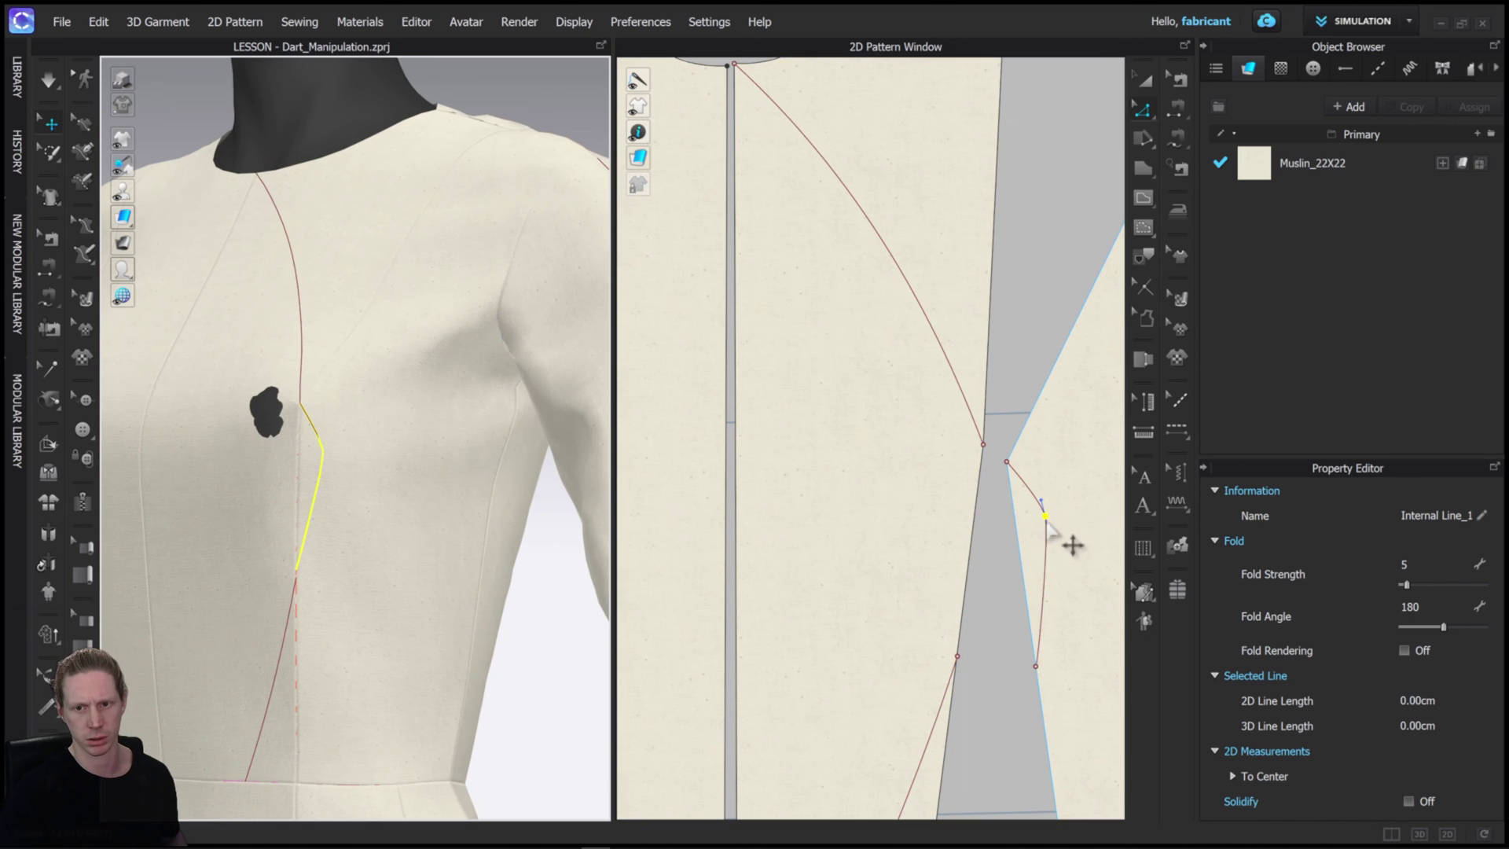
left_click_drag(1047, 525, 1038, 554)
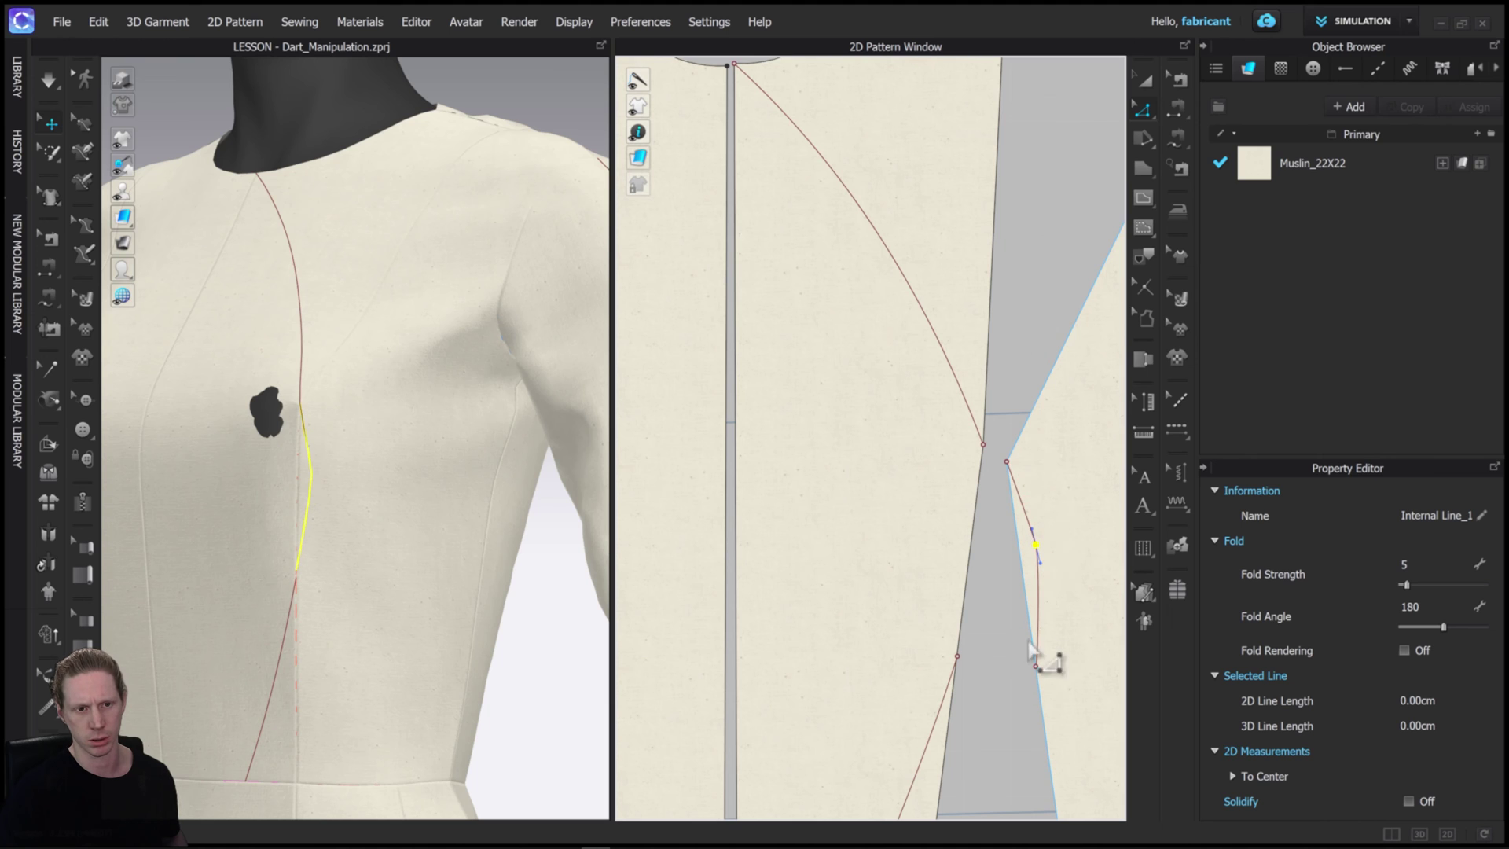
Step: Examine the style lines across the full 3D front bodice and on the wearer's right front panels
right_click_drag(369, 463, 340, 312)
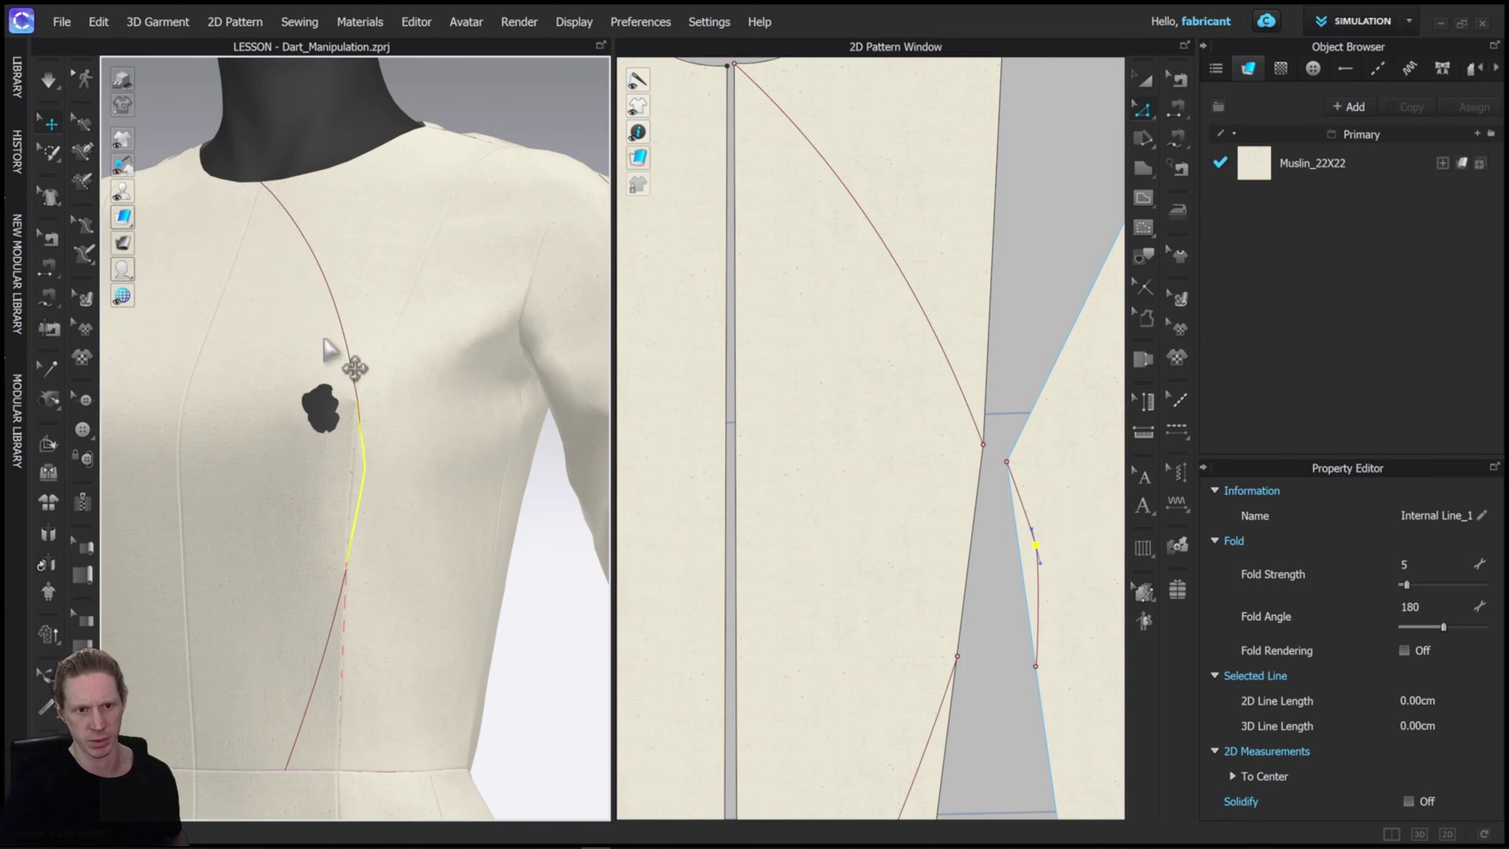
right_click_drag(342, 606, 400, 603)
scroll(407, 597, "down", 3)
scroll(363, 437, "down", 2)
middle_click_drag(432, 582, 480, 596)
scroll(924, 554, "down", 3)
scroll(876, 573, "down", 1)
middle_click_drag(874, 580, 994, 580)
scroll(855, 592, "up", 4)
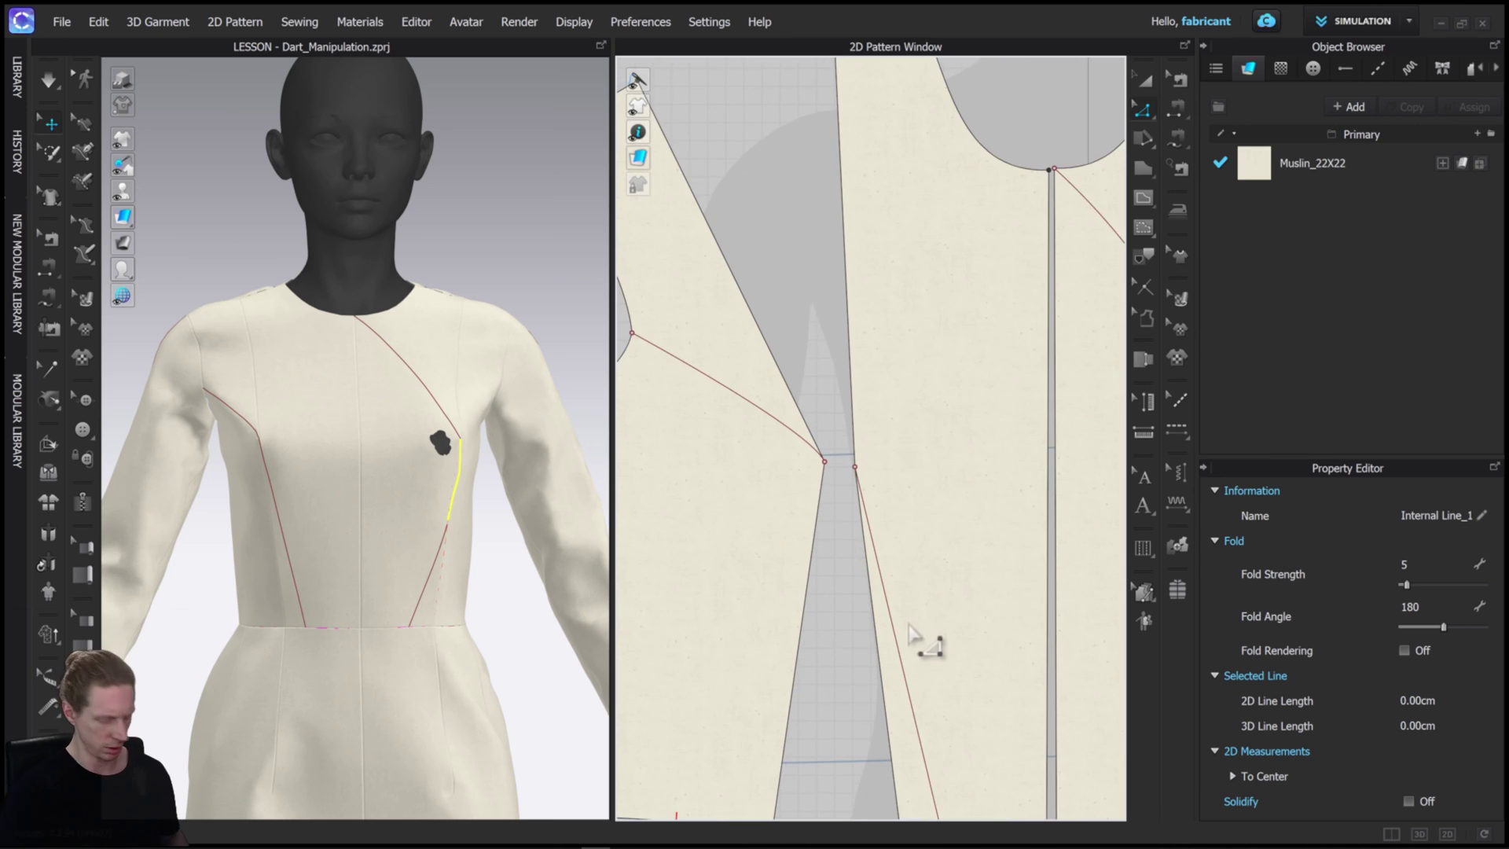
Step: Bow the wearer's right center front line toward center to about 20.75 cm and the side front's armhole line upward to about 12.97 cm
left_click_drag(903, 666, 911, 659)
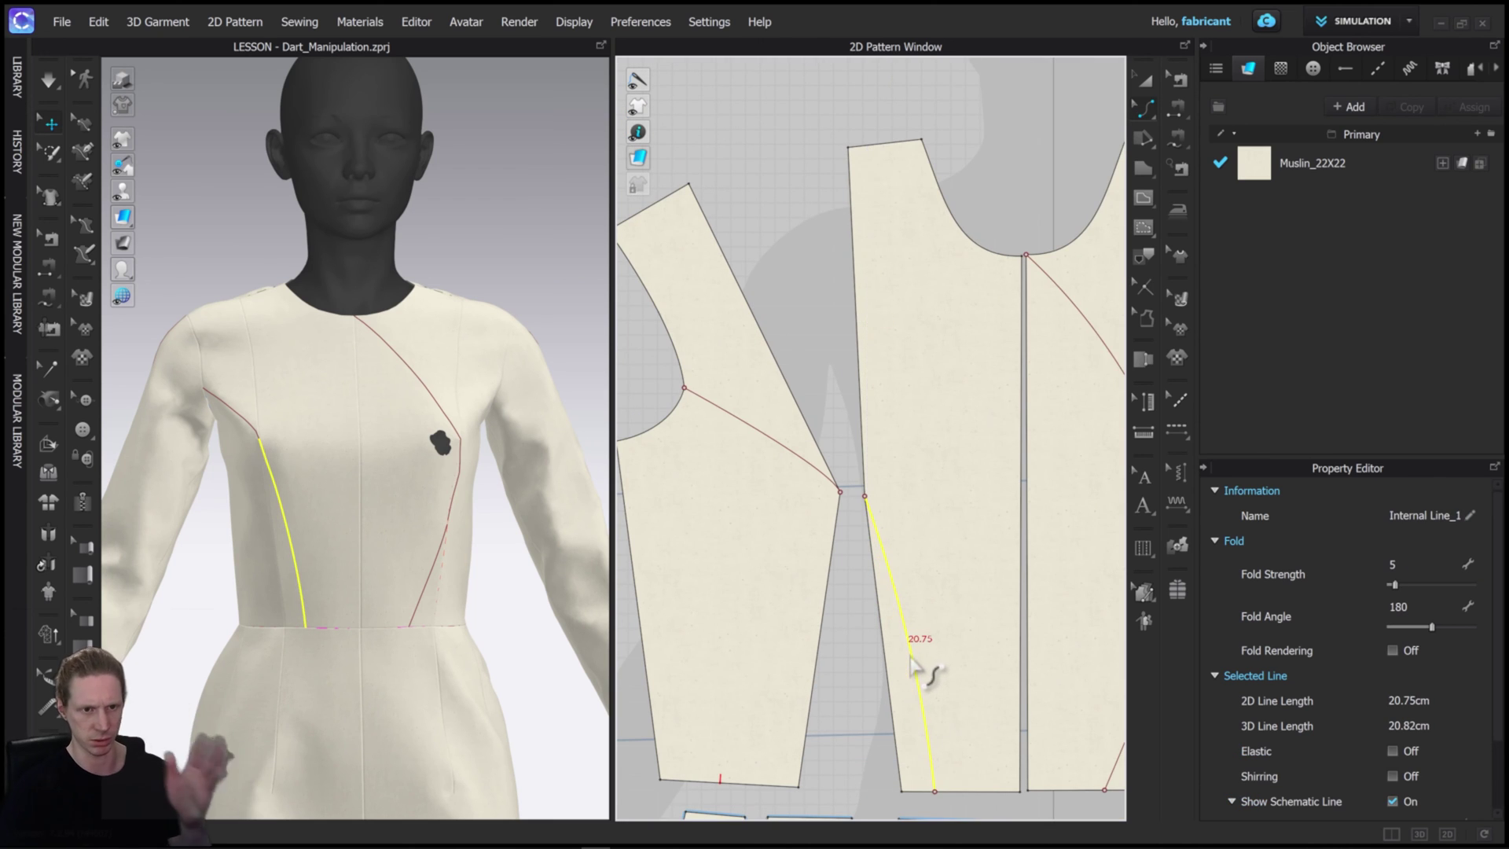
left_click(757, 438)
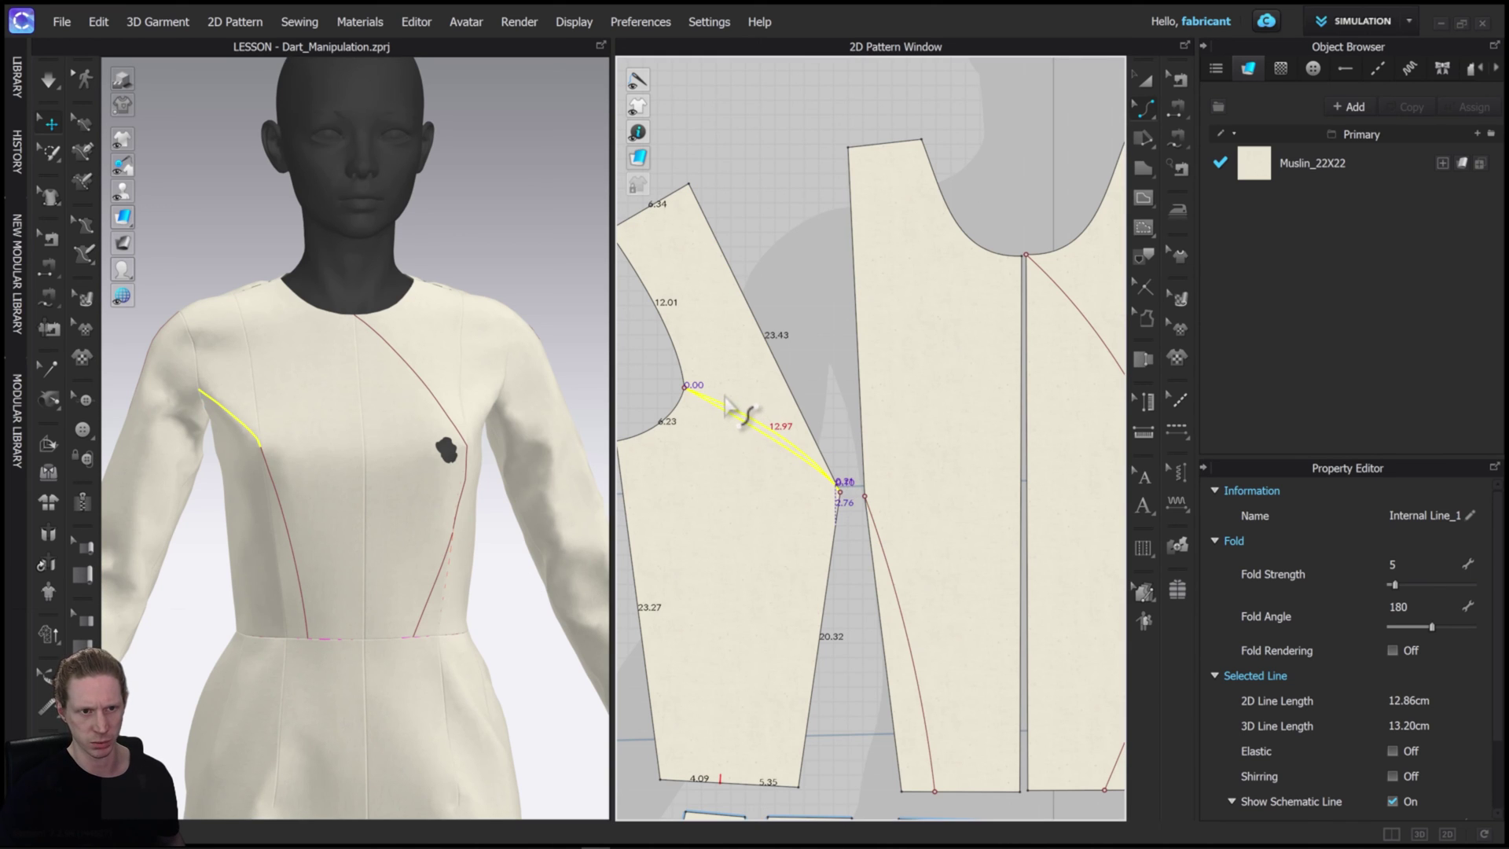
left_click_drag(725, 401, 725, 403)
right_click_drag(314, 554, 381, 624)
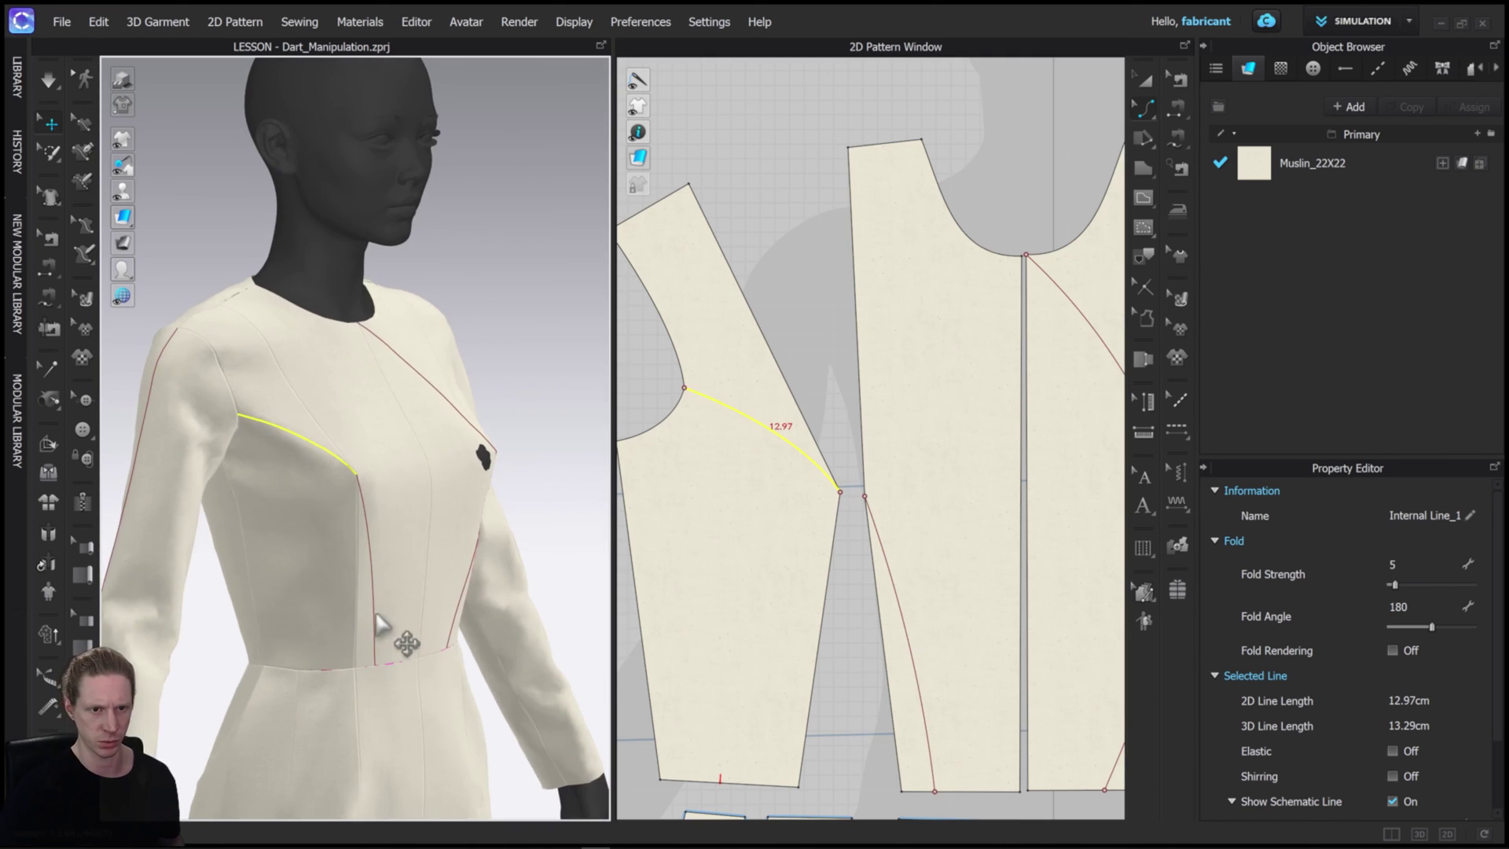
right_click_drag(243, 421, 422, 554)
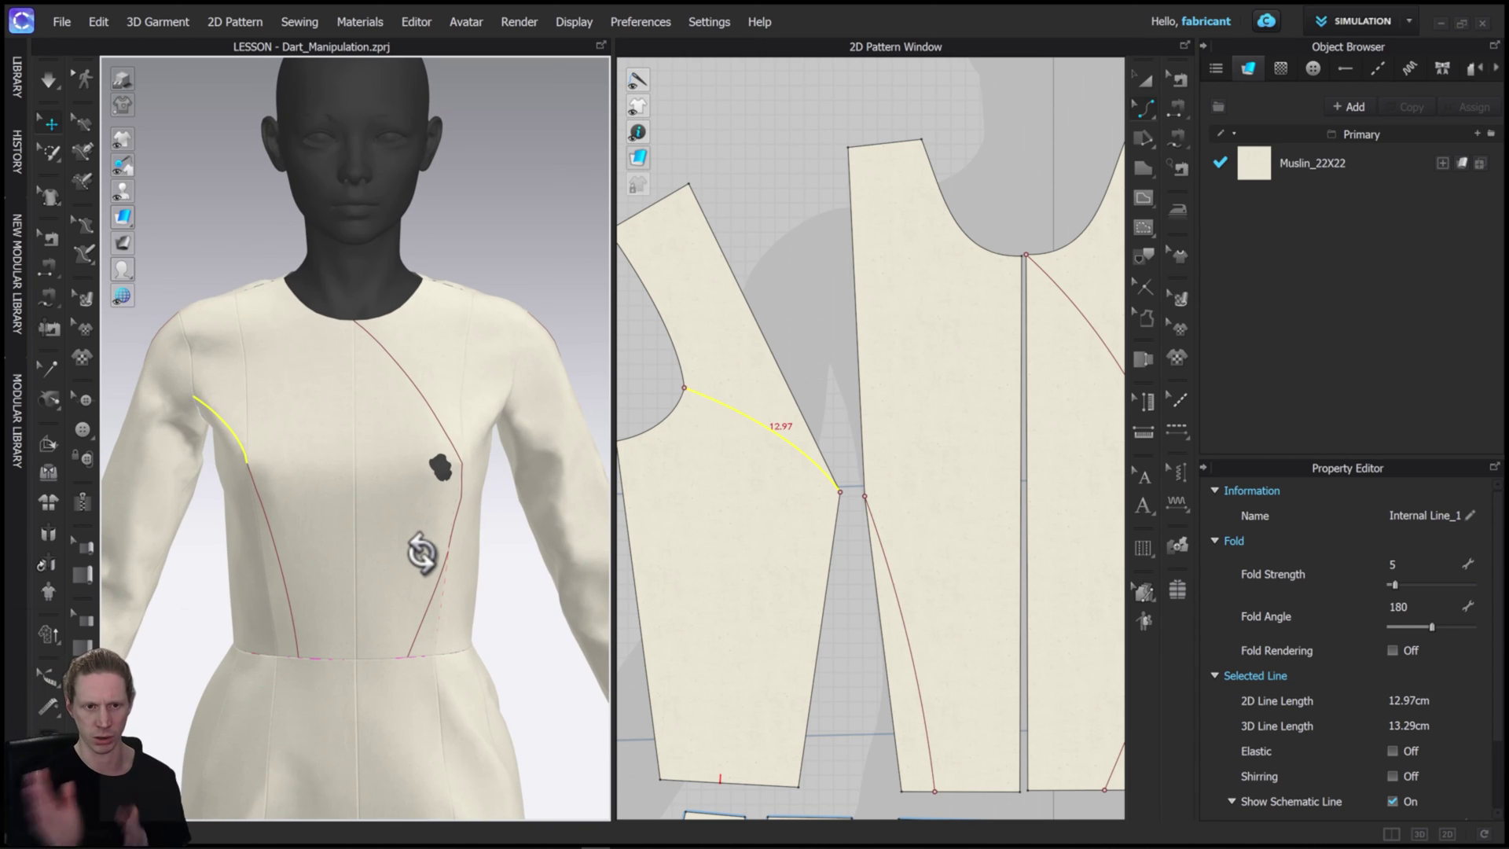
Step: Cut and sew the wearer's right side front and center front along their curved style lines
left_click(1143, 81)
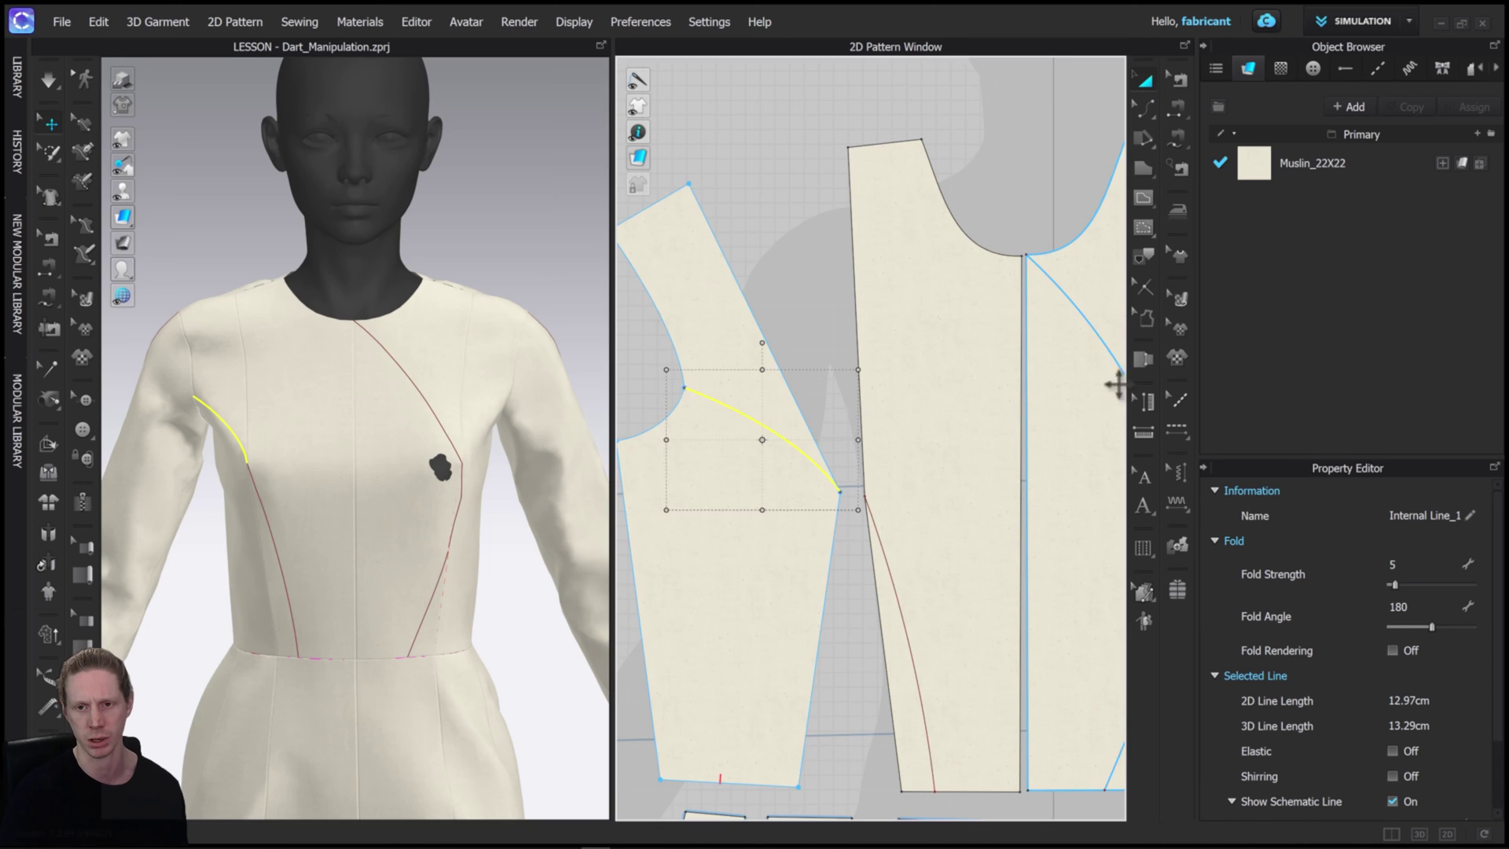
scroll(1013, 432, "down", 1)
scroll(1011, 432, "up", 3)
middle_click_drag(998, 425, 948, 404)
right_click_drag(948, 405, 929, 390)
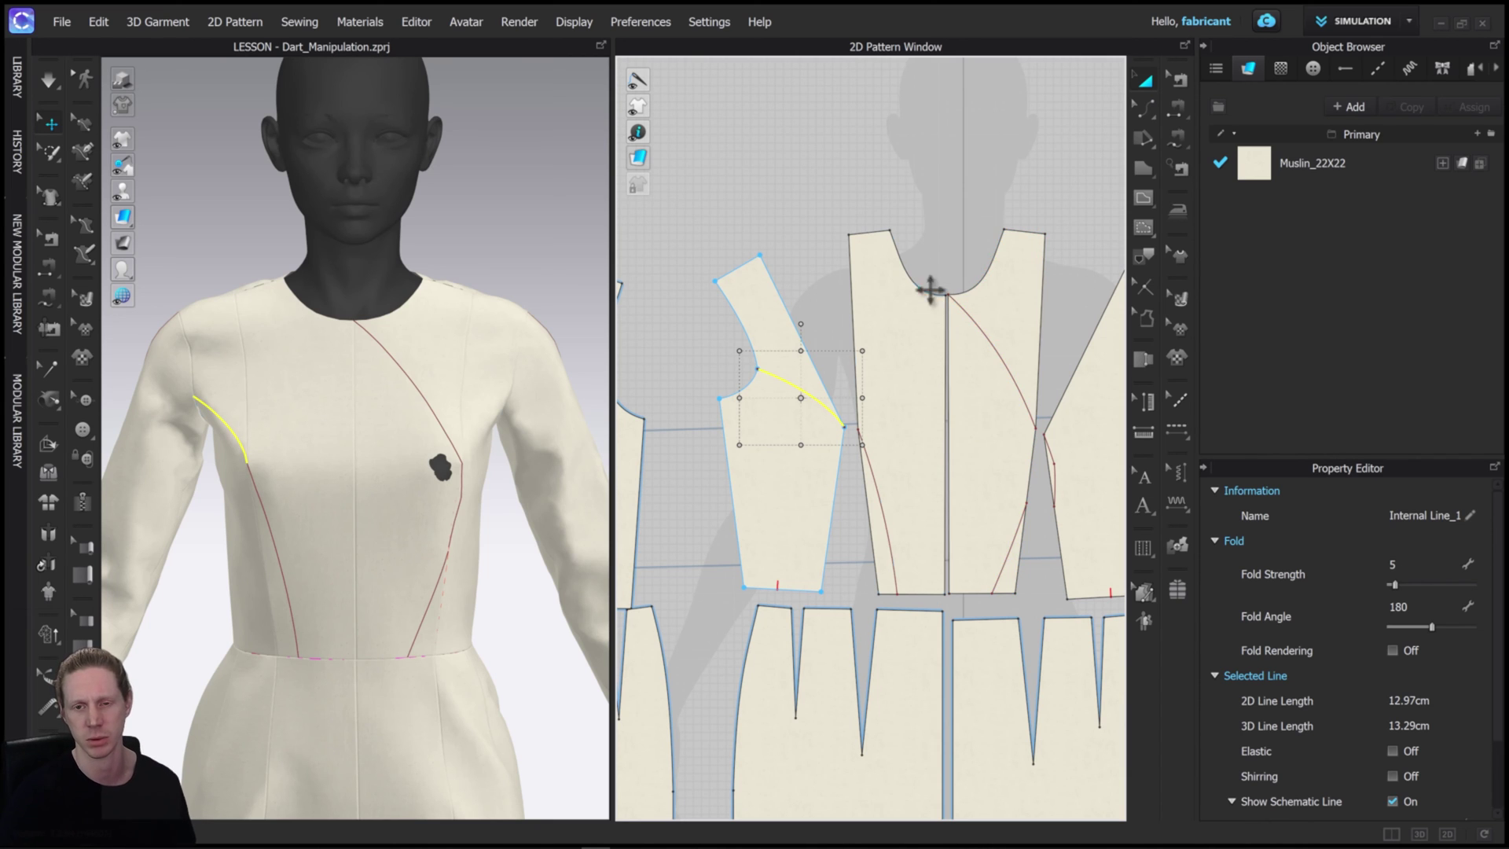
scroll(849, 389, "up", 2)
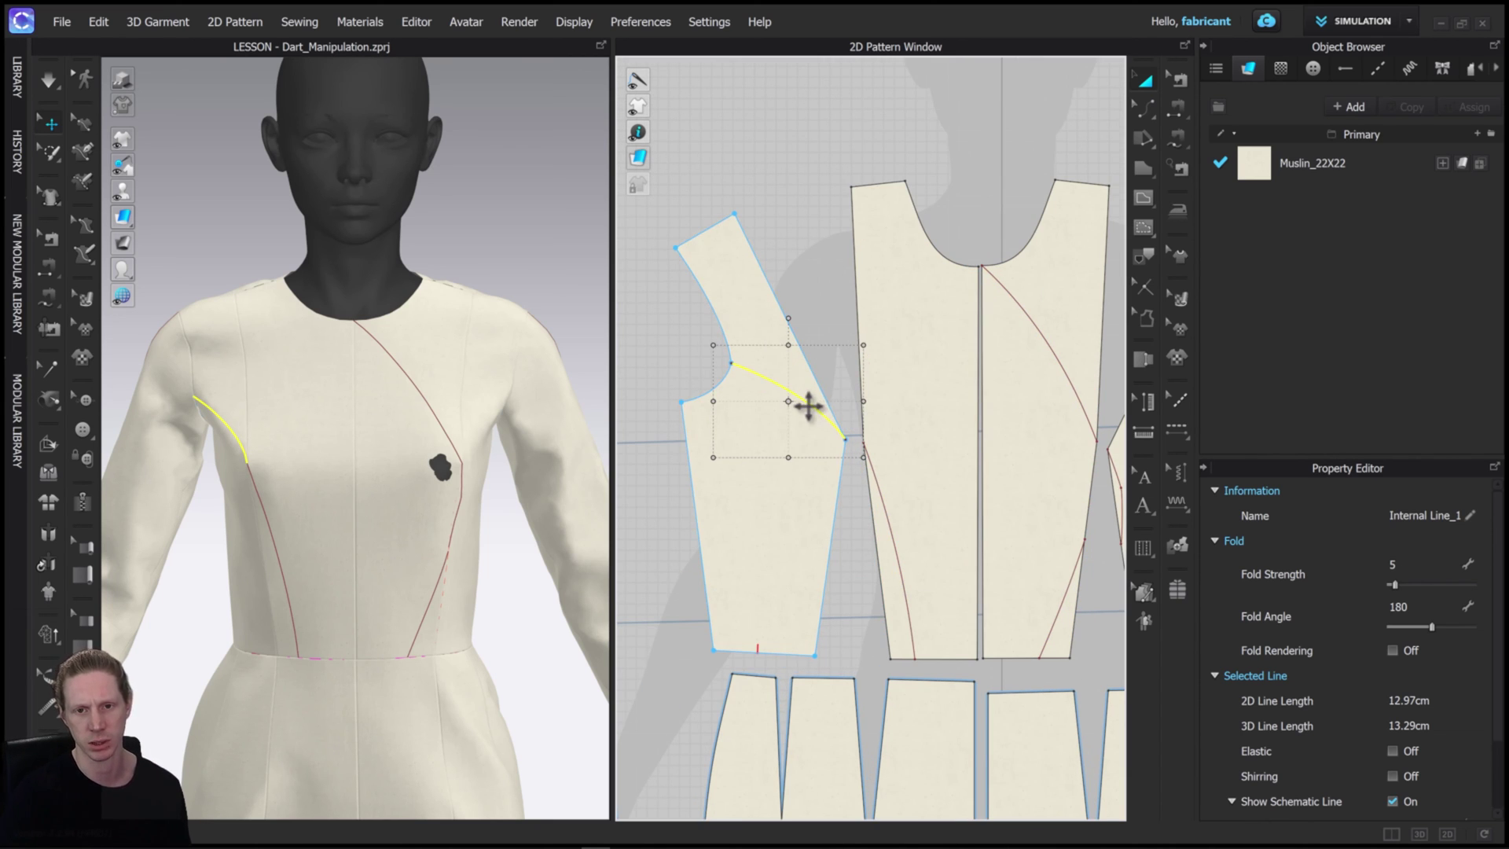
right_click(807, 406)
left_click(908, 660)
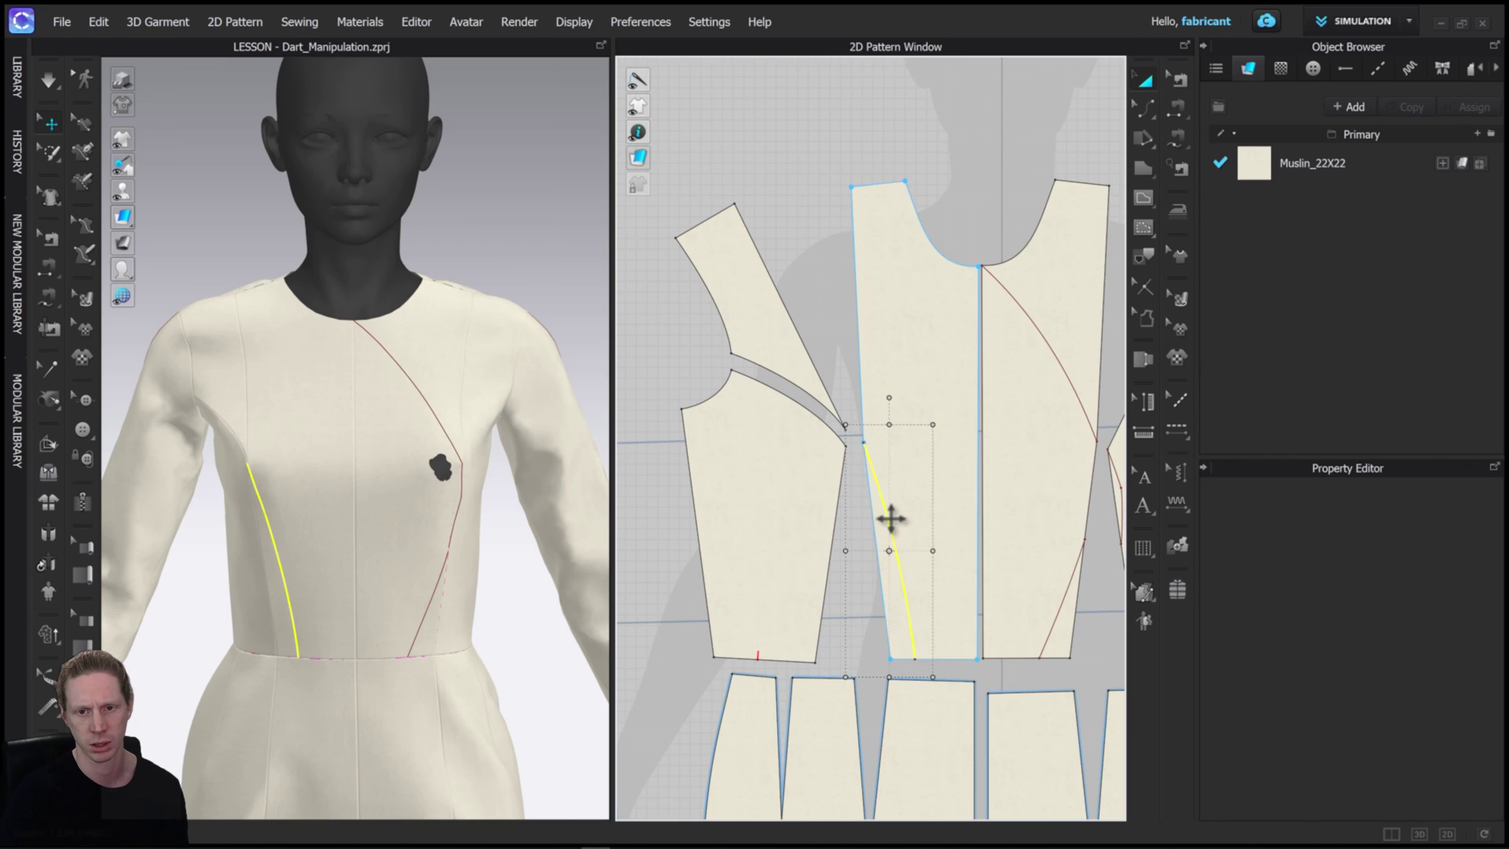
right_click(890, 519)
left_click(970, 353)
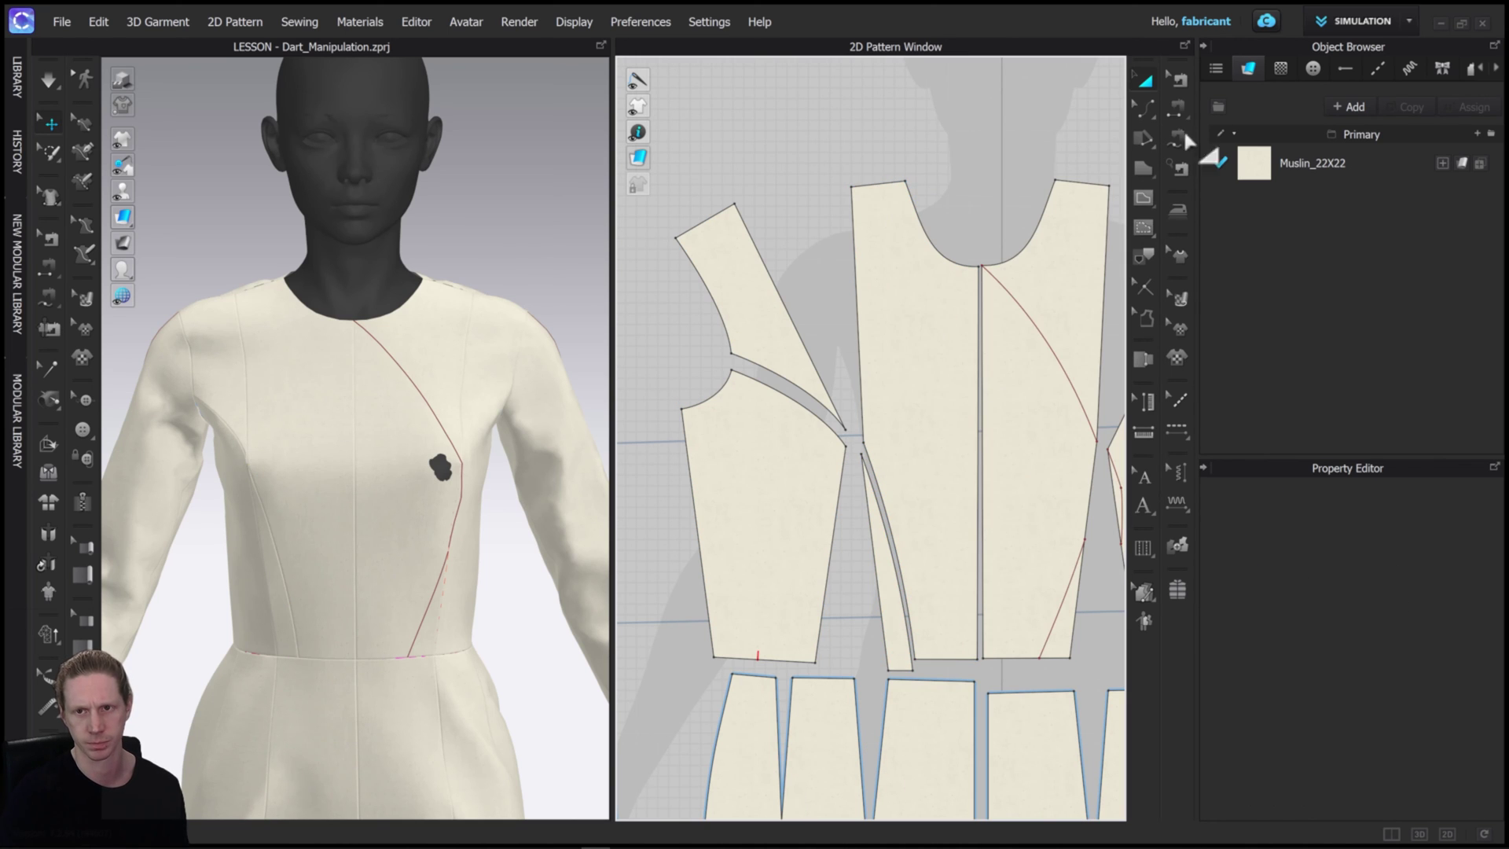
Step: Merge the wearer's right upper side front piece into the center front along the shoulder-to-bust edges
left_click(1145, 110)
left_click(1214, 152)
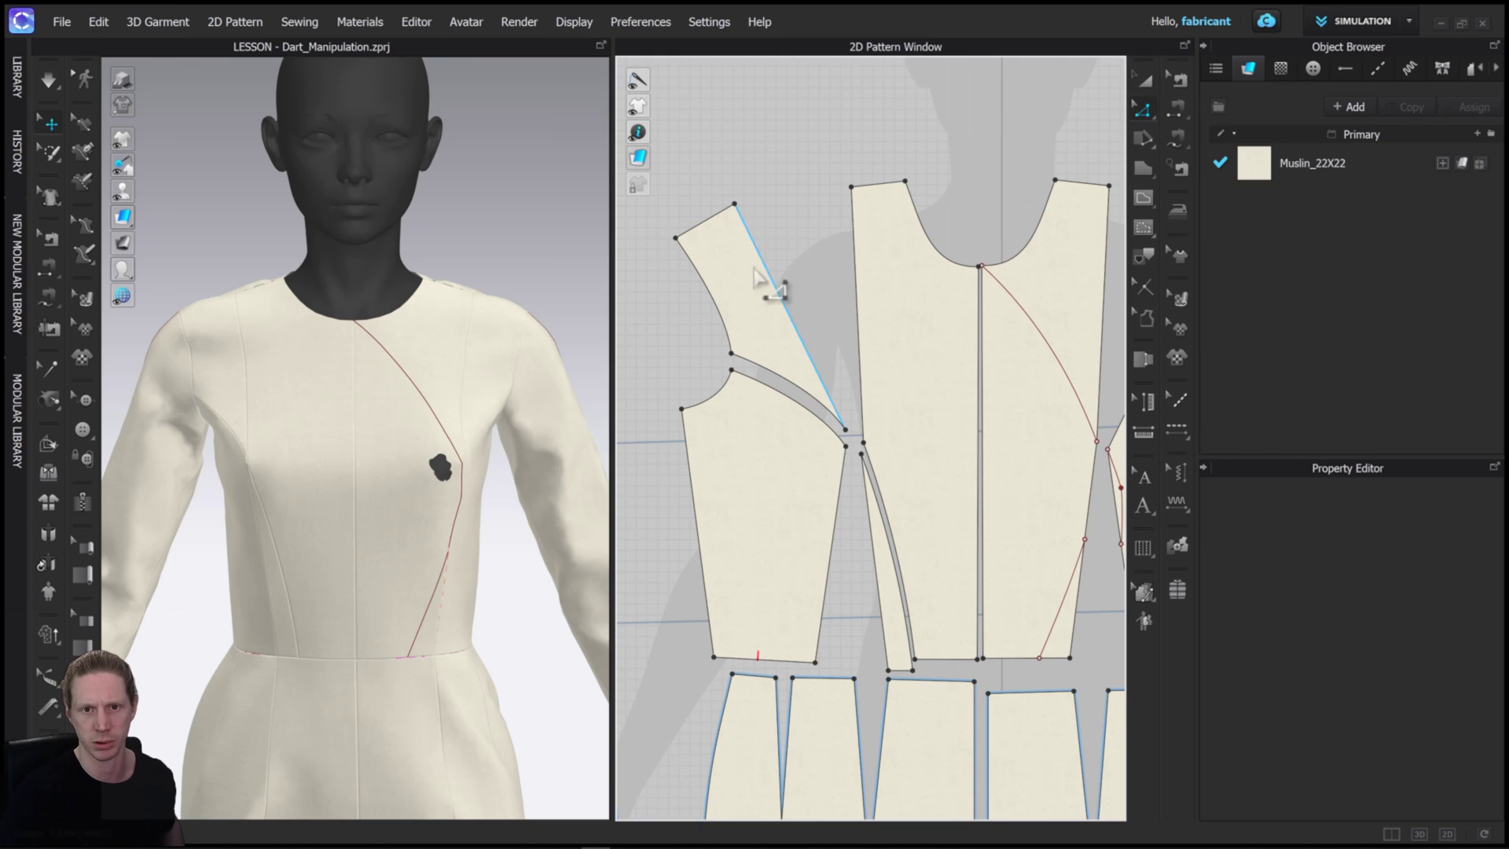
left_click(770, 281)
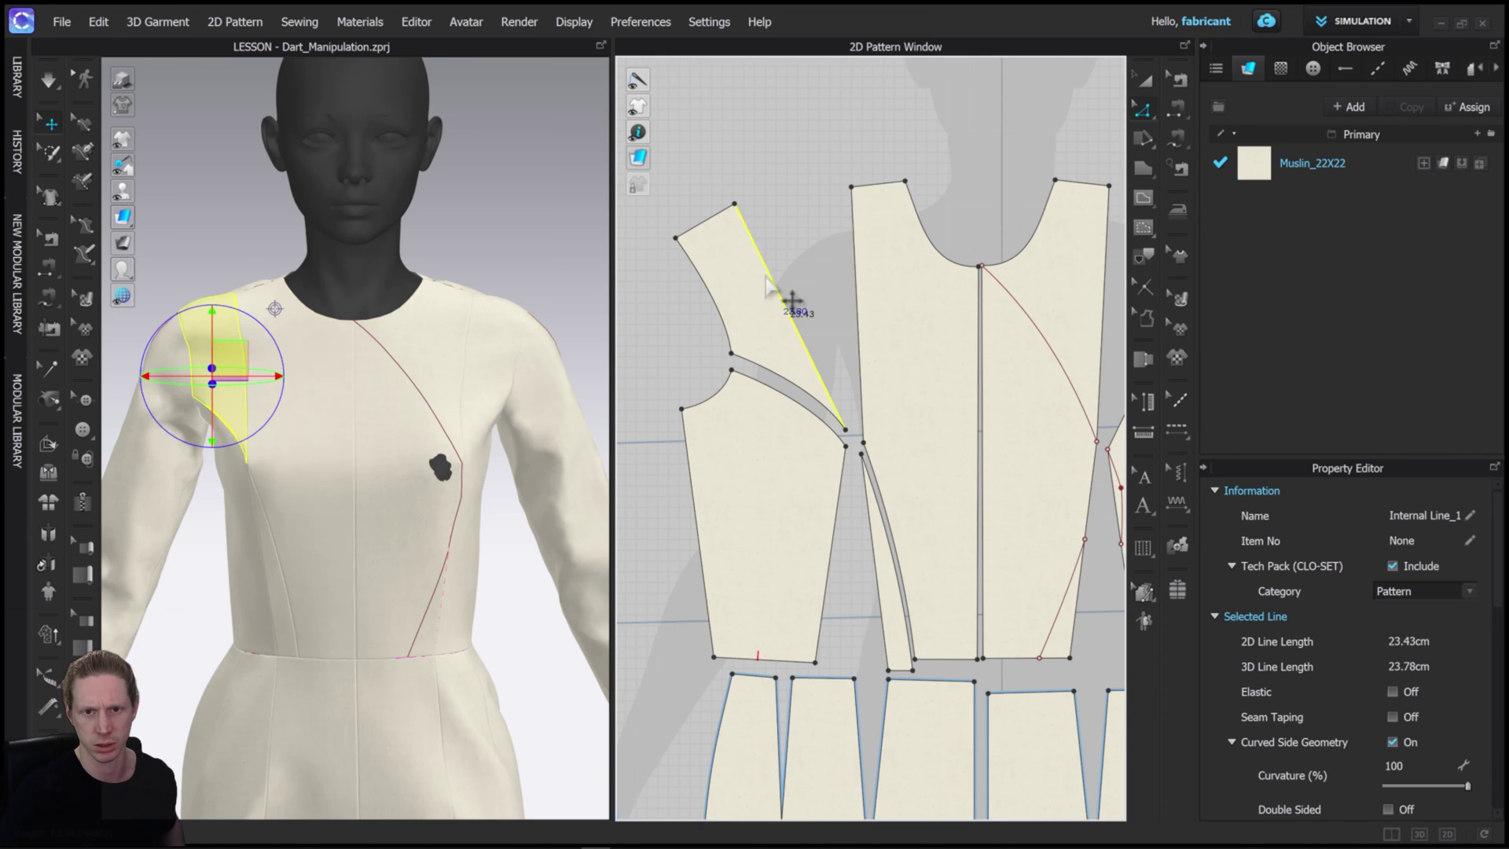
left_click(856, 272, "shift")
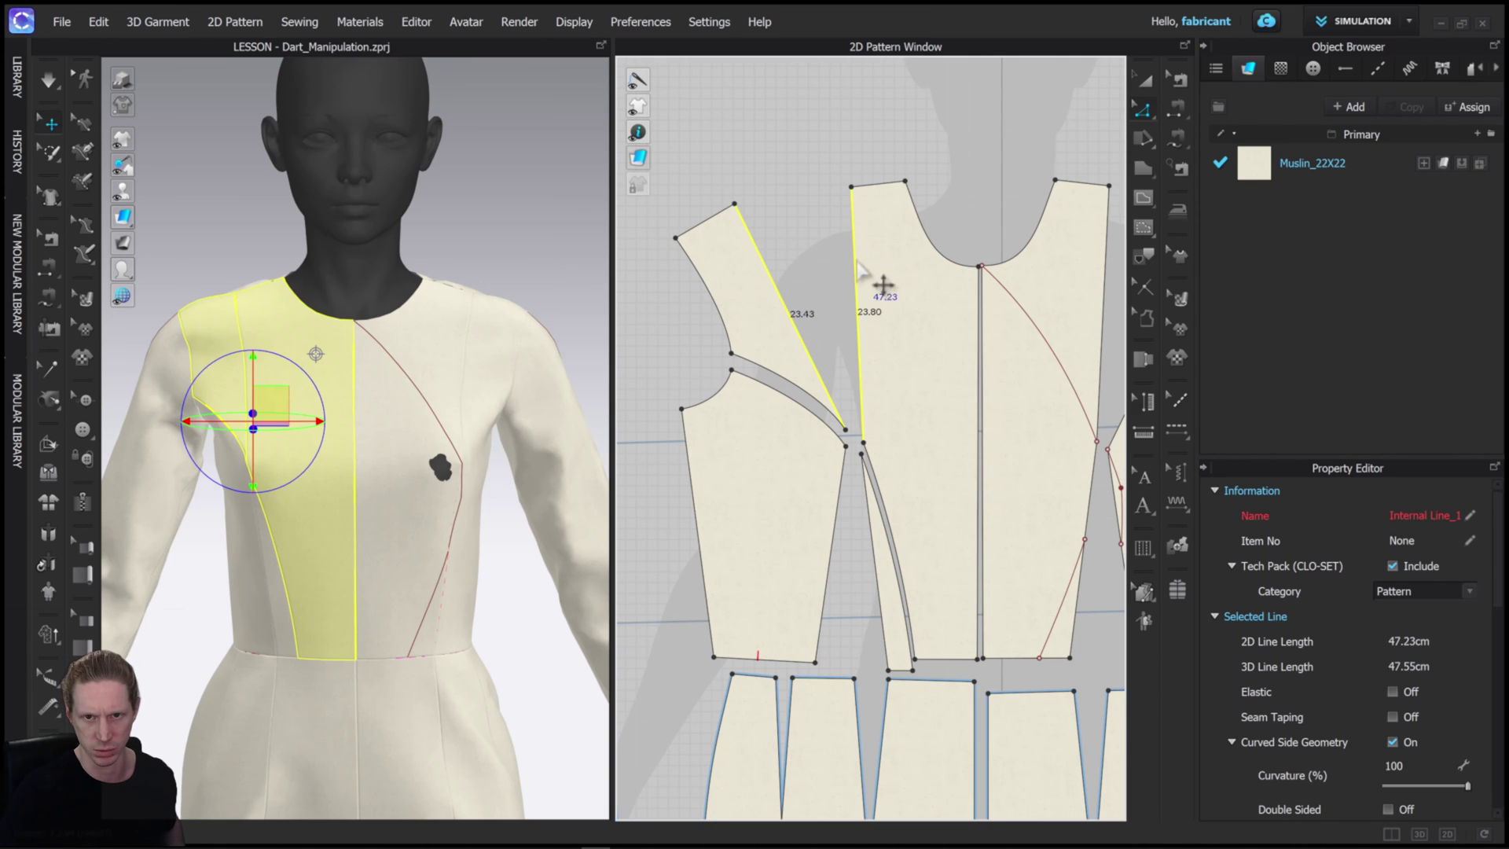
right_click(854, 259)
left_click(900, 422)
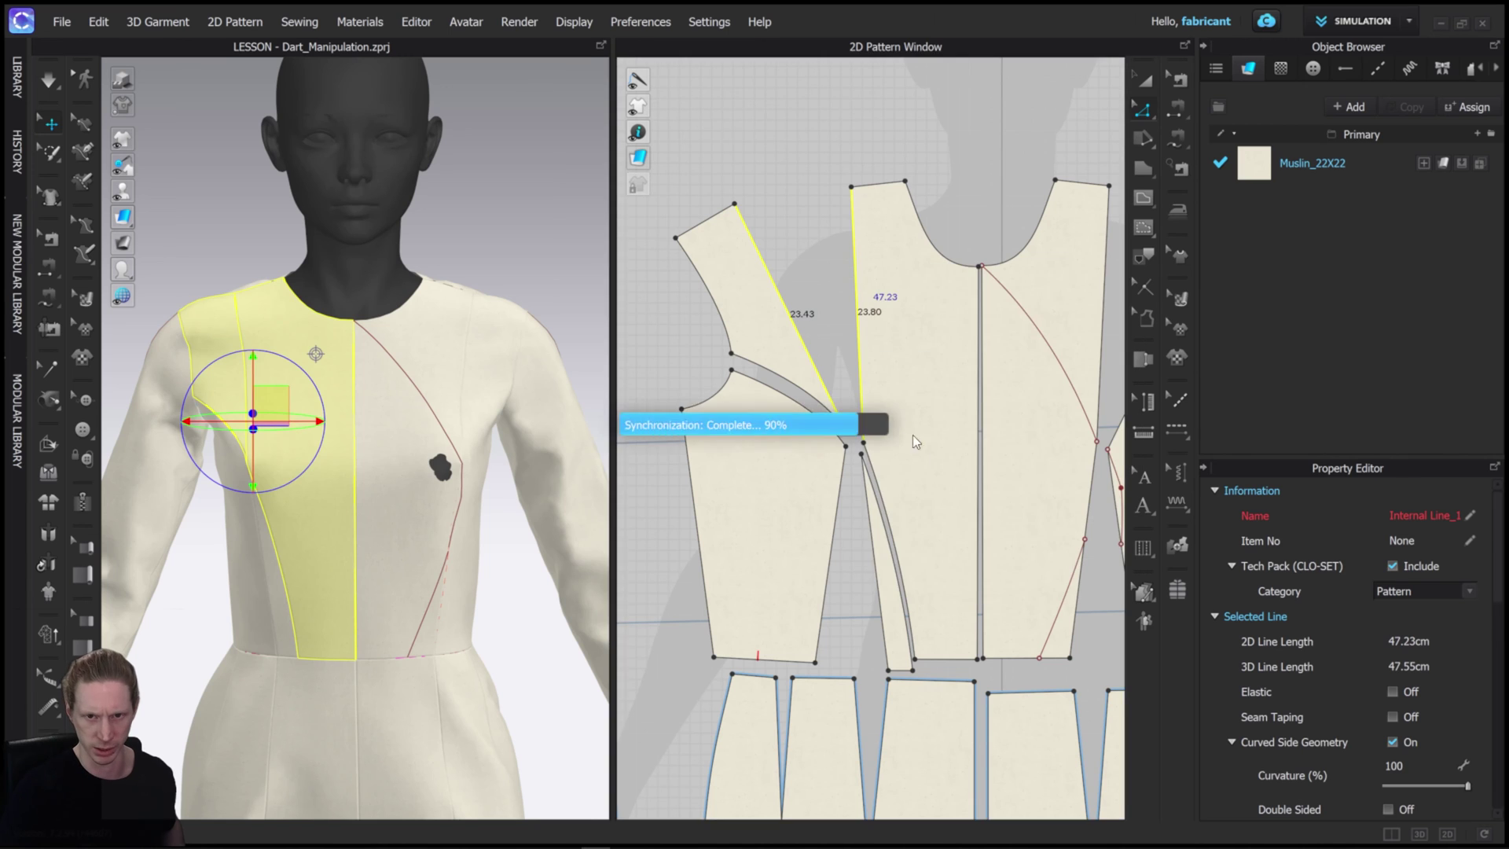
Step: Merge the narrow lower piece cut from the wearer's right center front into the side front along their bust-to-waist edges
left_click(834, 550)
left_click(878, 566, "shift")
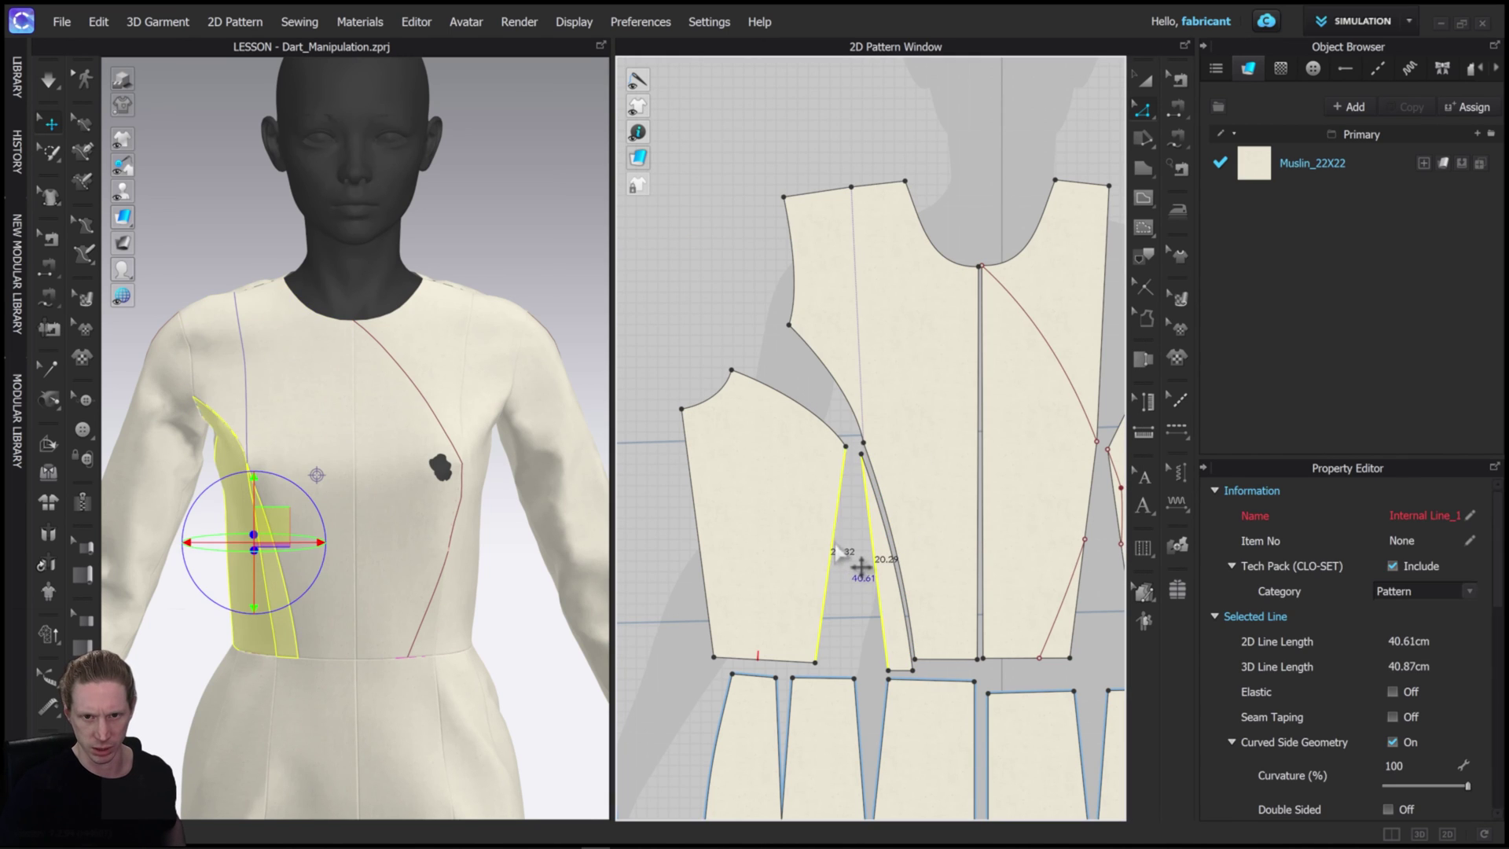
right_click(832, 543)
left_click(893, 365)
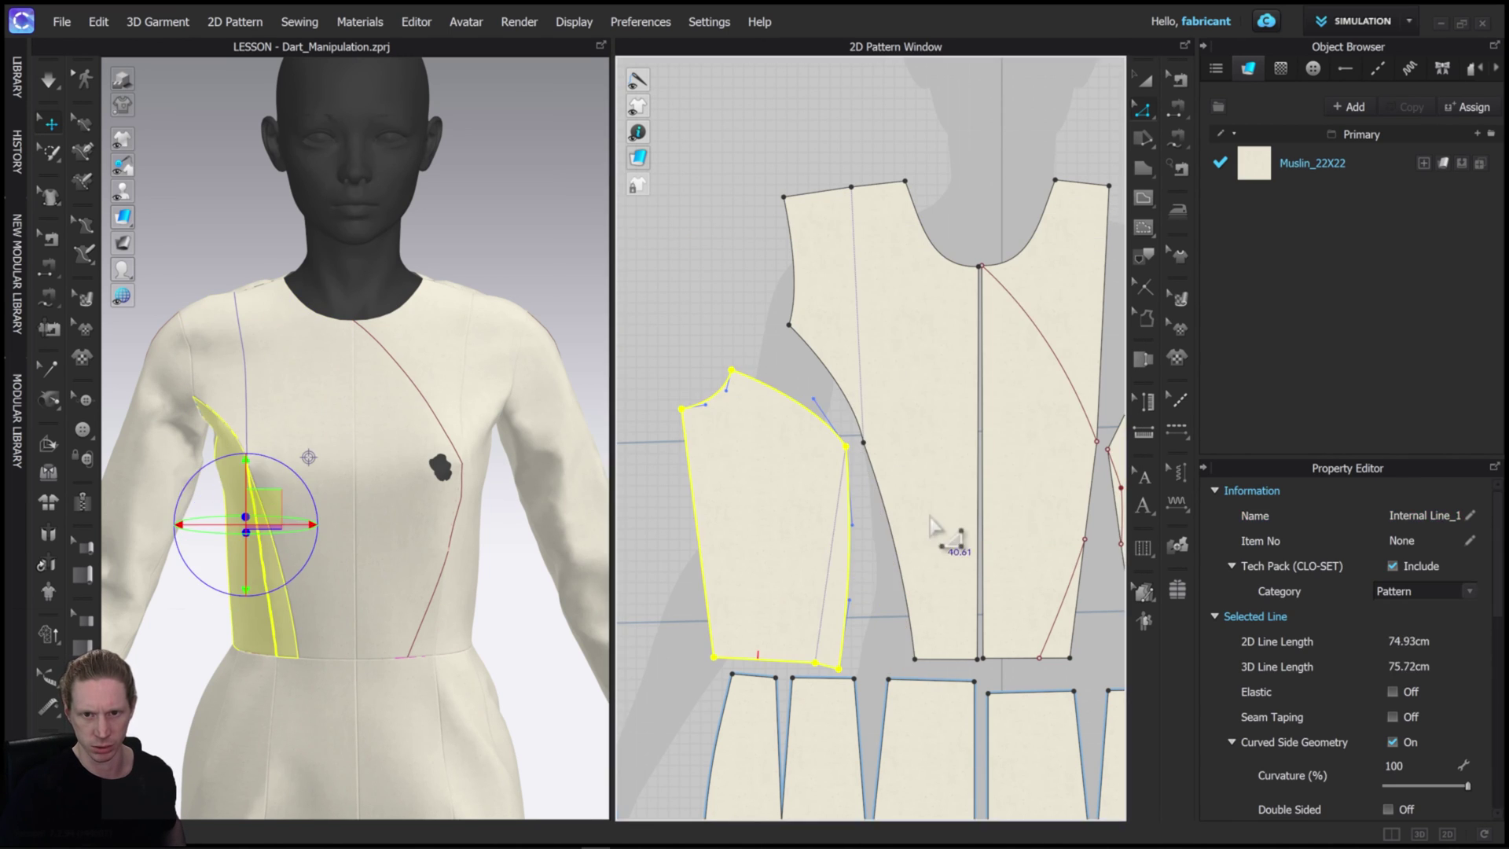
left_click(887, 628)
Step: Smooth the wearer's right bust curves by nudging the center front's bust point and adjusting the curve handle of the side front's edge
scroll(853, 452, "up", 5)
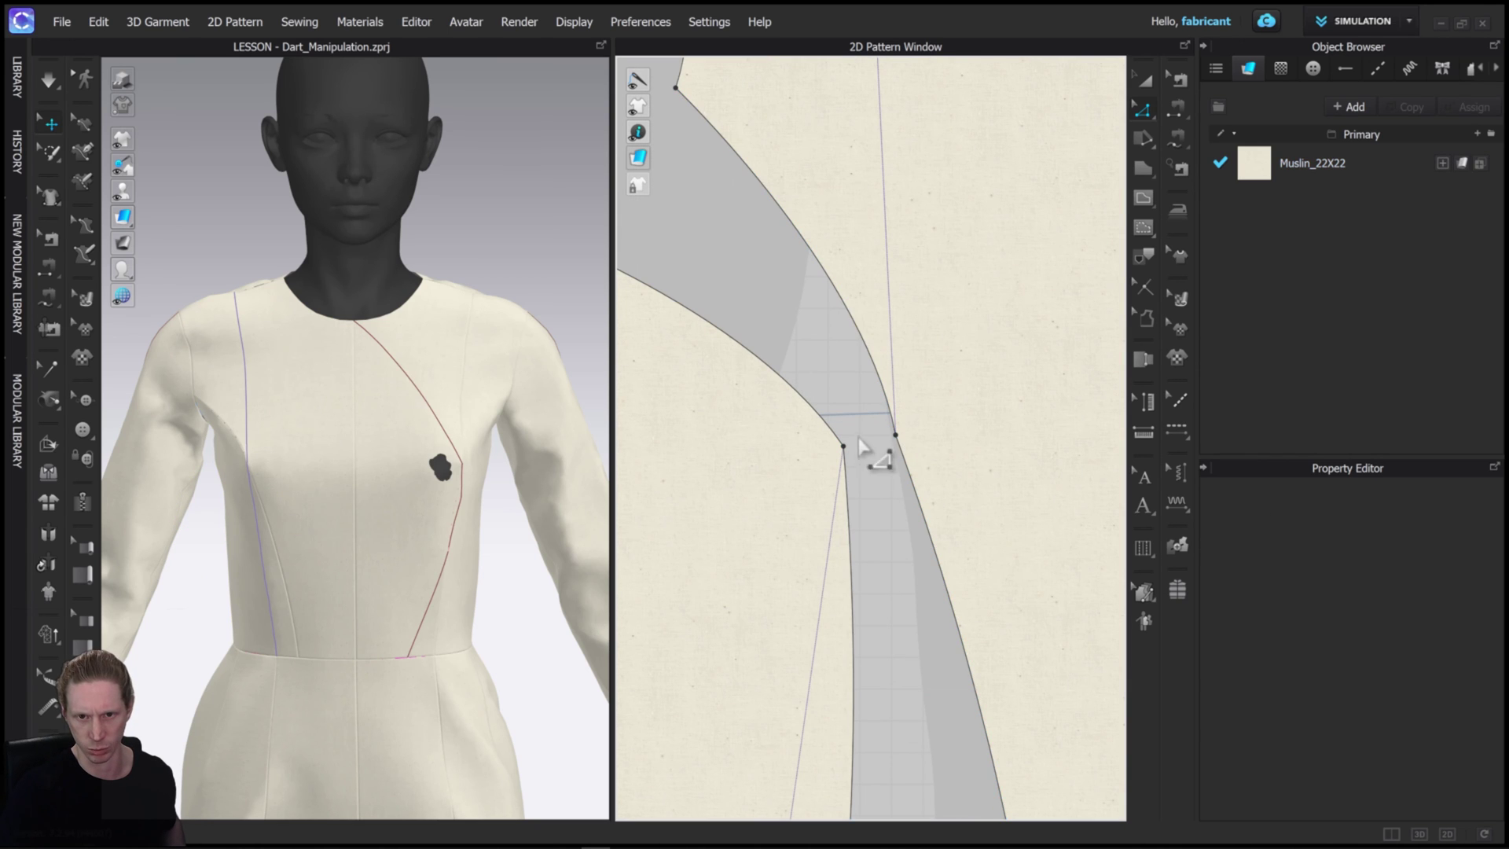
left_click_drag(896, 437, 886, 333)
left_click_drag(871, 267, 854, 258)
left_click(848, 481)
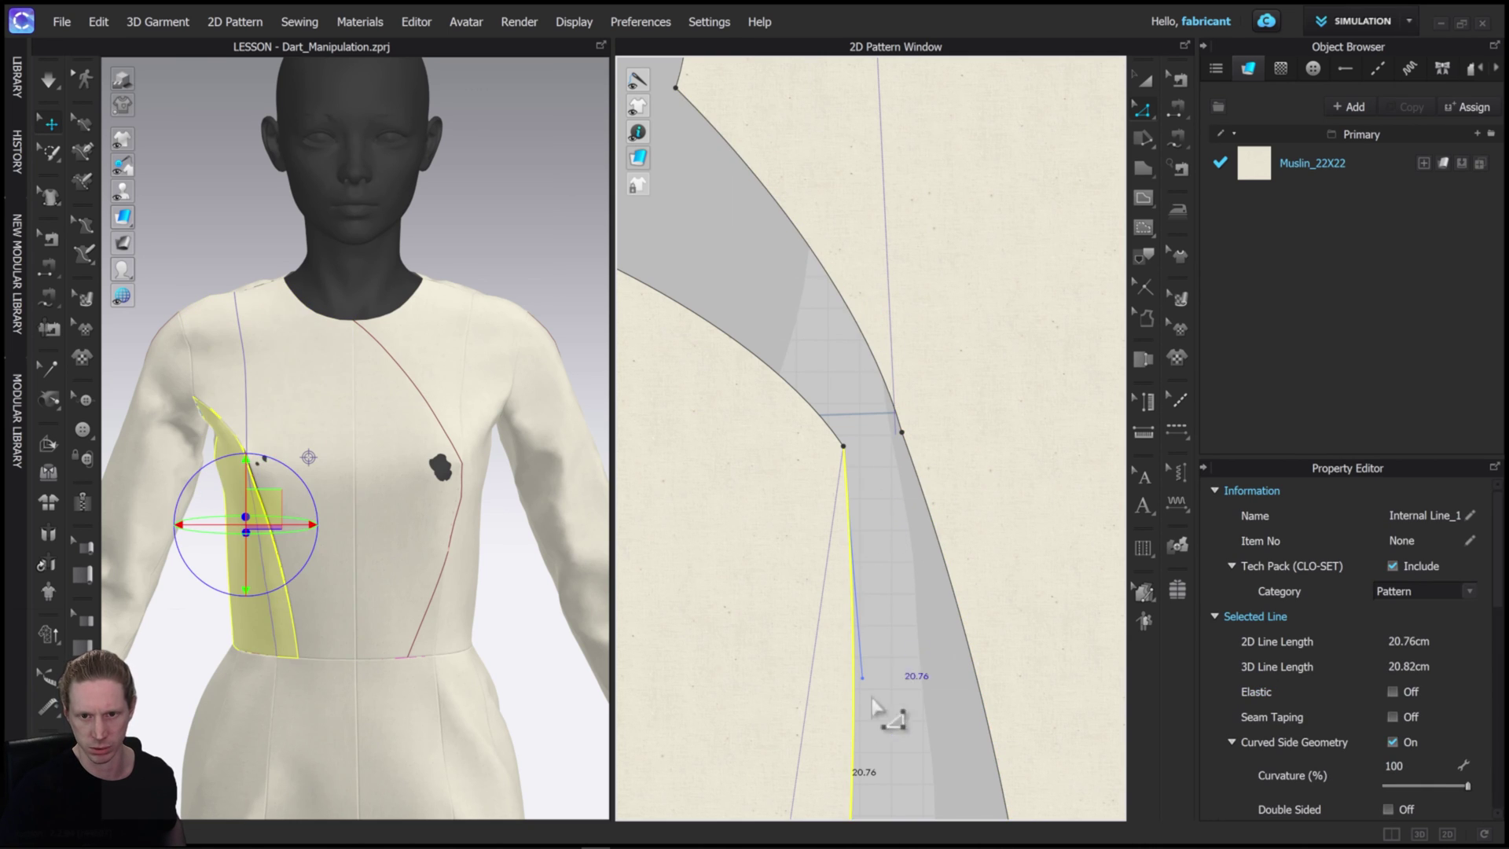
left_click_drag(867, 686, 874, 593)
key("ctrl+z")
left_click(808, 376)
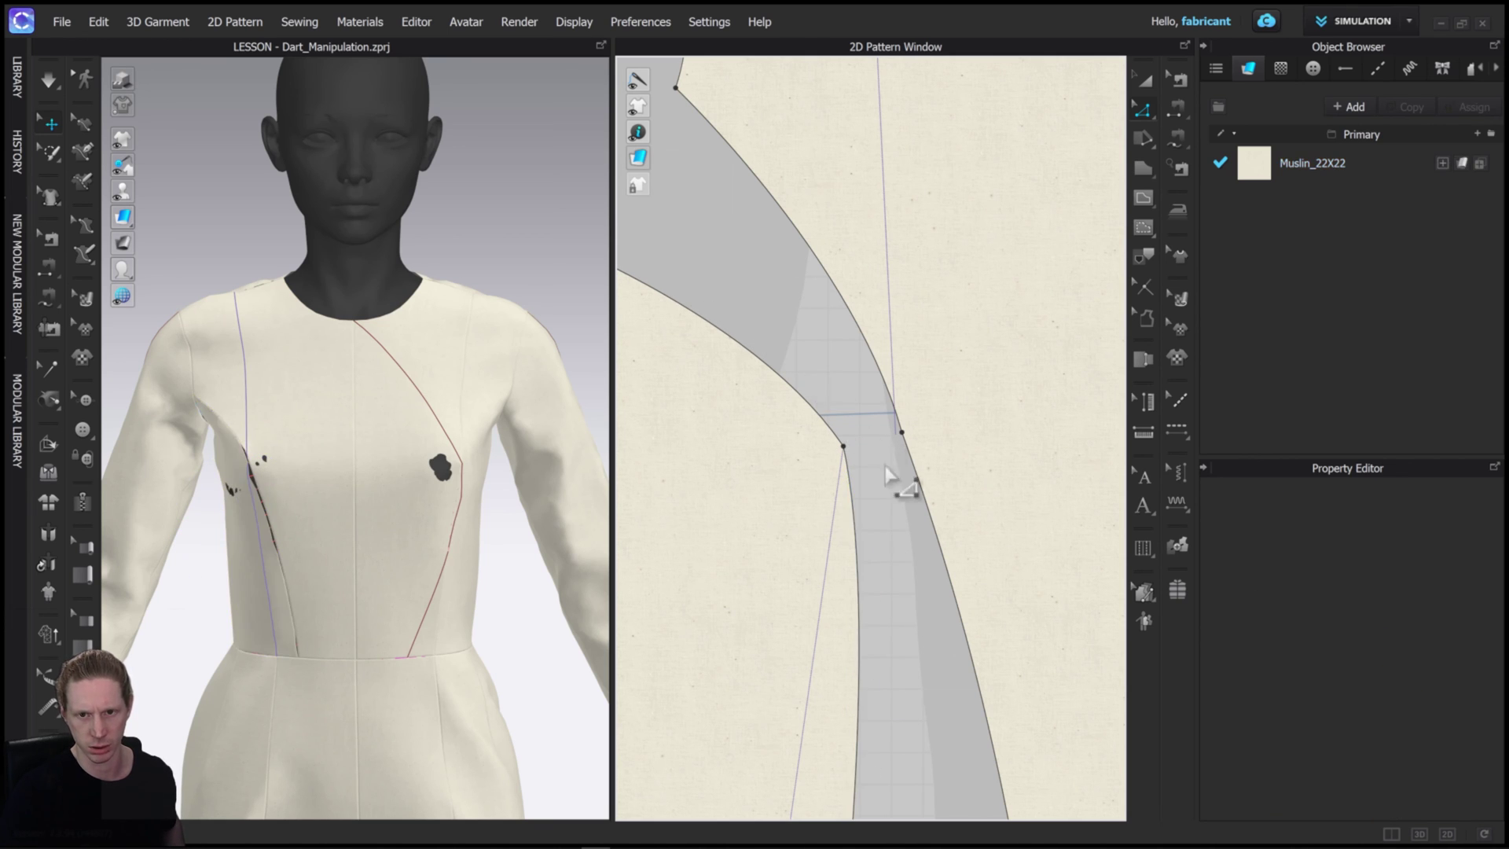
left_click(904, 437)
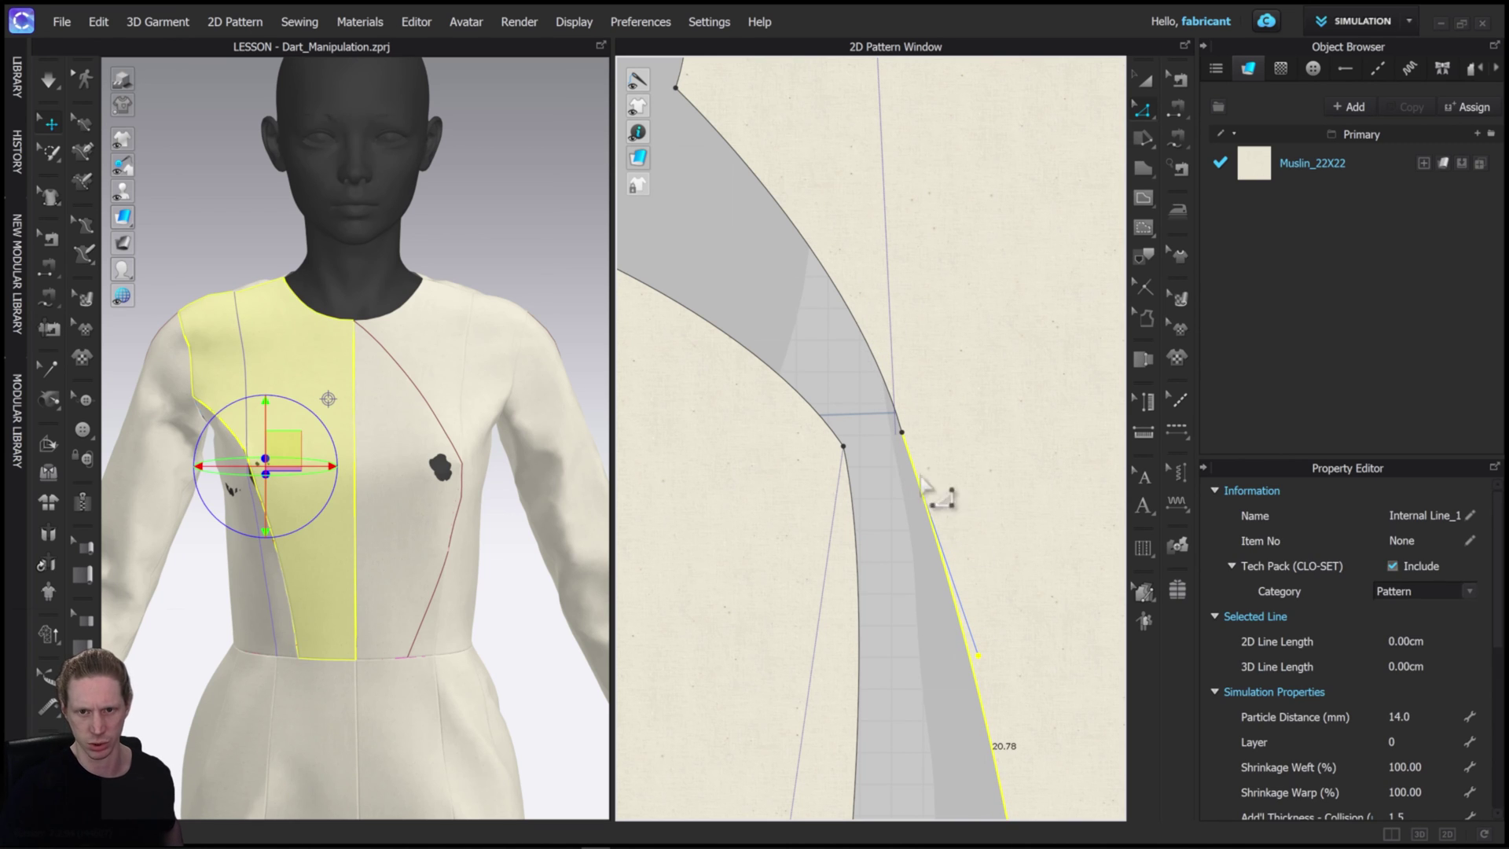
Step: Cut and sew the wearer's left center front along the curved line from the neckline to the bust
left_click(485, 302)
right_click_drag(338, 359, 450, 364)
right_click_drag(599, 485, 441, 479)
scroll(1001, 553, "down", 6)
middle_click_drag(1037, 471, 801, 421)
scroll(944, 371, "up", 3)
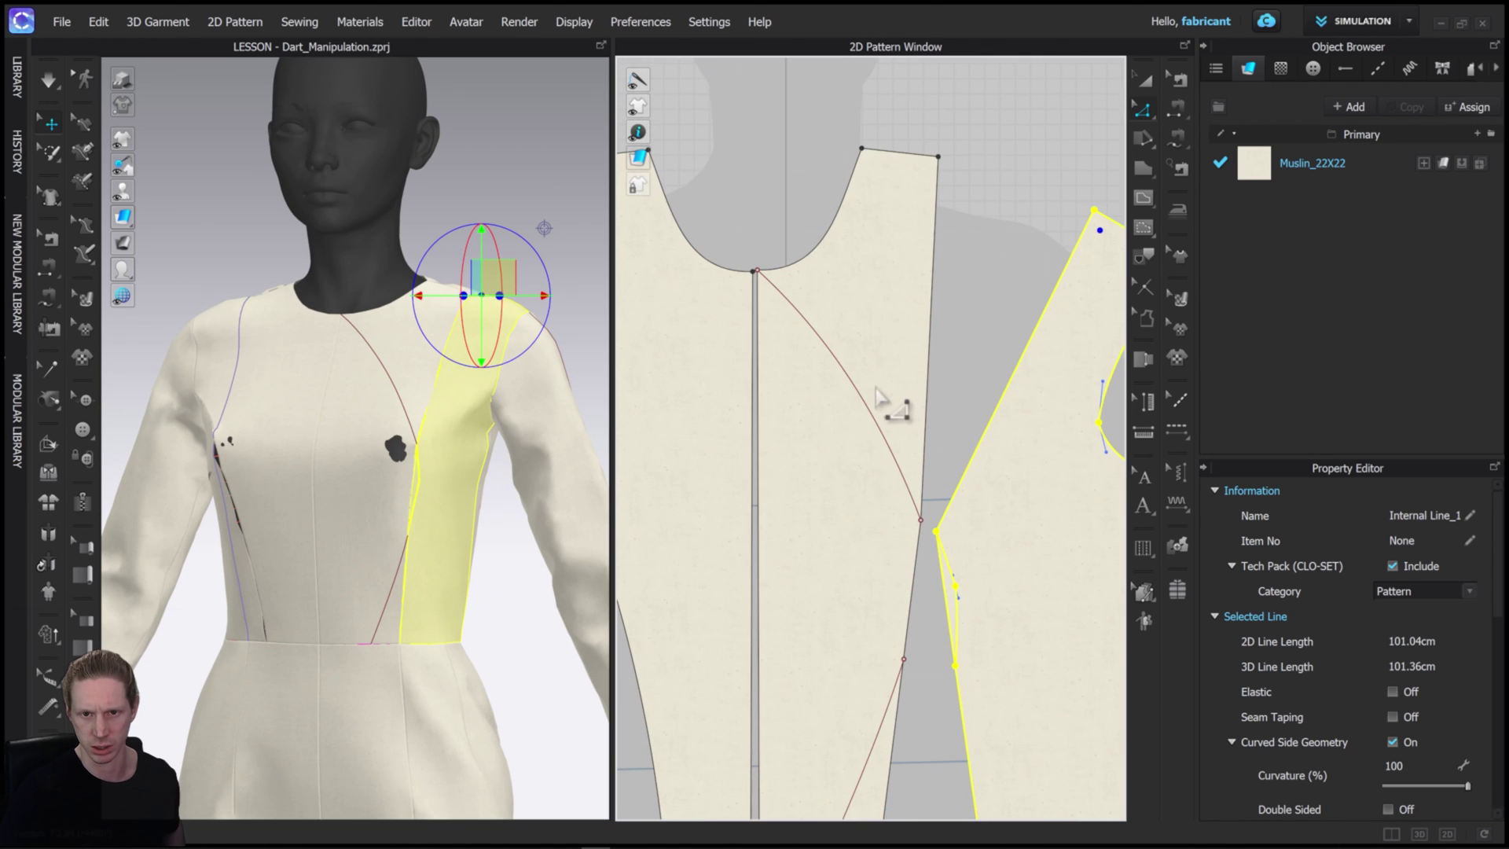
right_click(862, 399)
left_click(884, 626)
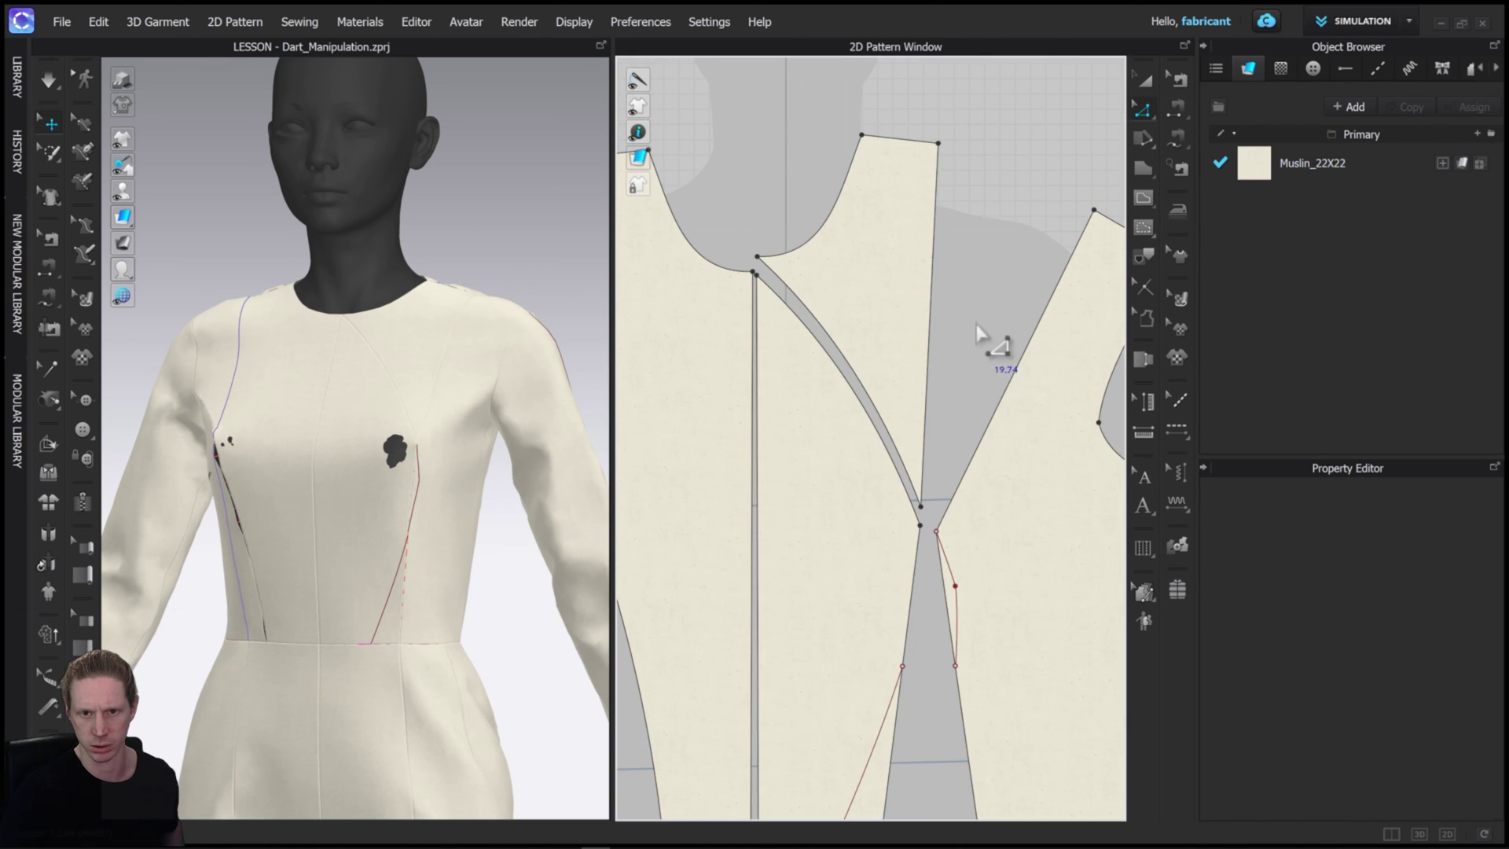
Step: Cut and sew the wearer's left side front along its short bust line and the center front along its lower waist line
left_click(948, 542)
right_click(949, 542)
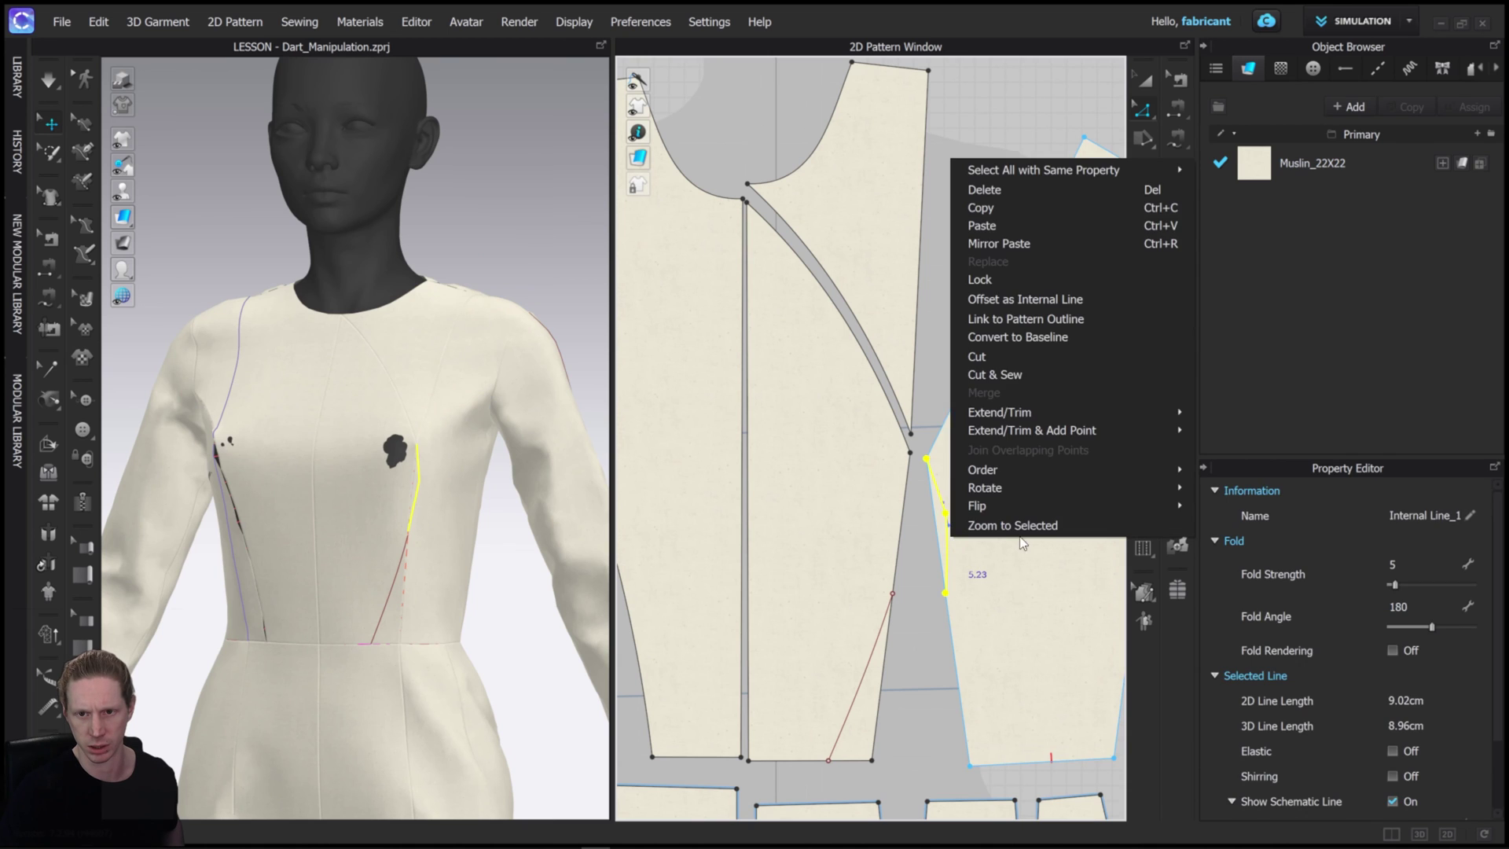
left_click(1004, 376)
left_click(880, 662)
right_click(874, 653)
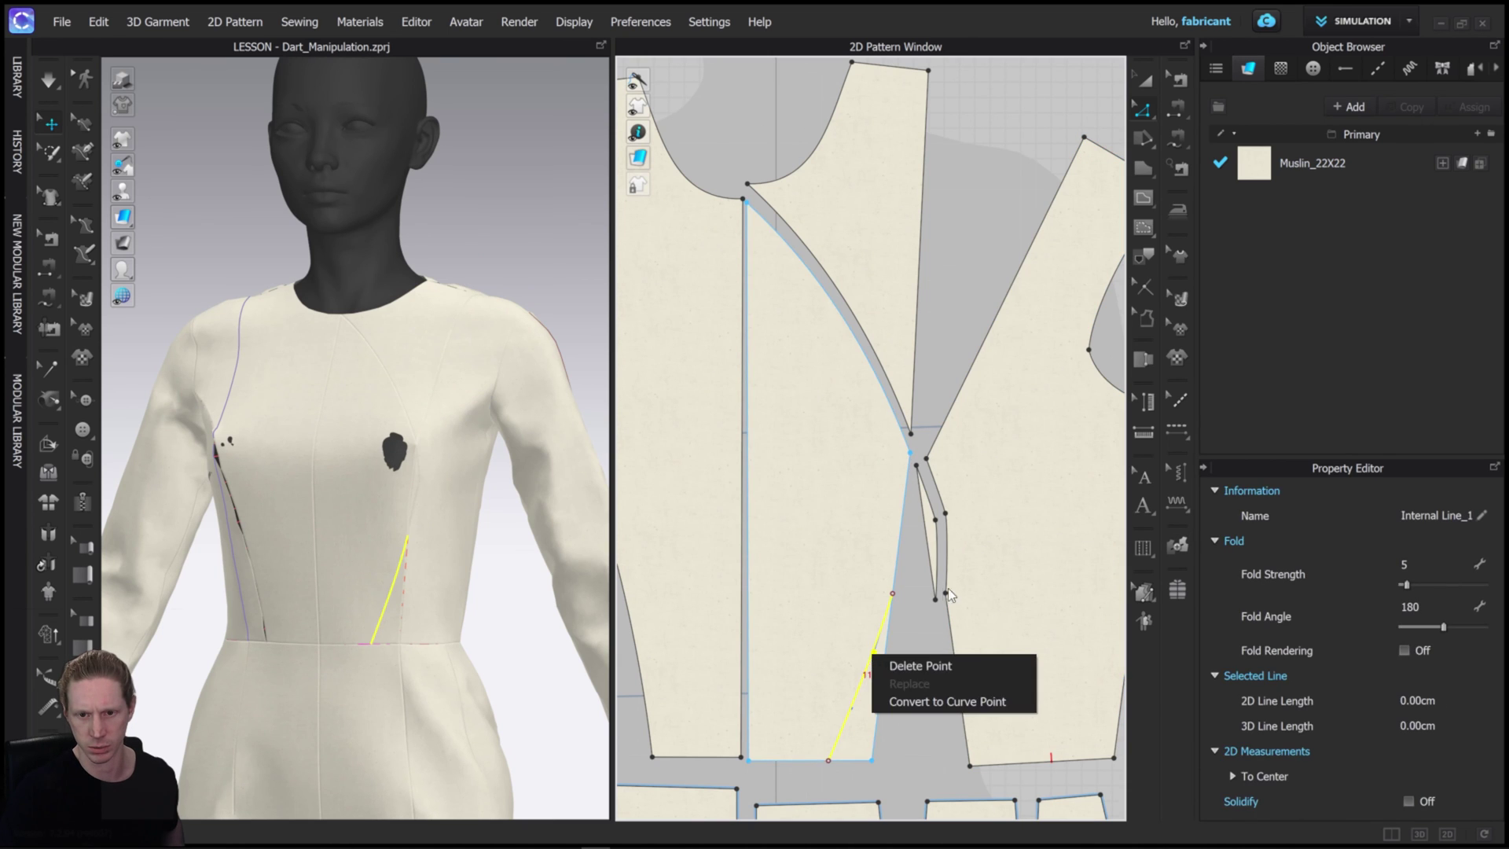
left_click(874, 656)
right_click(878, 666)
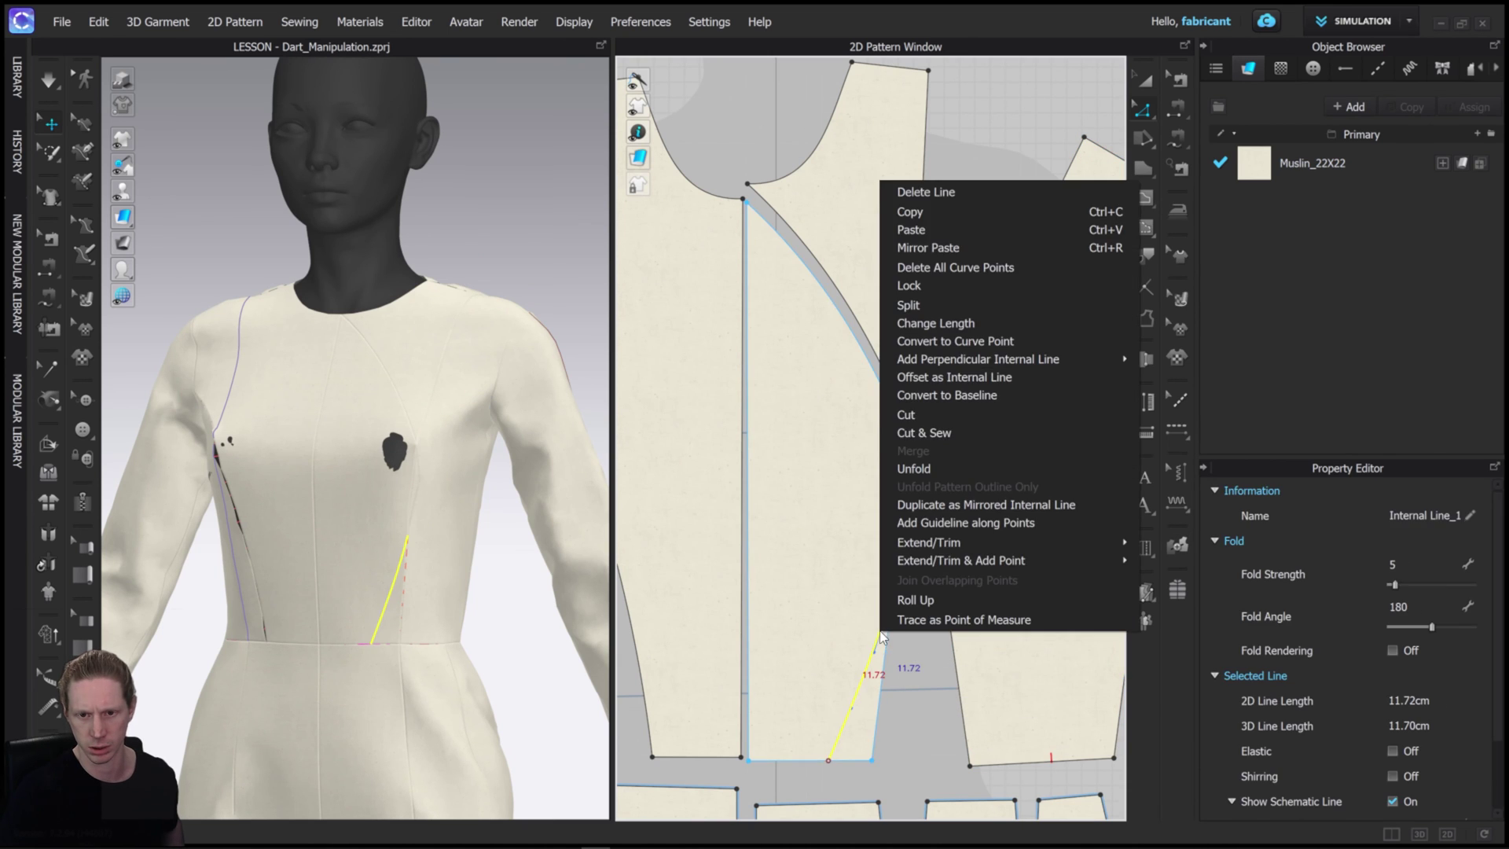
left_click(939, 435)
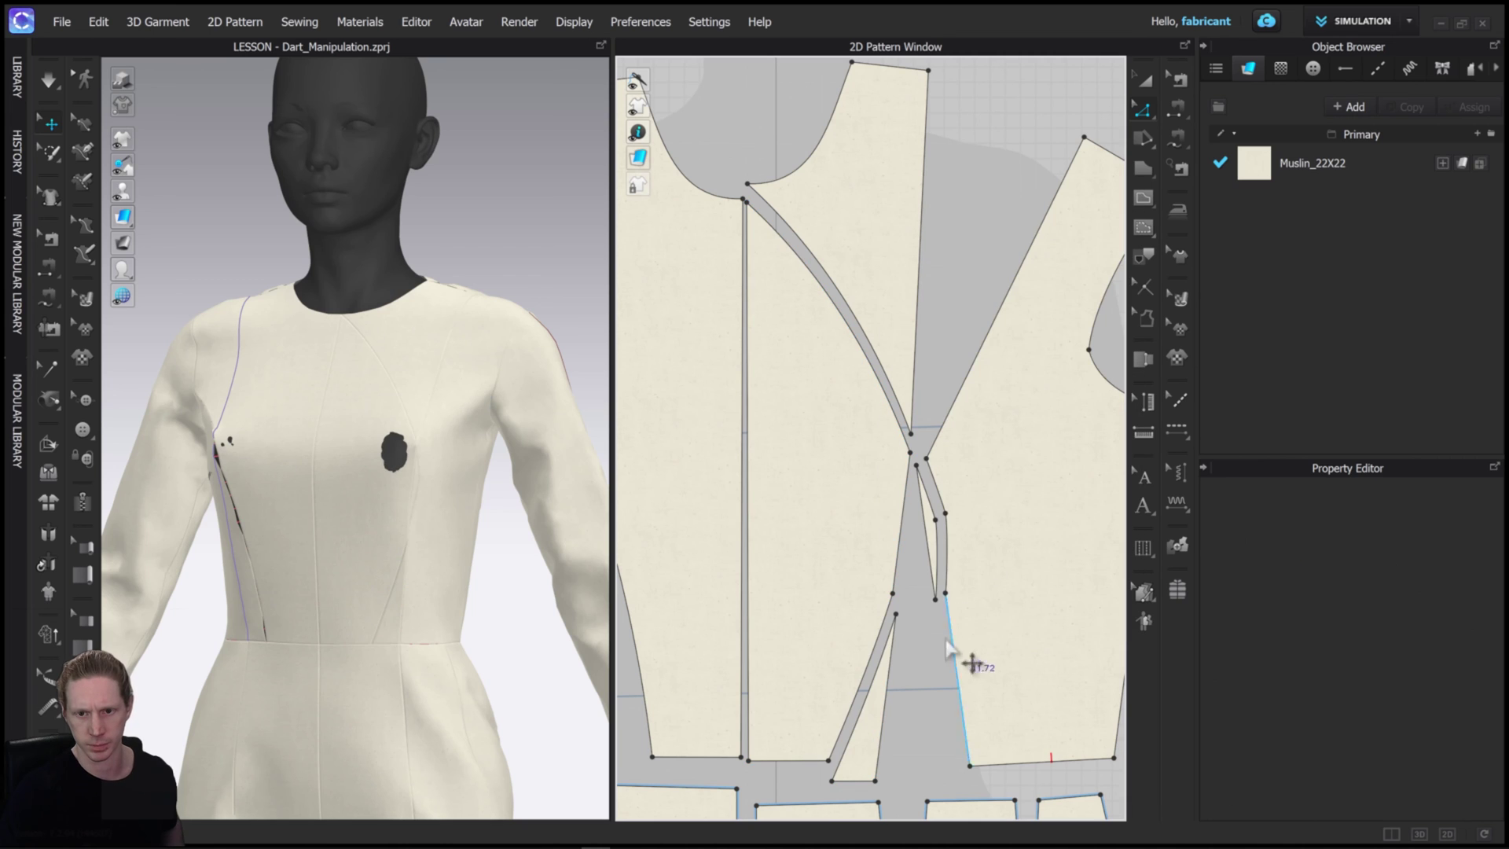
Step: Merge the small waist triangle cut from the wearer's left center front into the side front
left_click(891, 685)
left_click(952, 643, "shift")
right_click(950, 651)
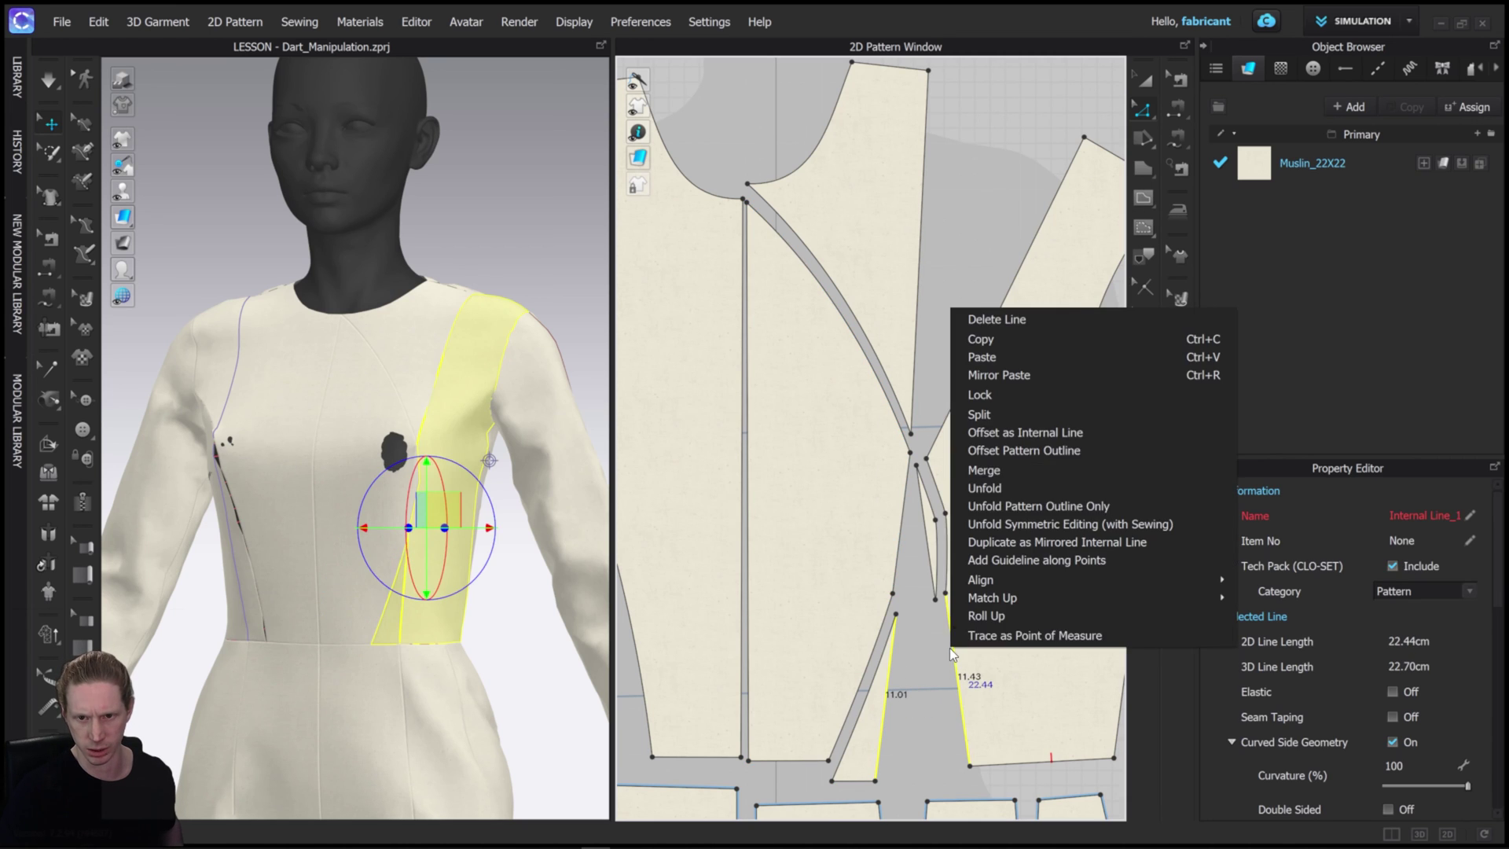
left_click(1009, 473)
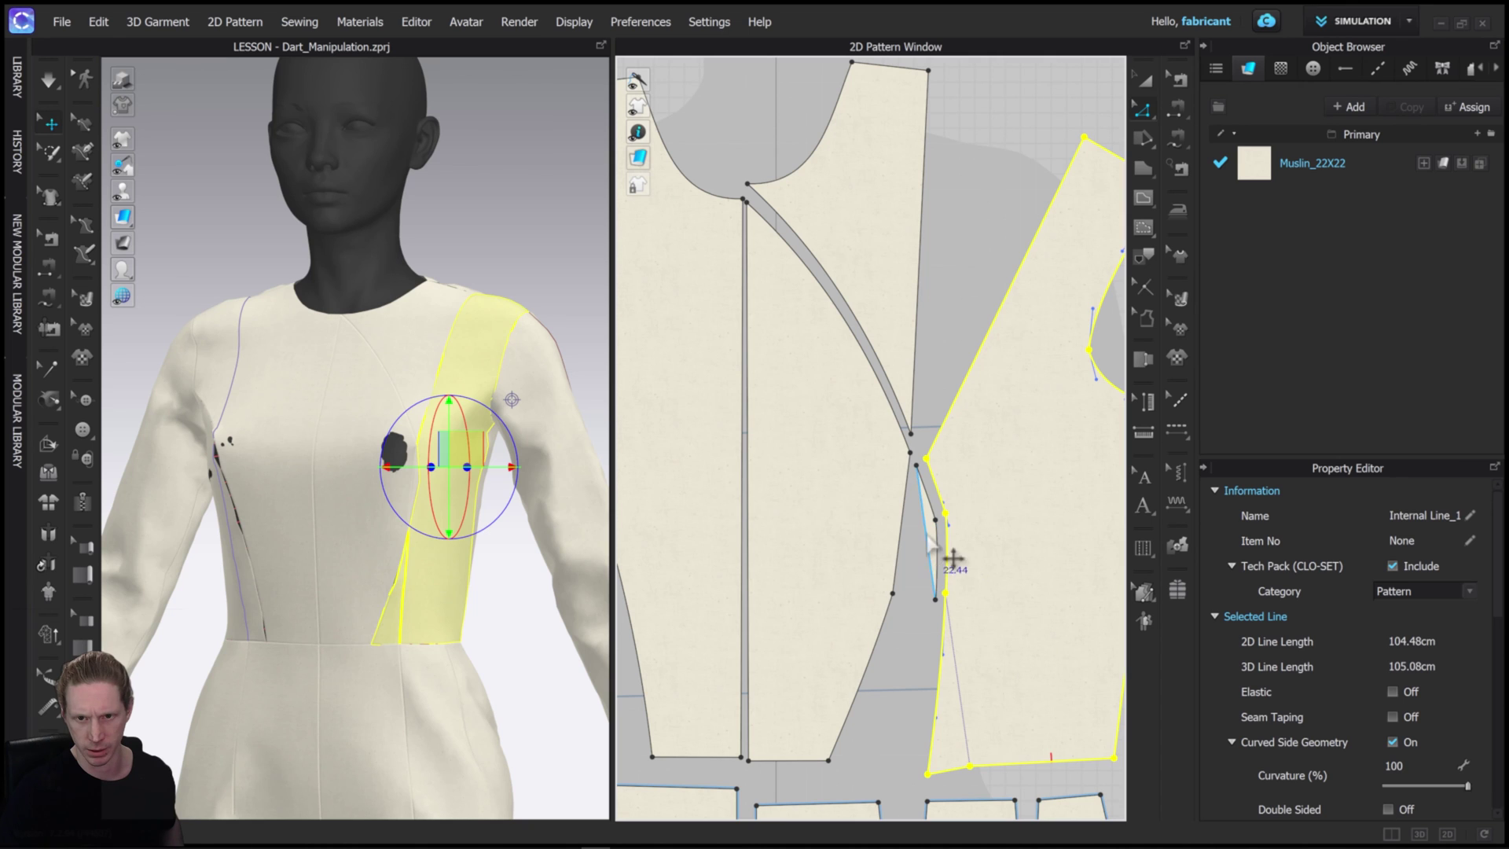
Step: Merge the narrow sliver below the wearer's left bust into the center front
left_click(927, 536)
left_click(900, 531, "shift")
right_click(900, 530)
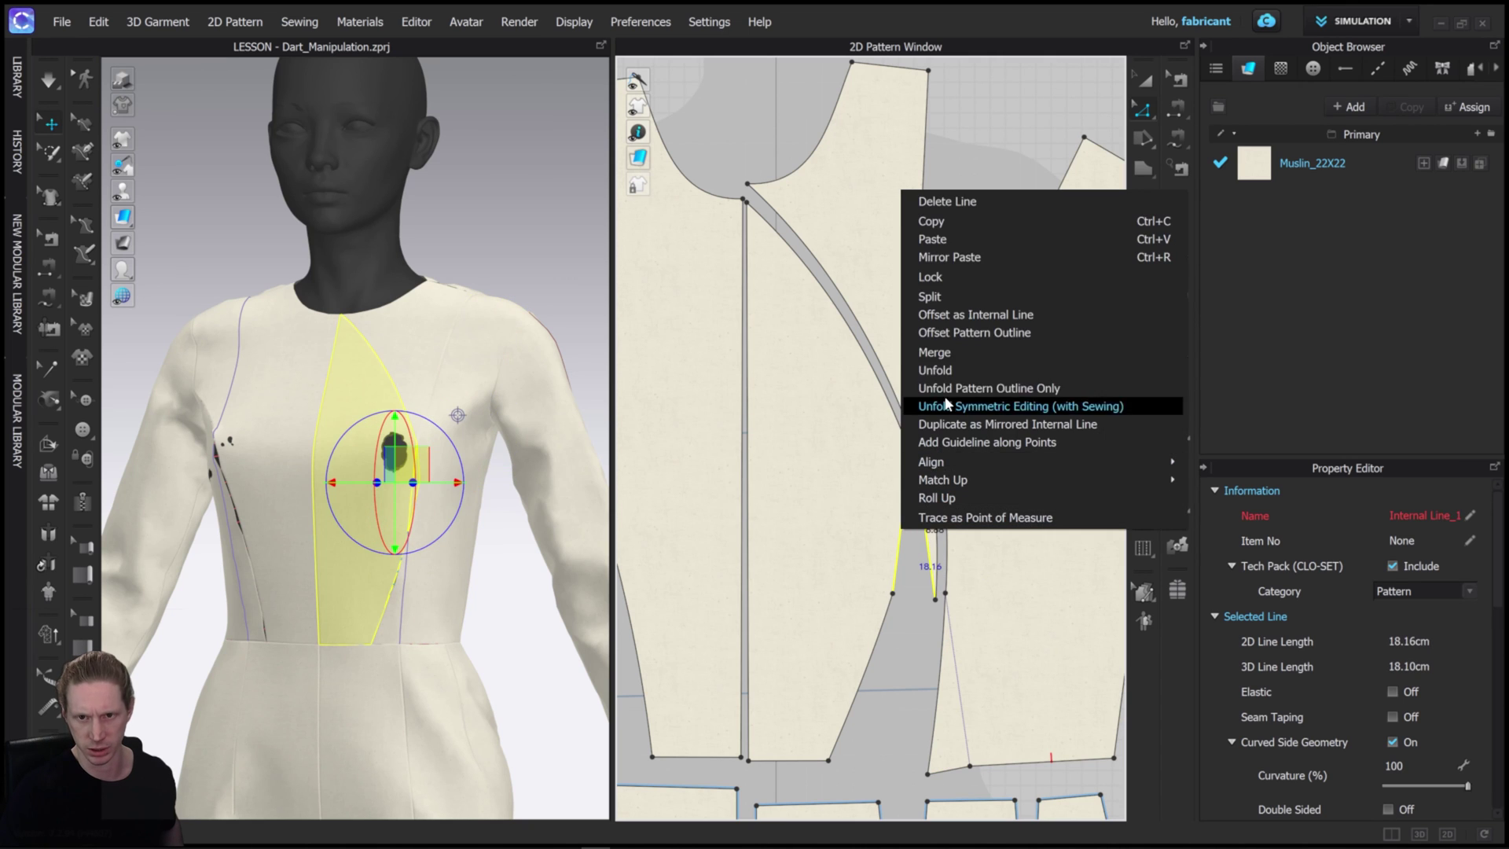
left_click(949, 356)
left_click(945, 294)
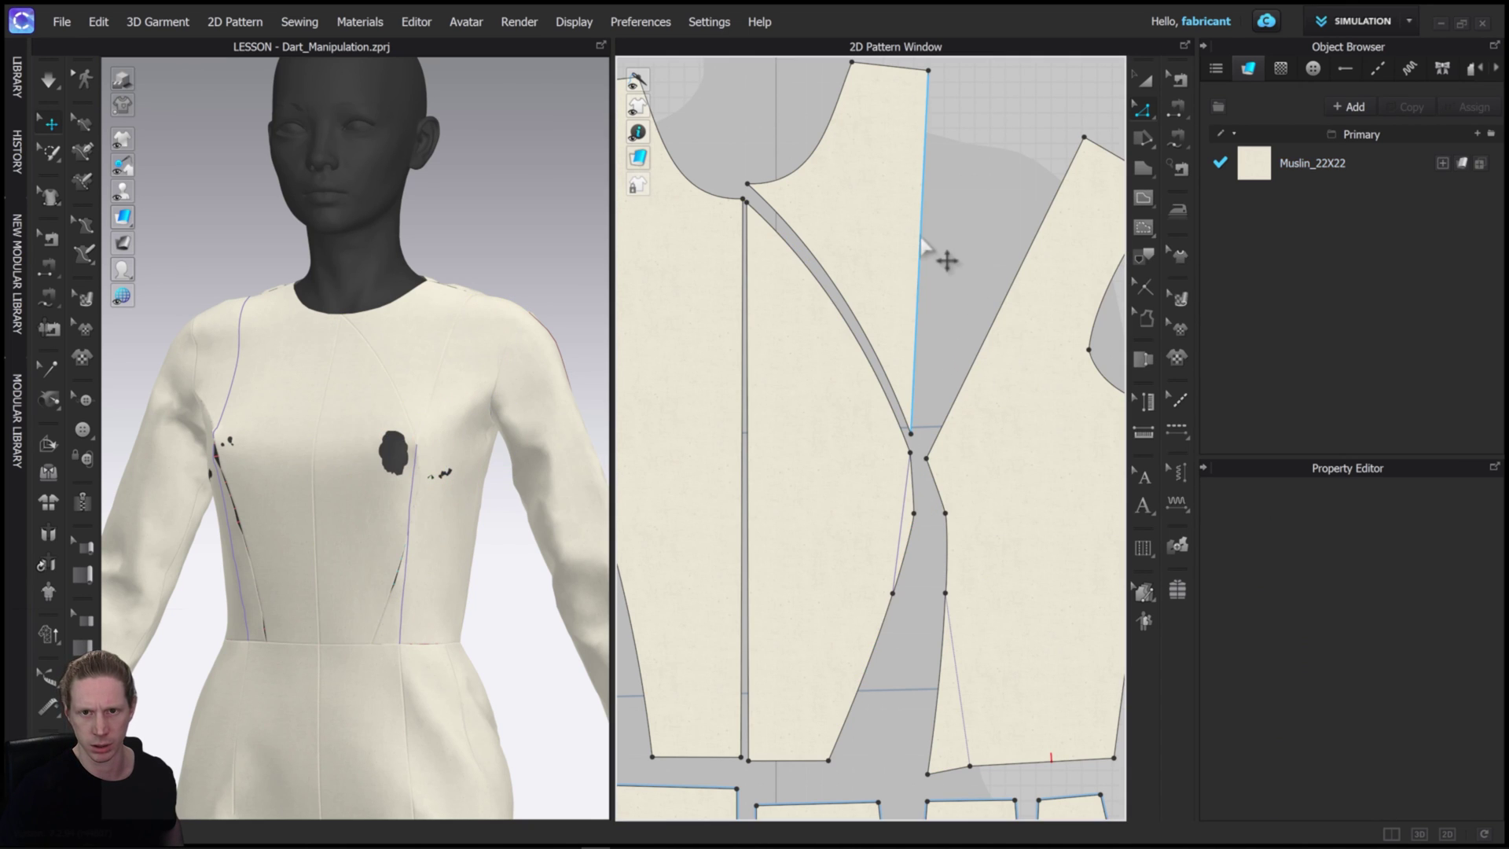
Step: Merge the wearer's left upper neckline piece with the side front along their shoulder-to-bust edges
left_click(923, 237)
left_click(1008, 294)
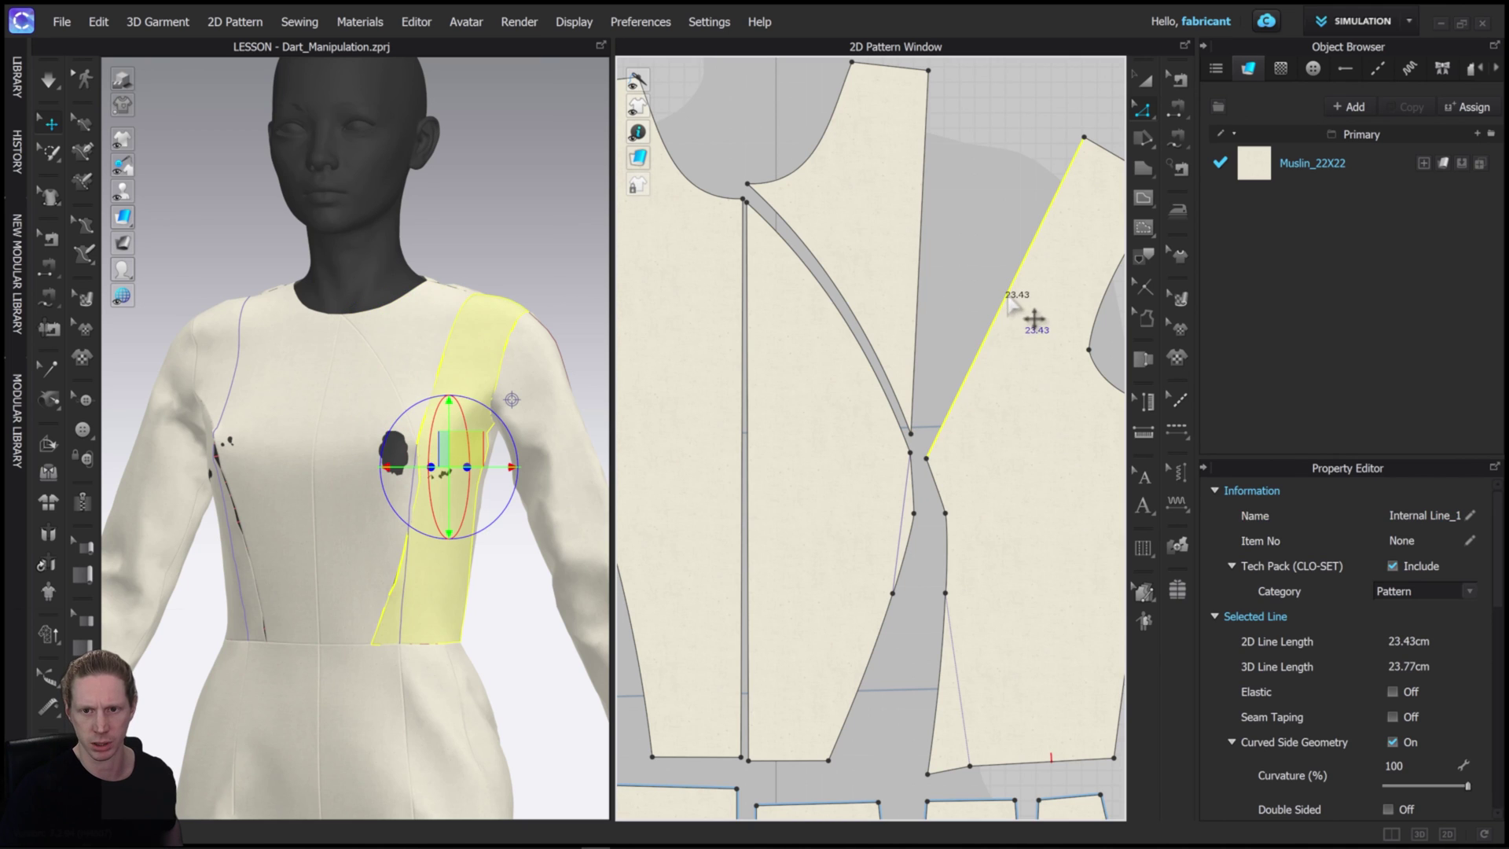
right_click(1009, 295)
left_click(927, 179)
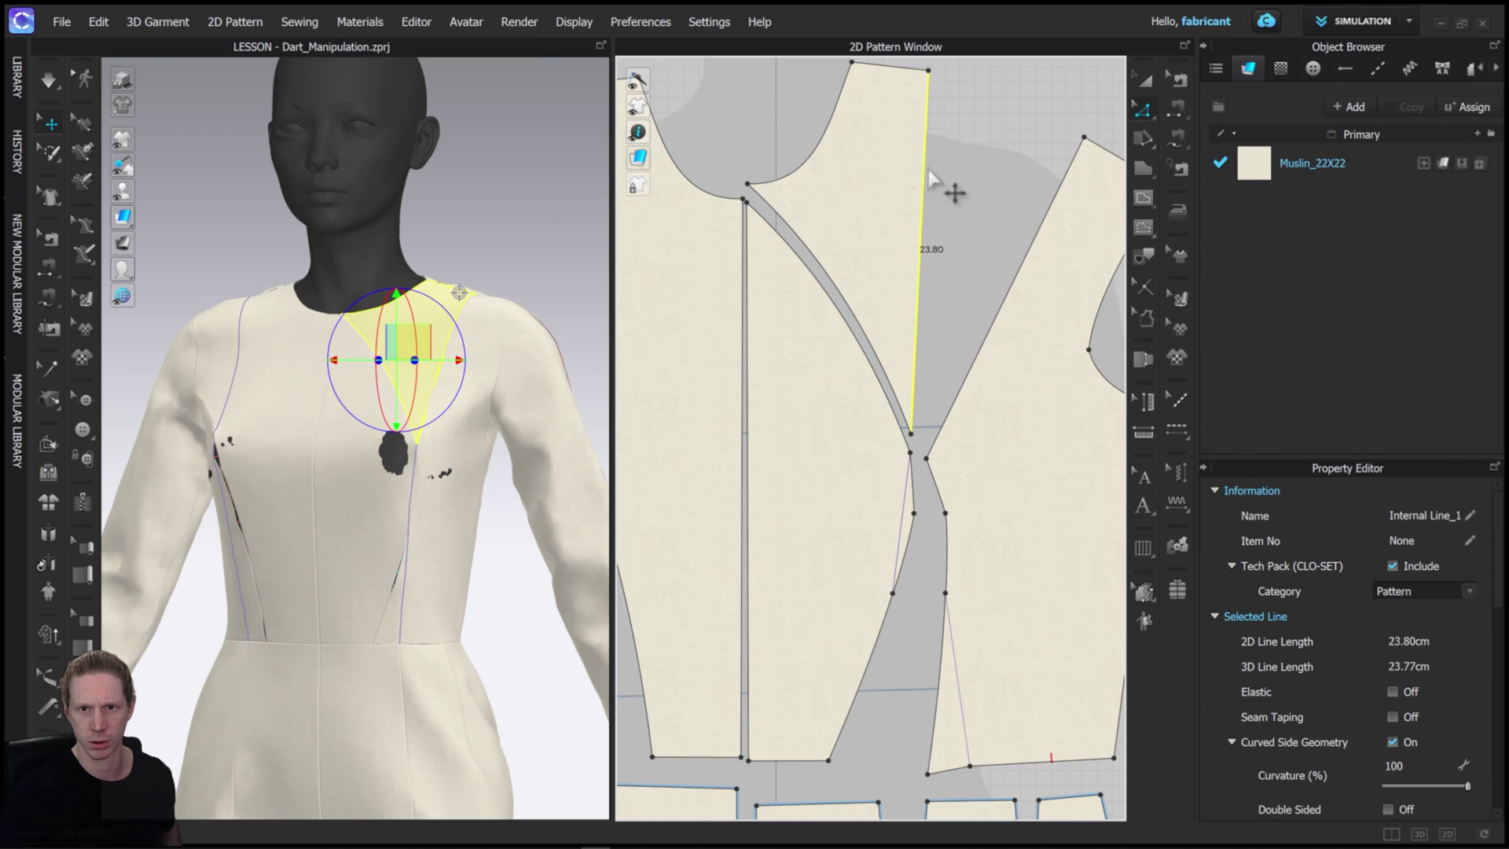
left_click(1022, 271, "shift")
right_click(1022, 270)
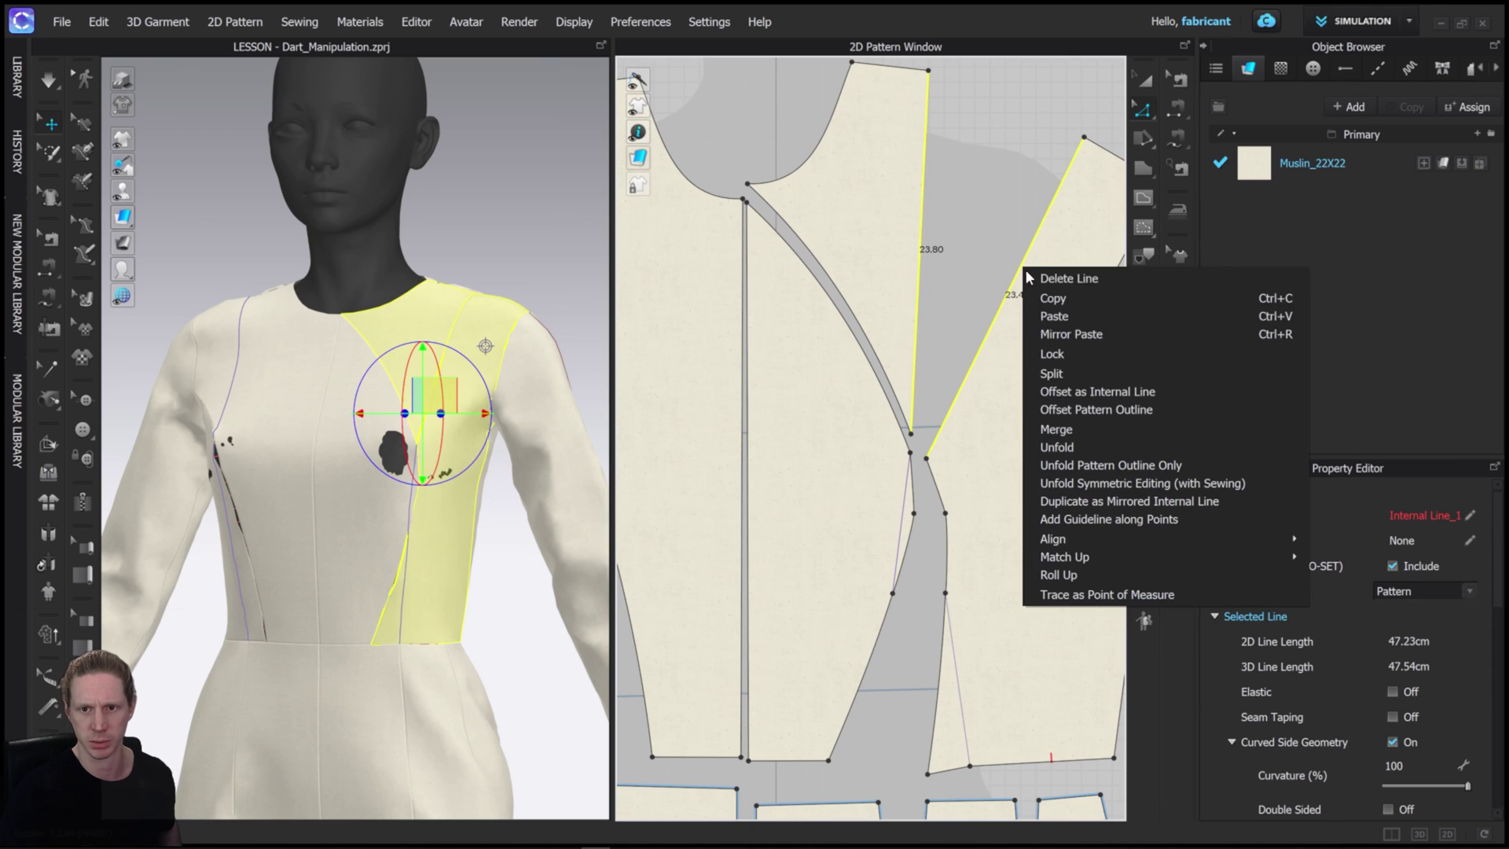
left_click(1052, 434)
left_click(901, 357)
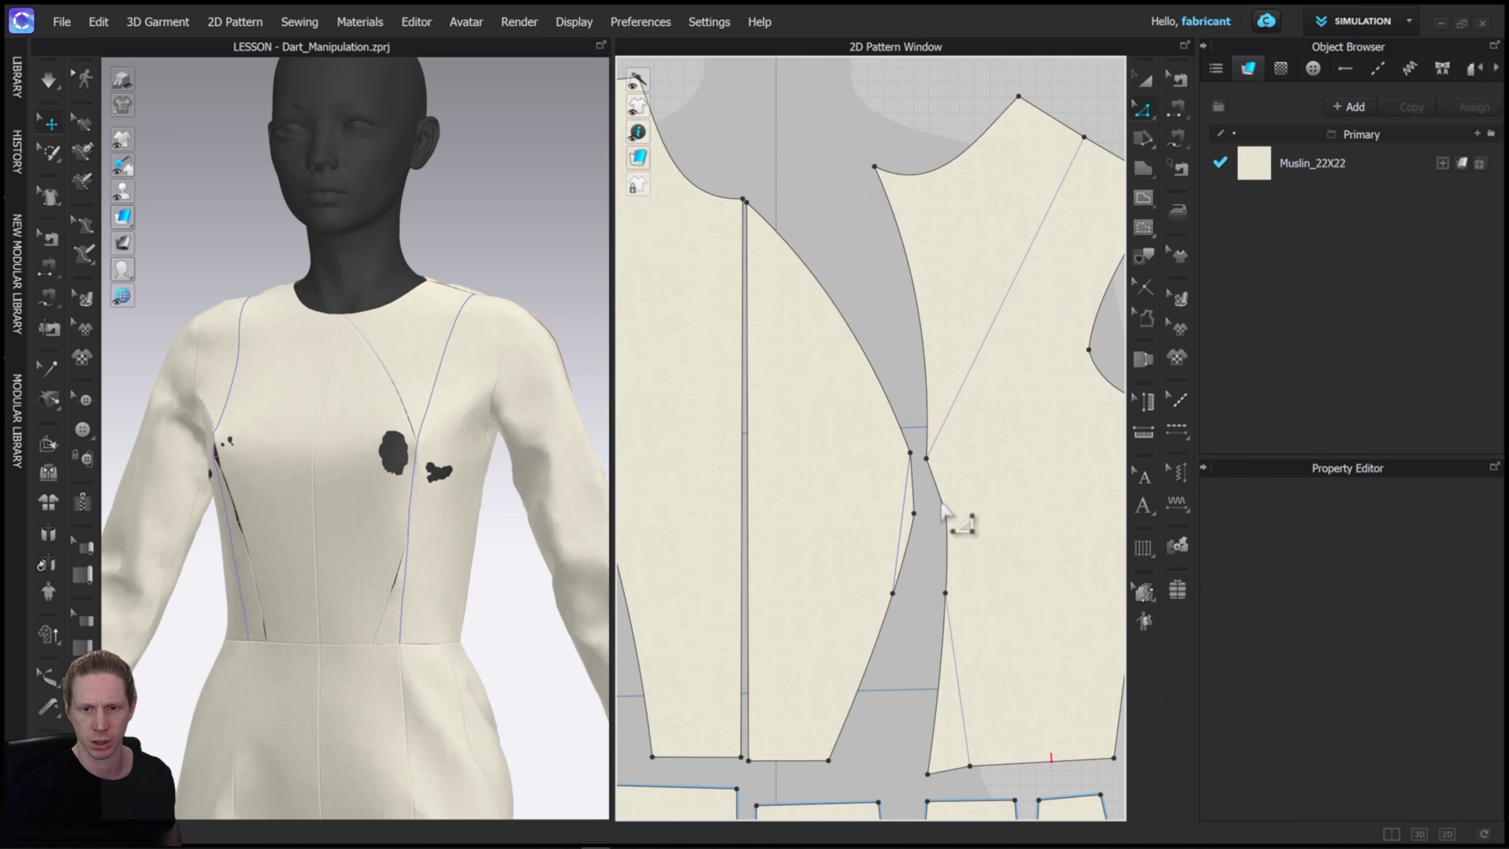
Step: Shift the corner points along the bust curve of the wearer's left side front to smooth its seam edge
scroll(935, 484, "down", 2)
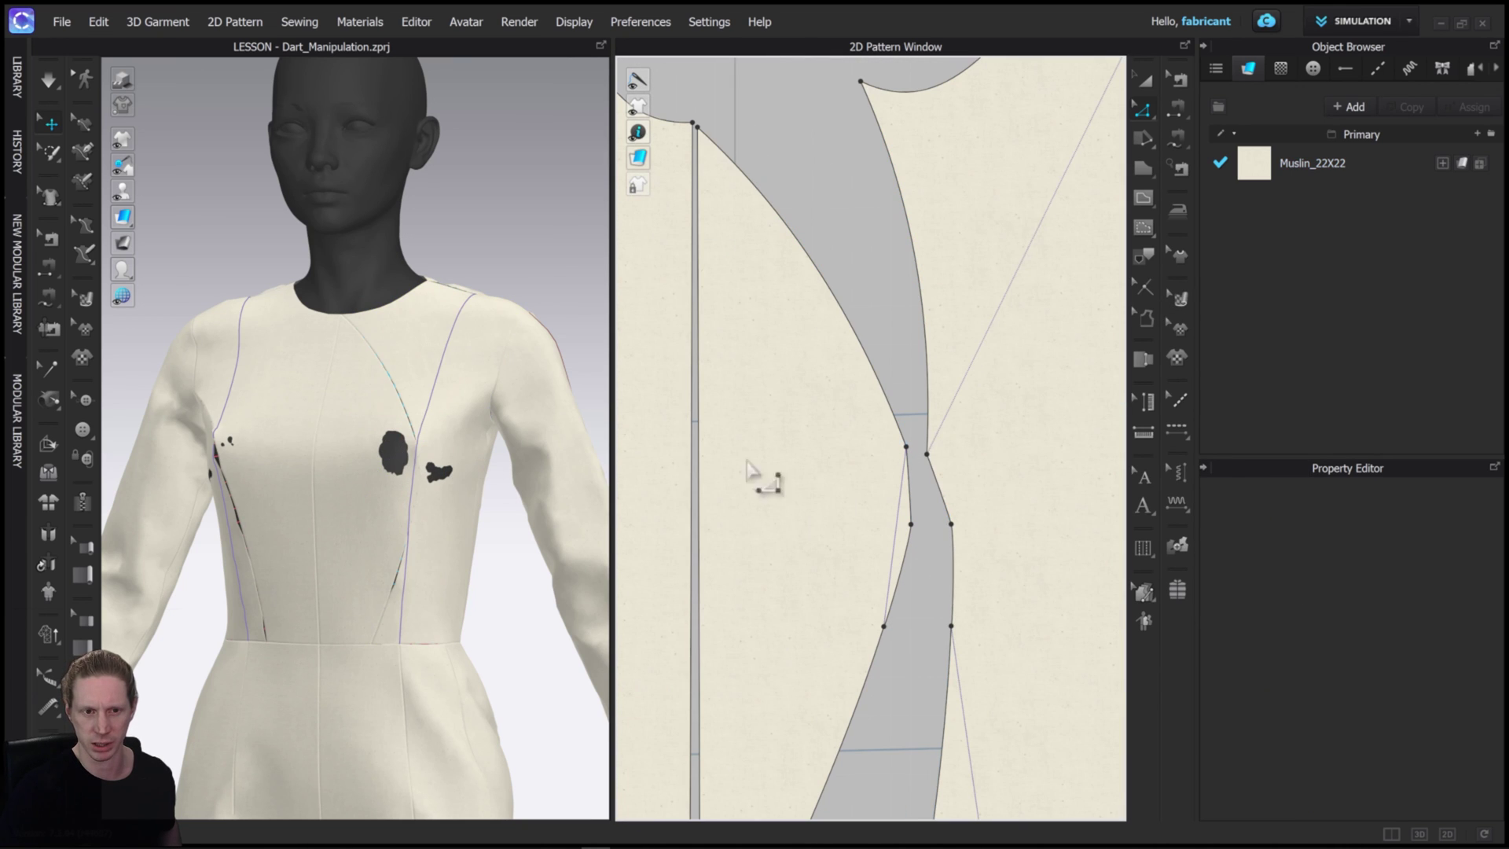
left_click(926, 452)
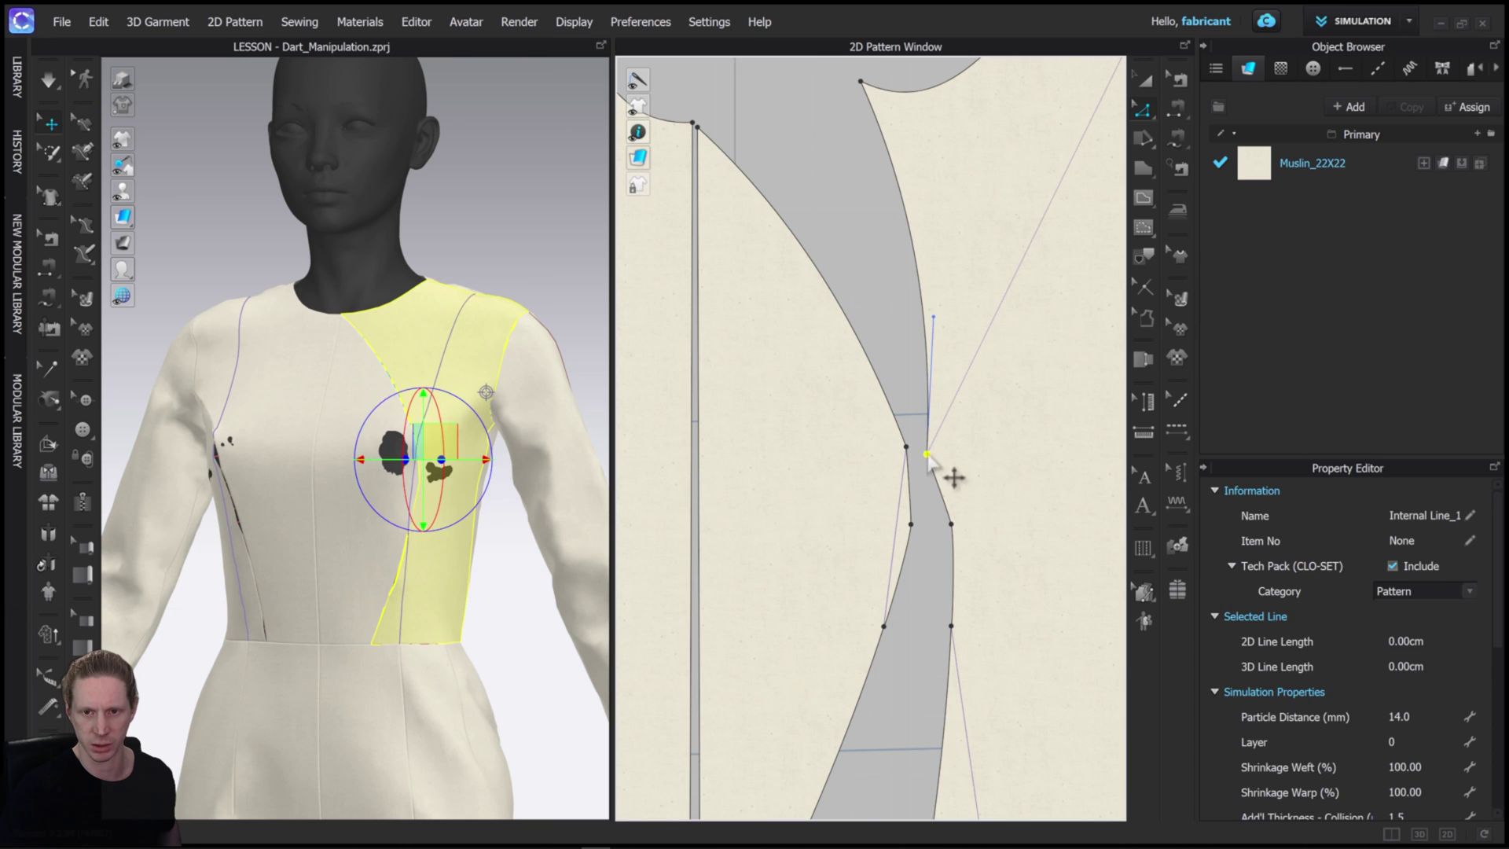
left_click_drag(933, 453, 933, 451)
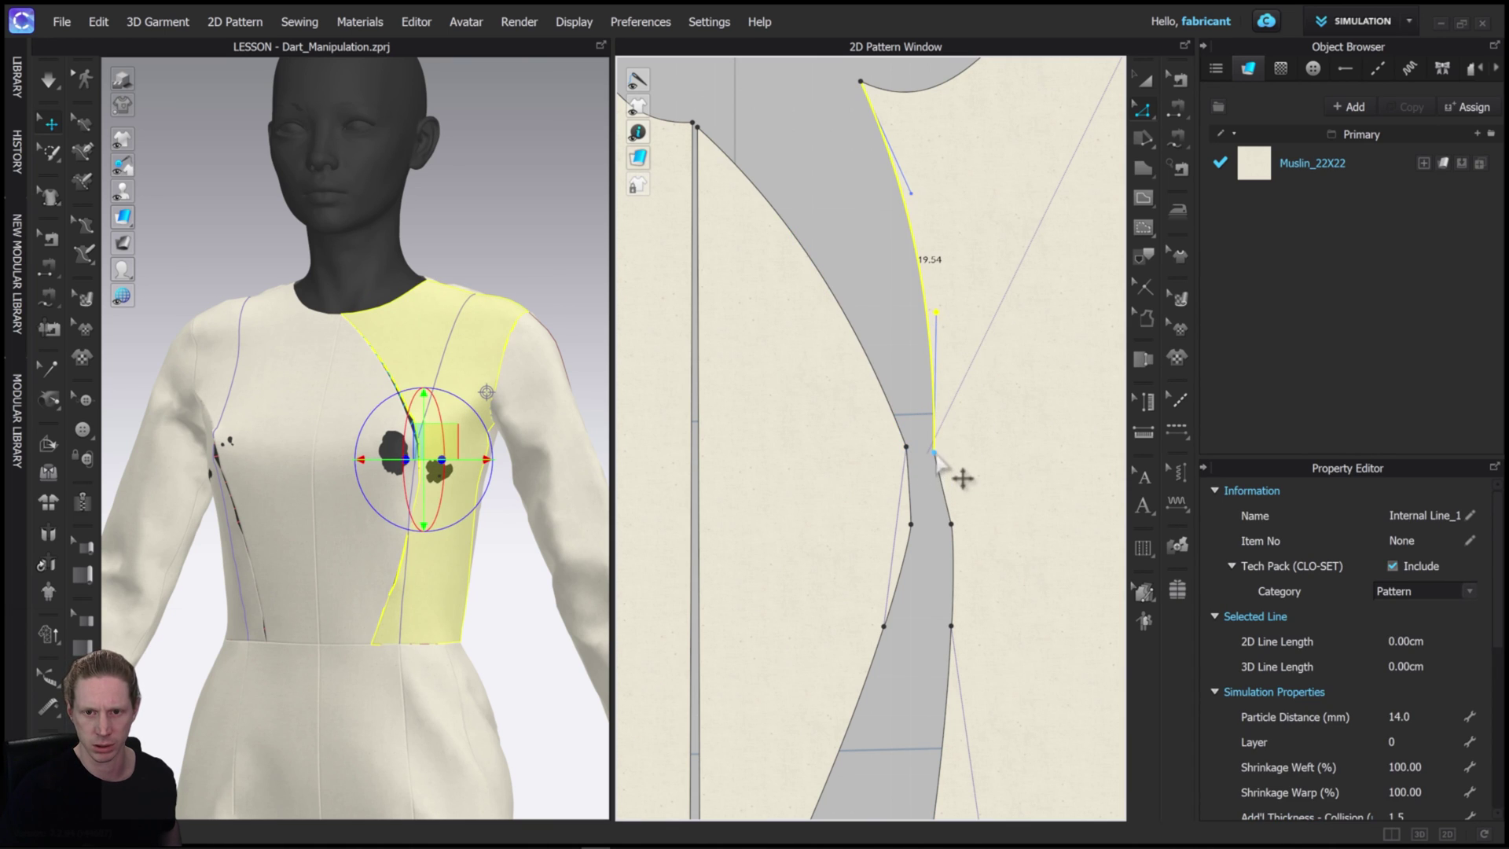
left_click_drag(935, 454, 940, 454)
left_click(950, 524)
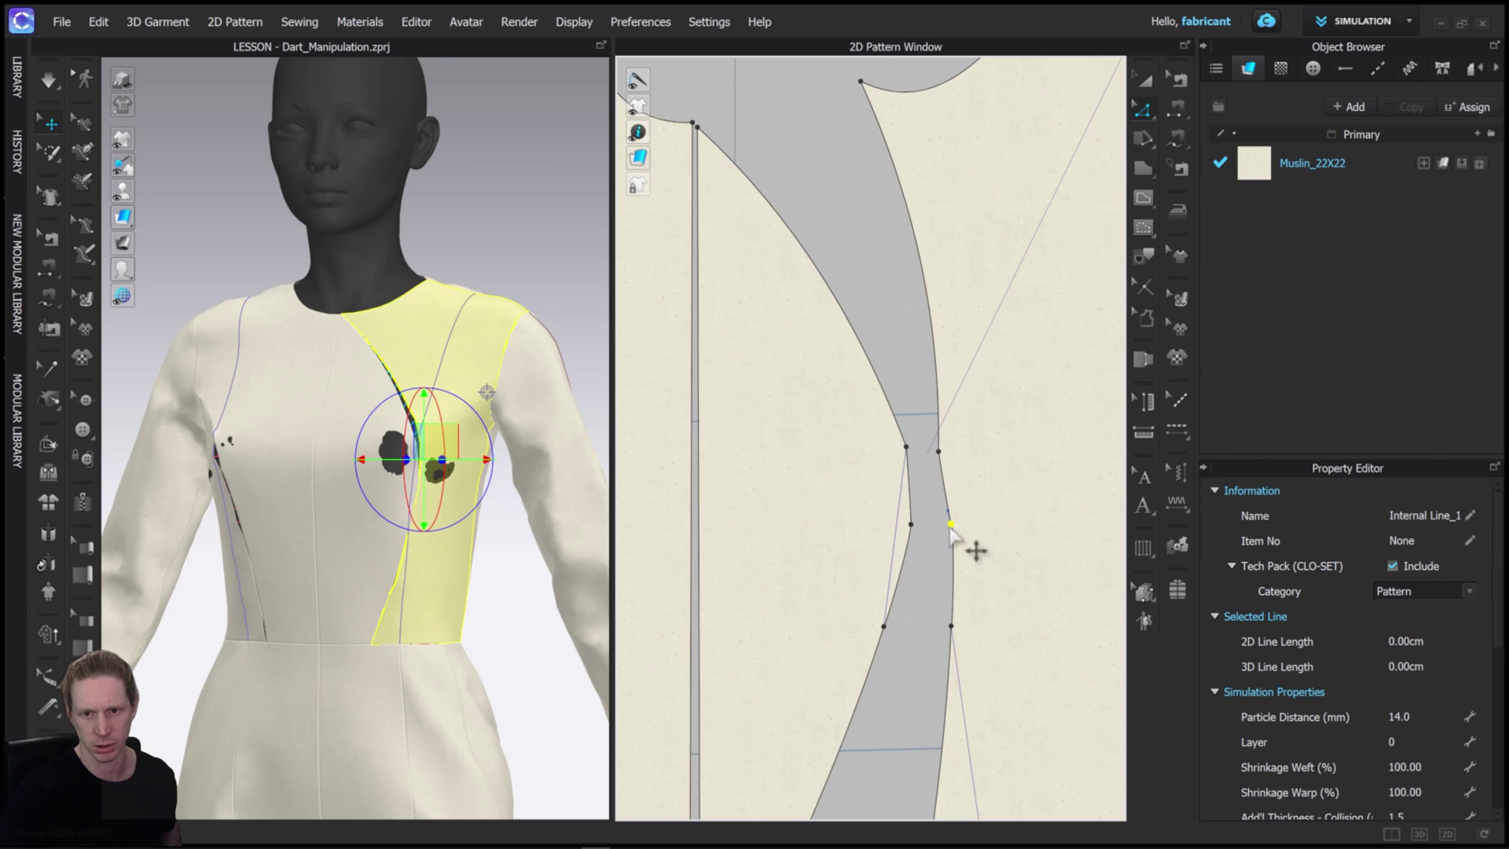
scroll(911, 430, "down", 2)
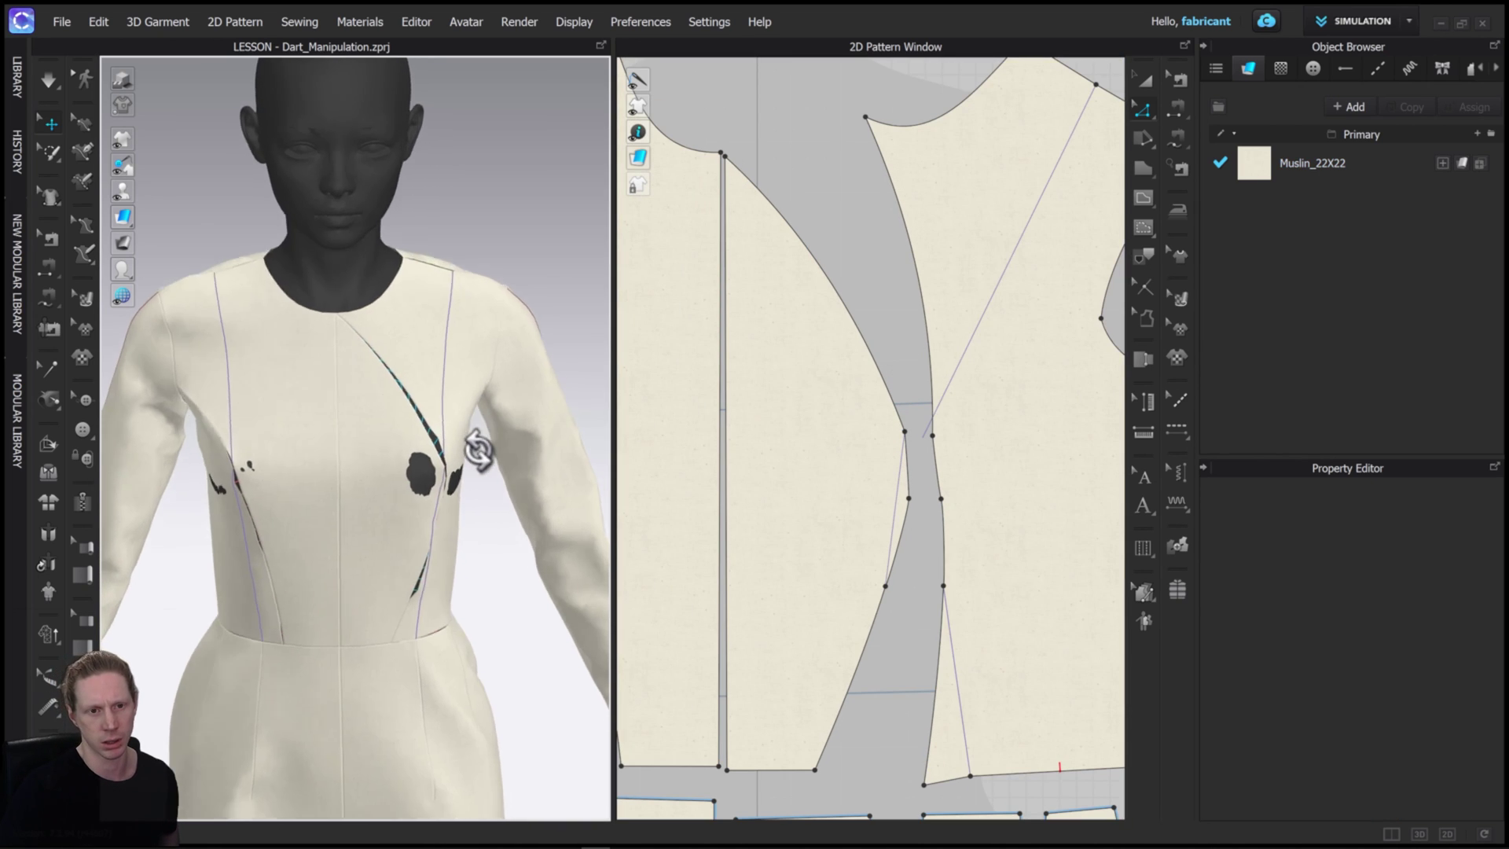
Step: Merge the two center front panels along the straight center front line
scroll(847, 518, "down", 3)
scroll(801, 355, "up", 5)
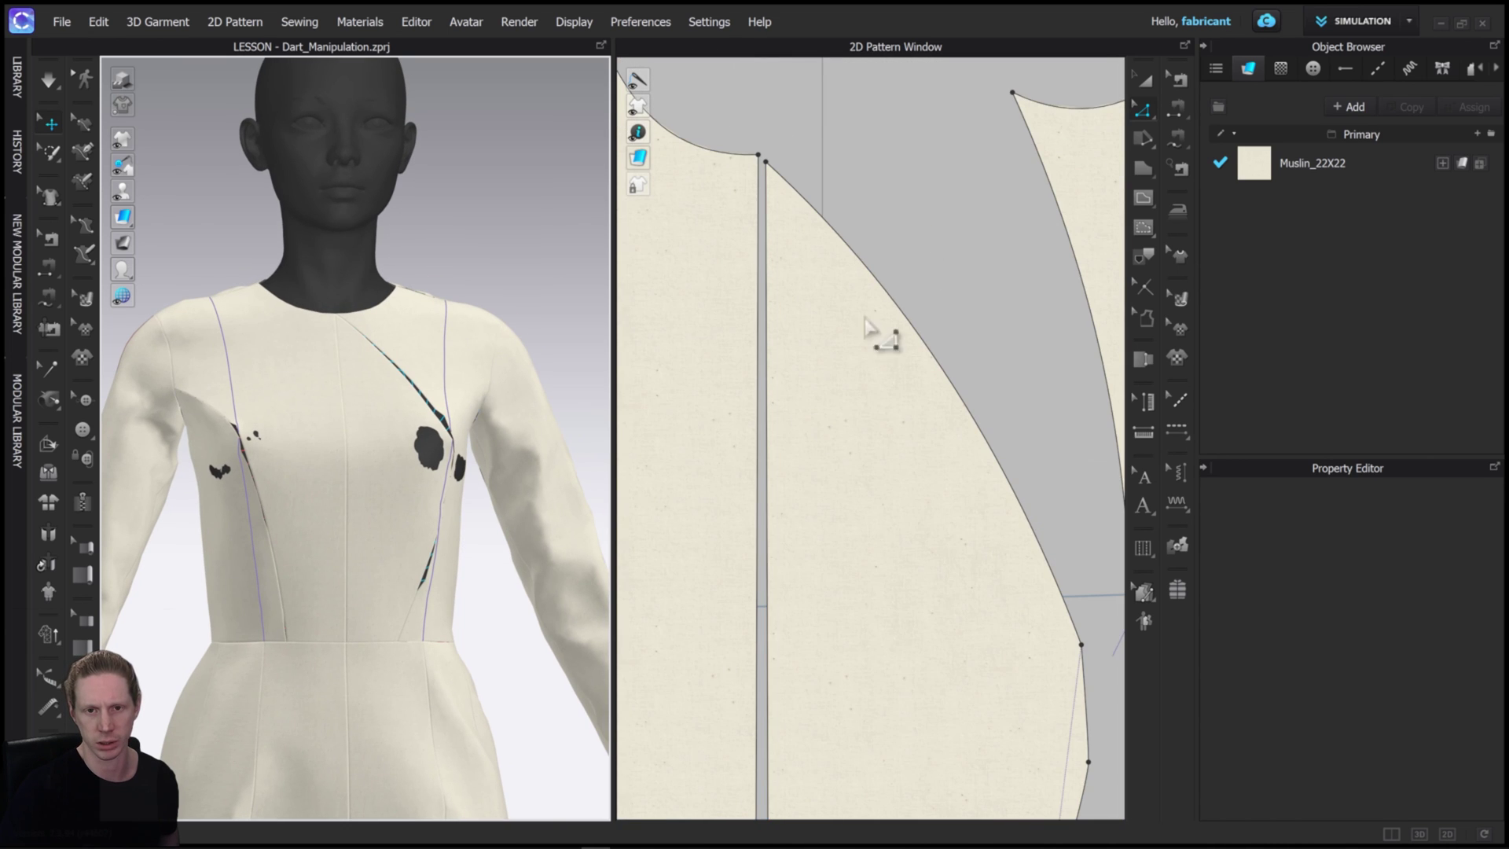
left_click(882, 370)
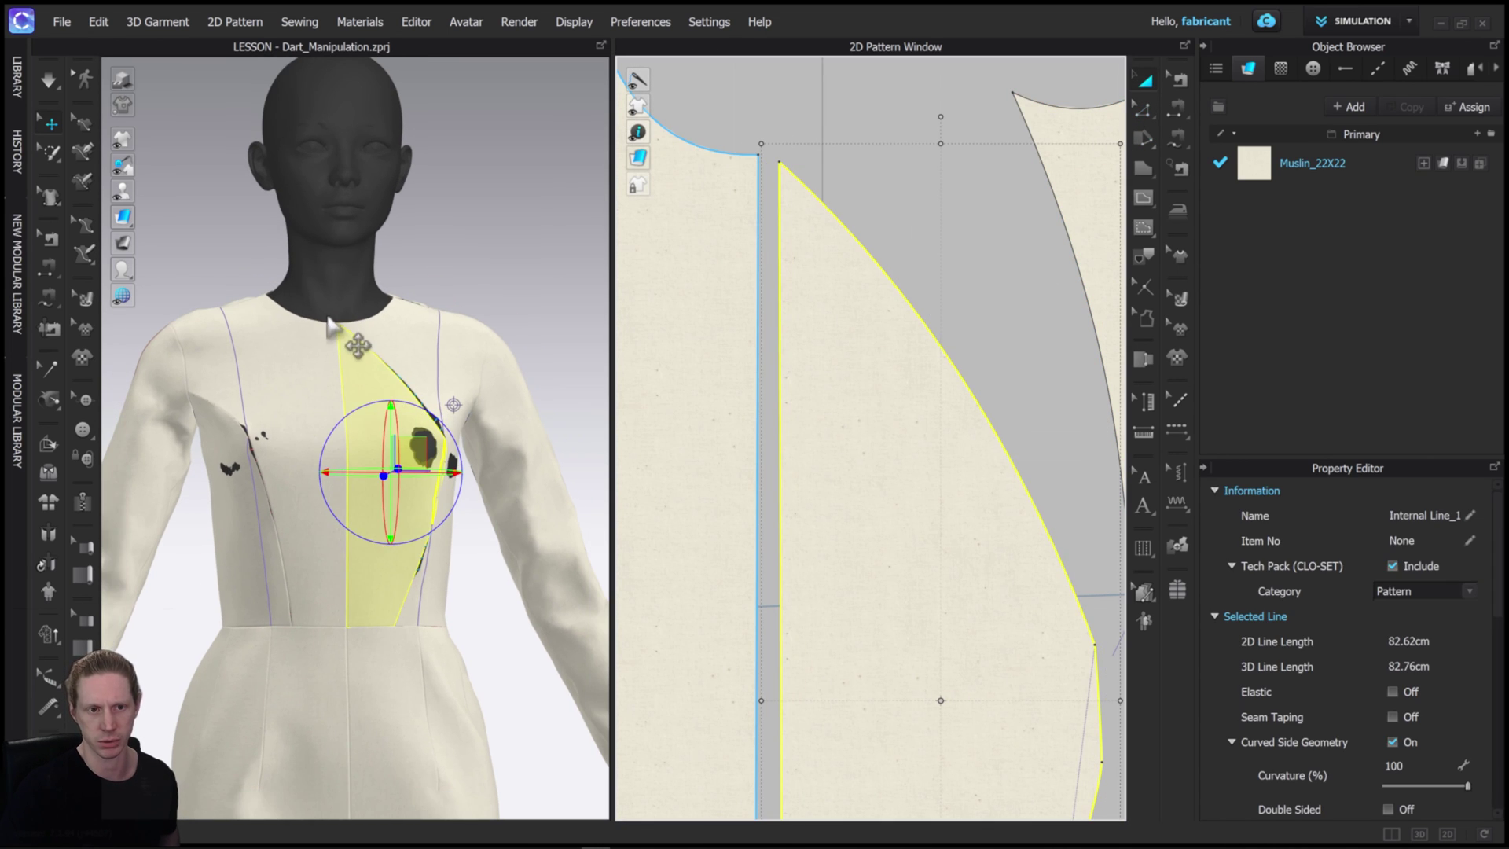
scroll(998, 275, "down", 4)
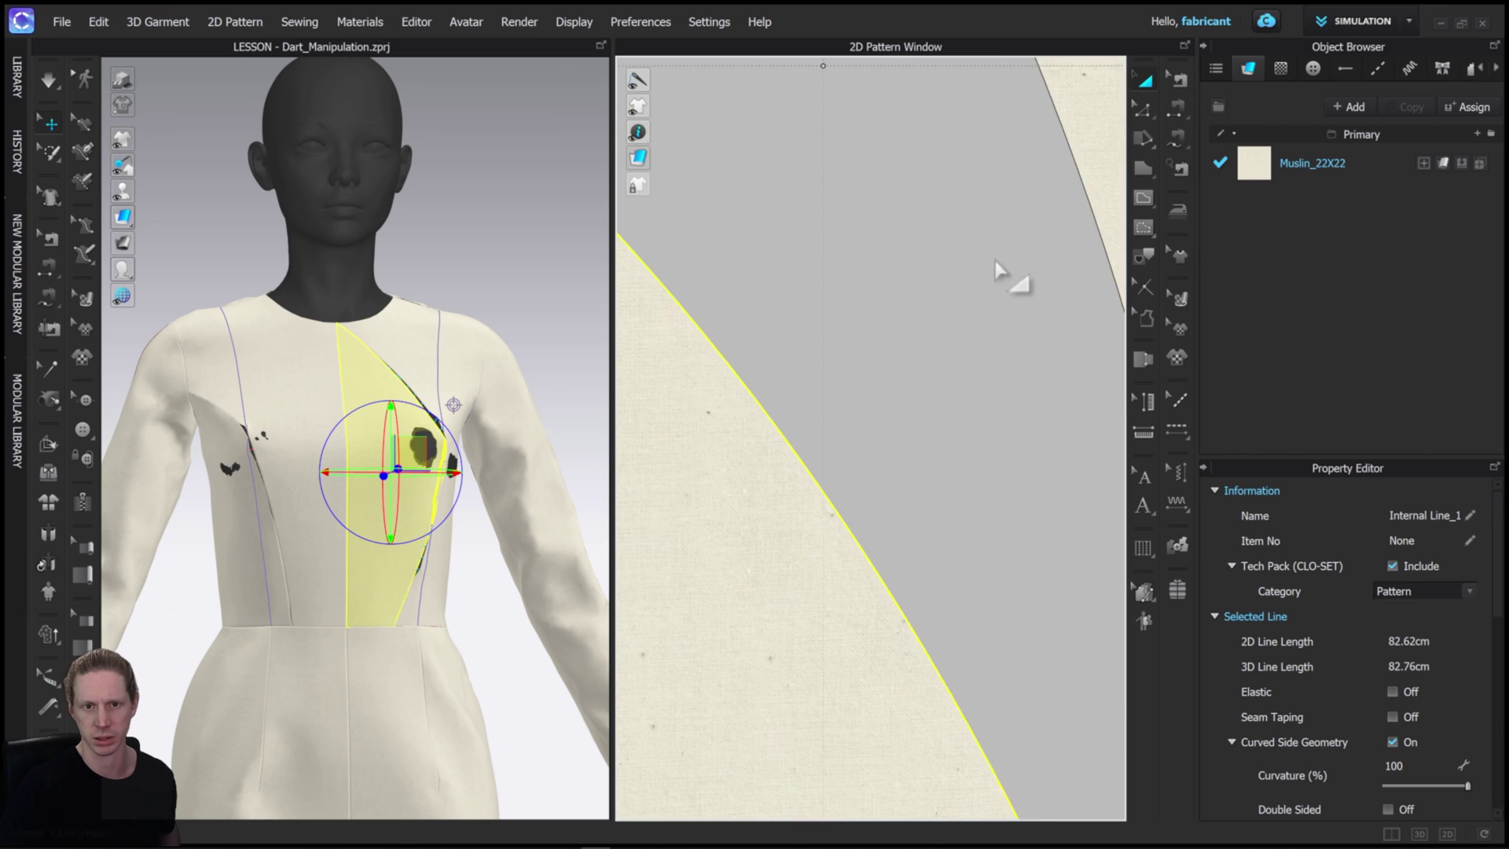
key("z")
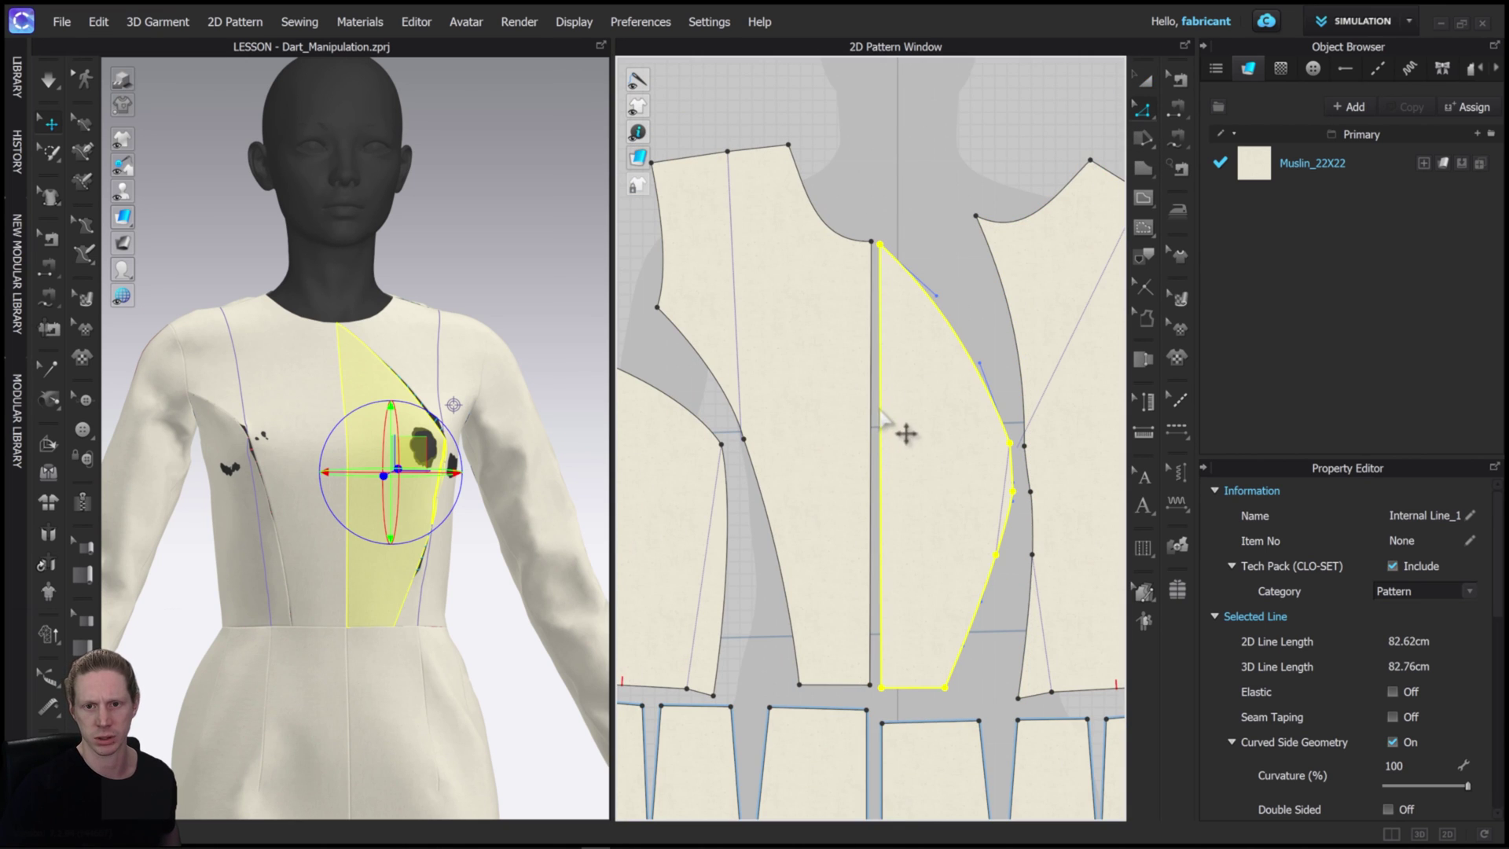
left_click(879, 412)
right_click(872, 413)
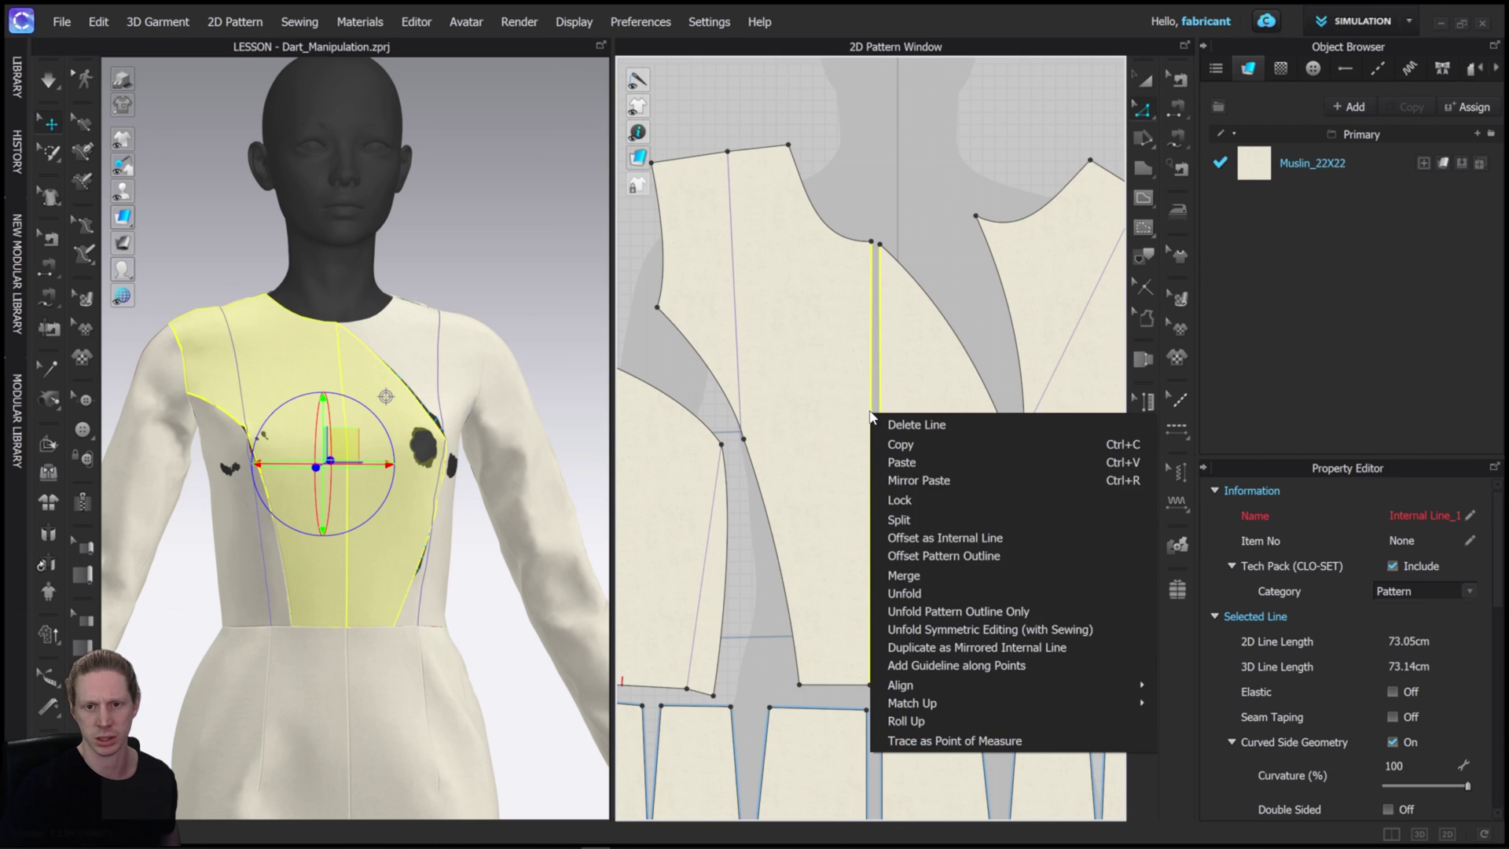
left_click(903, 576)
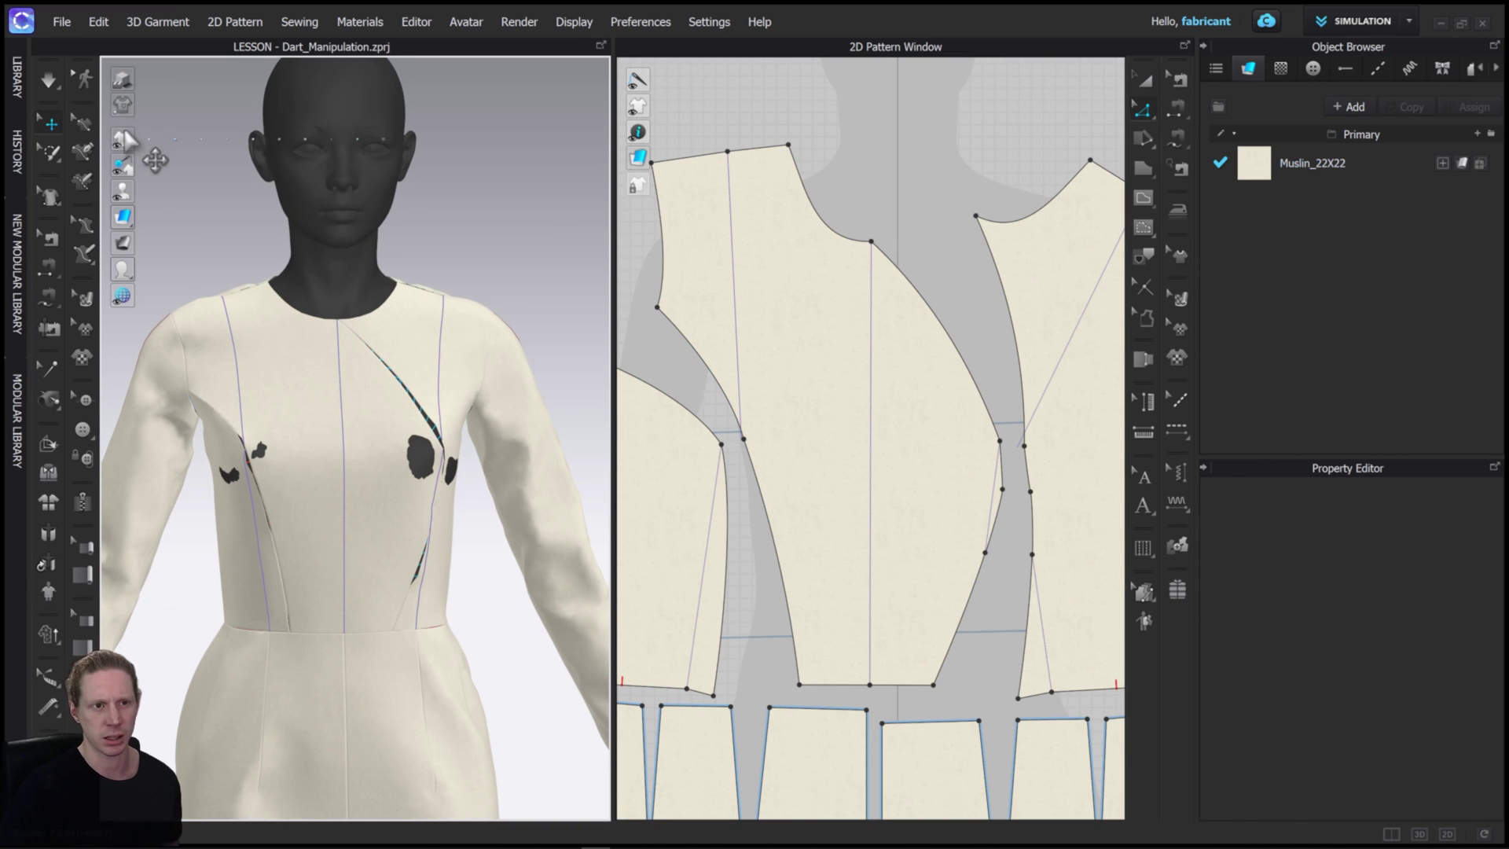
Step: Hide the internal lines on the 3D garment and simulate the dress so the new seams close
mouse_move(126, 140)
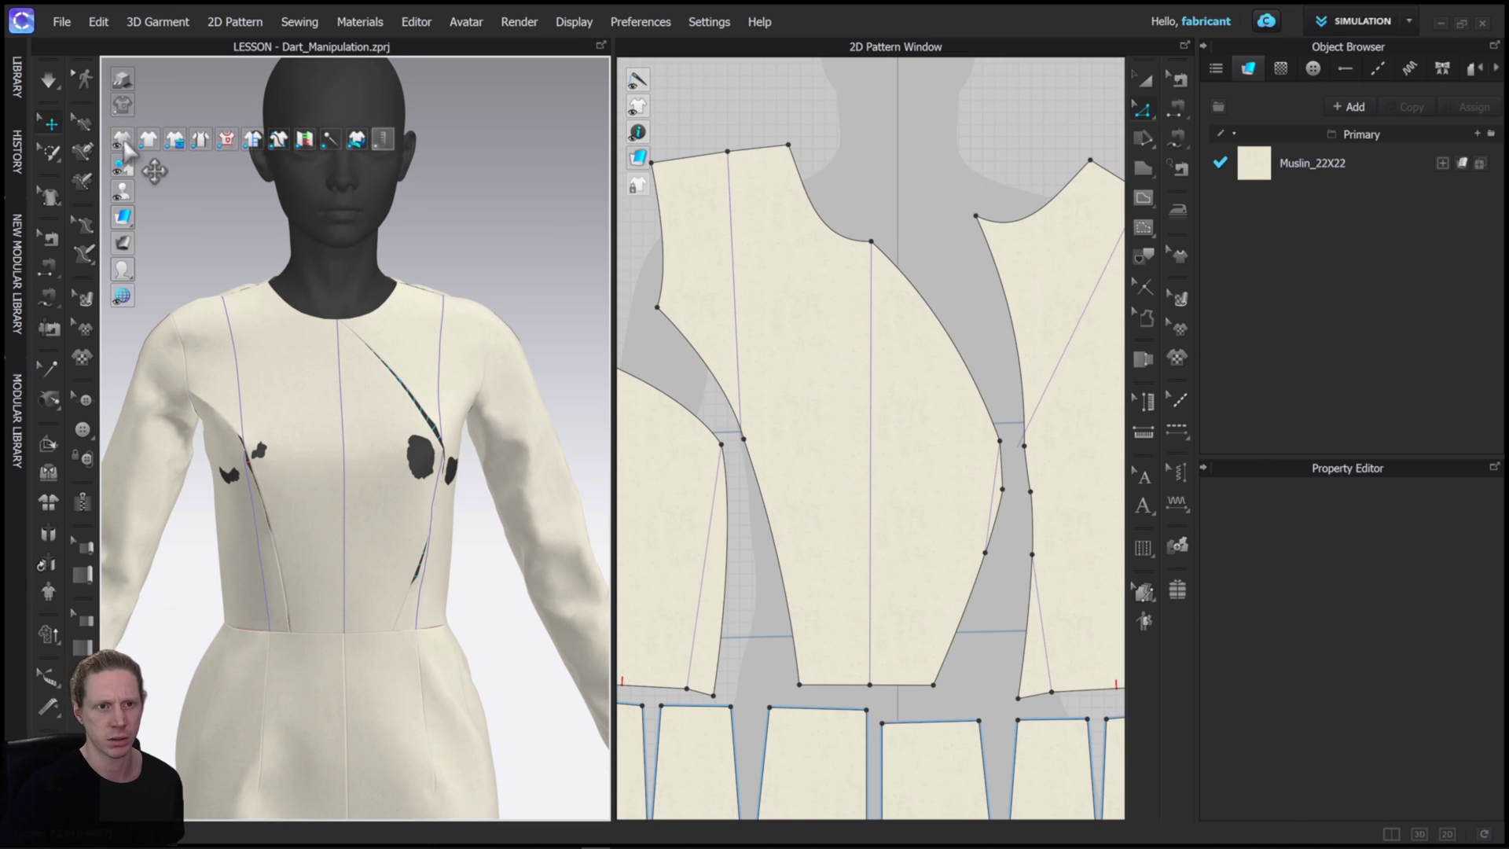
left_click(253, 140)
right_click_drag(377, 424, 358, 382)
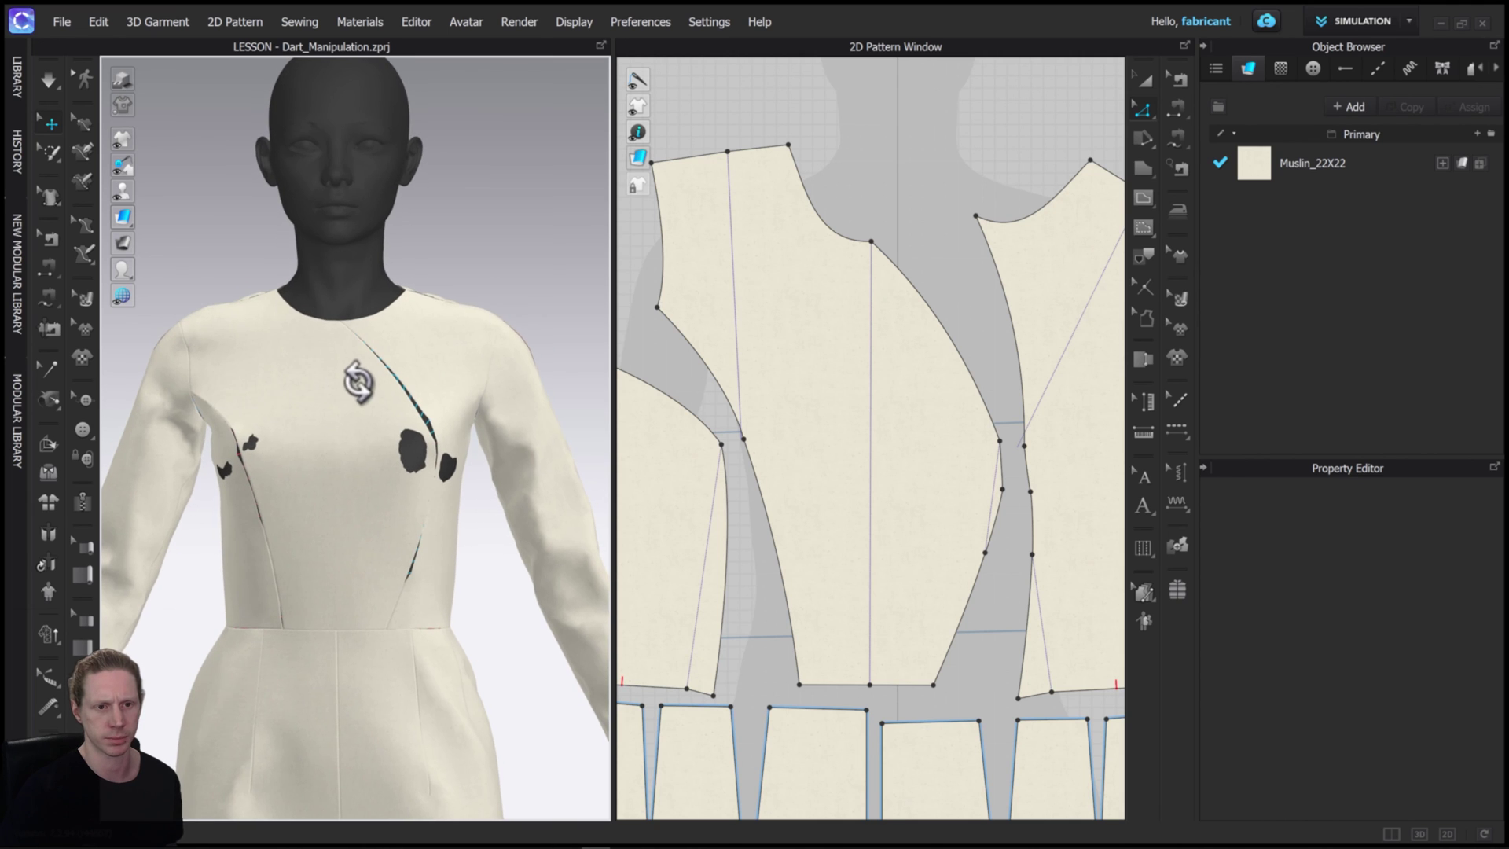
right_click_drag(503, 383, 343, 498)
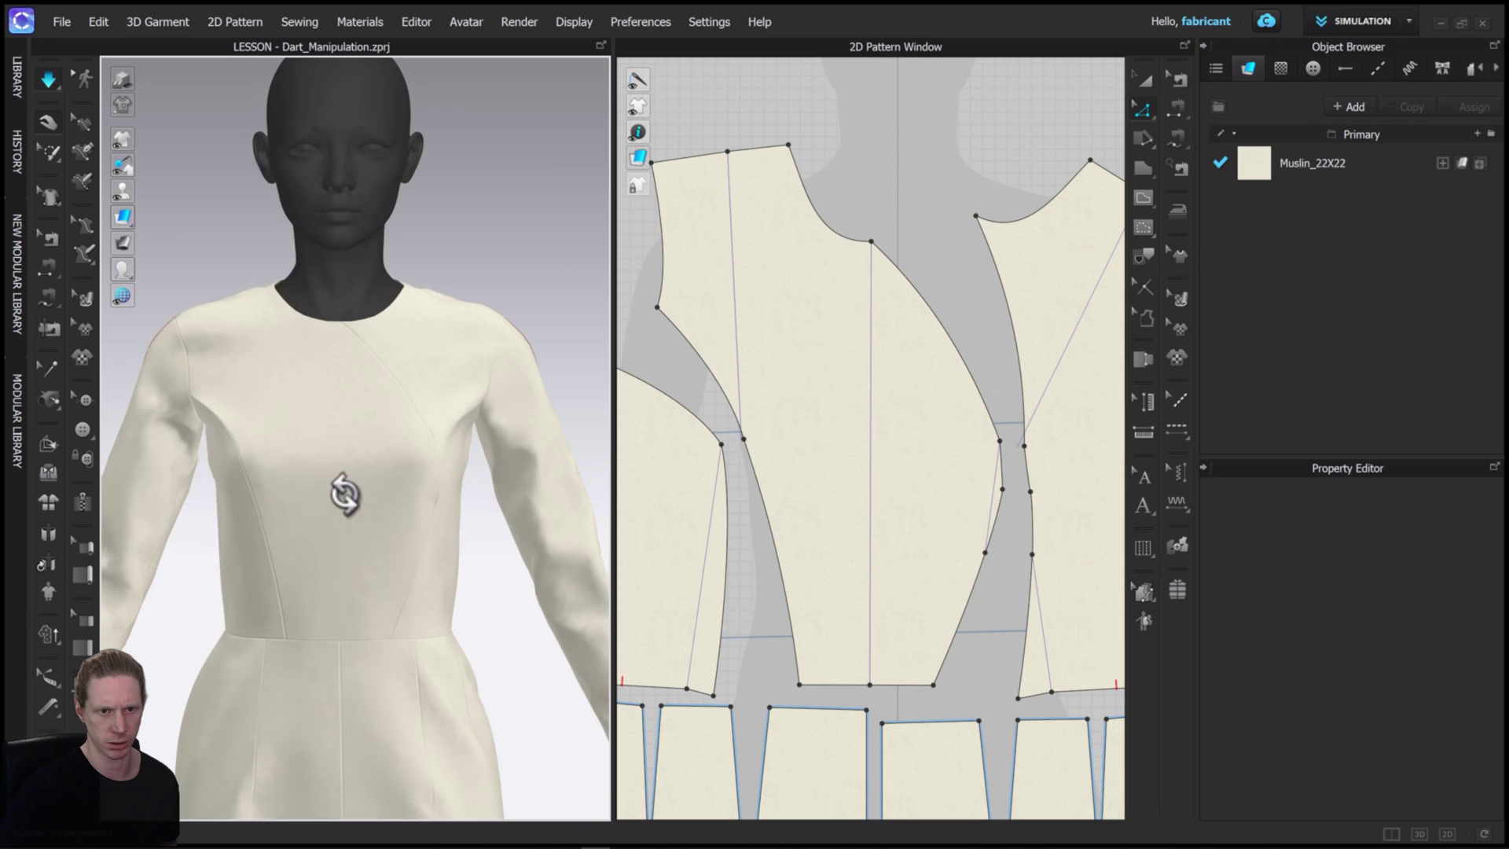
key("space")
Step: Inspect the asymmetric bodice seams in the schematic render, then return to the normal garment display
left_click(122, 107)
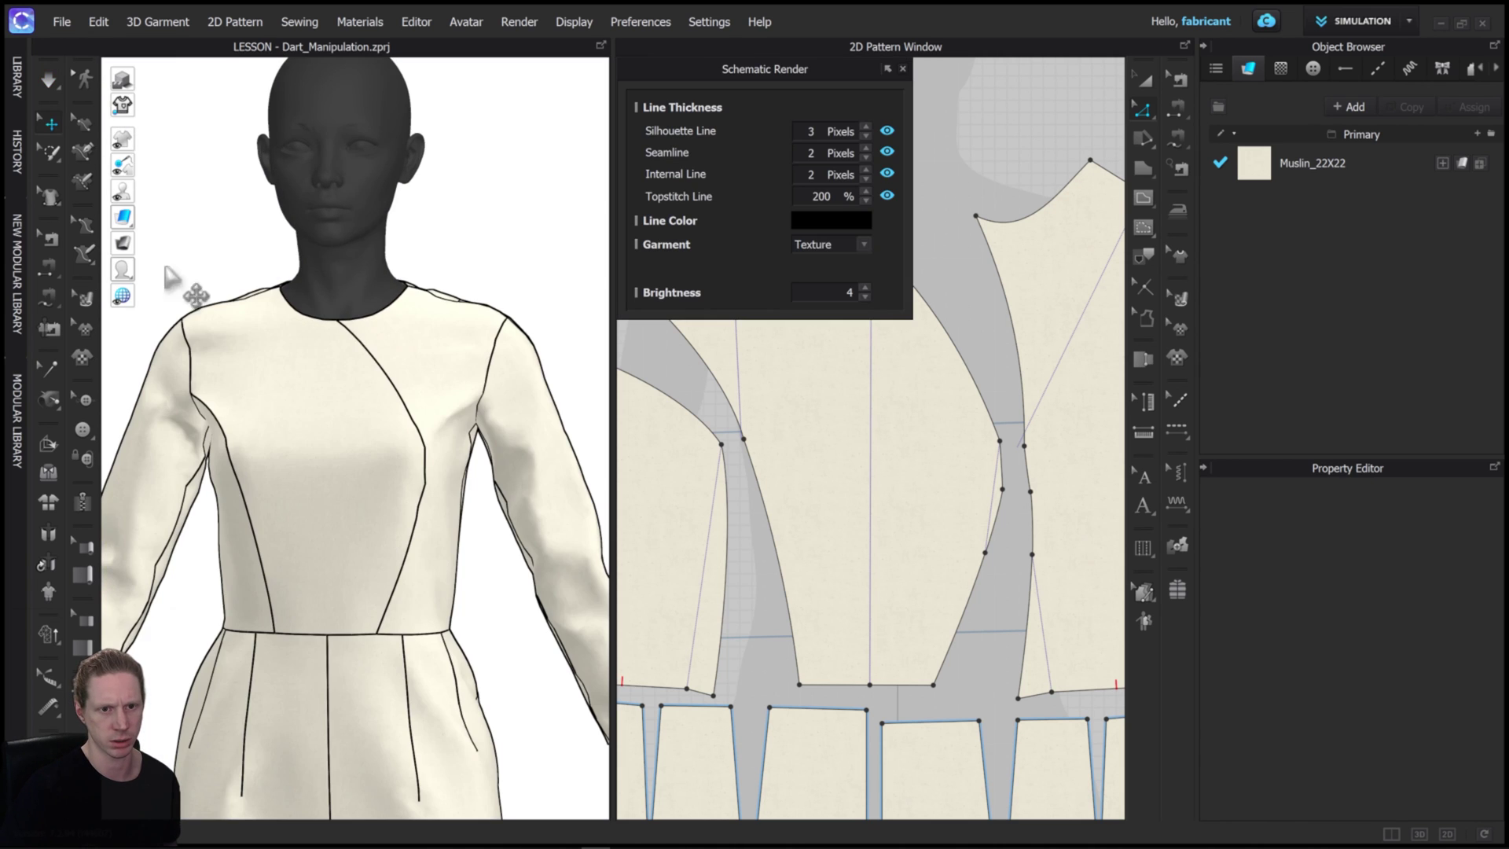
right_click_drag(408, 394, 589, 409)
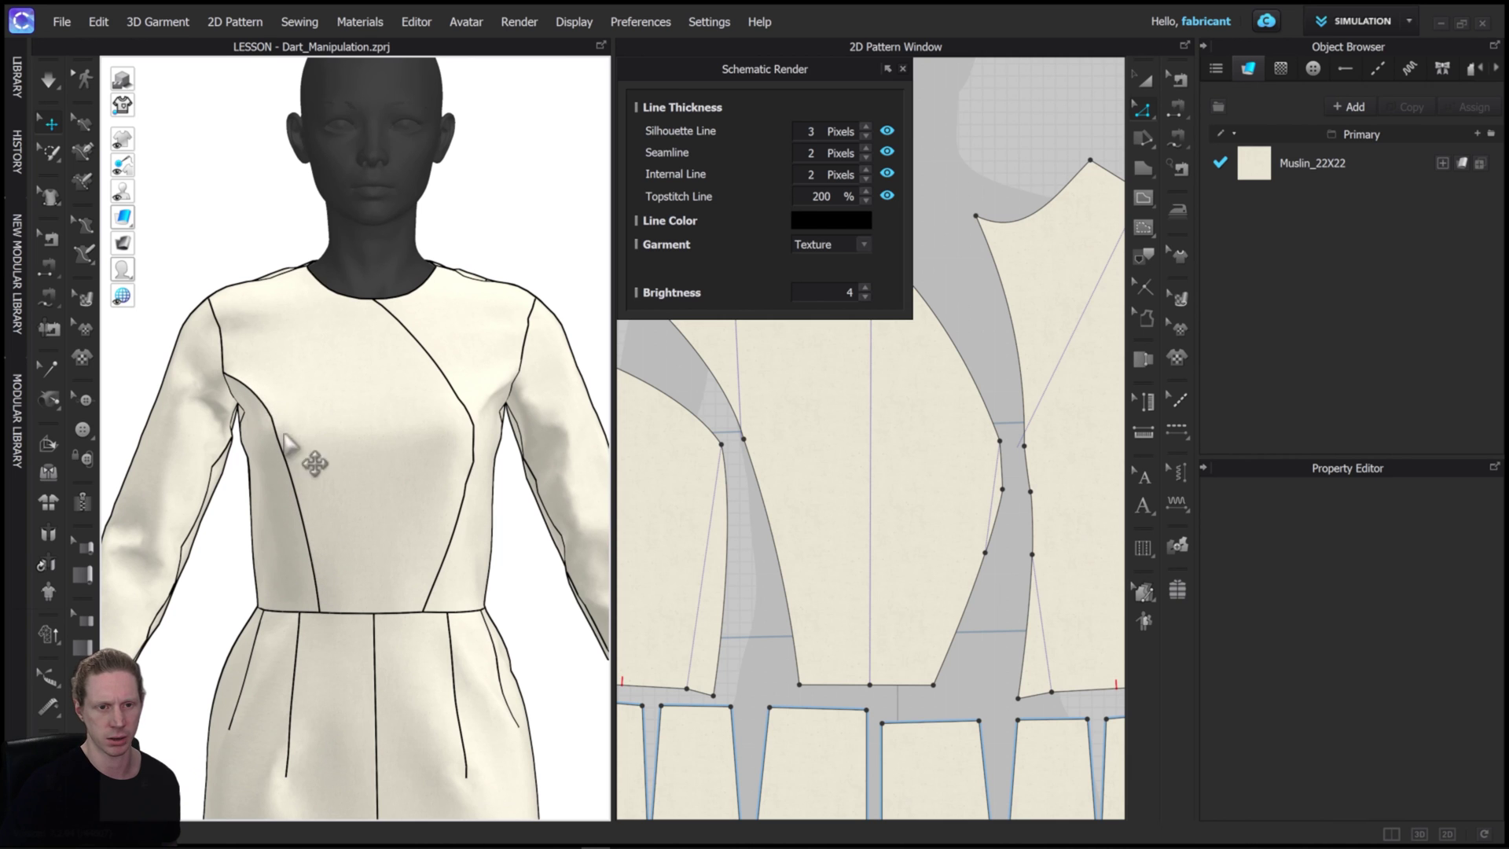
right_click_drag(435, 591, 495, 548)
left_click(122, 104)
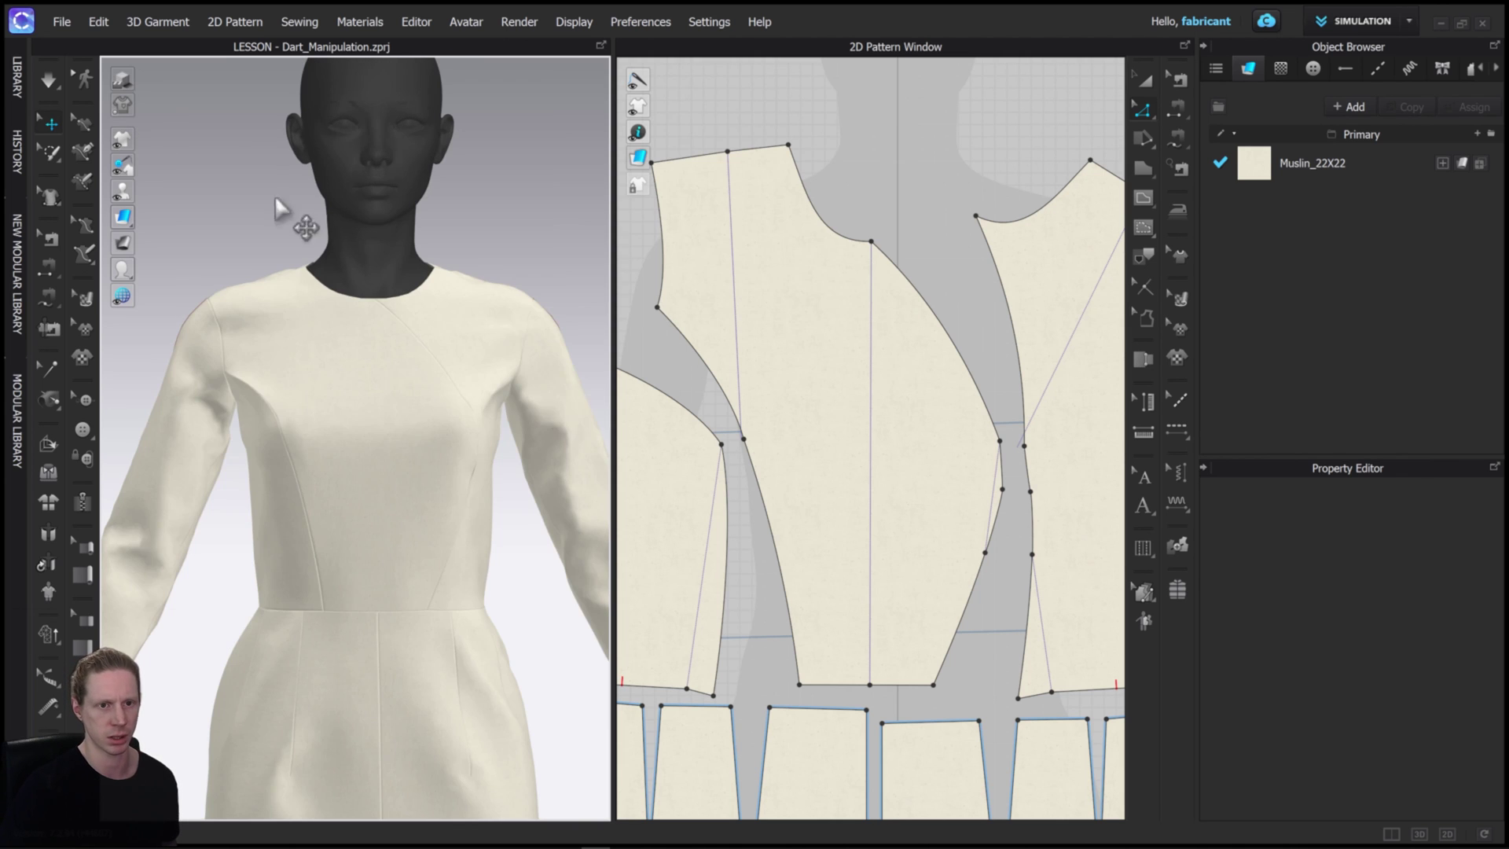
Step: Simulate the dress again and tug the front bodice fabric at the bust and neckline to settle the drape
right_click_drag(487, 416, 524, 511)
left_click(459, 386)
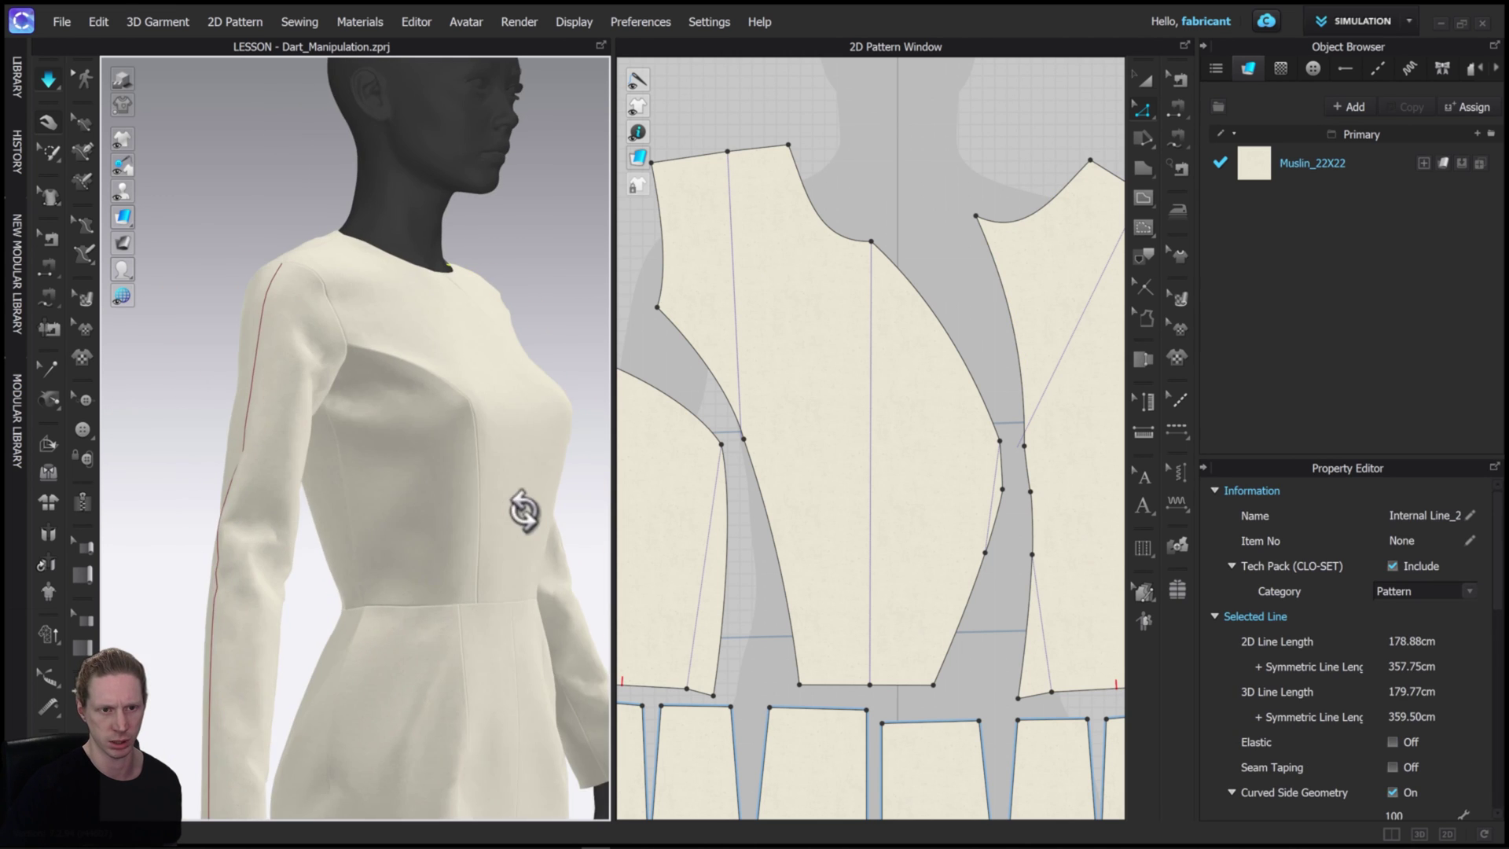
left_click(357, 479)
right_click_drag(413, 411, 337, 429)
left_click(389, 384)
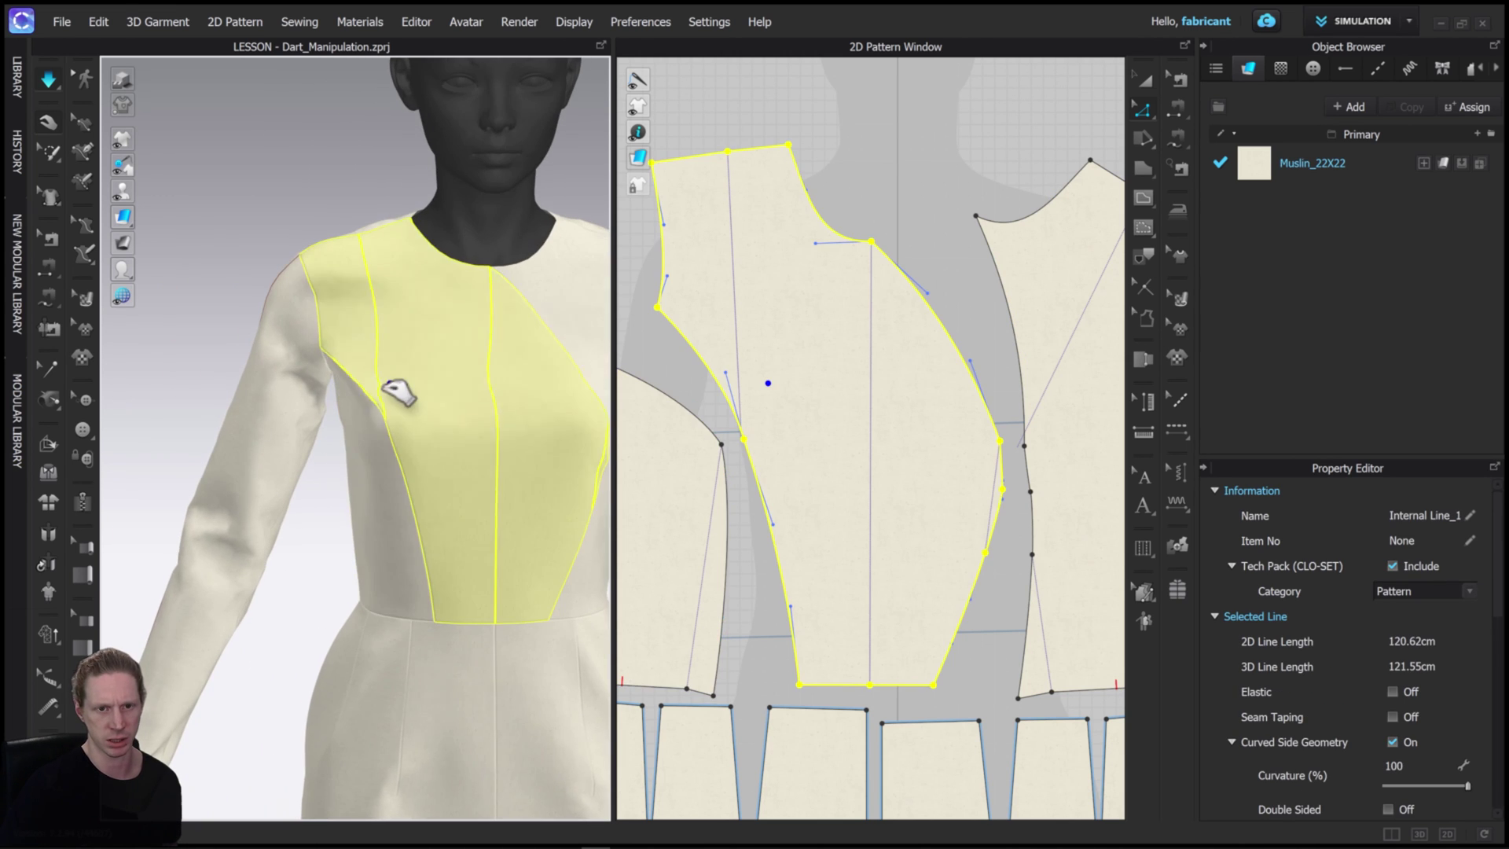
left_click_drag(388, 383, 407, 393)
middle_click_drag(443, 433, 378, 421)
left_click_drag(420, 290, 390, 234)
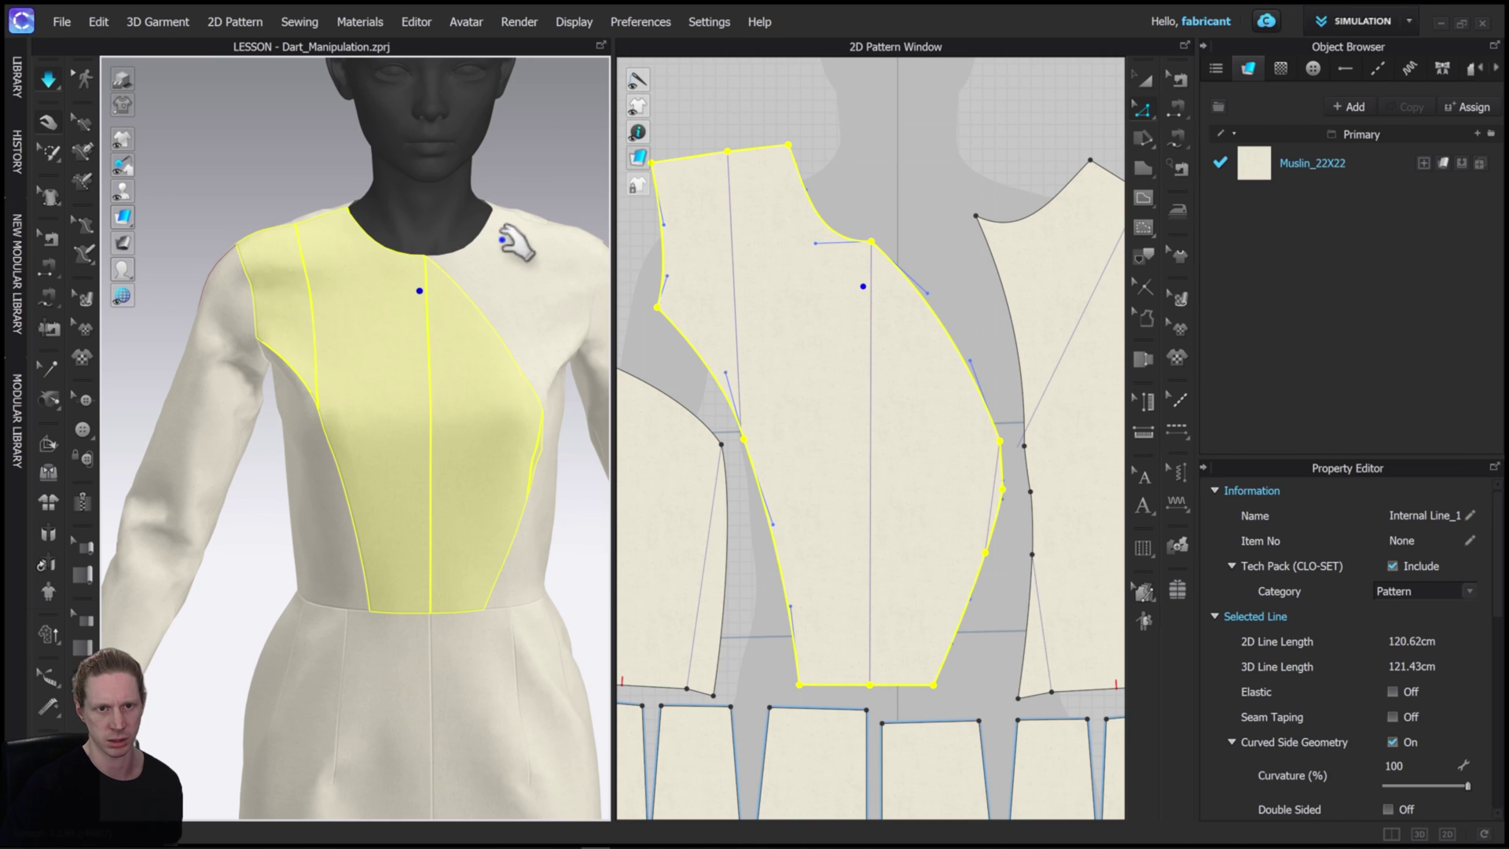
left_click(539, 174)
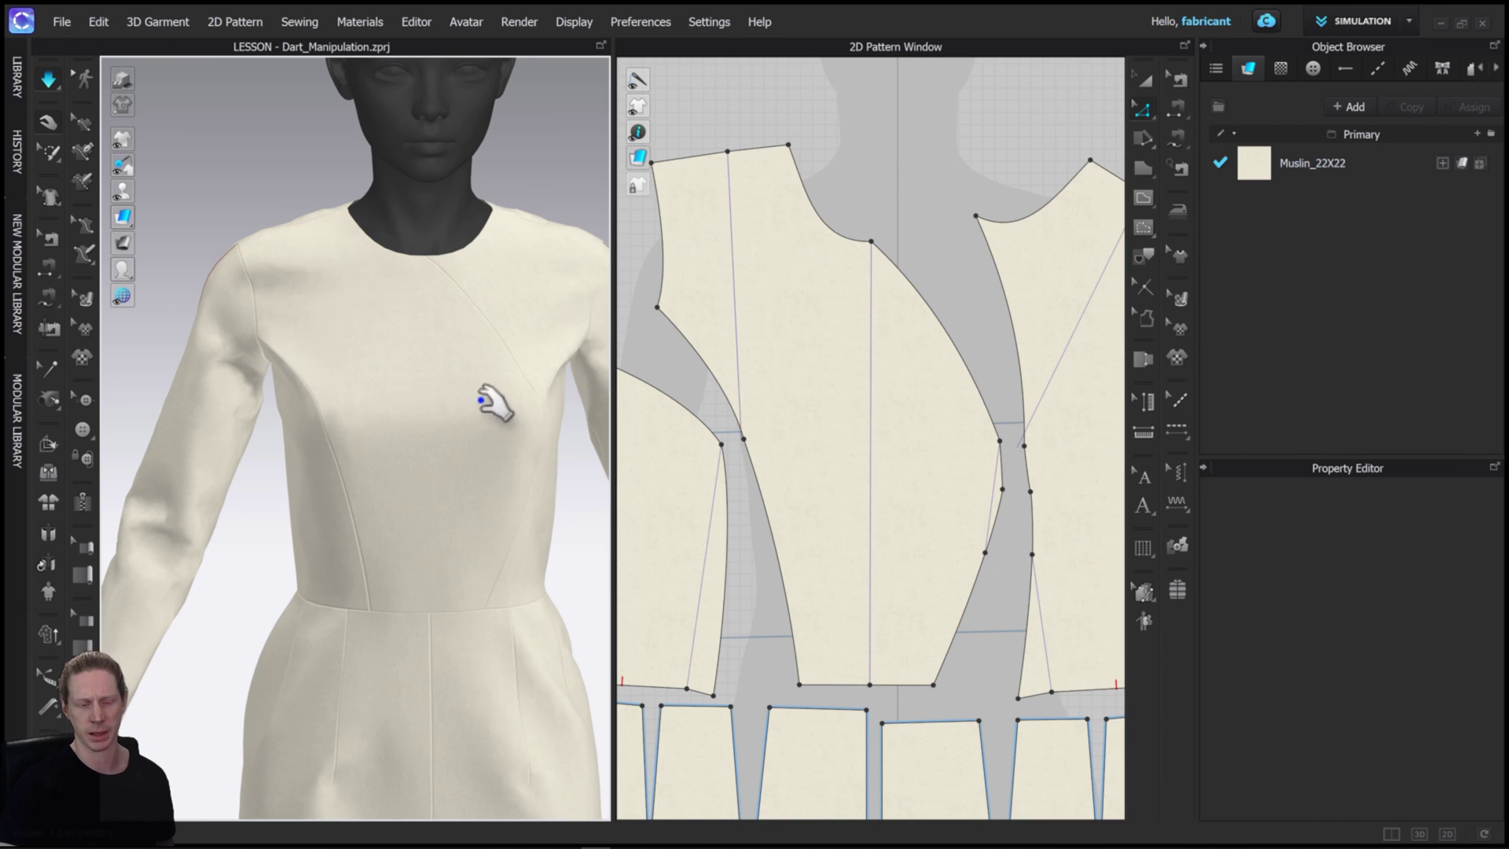
right_click_drag(483, 401, 532, 421)
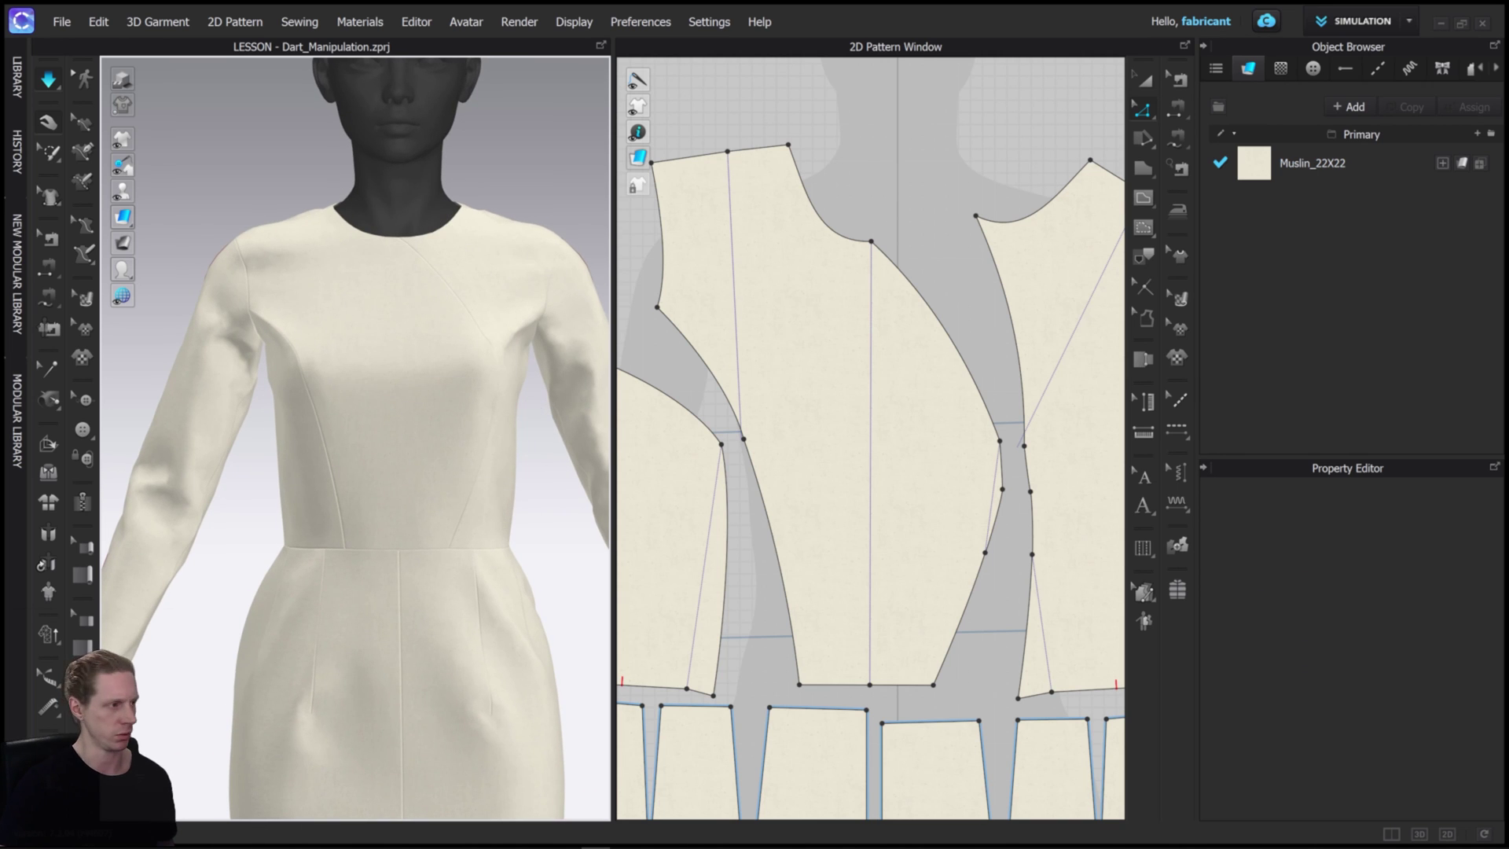
Step: Compare the draped bodice's seams with the photo of the asymmetric muslin bodice on the reference board
right_click_drag(2, 403, 1032, 402)
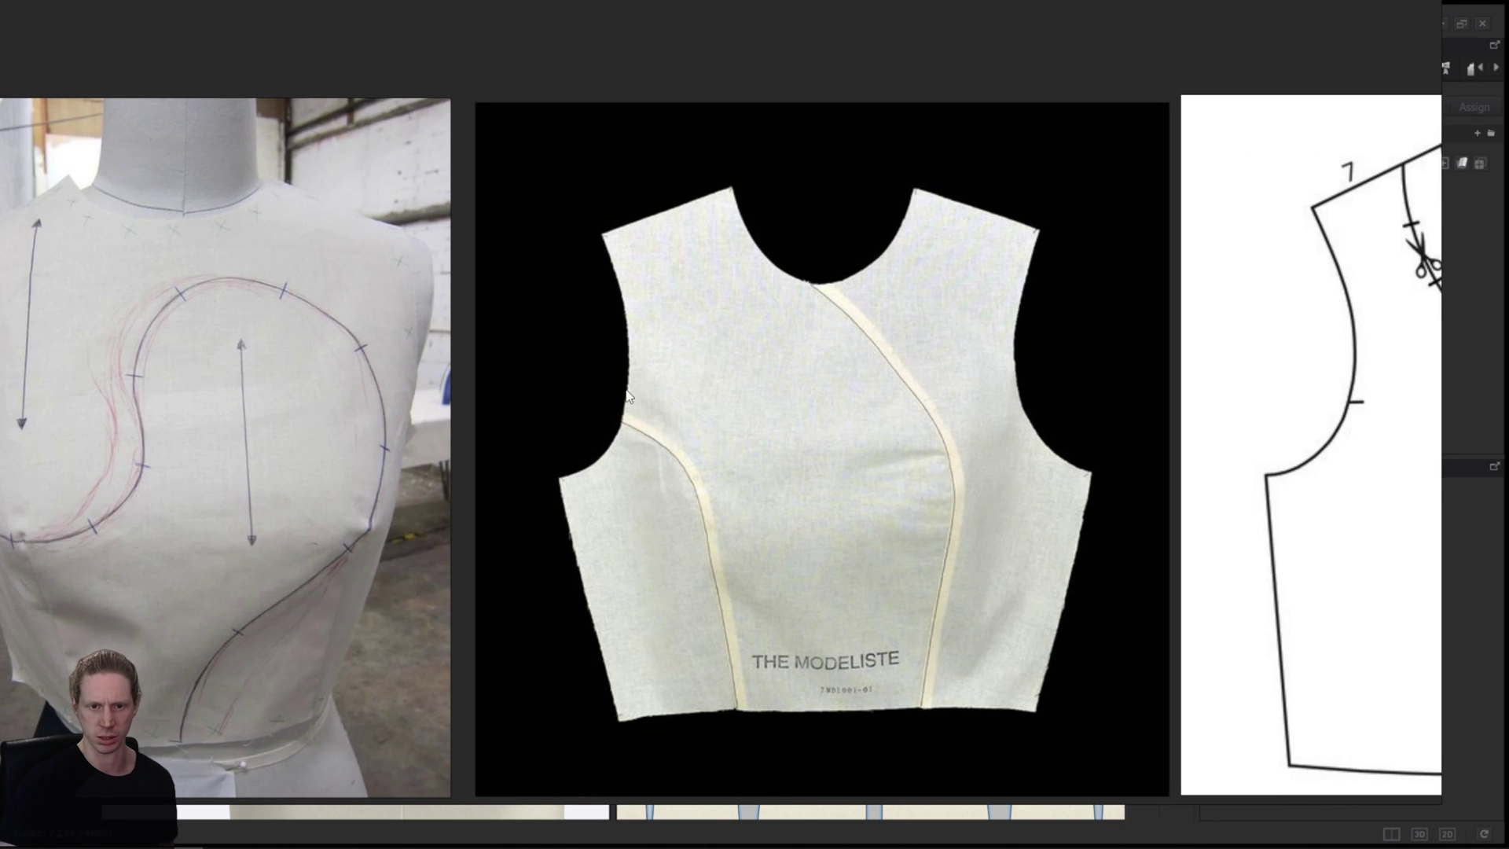
key("alt+Tab")
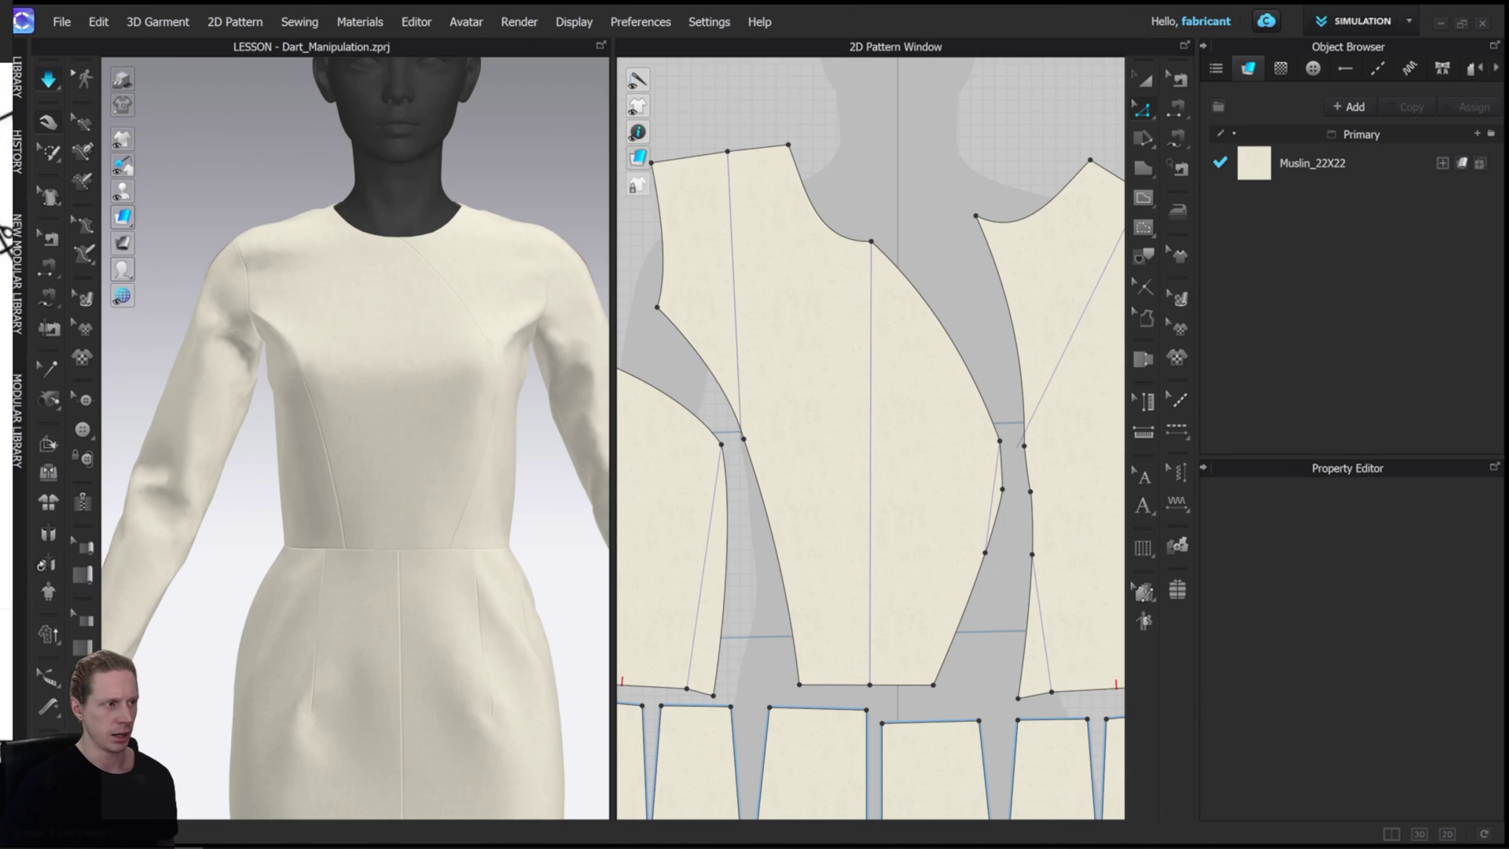
right_click_drag(333, 431, 369, 436)
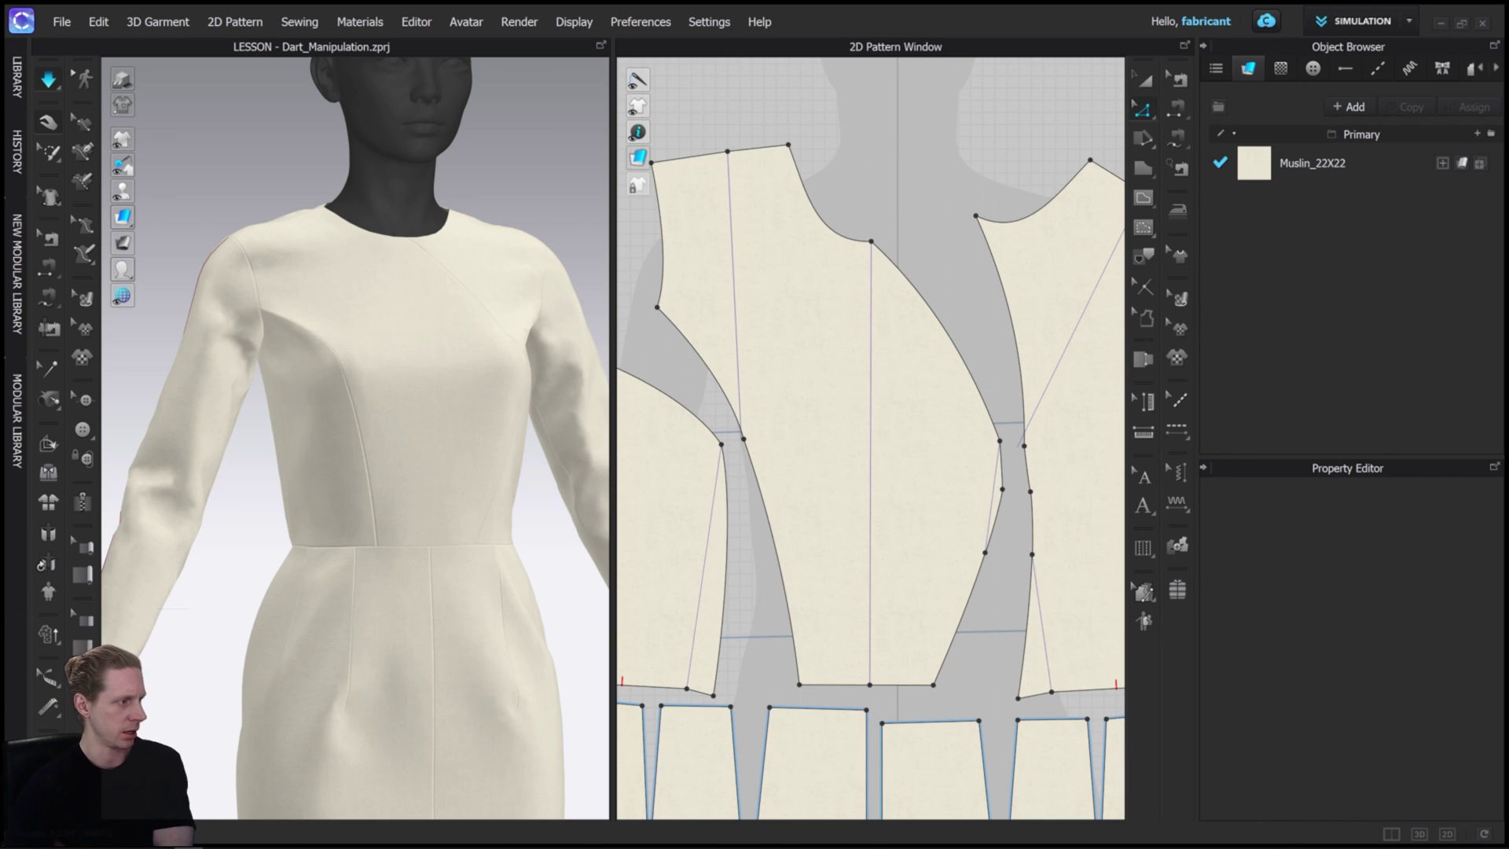
Step: Switch to the reference image board and browse the bodice examples with swirling style lines
key("alt+Tab")
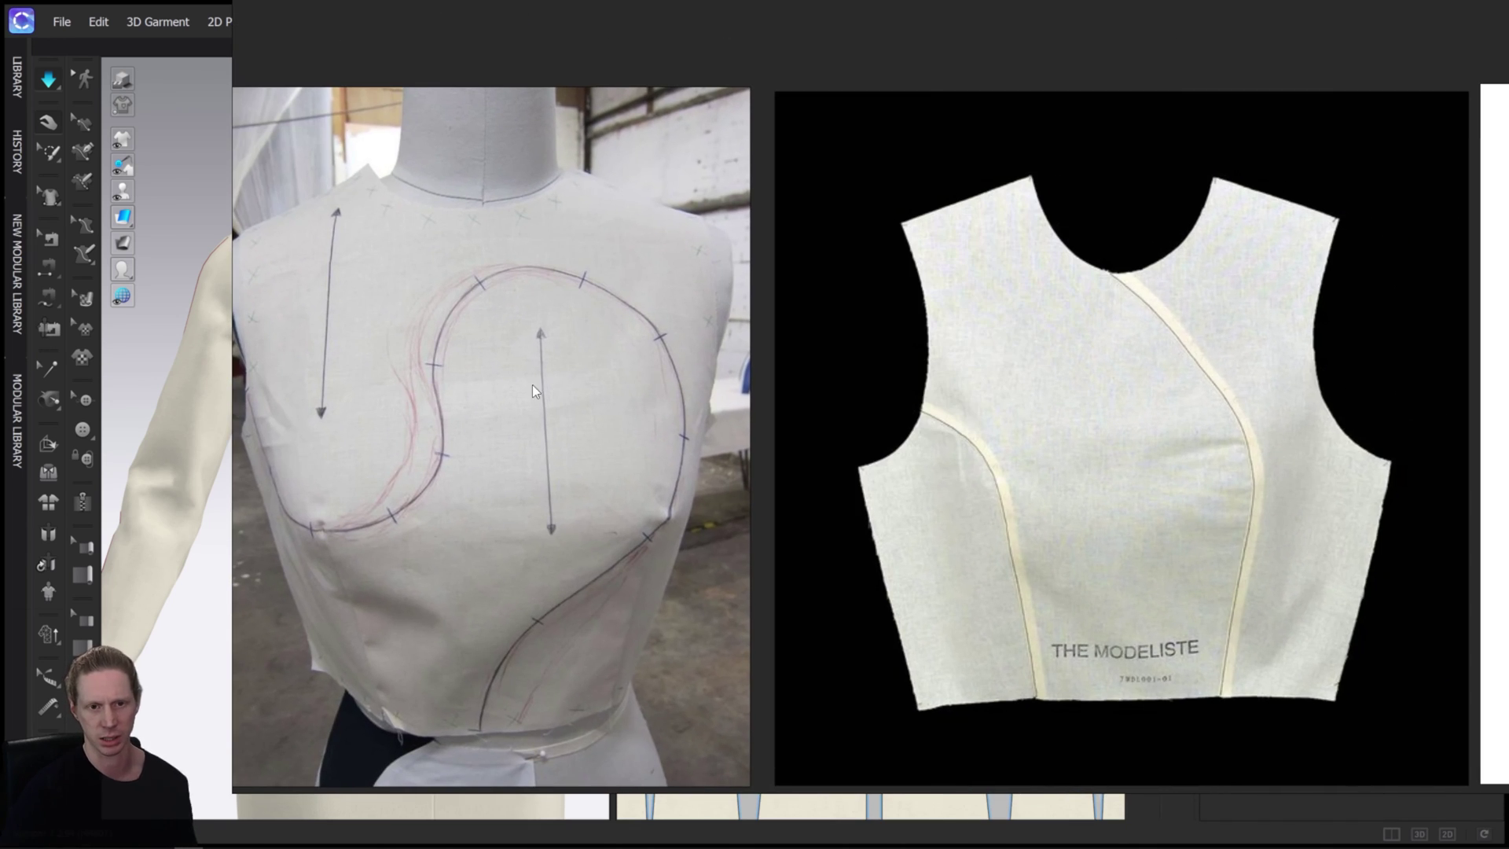
scroll(1175, 464, "down", 5)
middle_click_drag(1133, 477, 921, 676)
middle_click_drag(1034, 459, 901, 431)
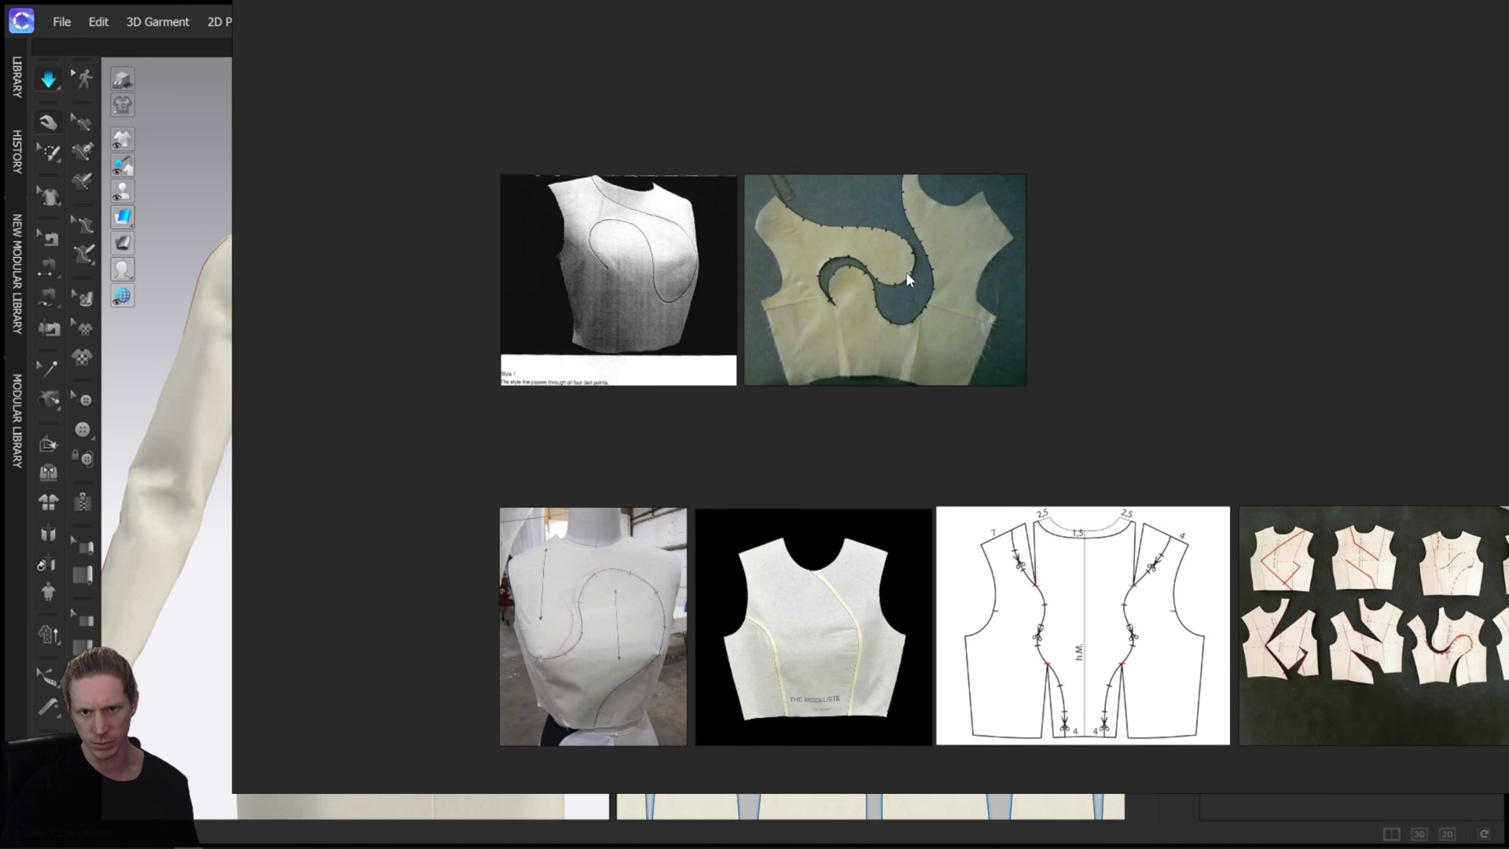